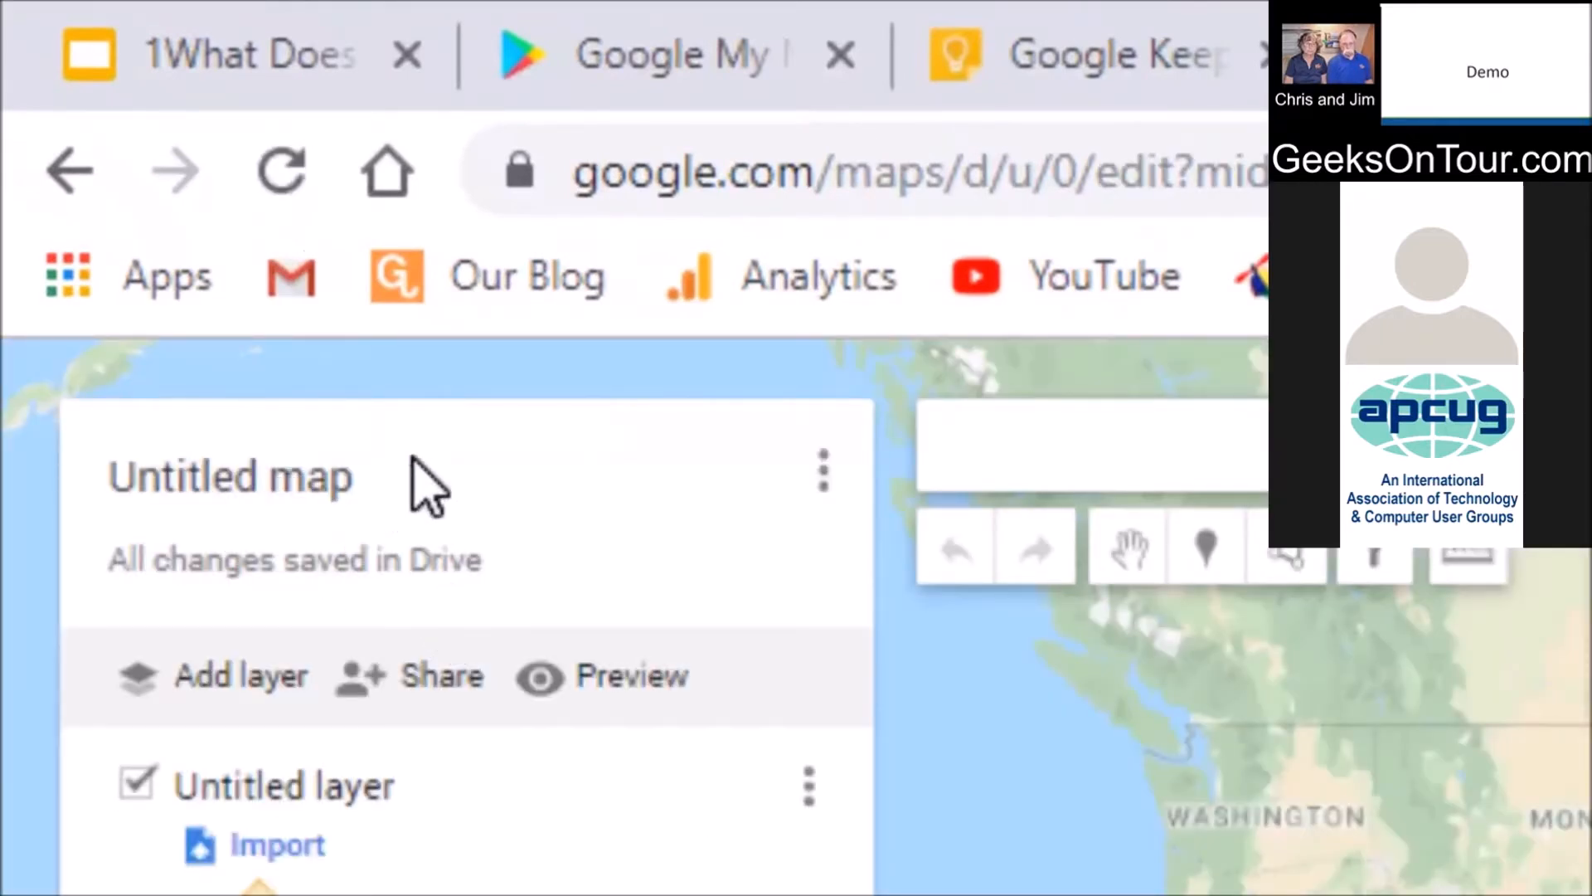
Title the map '2019 chicago' with the description 'places to stay'
left_click(313, 478)
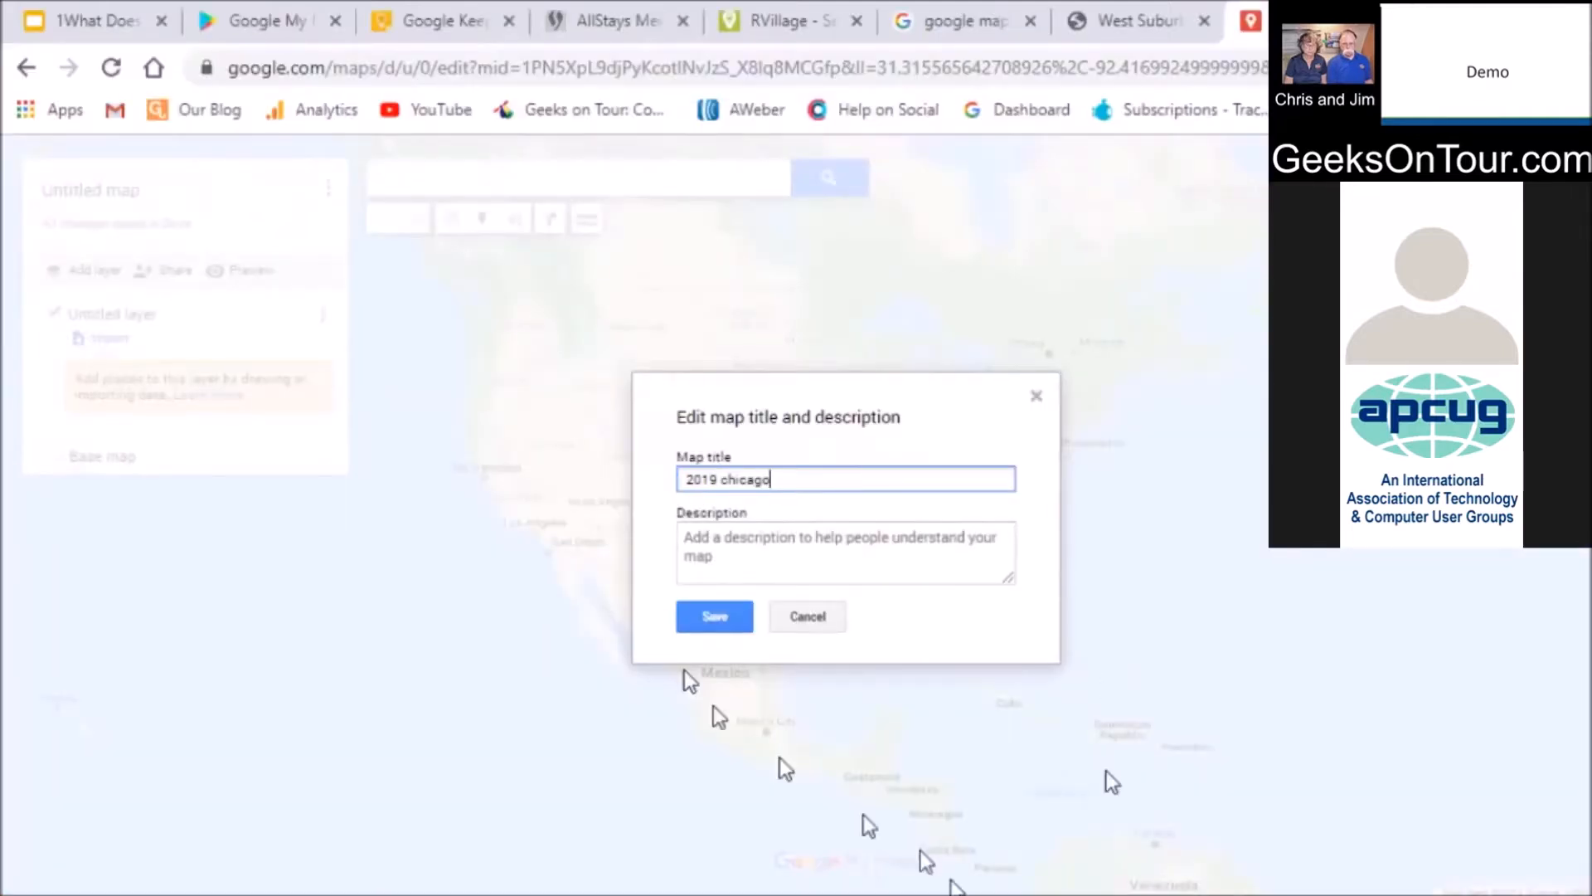
type("places to stay")
left_click(710, 615)
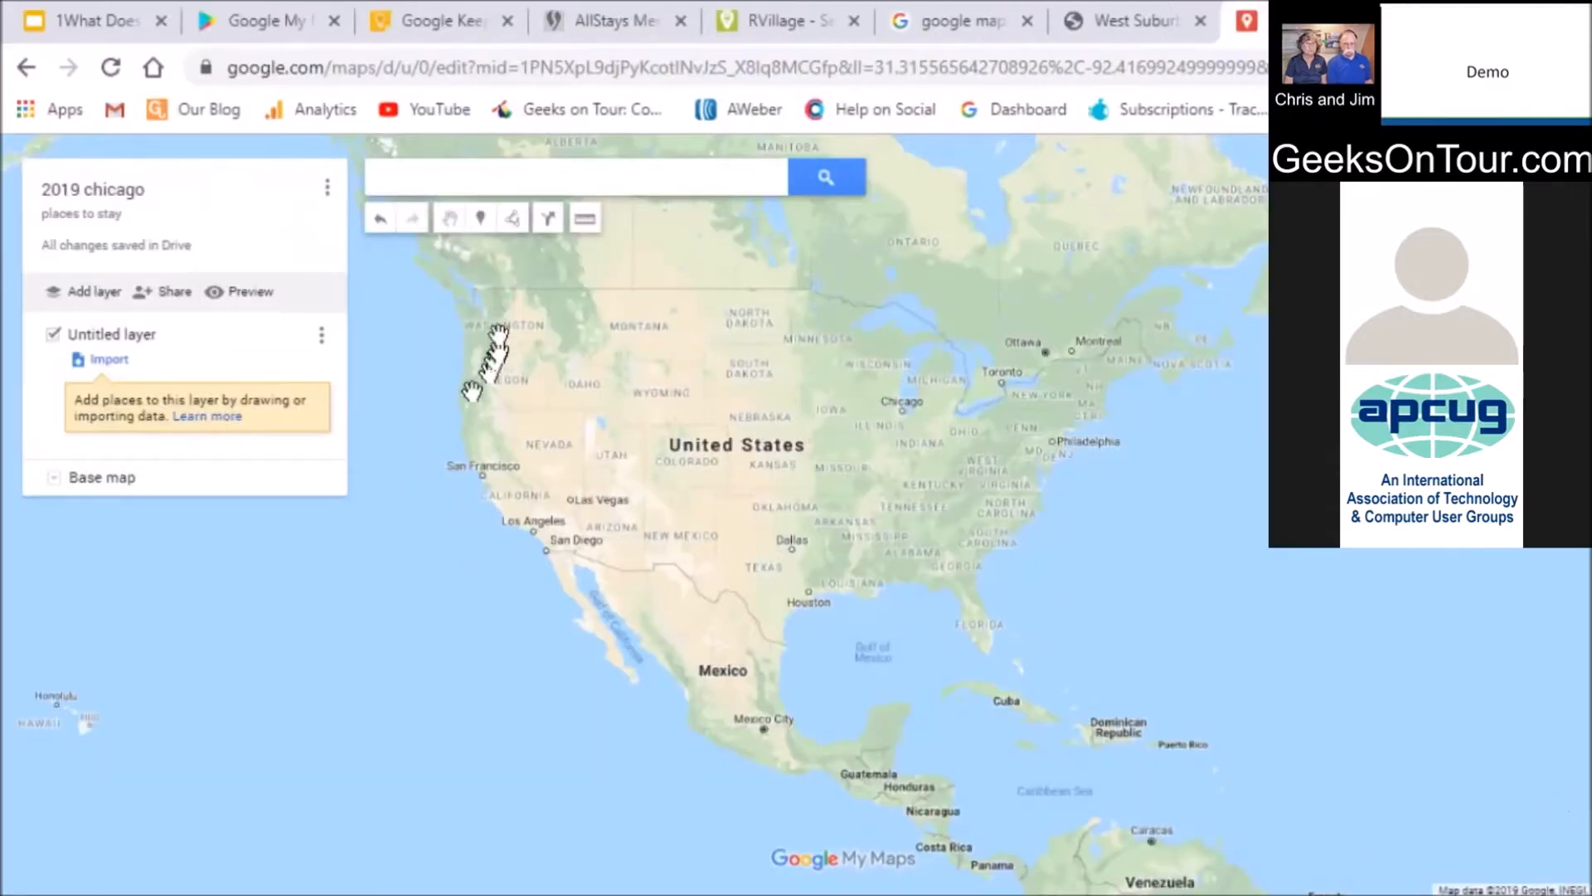
Search again for Glen Side Public Library to show its place details
left_click(473, 180)
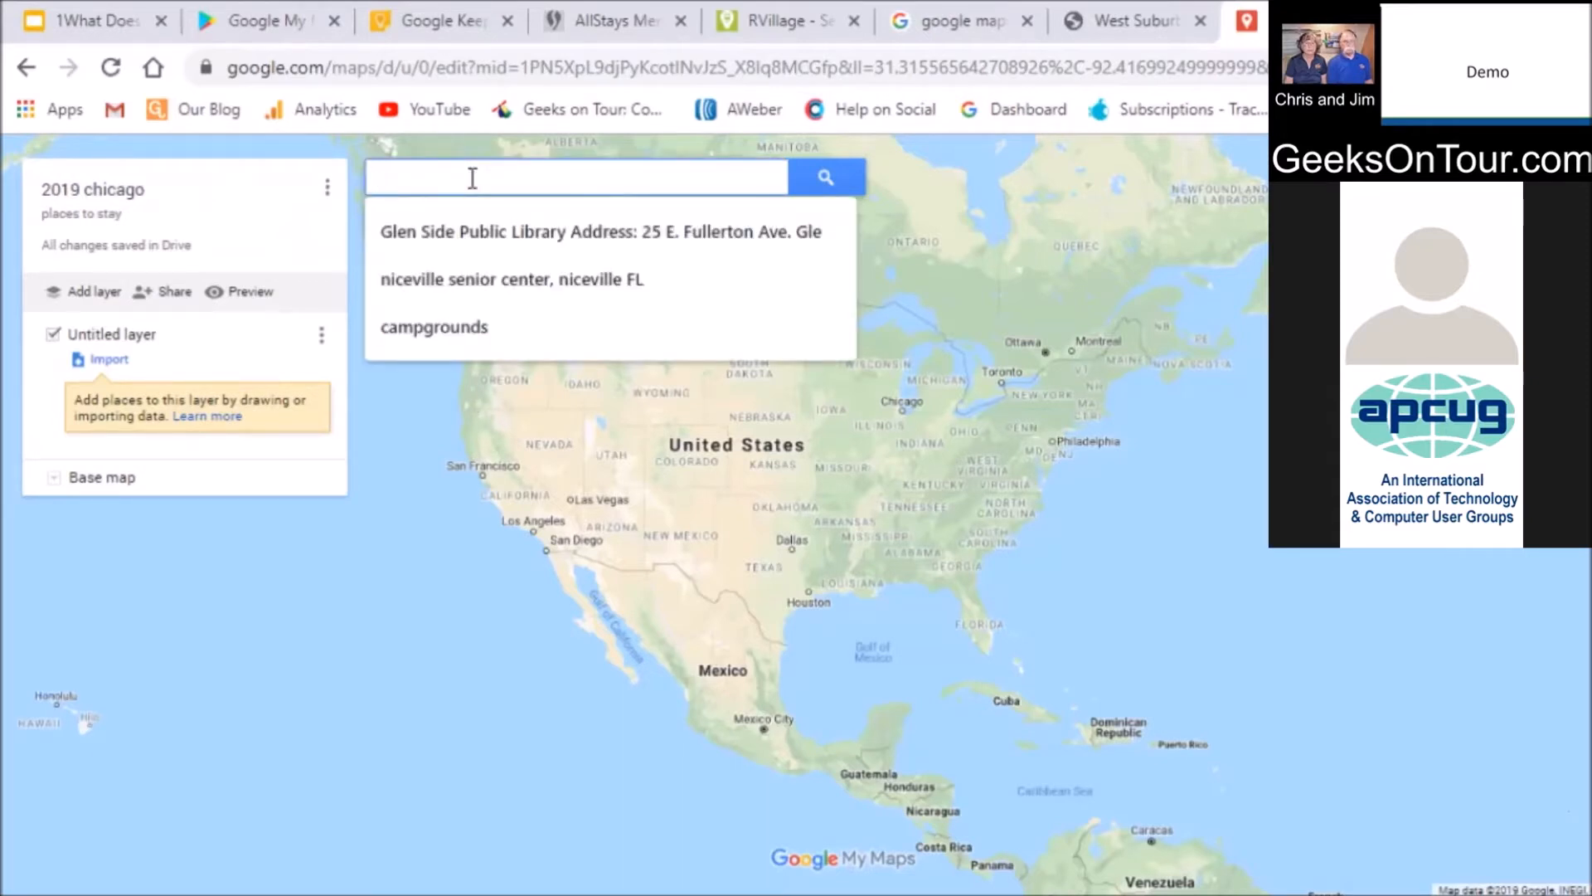
left_click(476, 217)
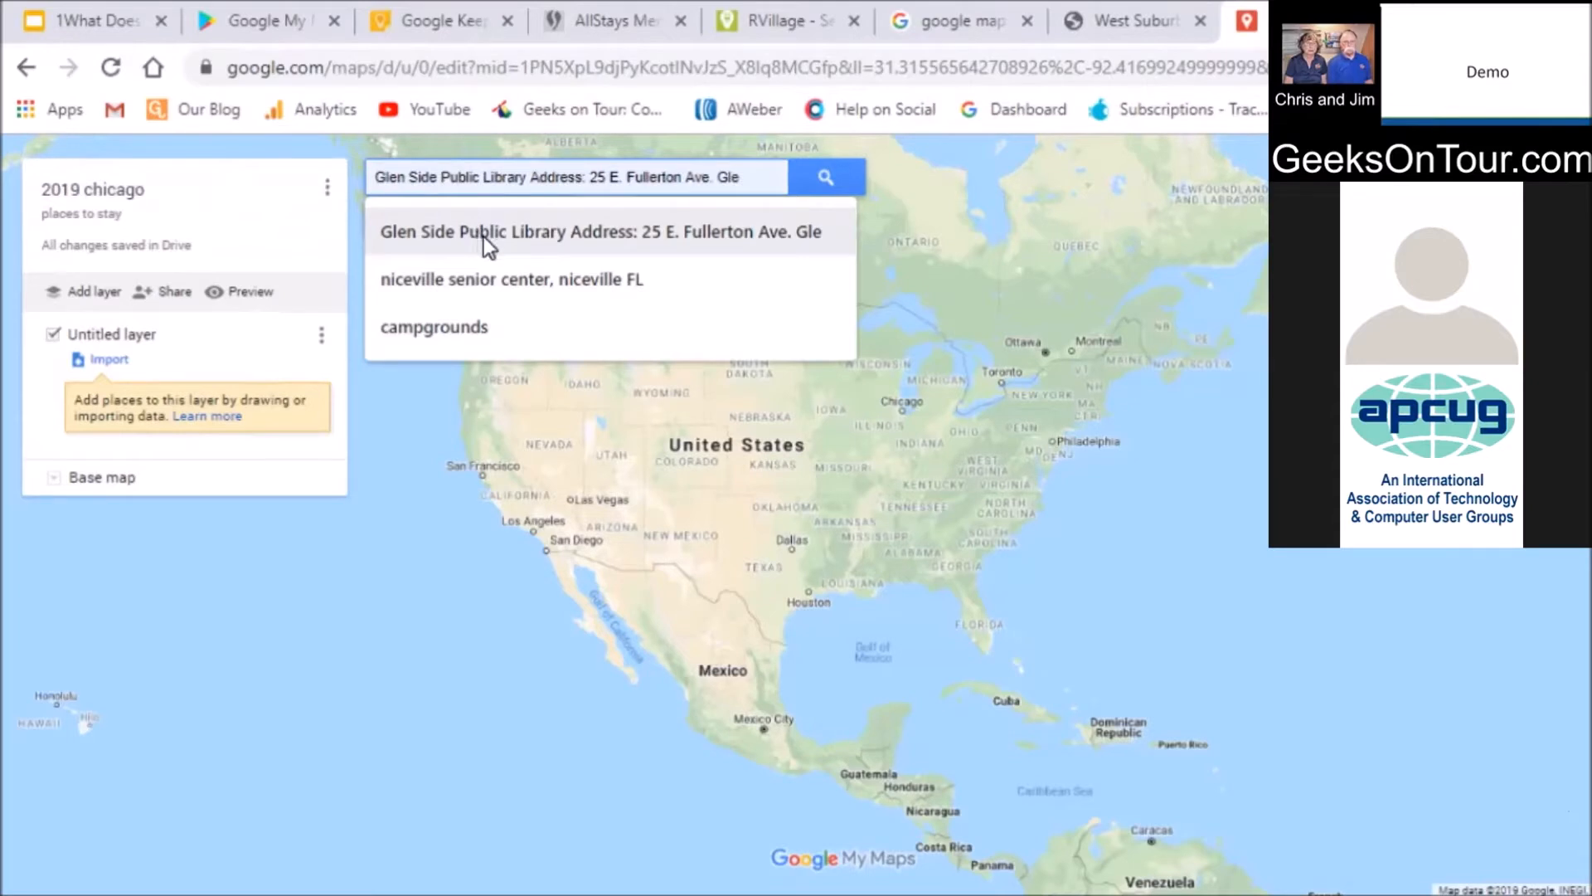
left_click(484, 237)
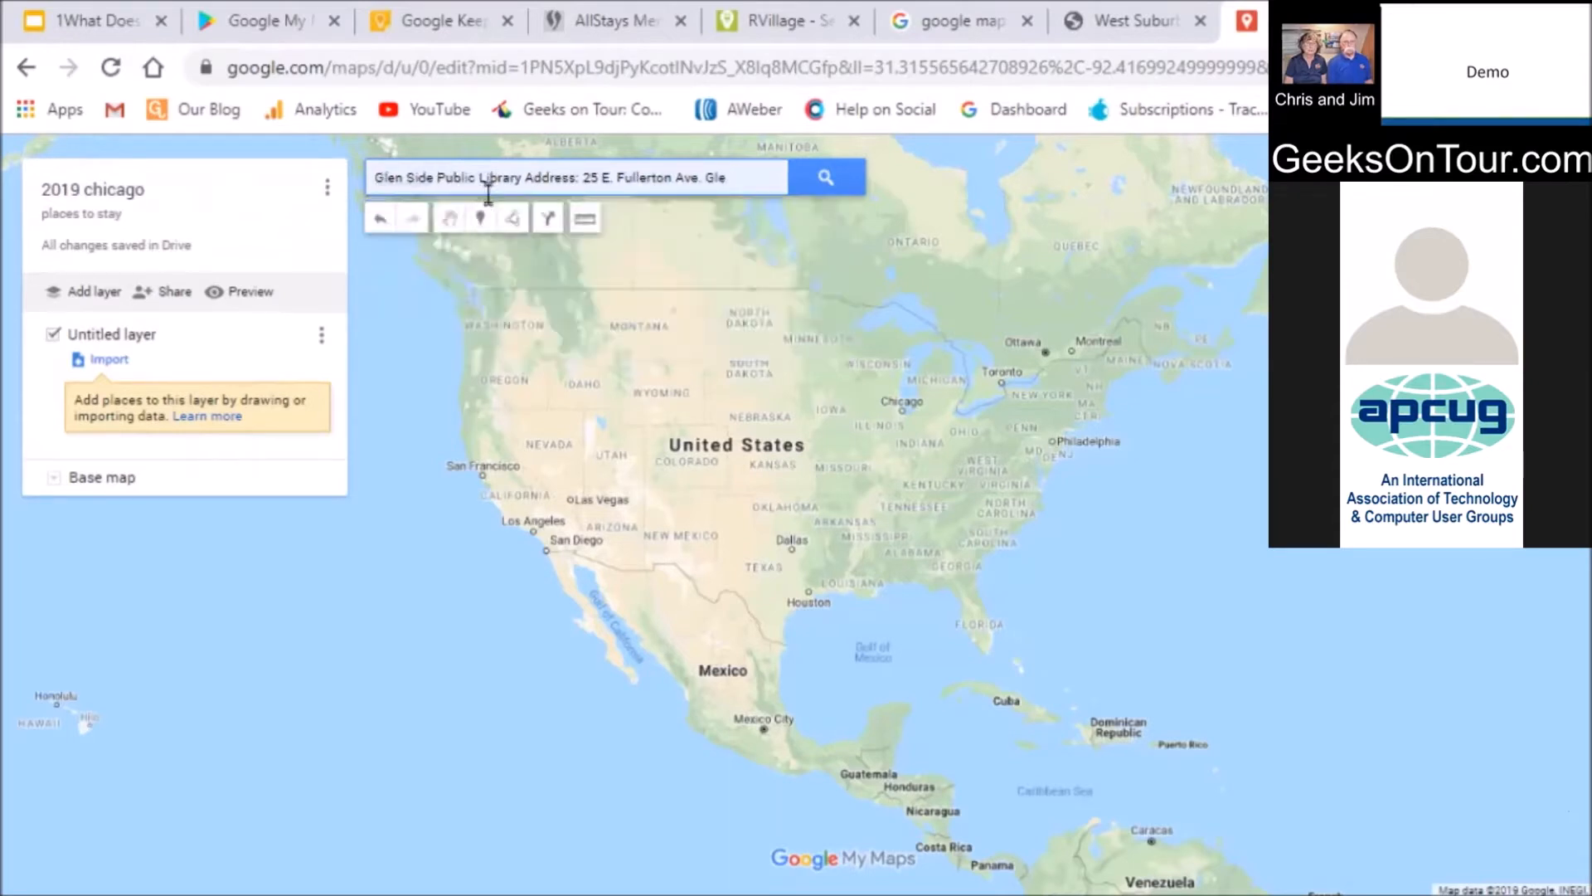
left_click(829, 183)
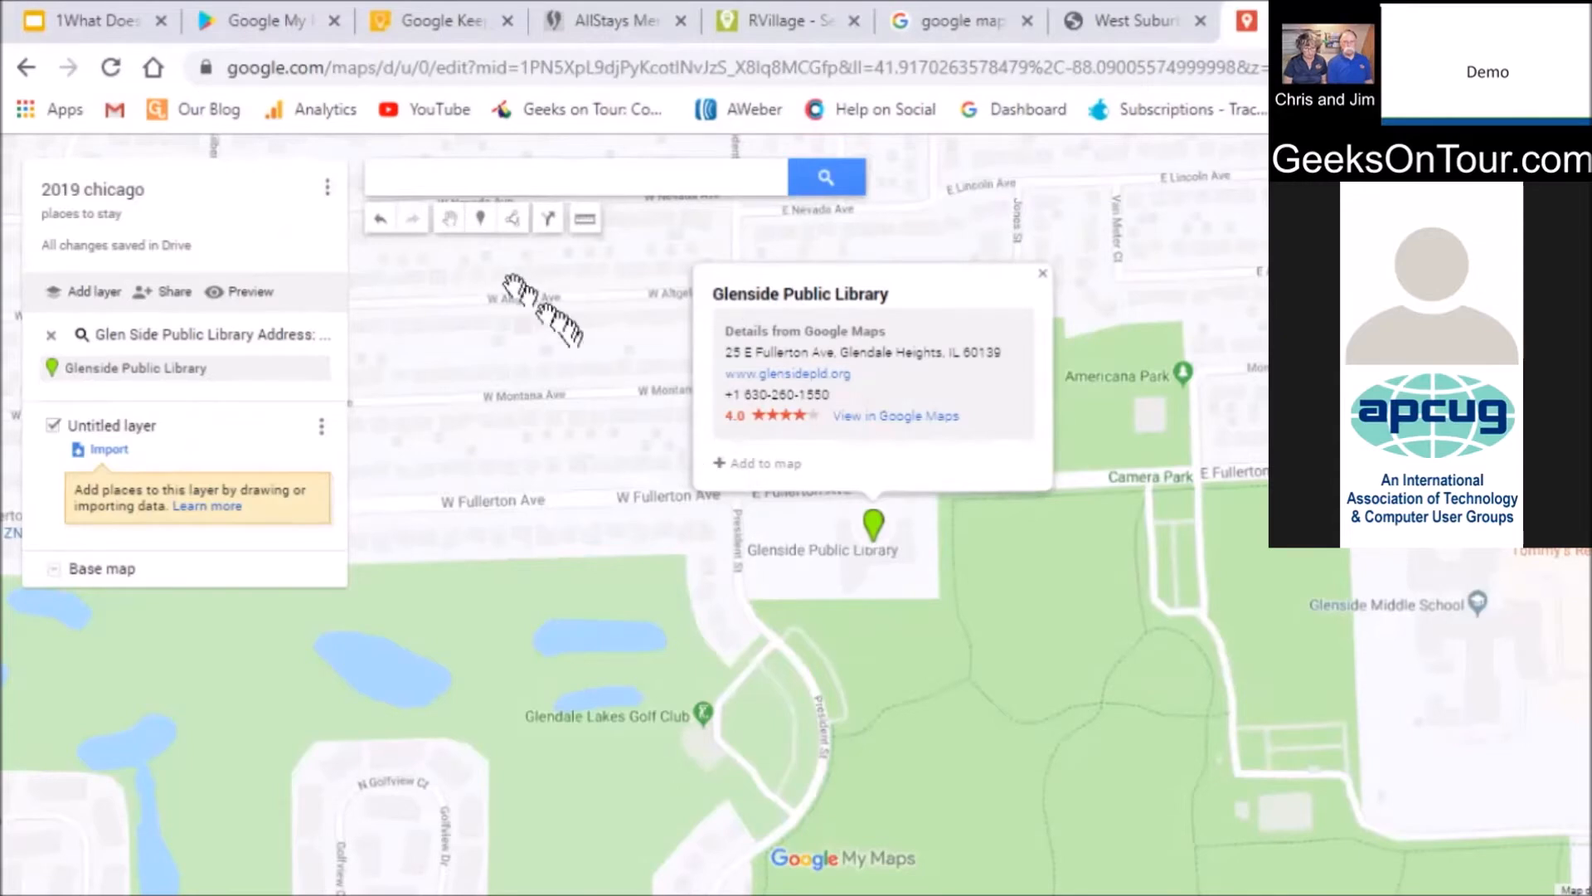
Drop a marker next to the Glenside Public Library pin and save it as 'CAEUG - 9/28/19'
left_click(480, 220)
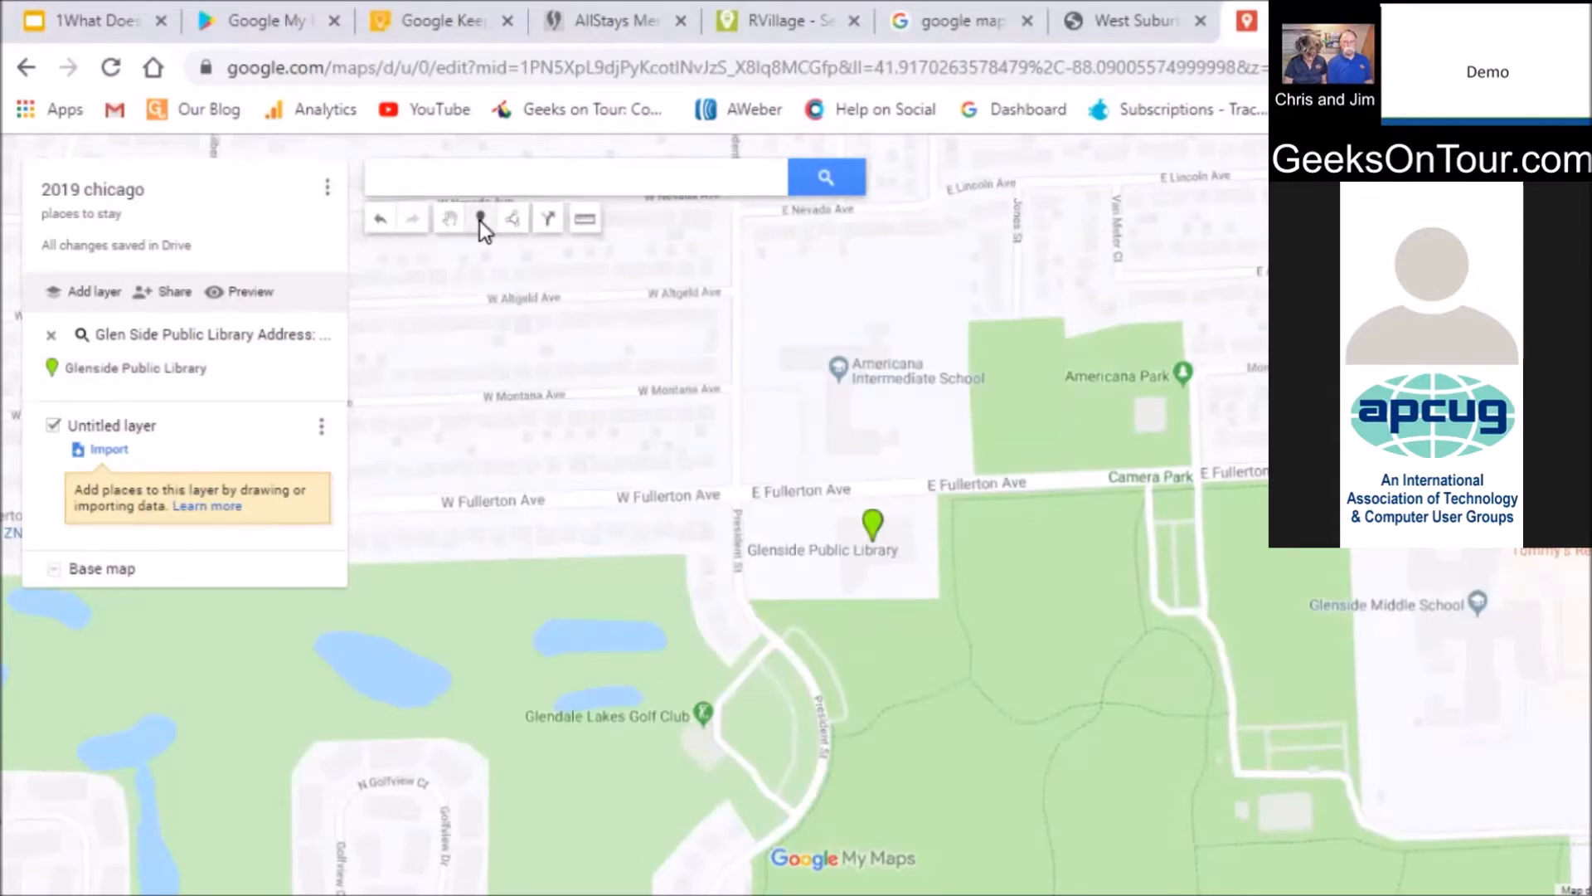
left_click(900, 537)
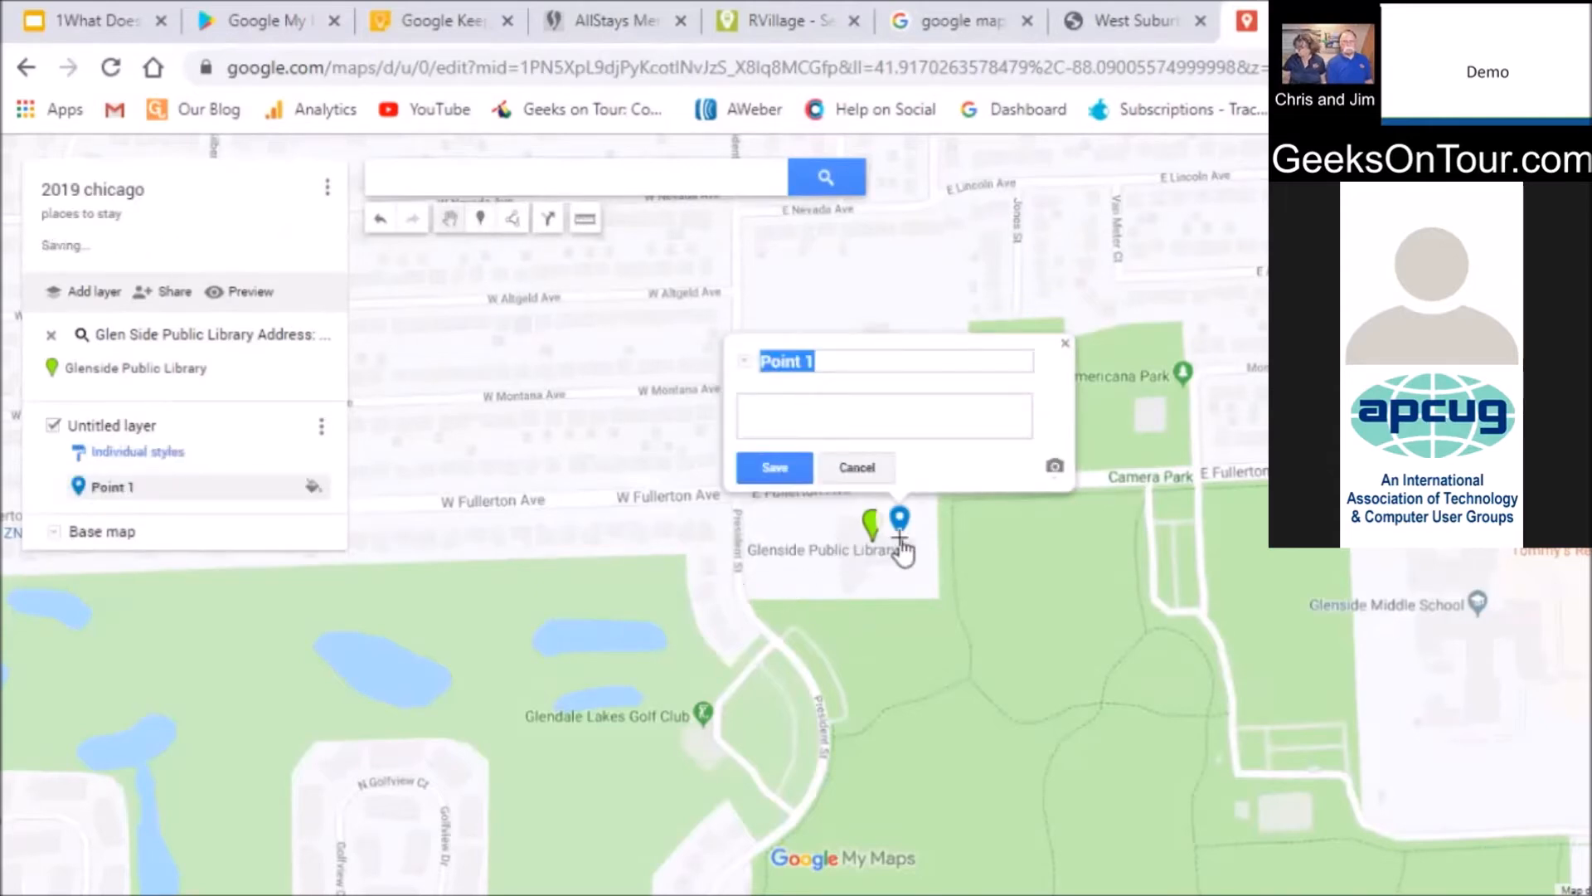
left_click(857, 359)
scroll(712, 346, "up", 1)
type("CAEUG - 9/28/19")
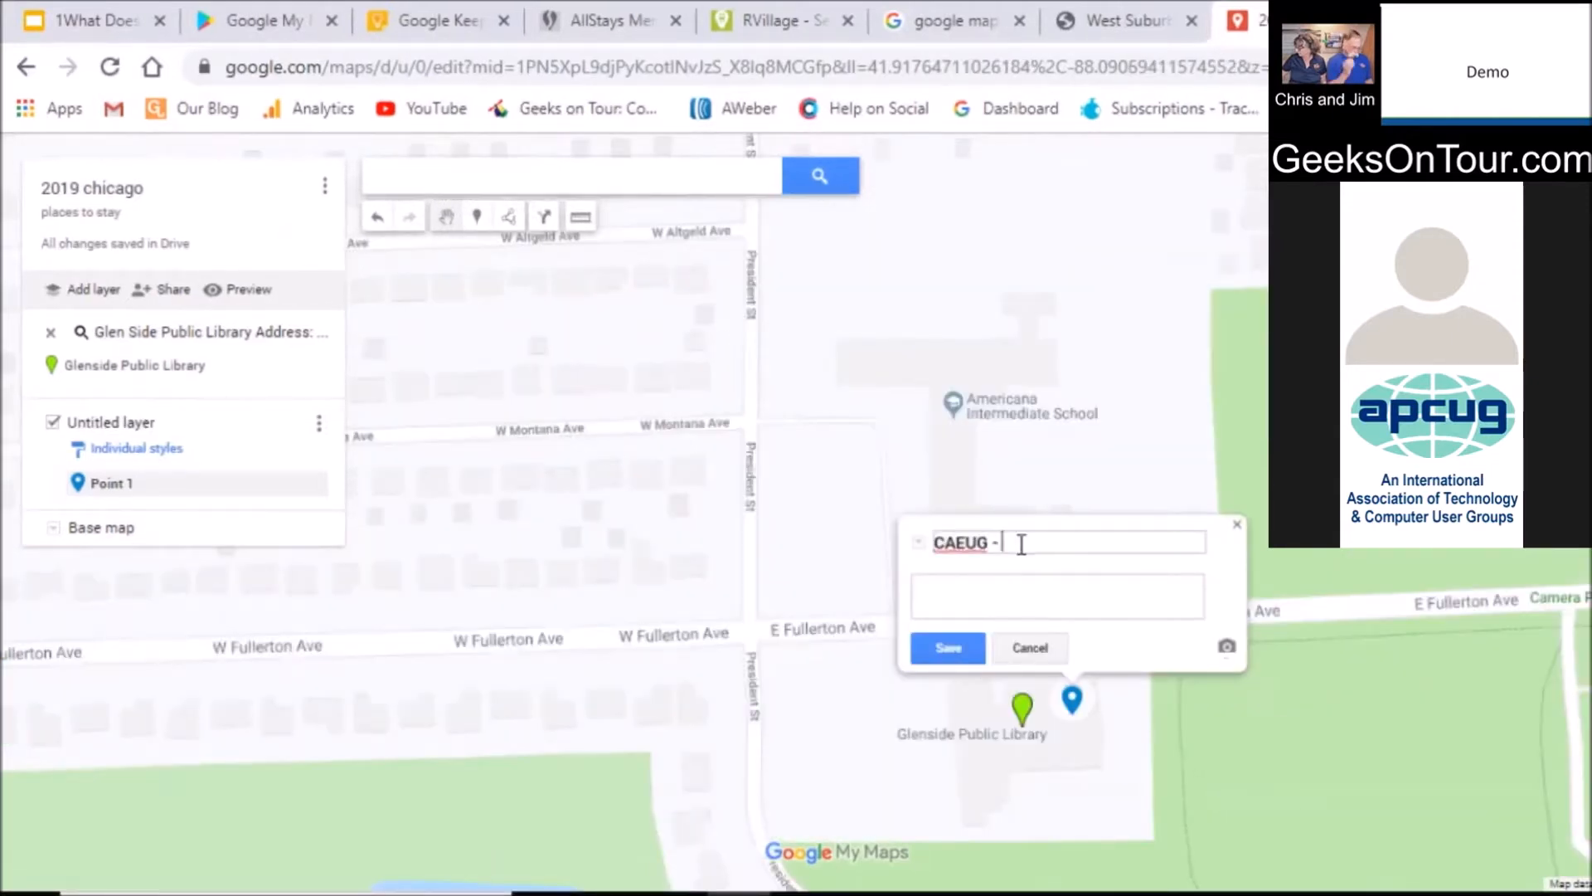
left_click(939, 643)
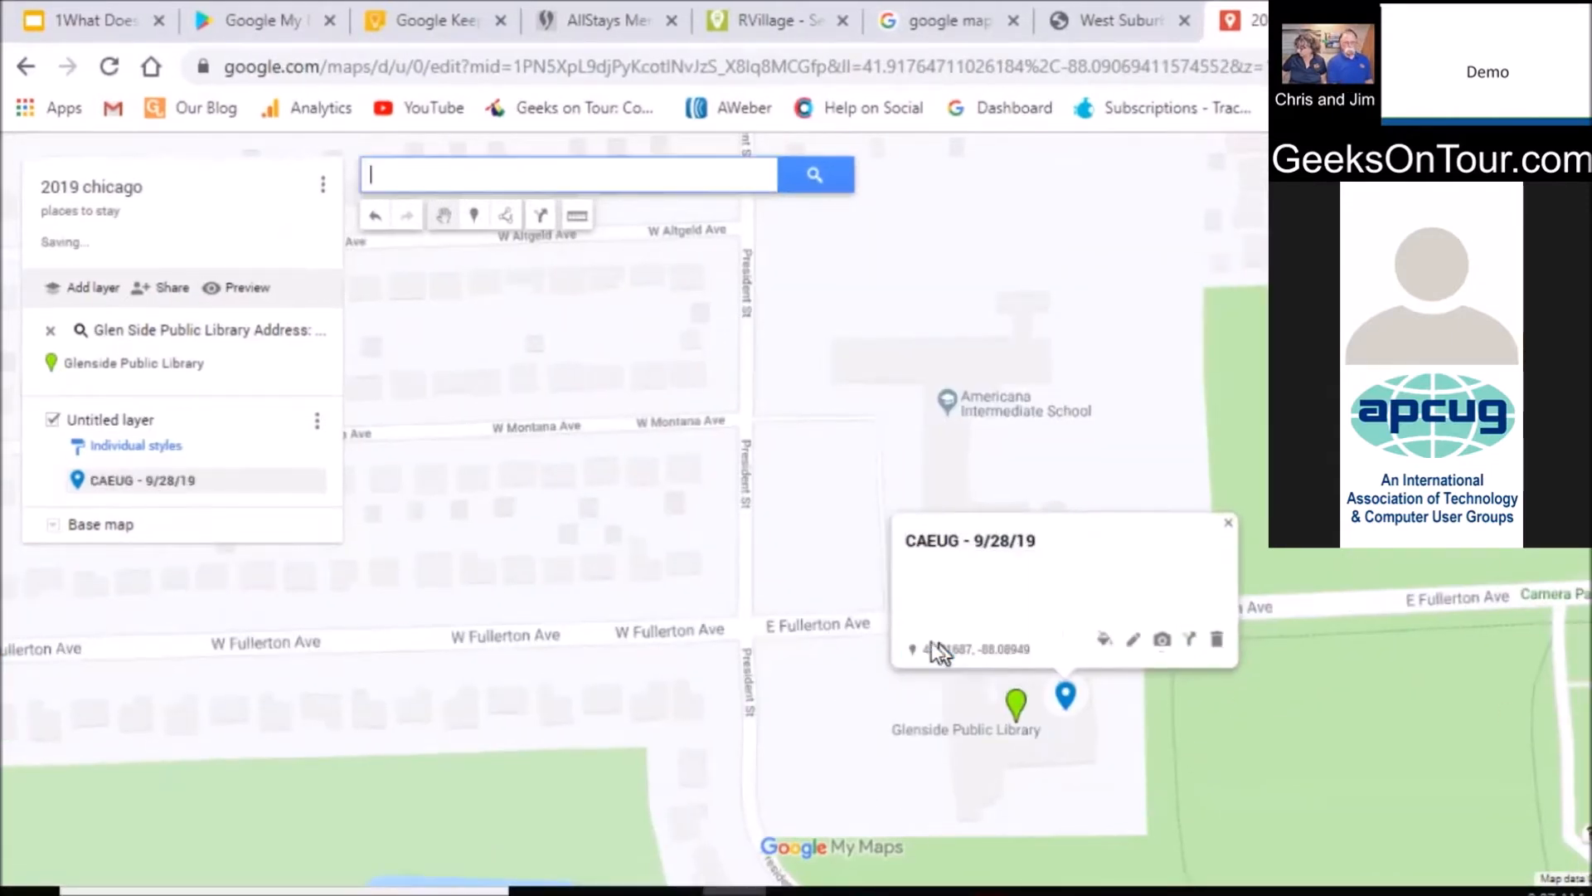
Search for 'naperville city hall' and go to it on the map
left_click(553, 174)
type("naperville city hall")
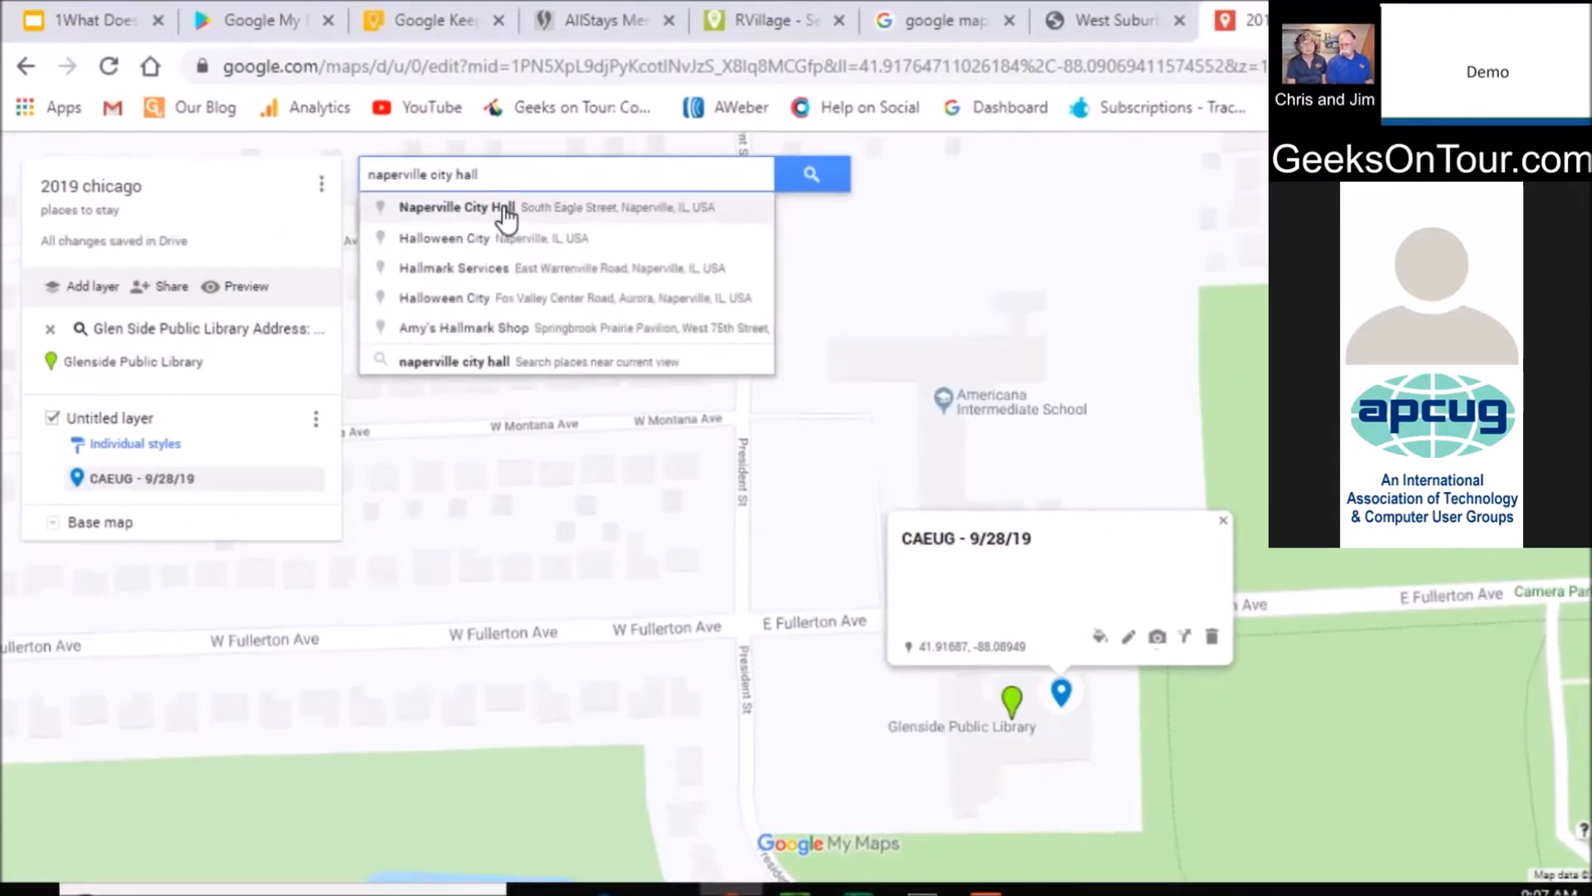
left_click(505, 209)
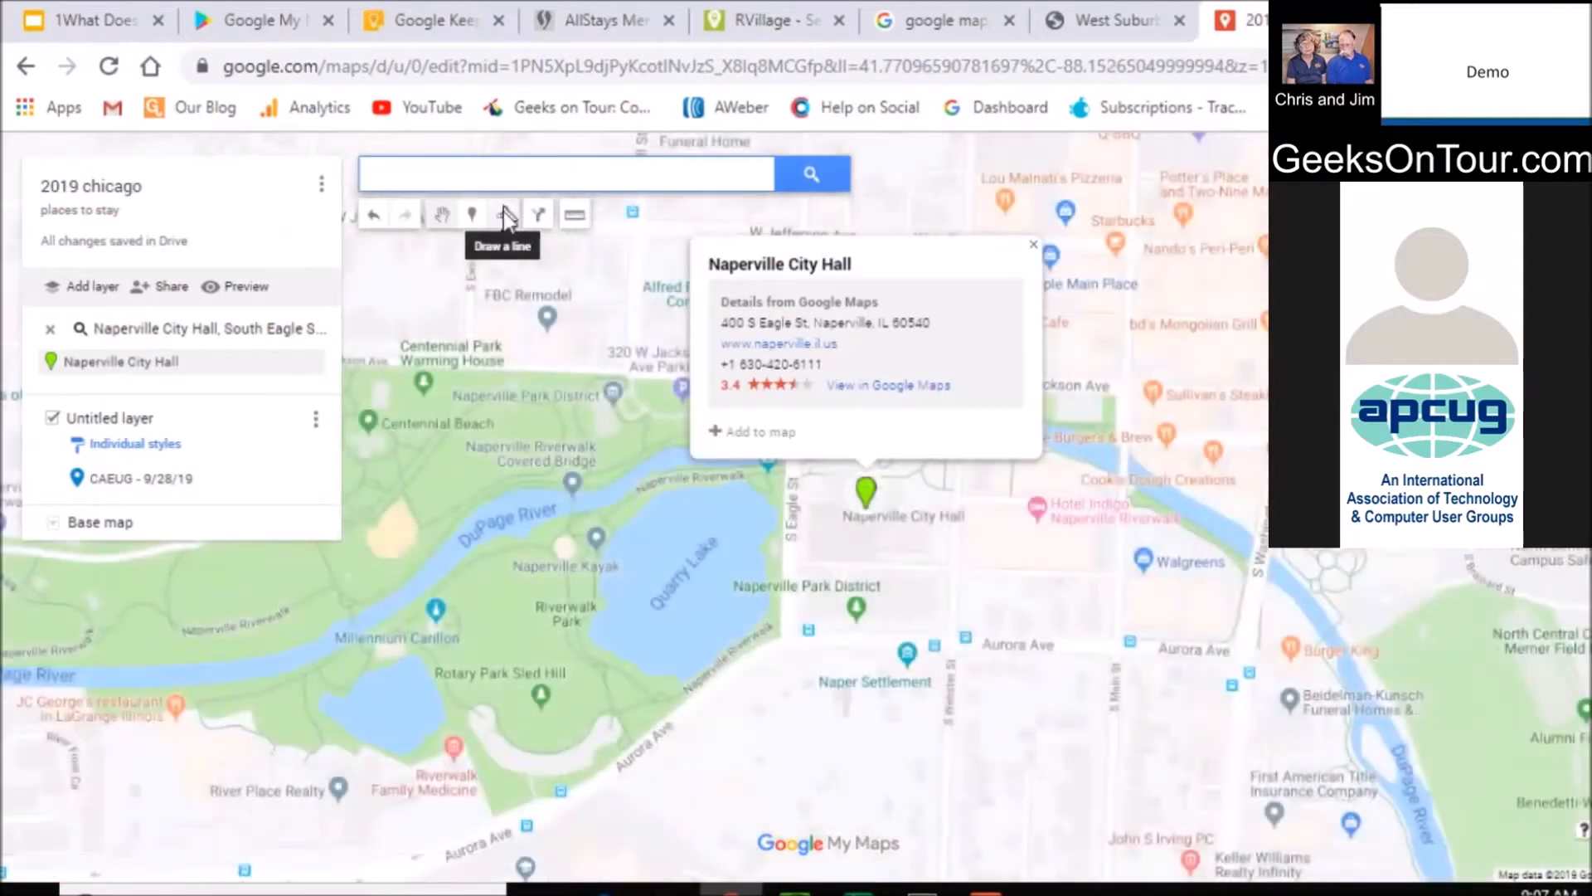
Place a marker on Naperville City Hall named 'ccs - westside 10/3/19'
left_click(471, 213)
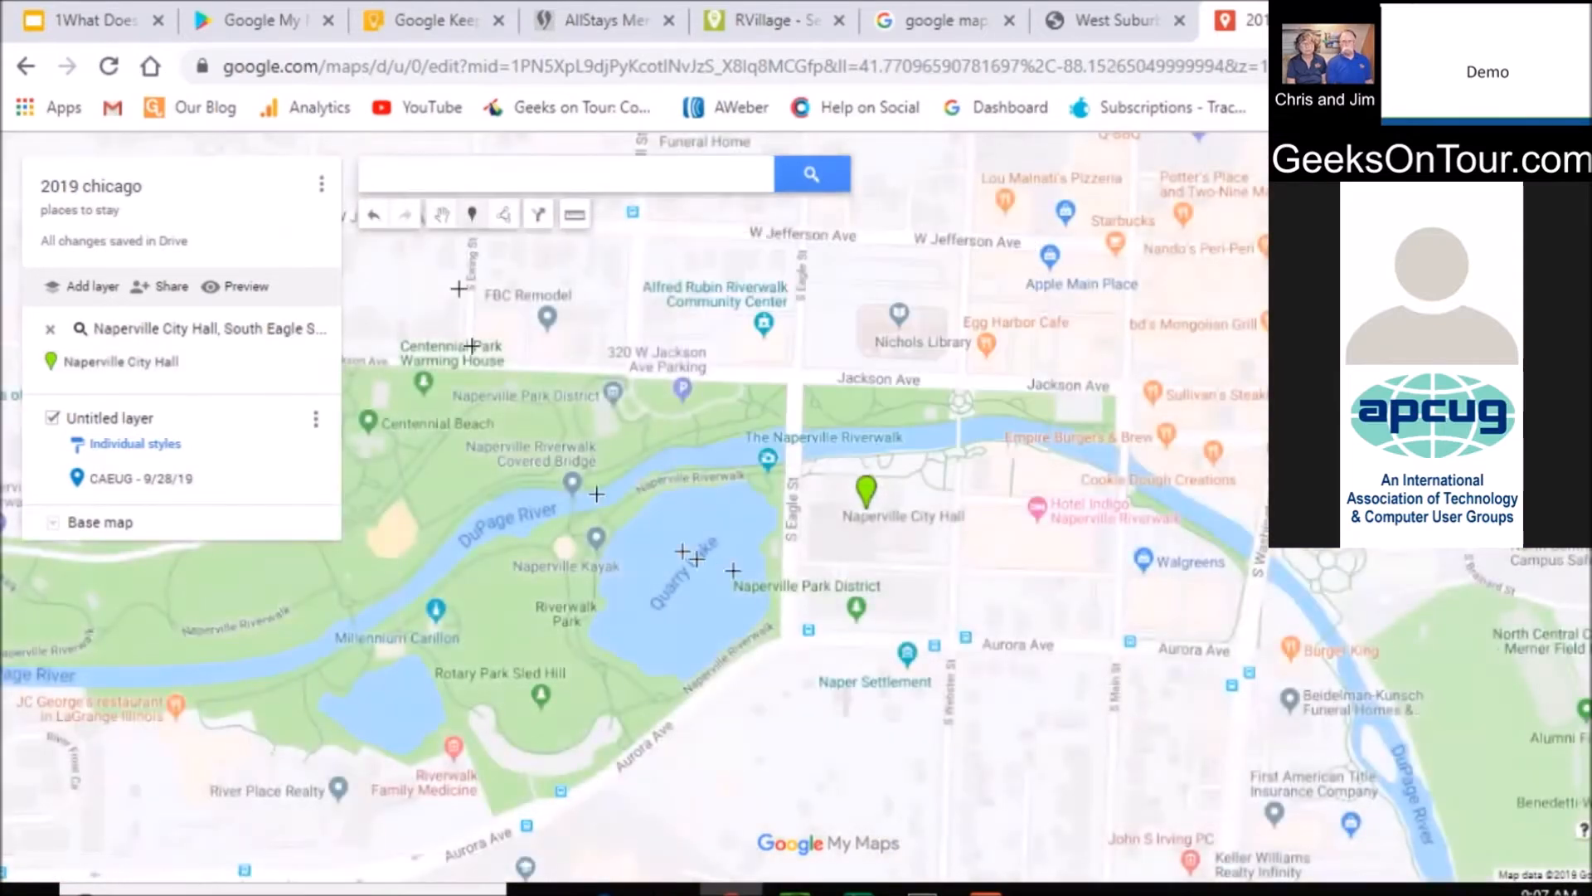
left_click(855, 514)
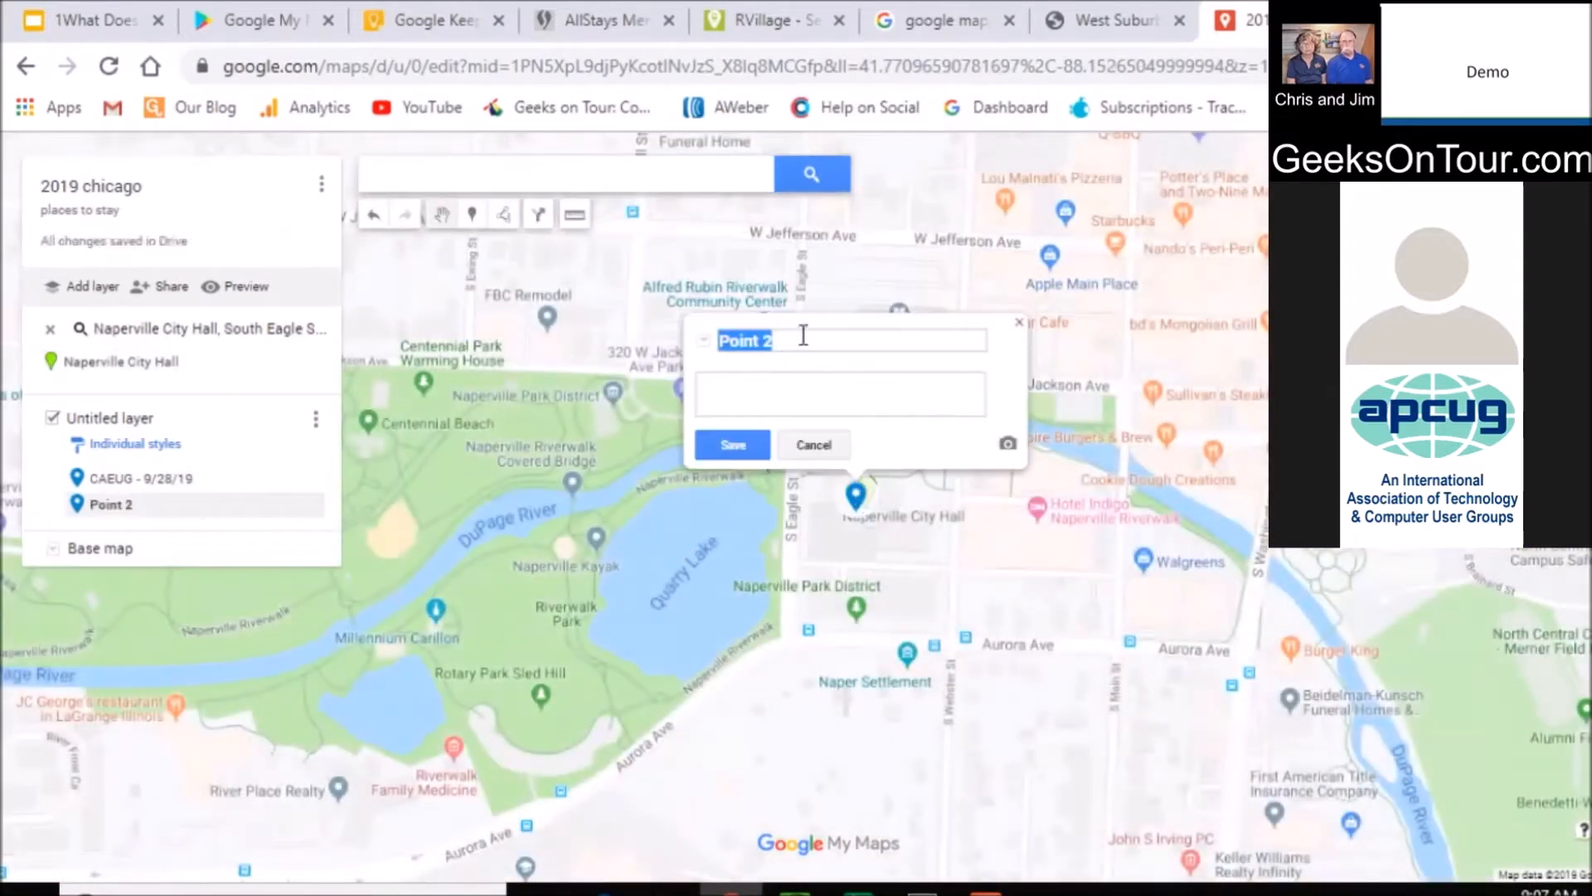
type("ccs - westside 10/3/19")
key("Return")
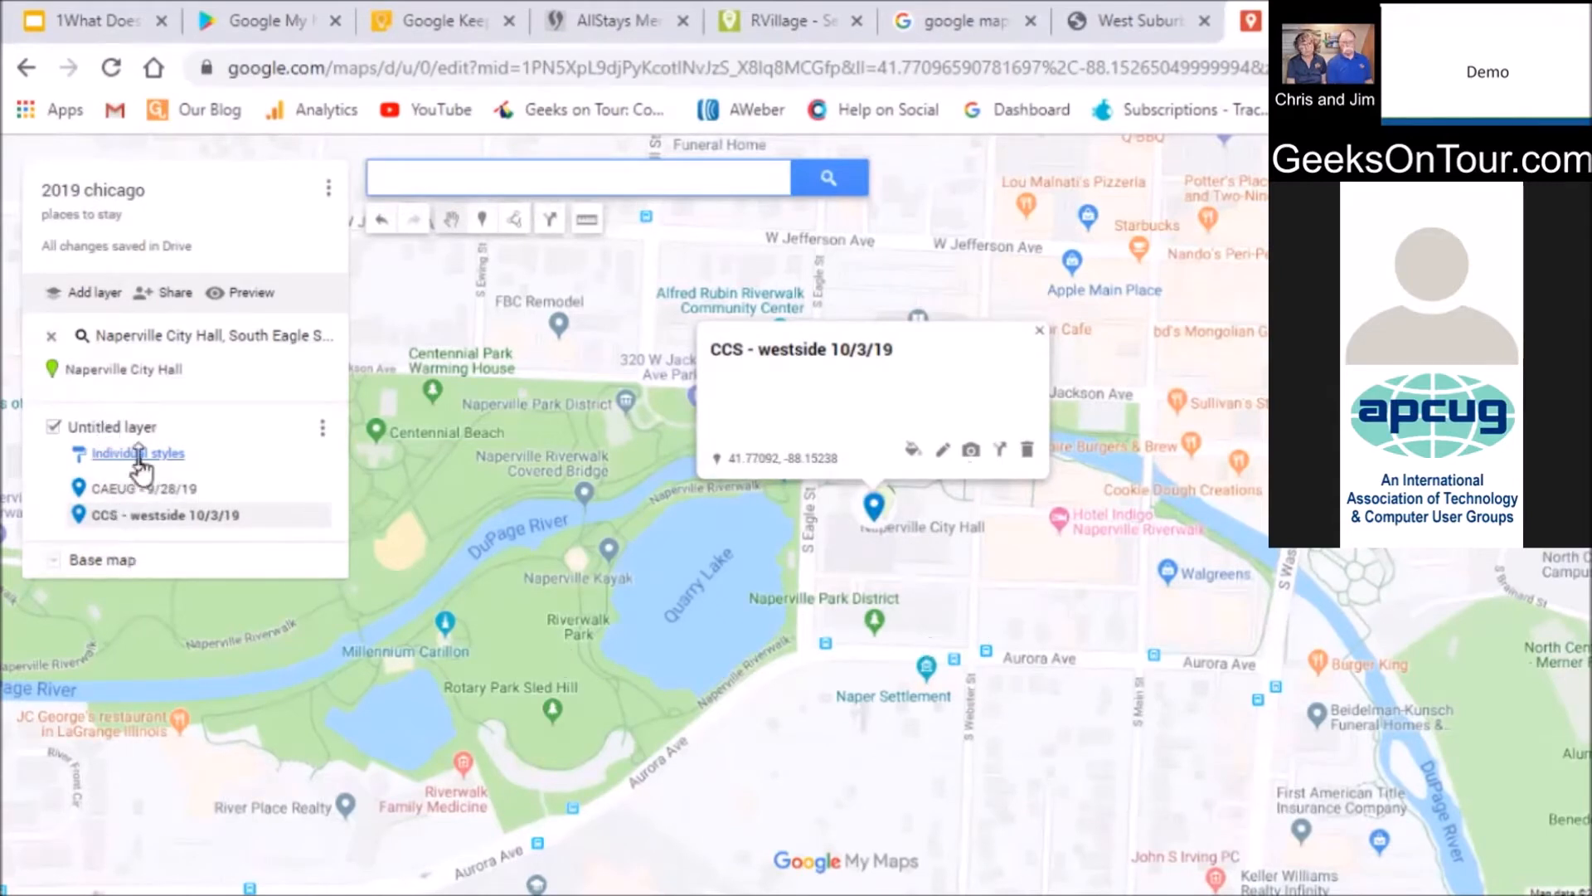
Give the CAEUG marker a black Point of Interest icon
left_click(313, 491)
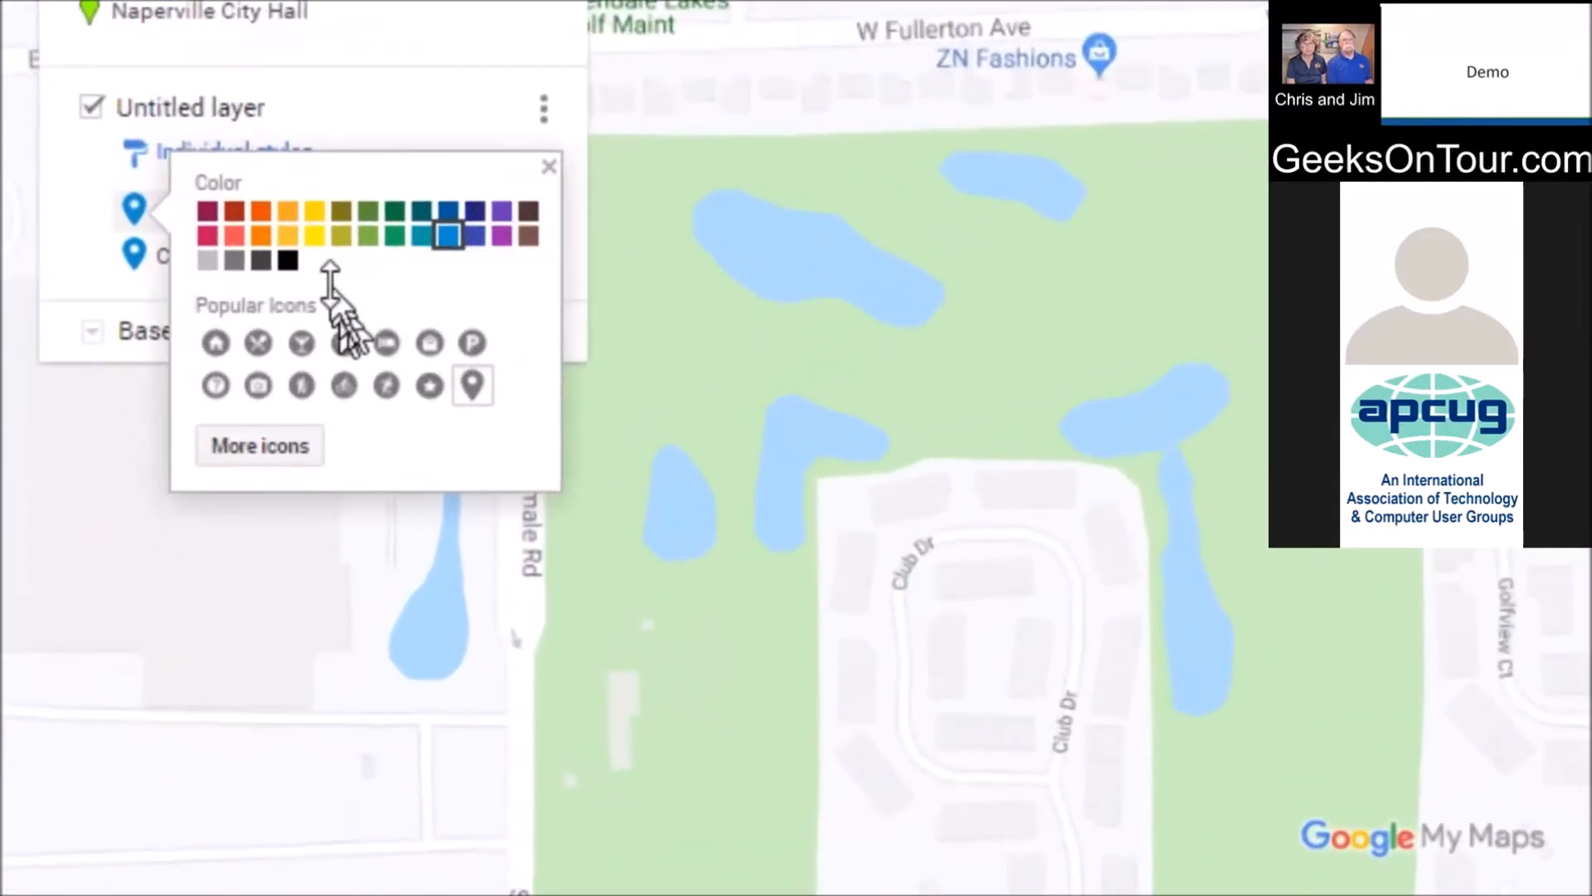
left_click(290, 259)
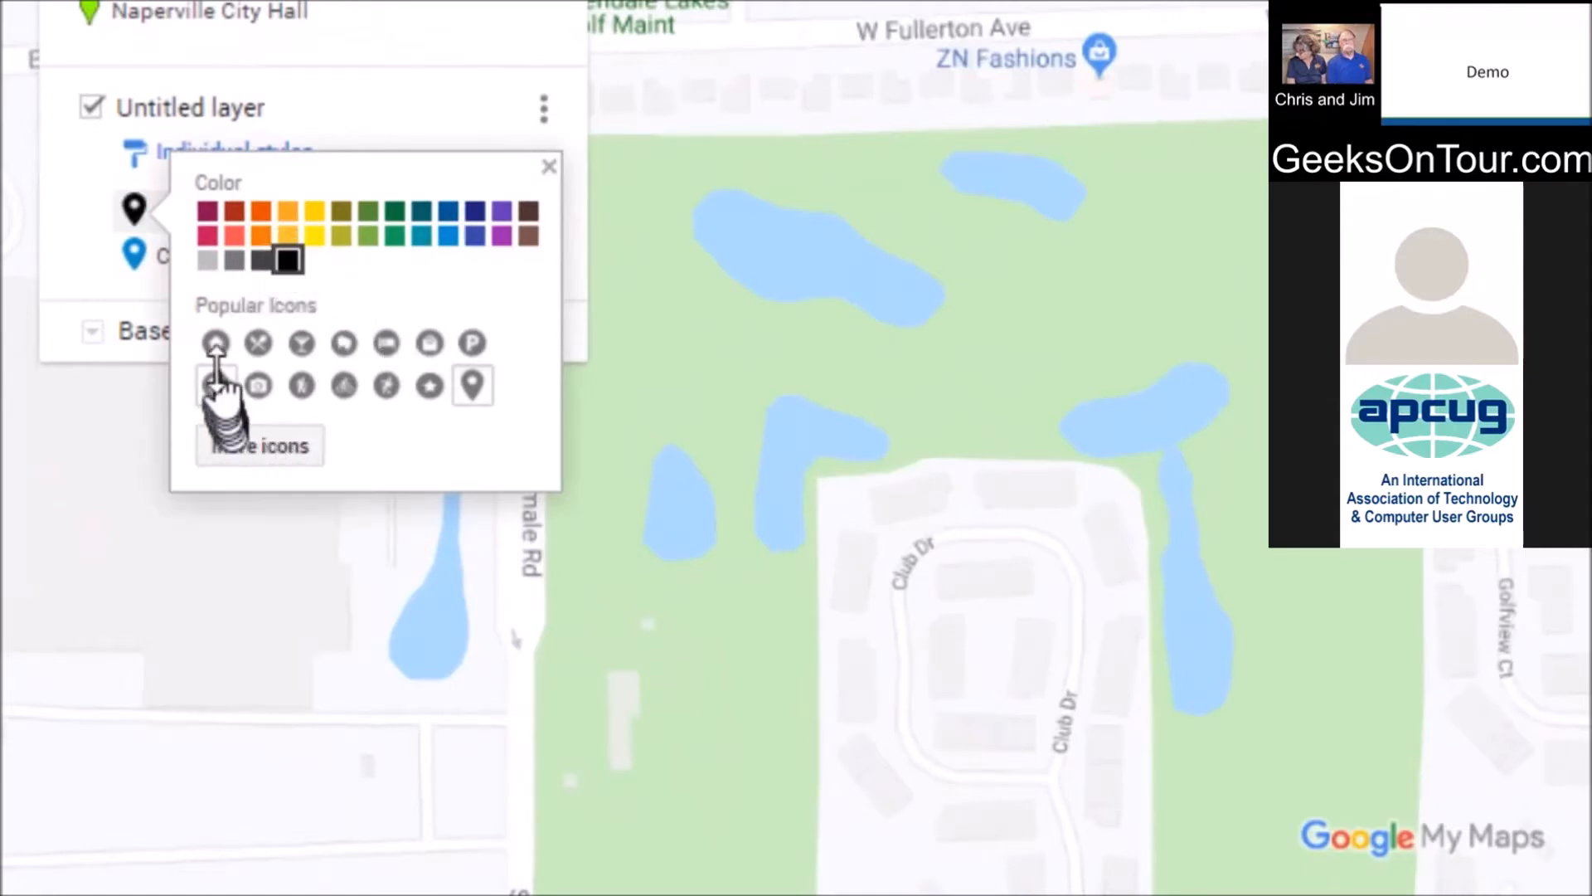
left_click(262, 444)
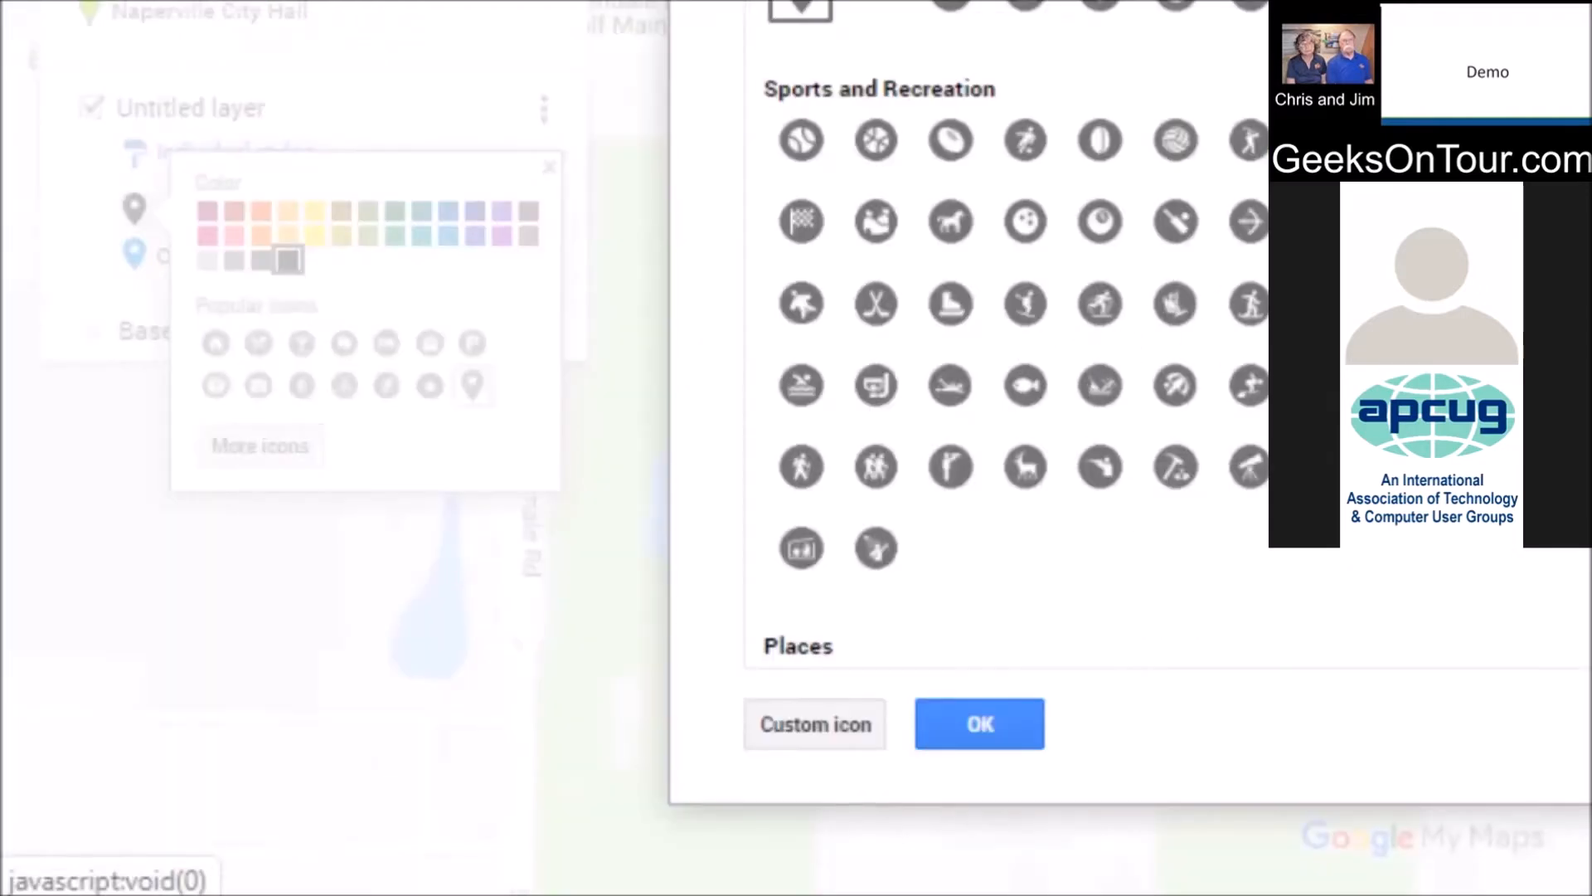
scroll(1161, 21, "down", 8)
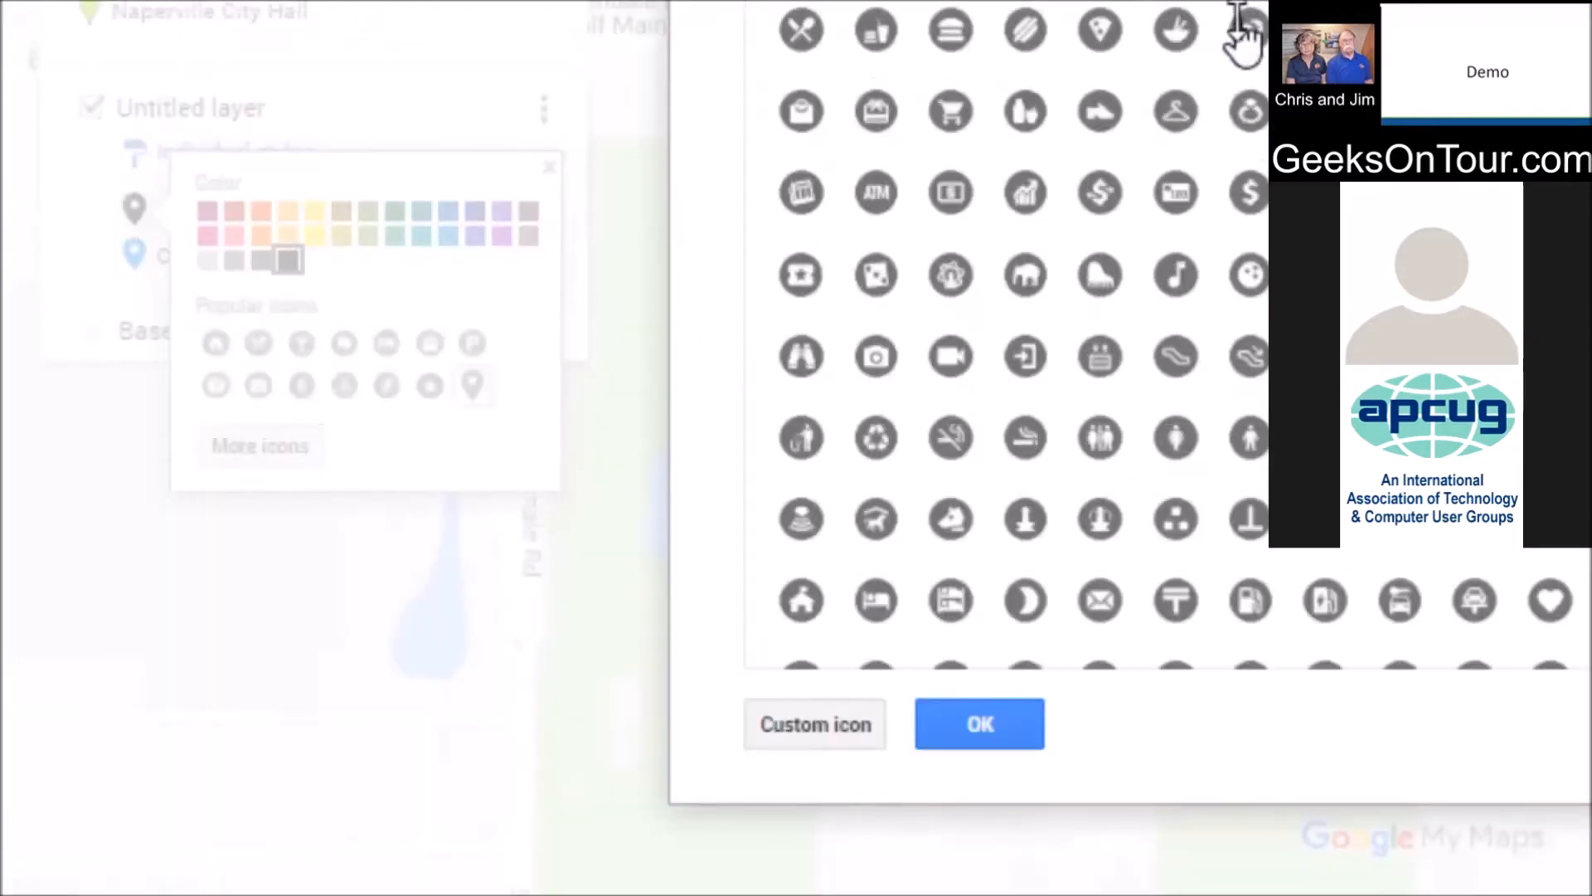
left_click(1178, 521)
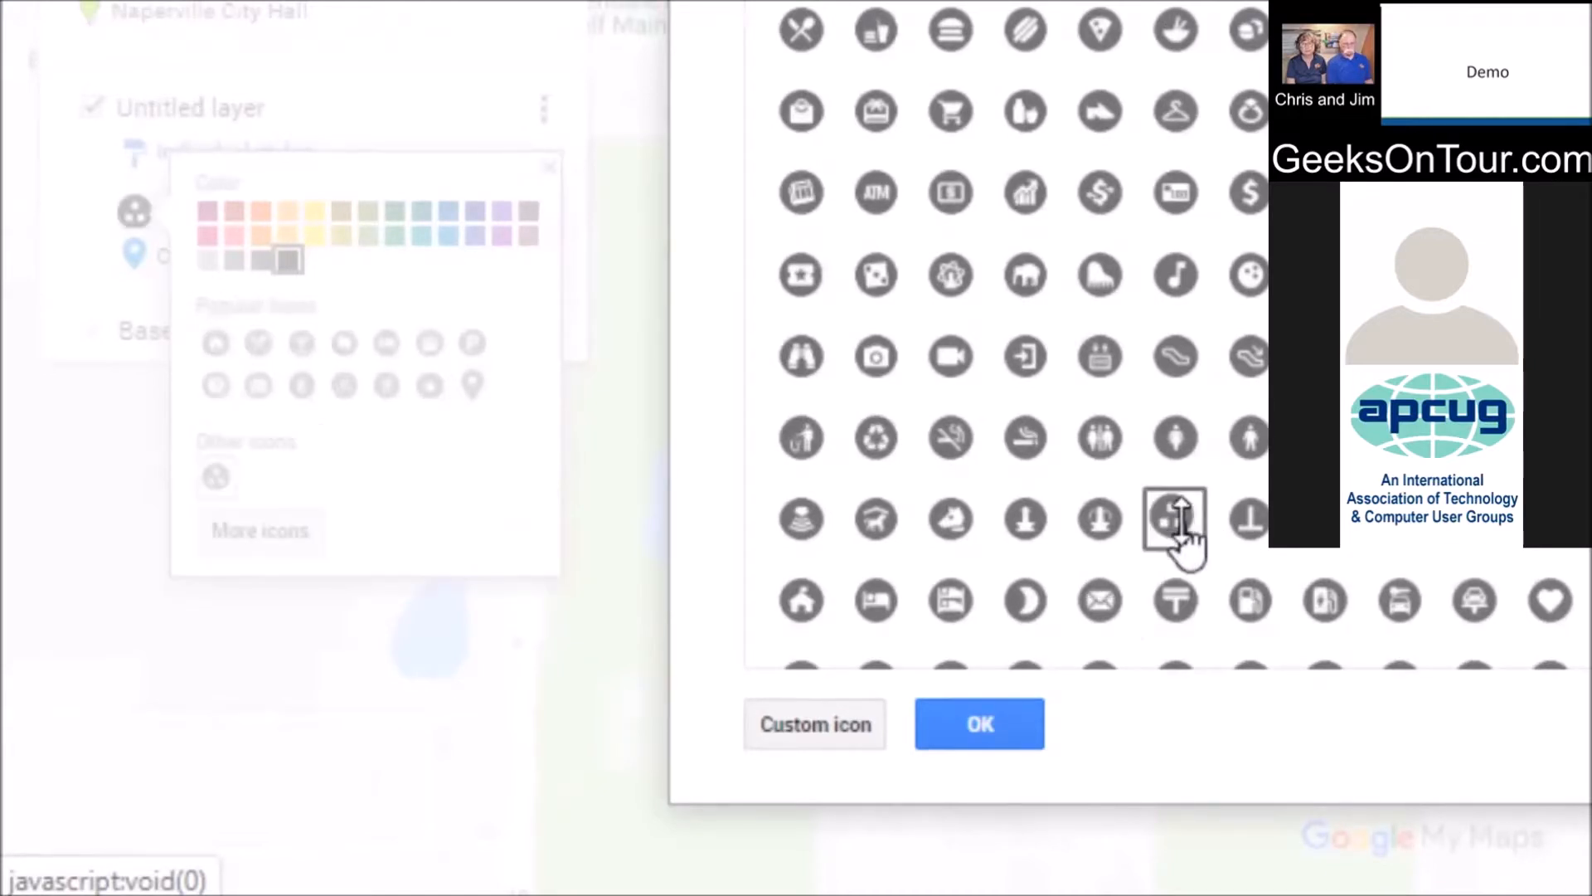
left_click(992, 734)
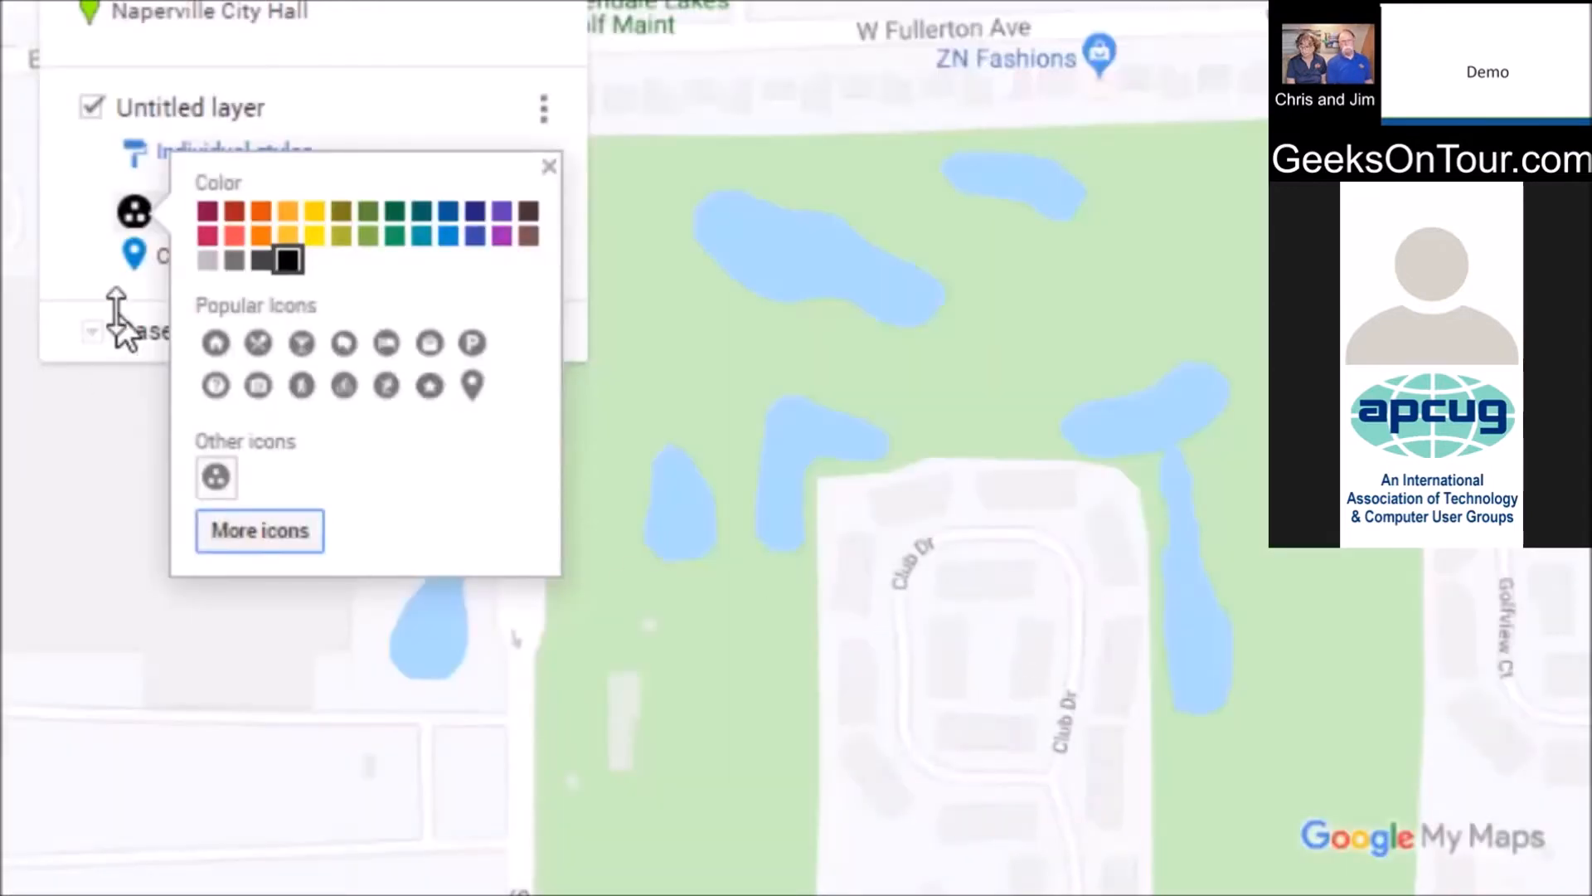
left_click(131, 264)
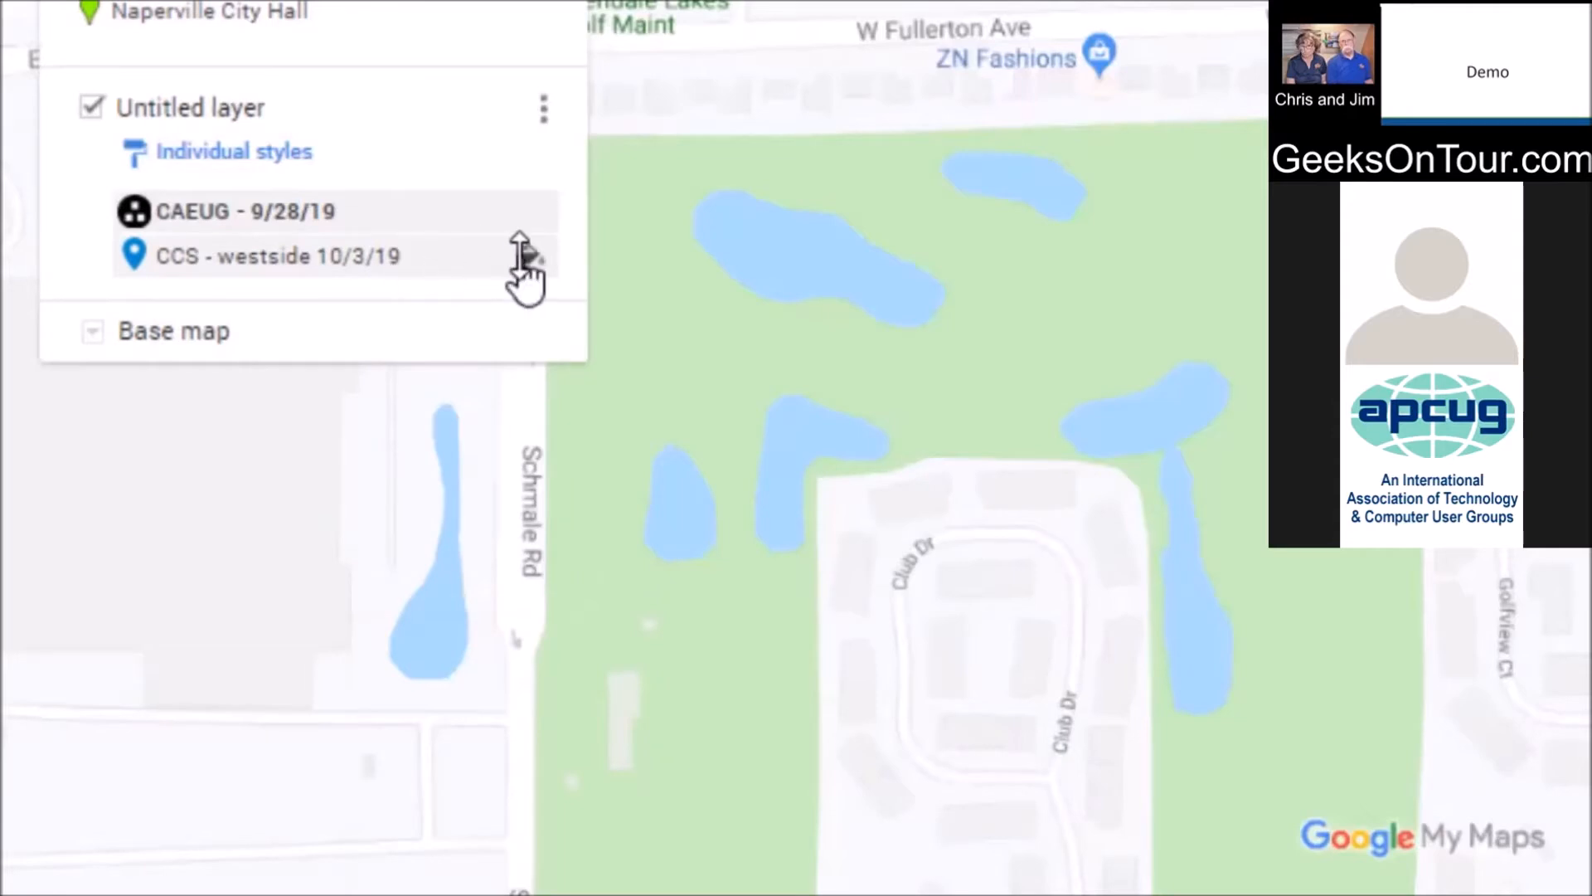
Give the CCS - westside marker the same black Point of Interest icon
left_click(528, 254)
left_click(288, 306)
left_click(215, 521)
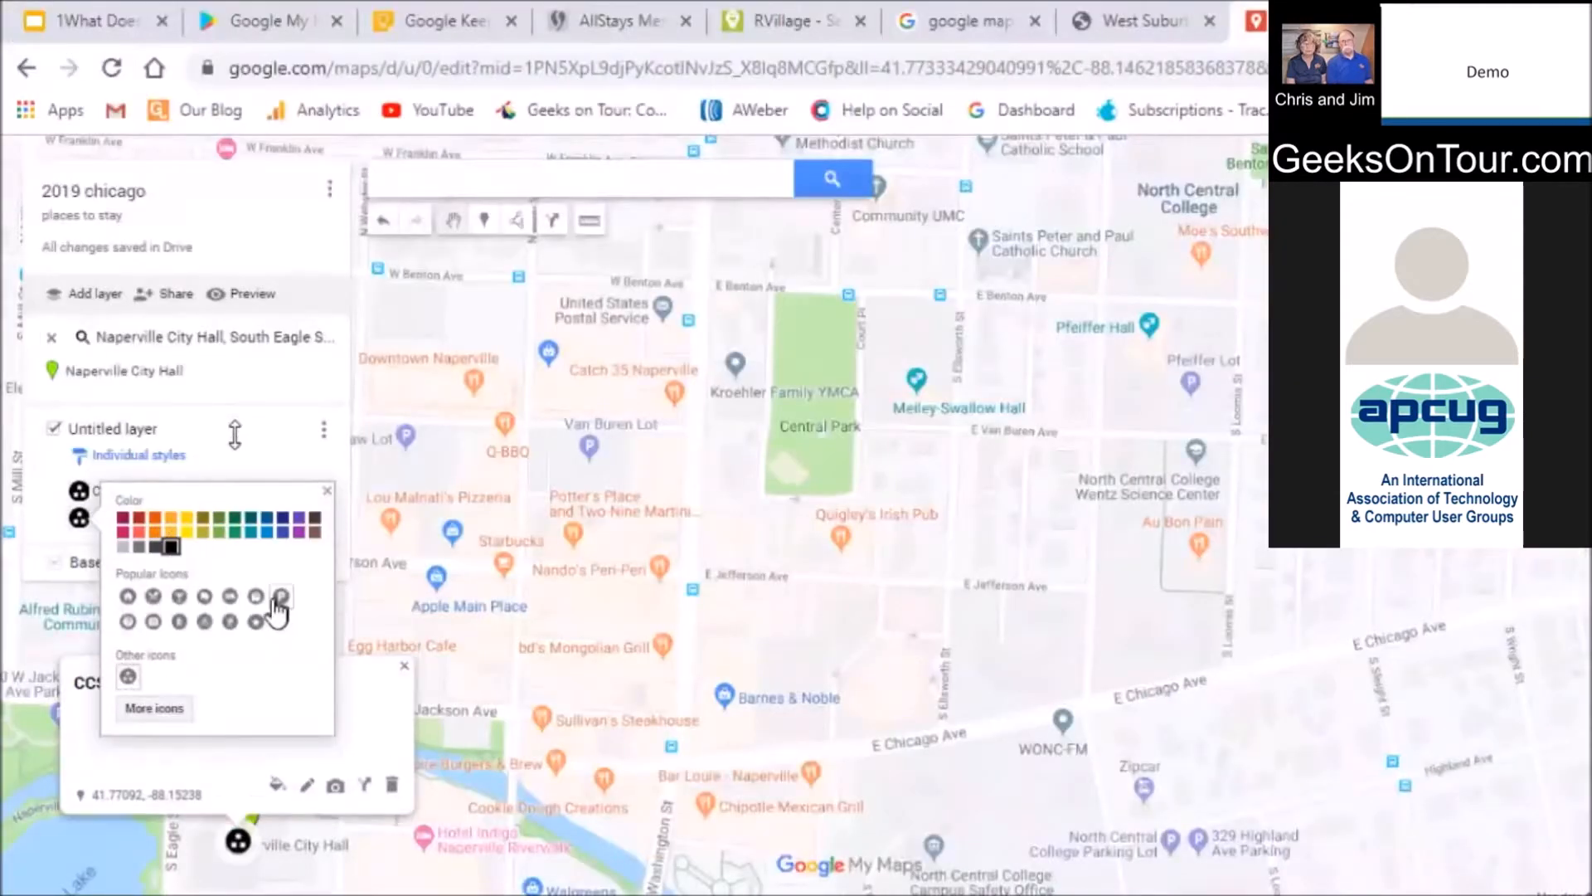
left_click(391, 110)
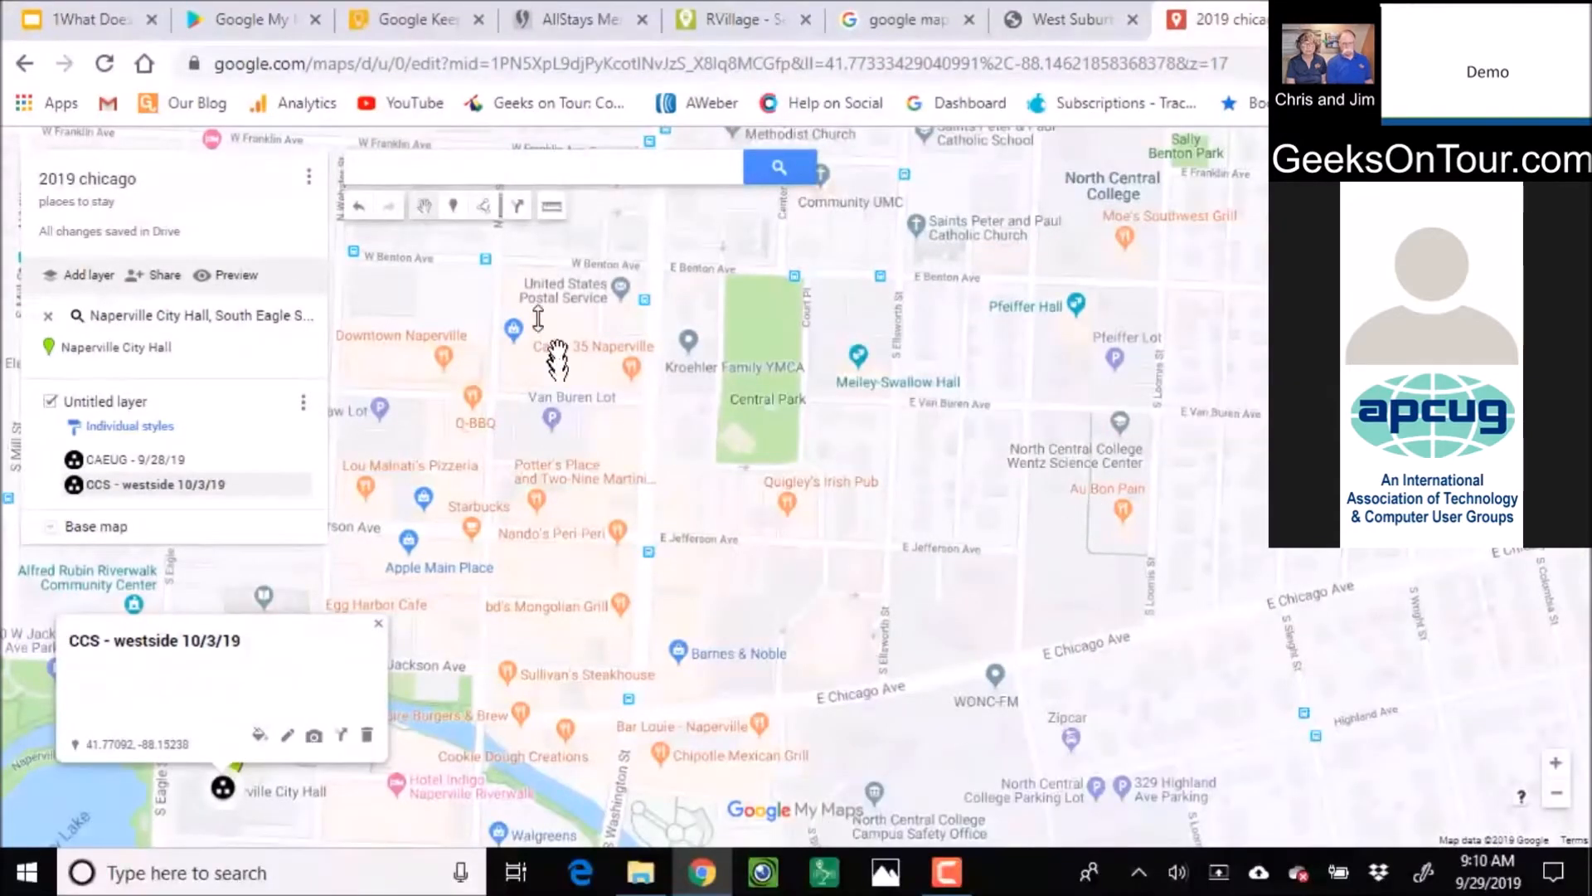
Search 'blackwell' and add Blackwell Family Campground to the map's untitled layer
left_click(543, 165)
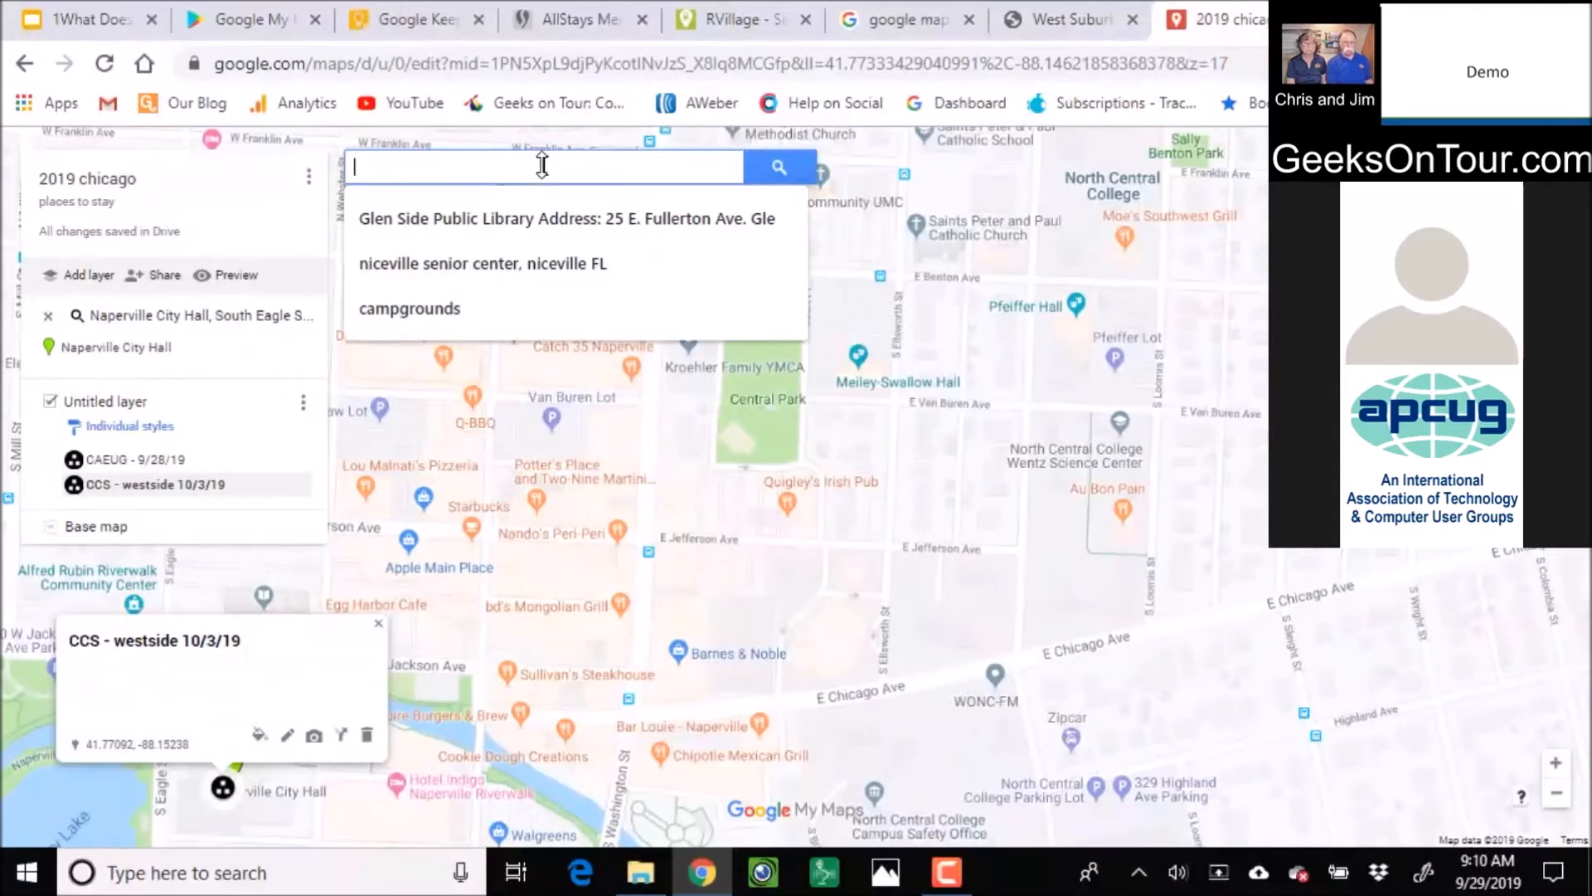
type("blackwell")
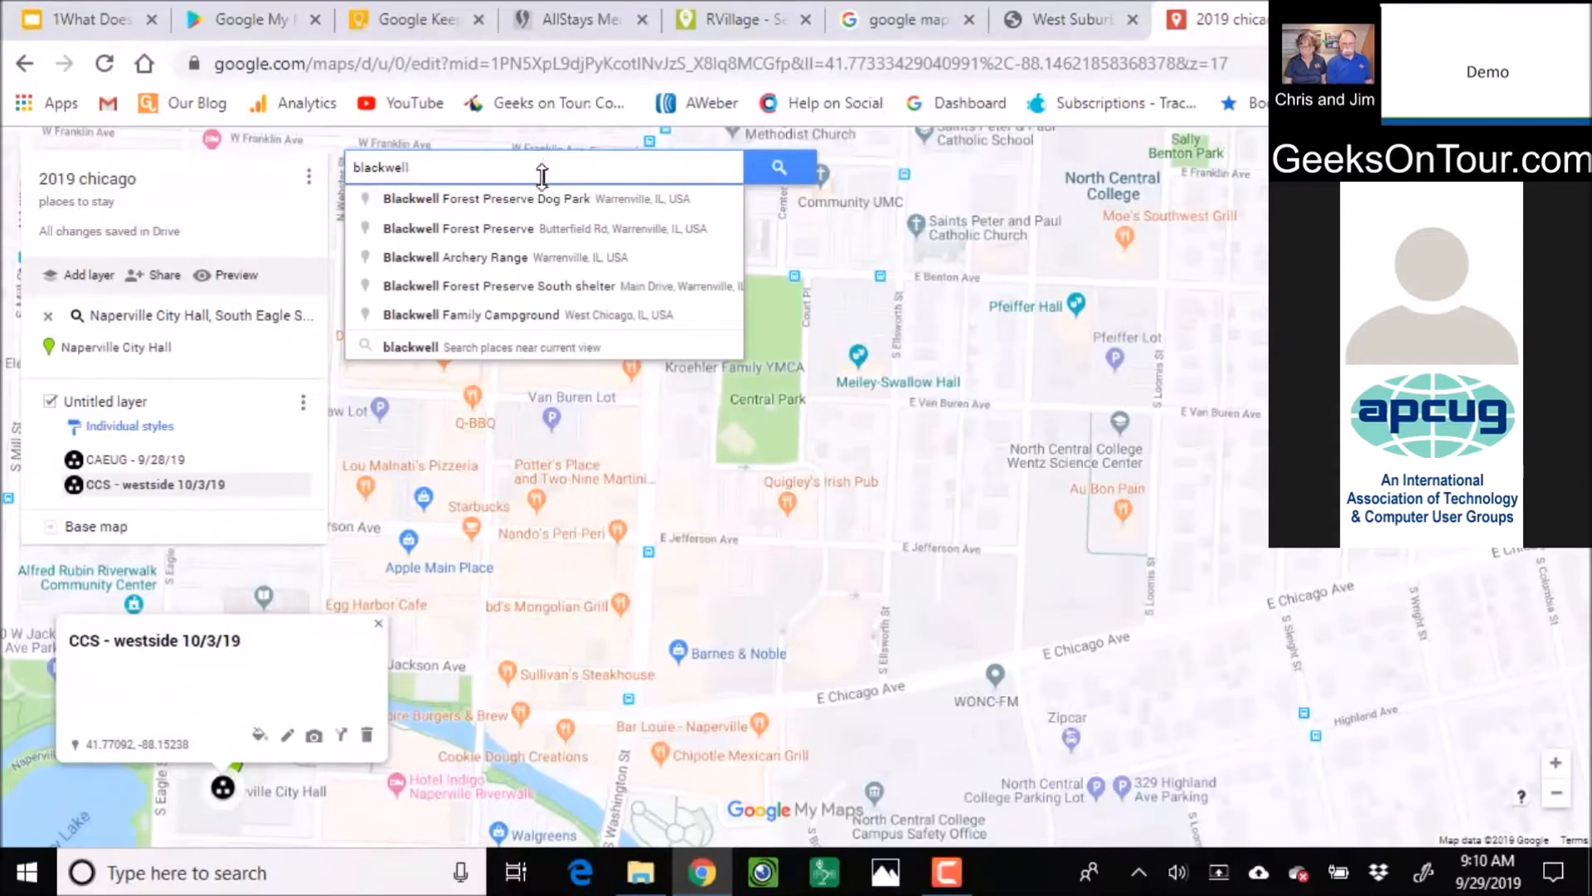
left_click(528, 314)
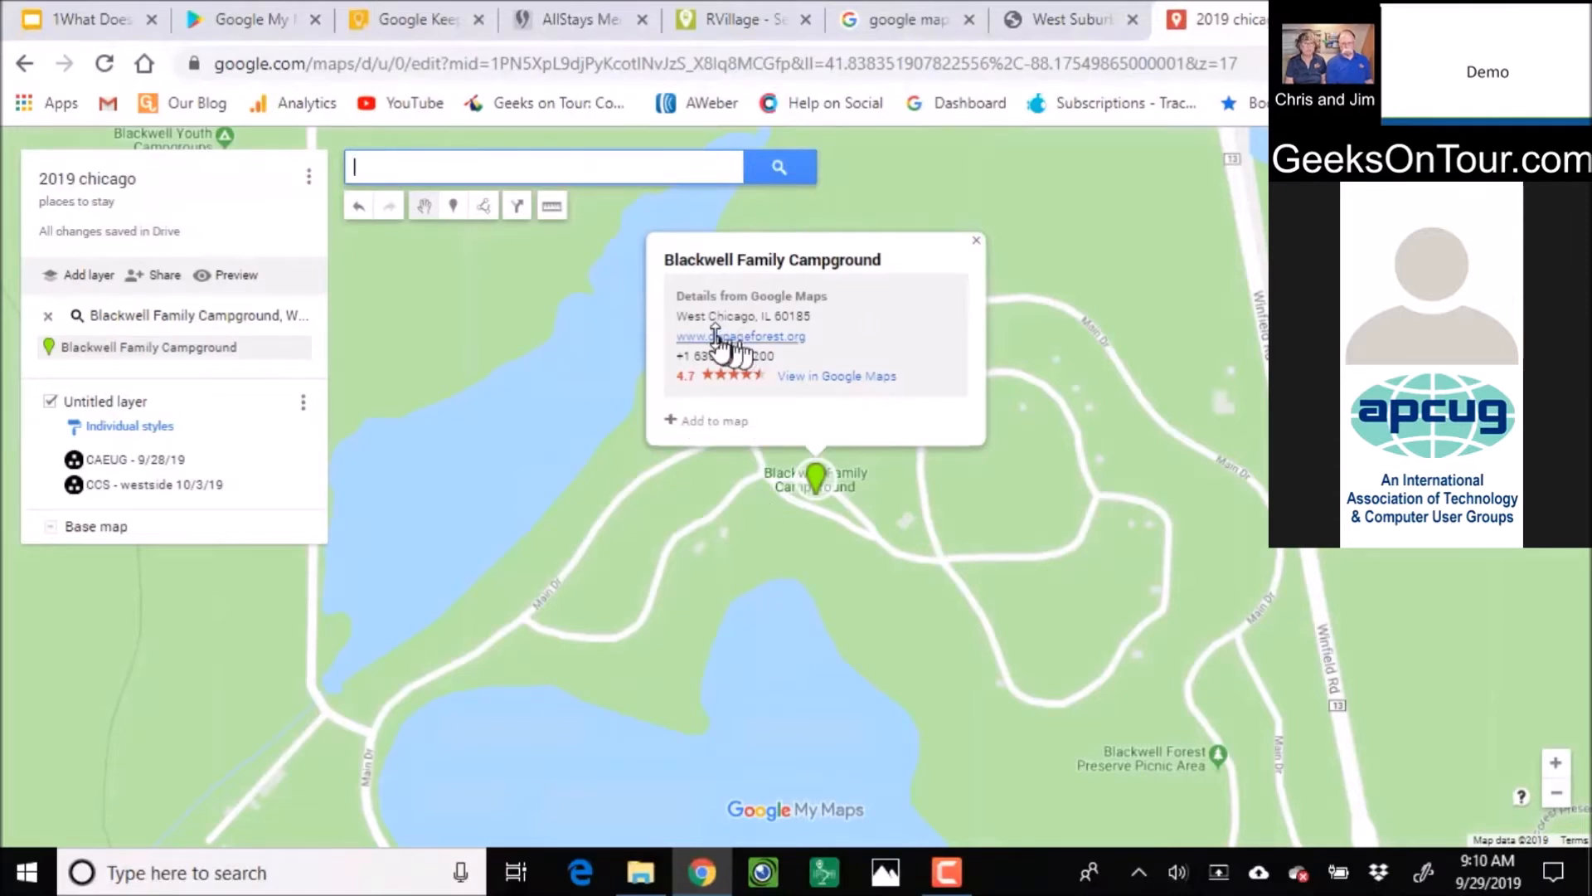
left_click(672, 420)
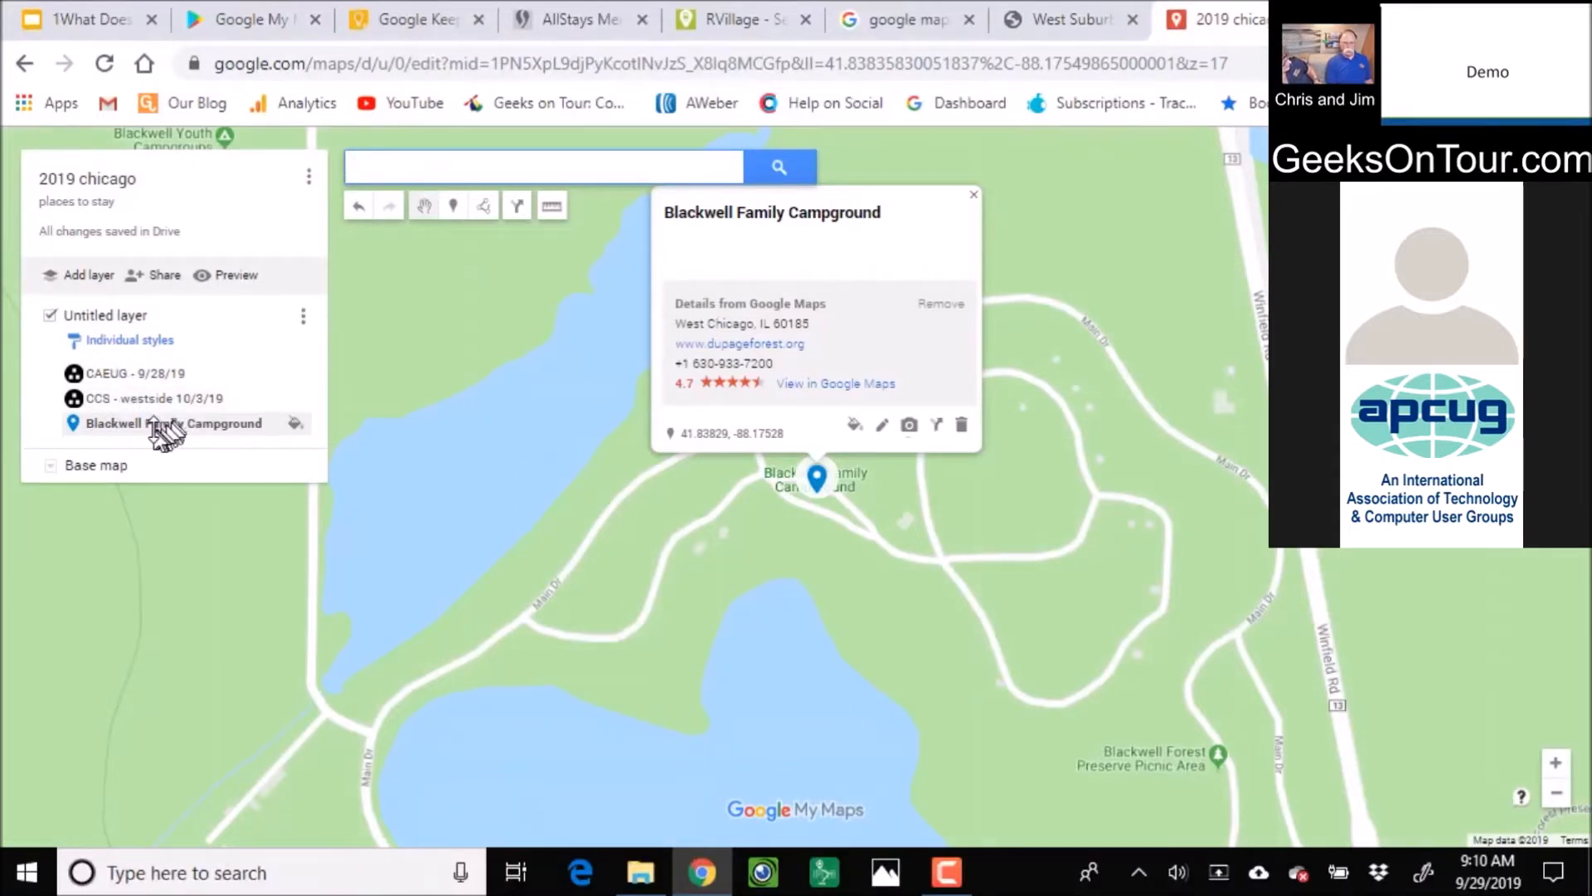
Rename the untitled layer to 'Gigs'
left_click(149, 317)
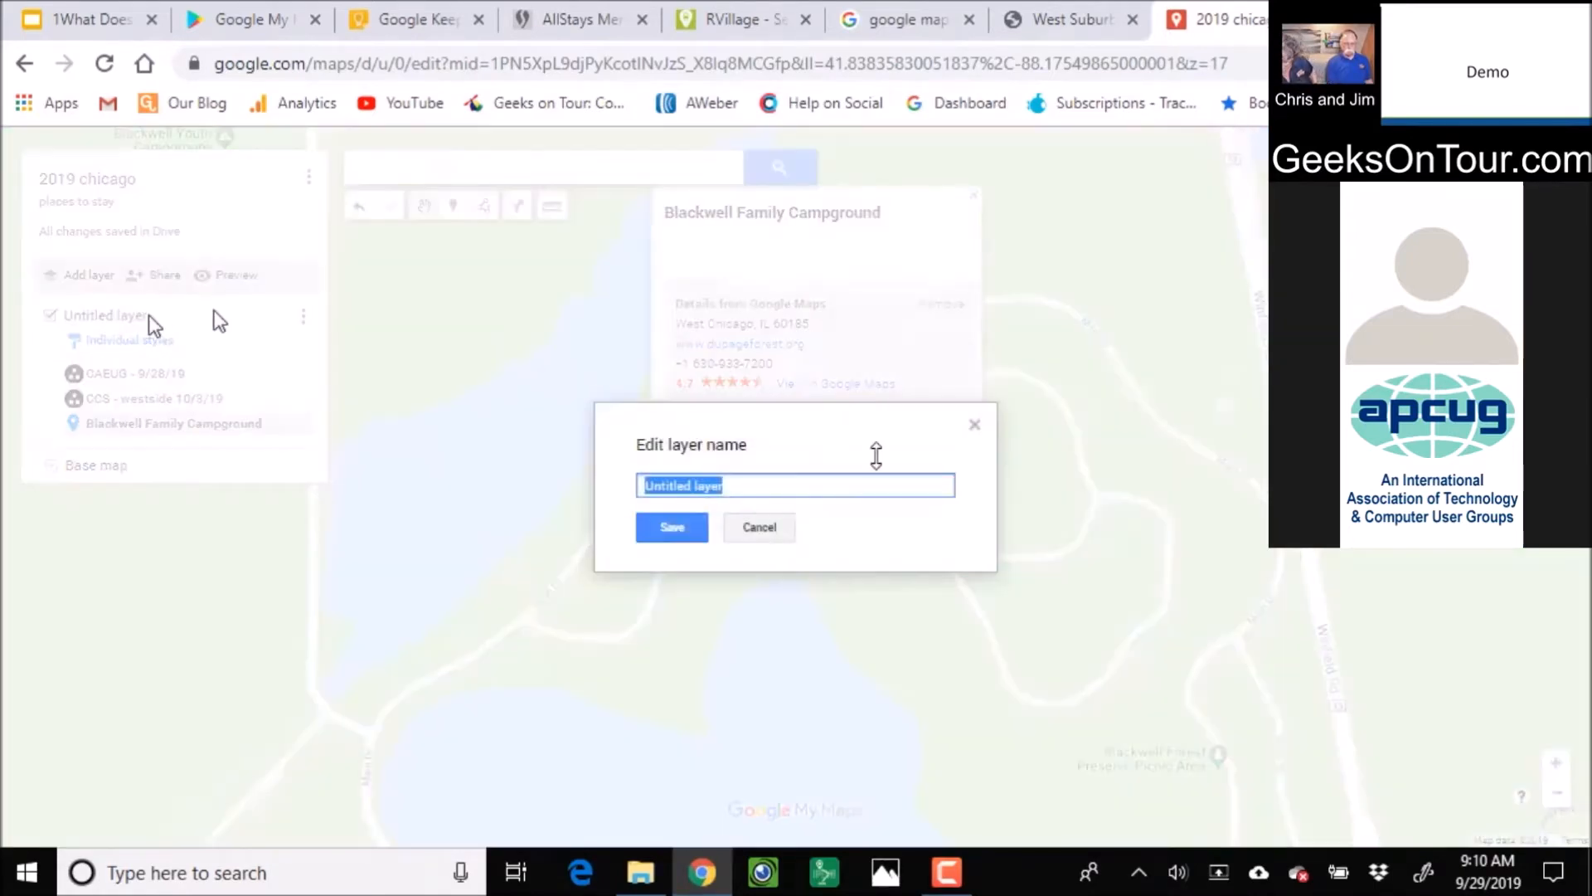
type("Gigs")
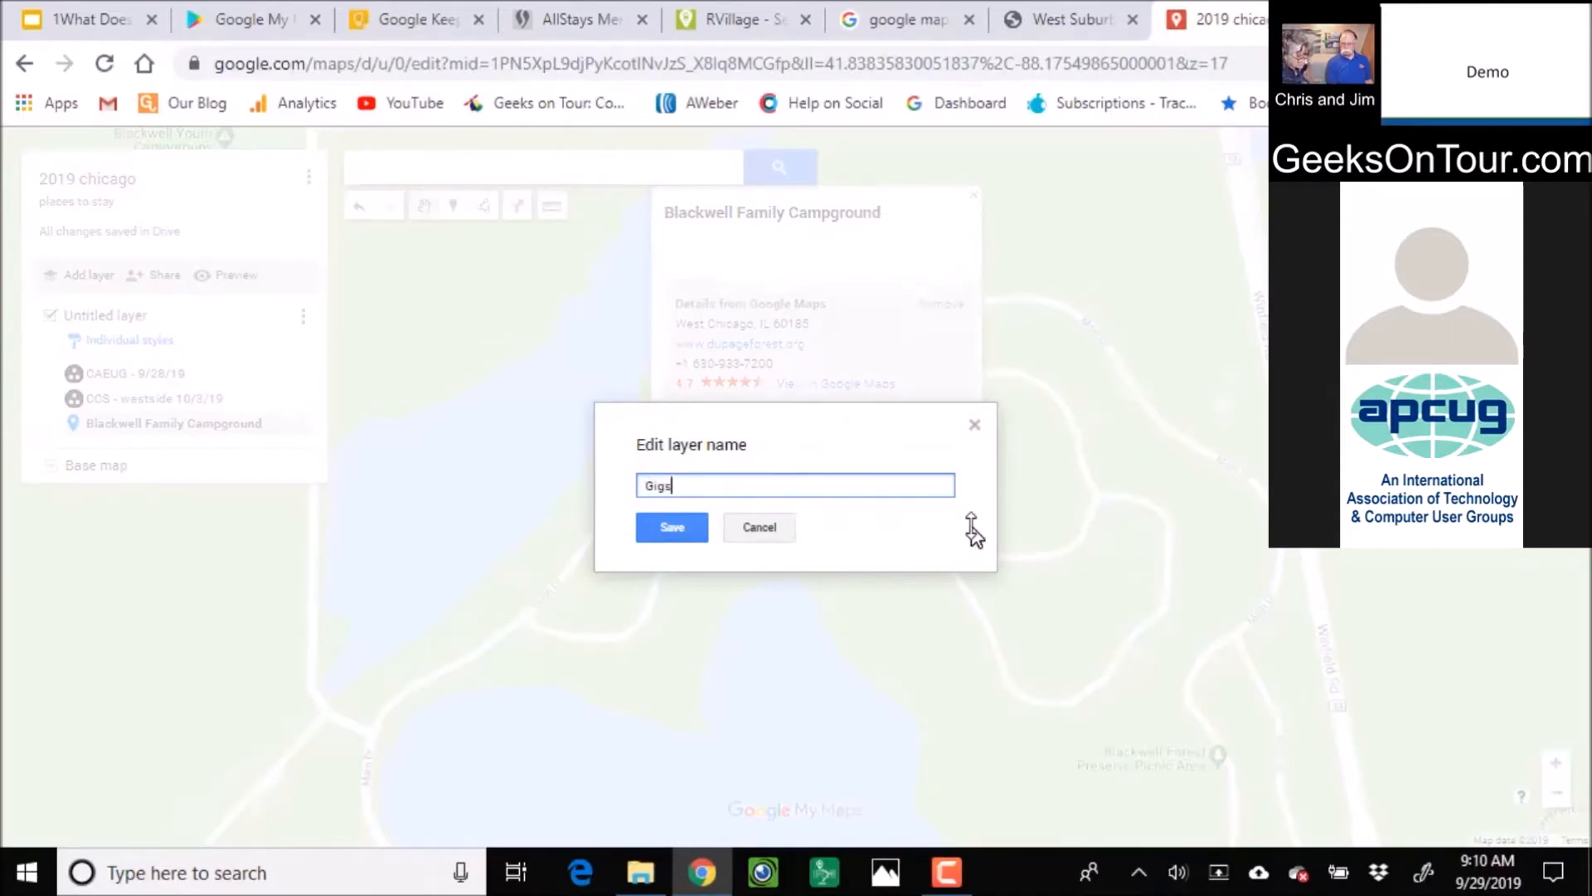
left_click(672, 528)
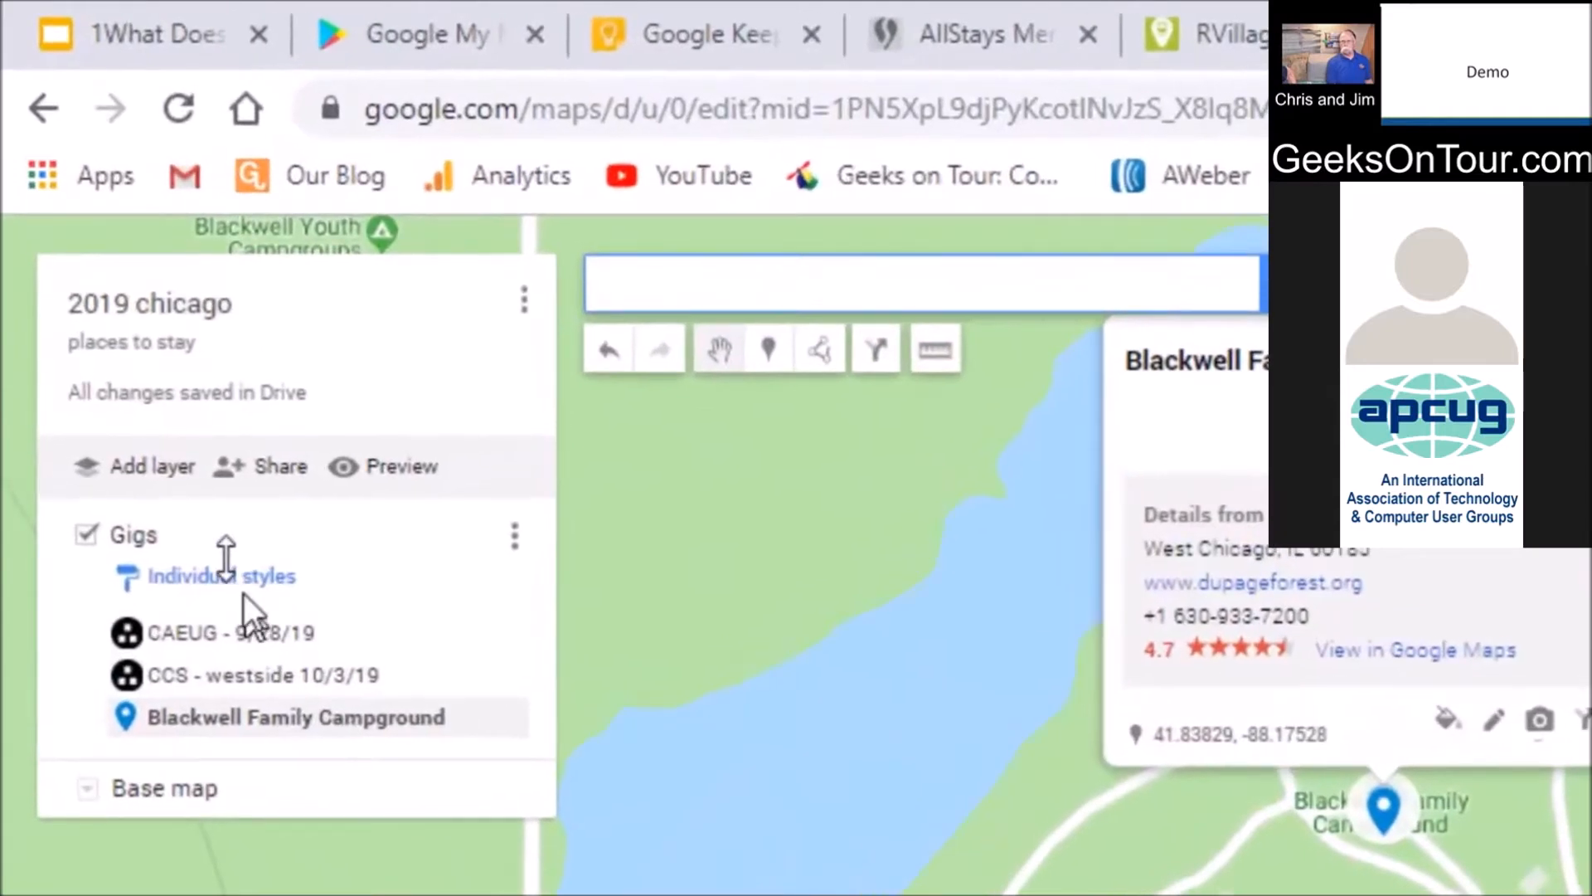
Add a layer named 'Places to Stay' and move Blackwell Family Campground into it
left_click(169, 458)
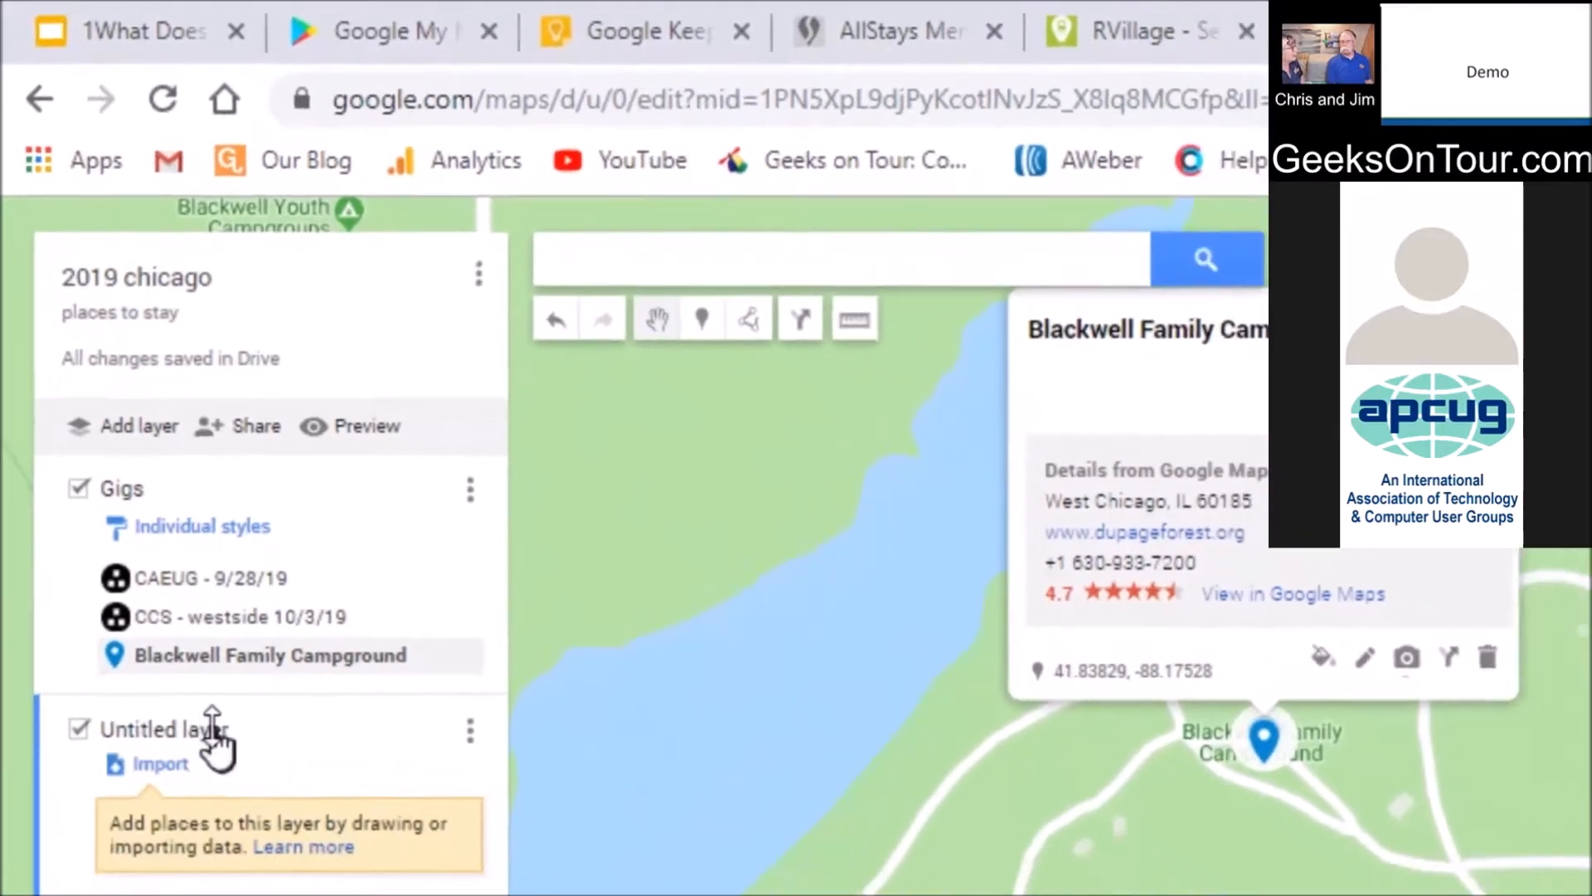
left_click(256, 800)
type("Places to Stay")
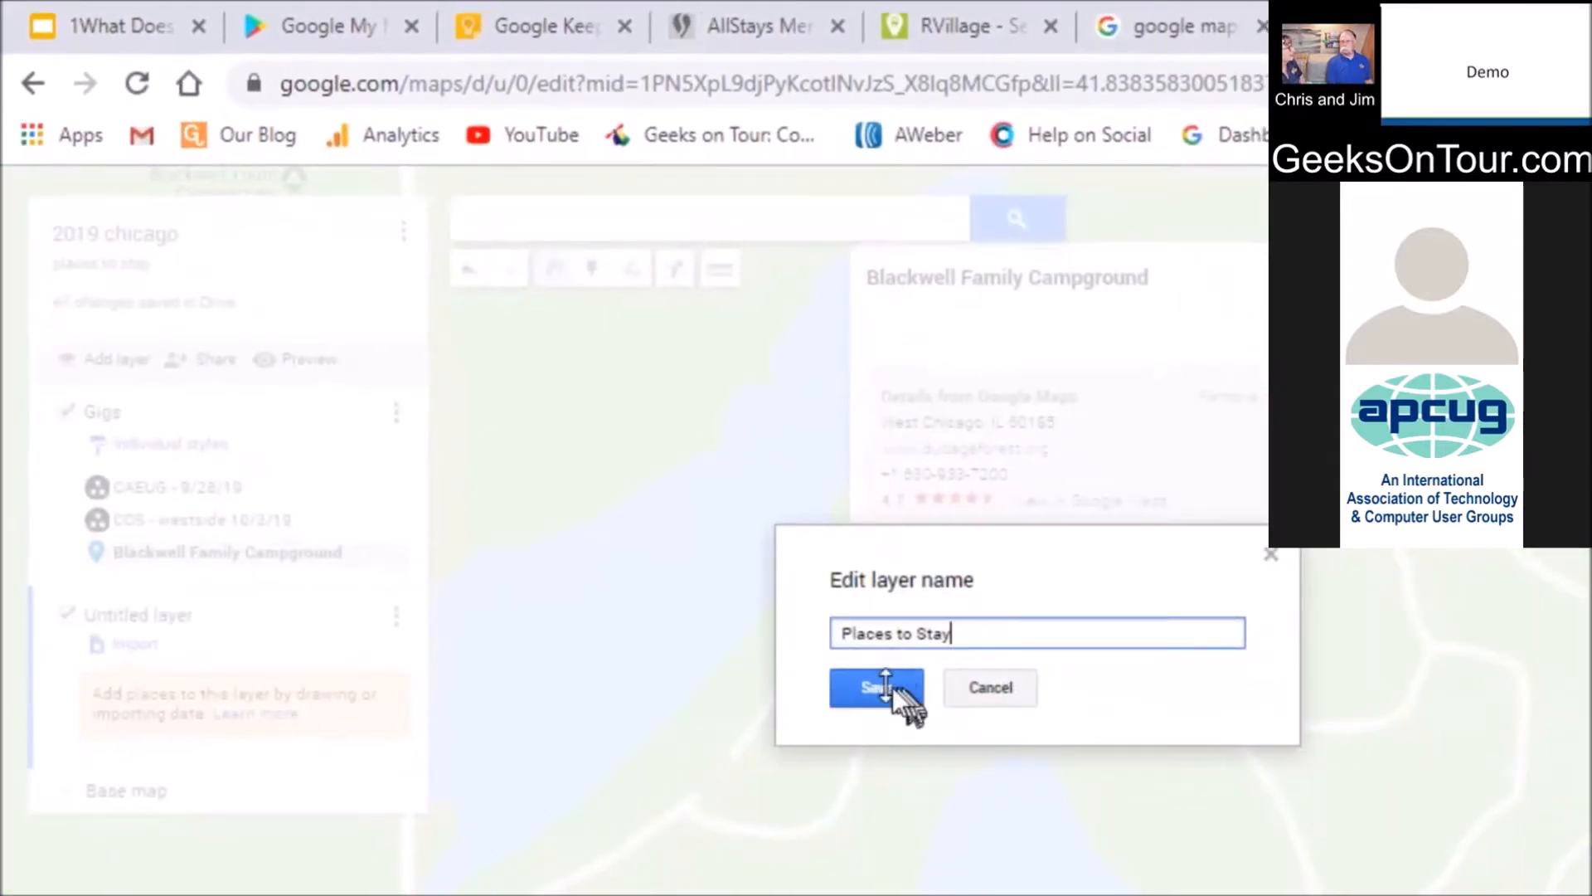
left_click(888, 687)
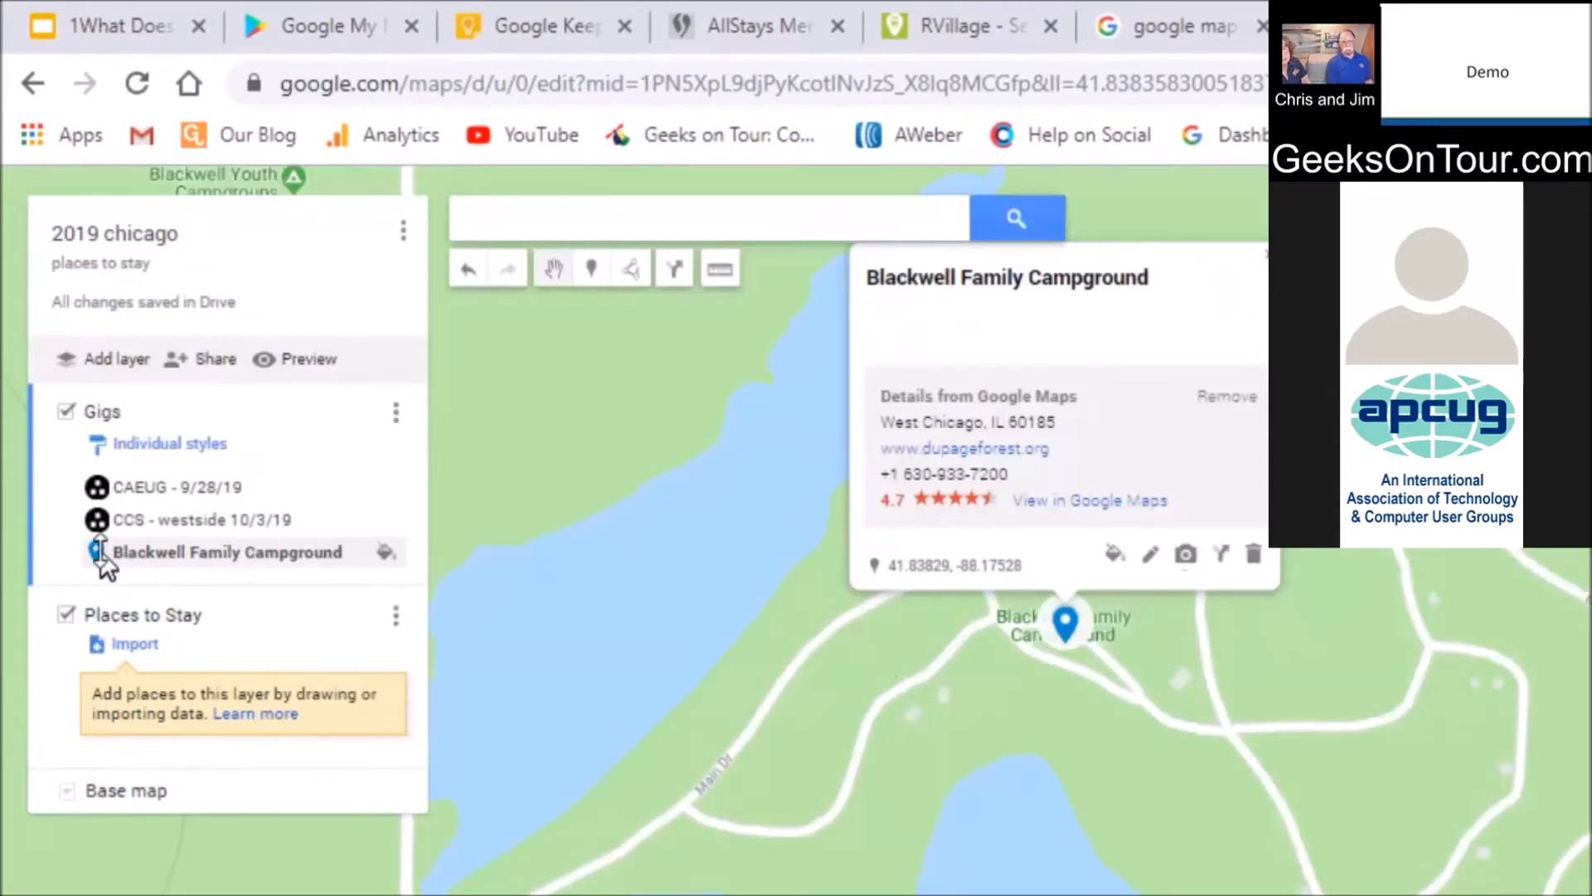
left_click_drag(94, 554, 93, 667)
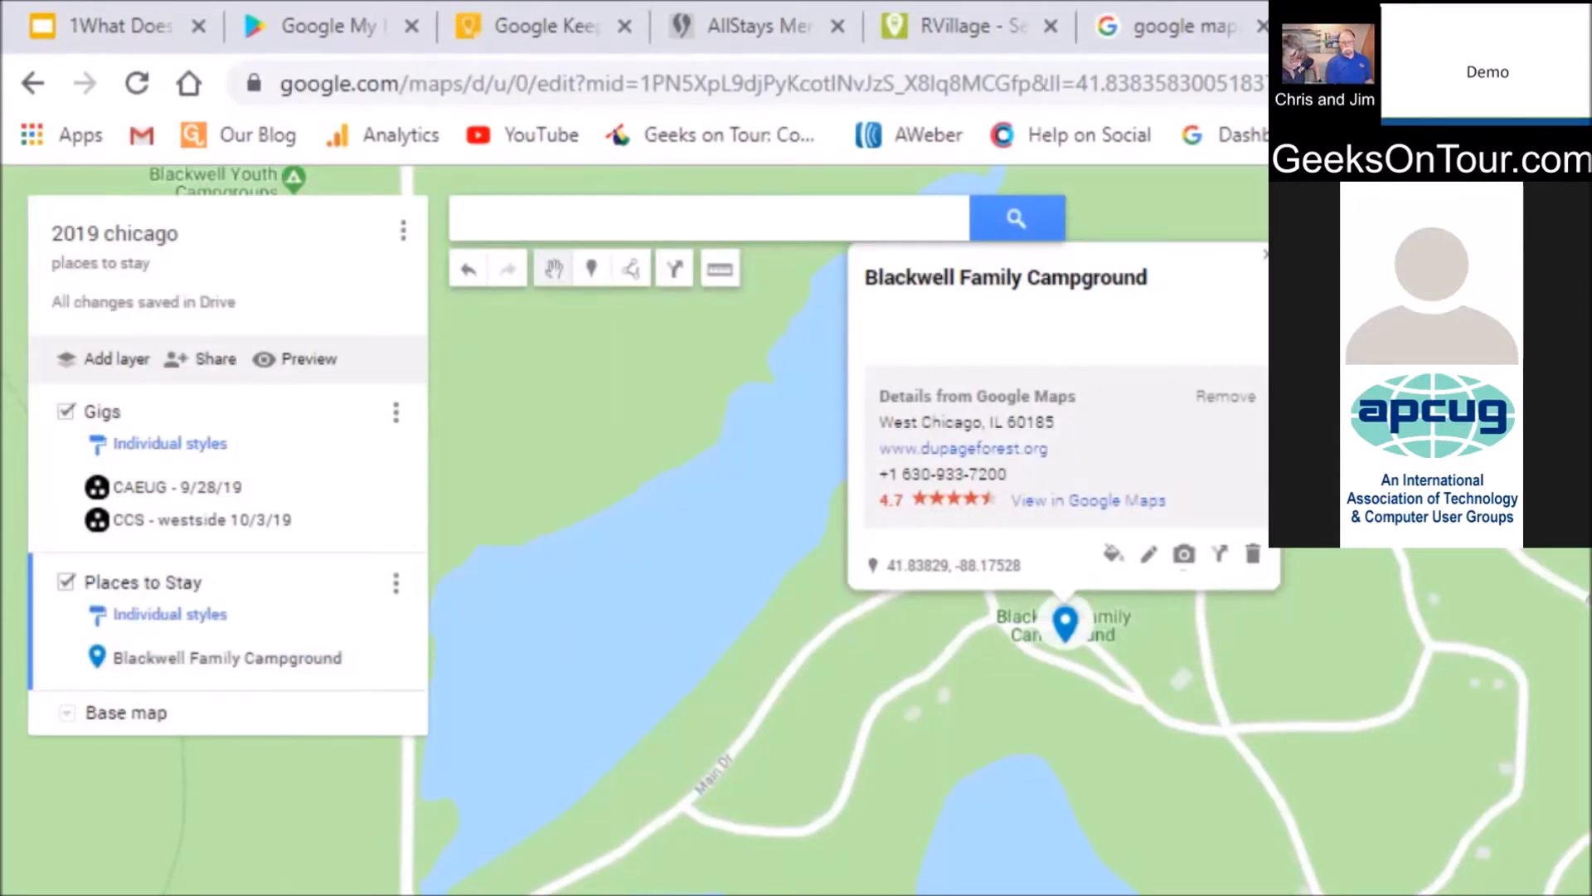
Style the Blackwell Family Campground marker teal with the camping icon
left_click(375, 658)
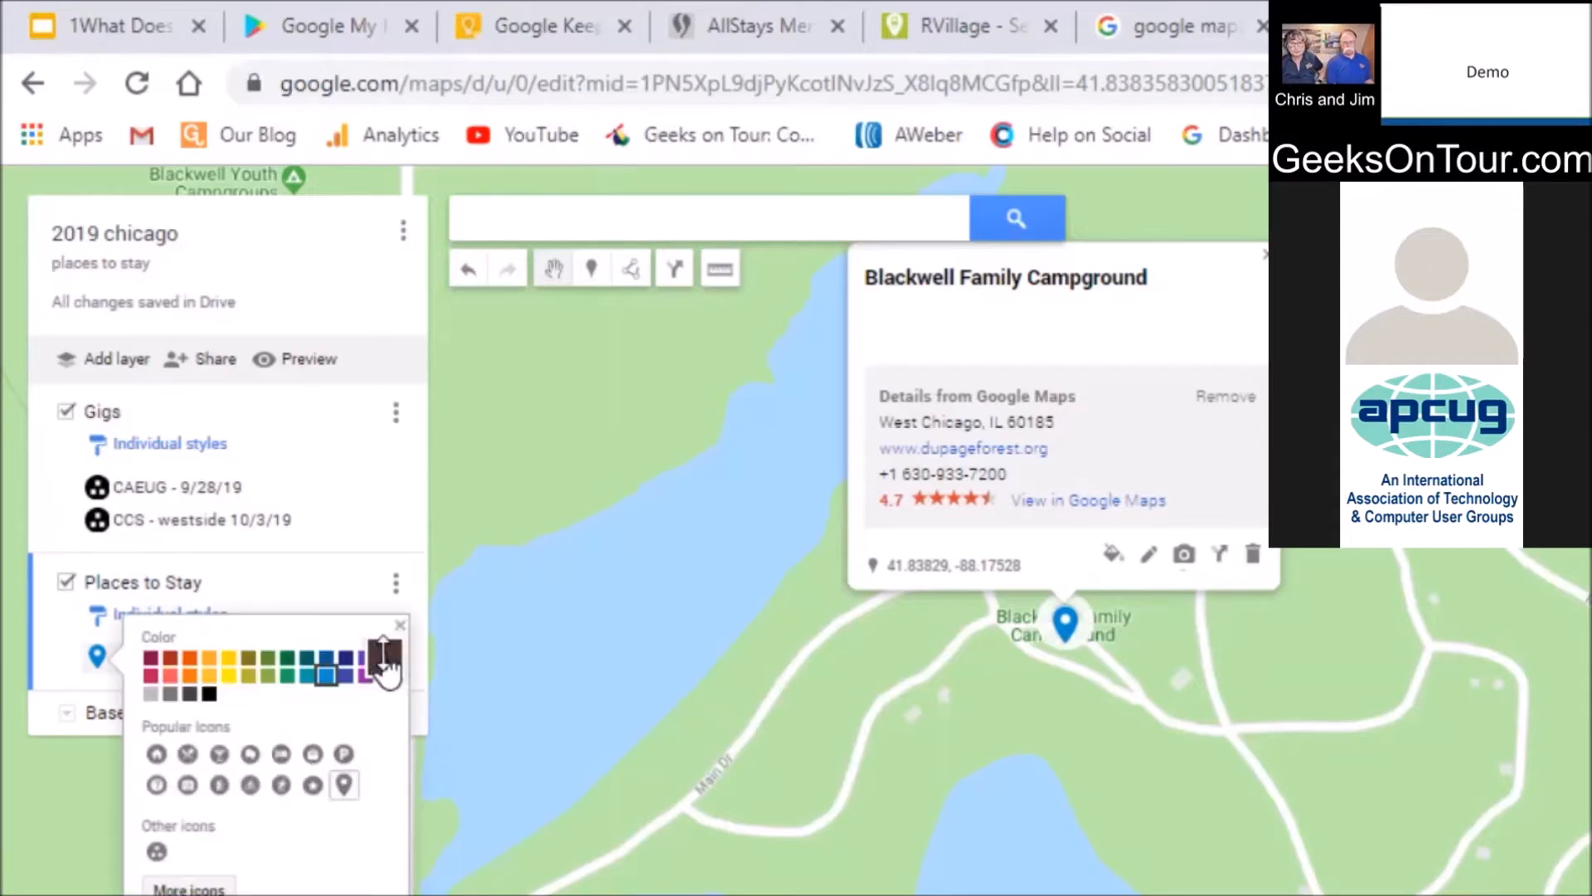
left_click(292, 682)
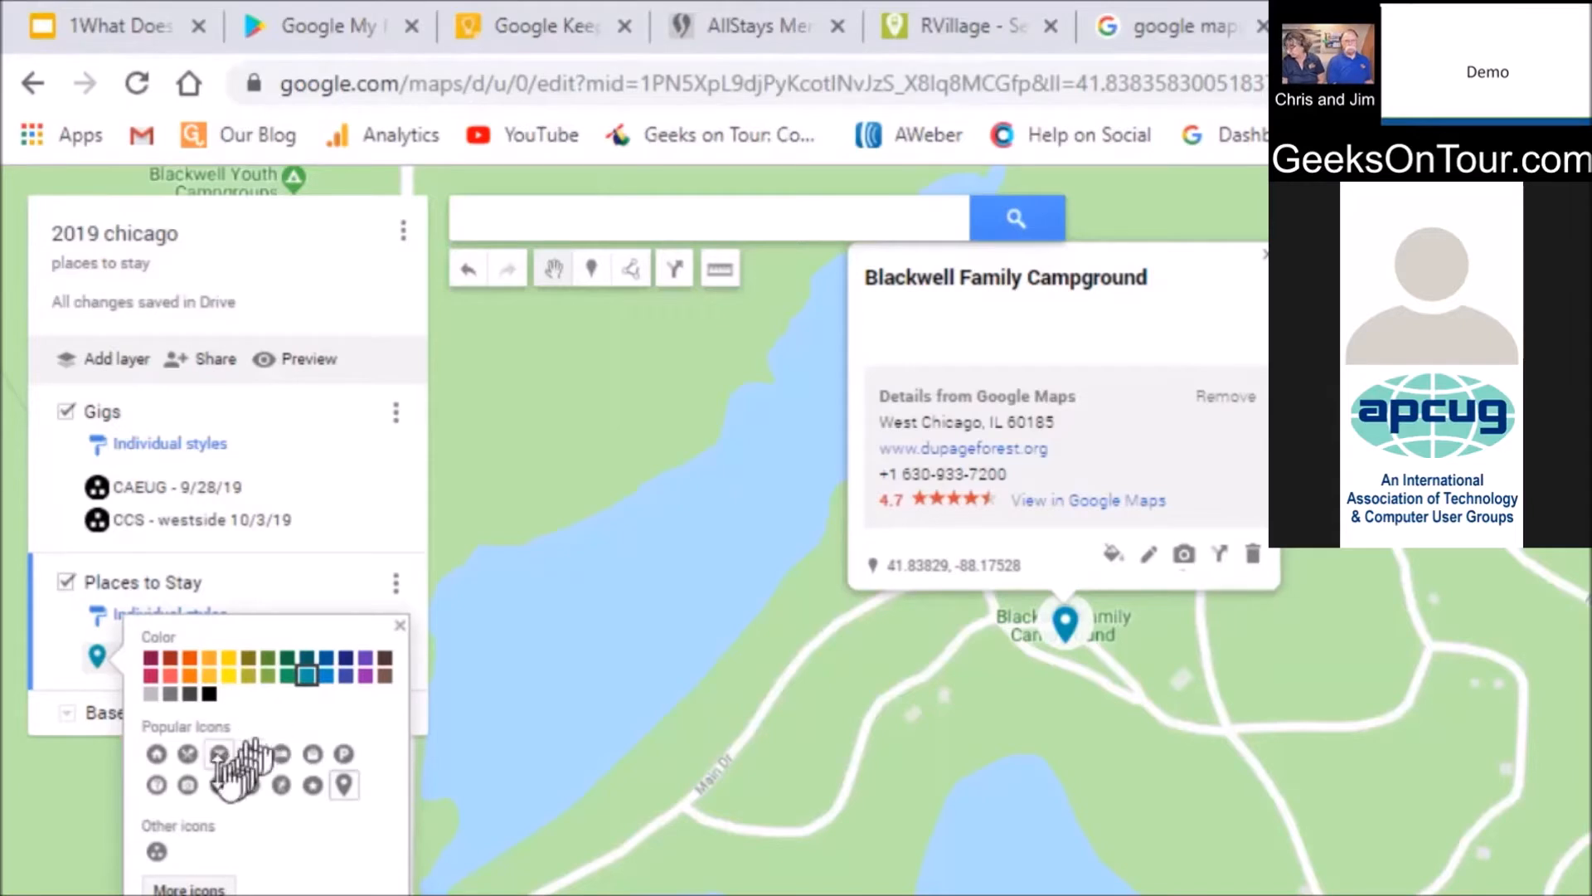
left_click(189, 886)
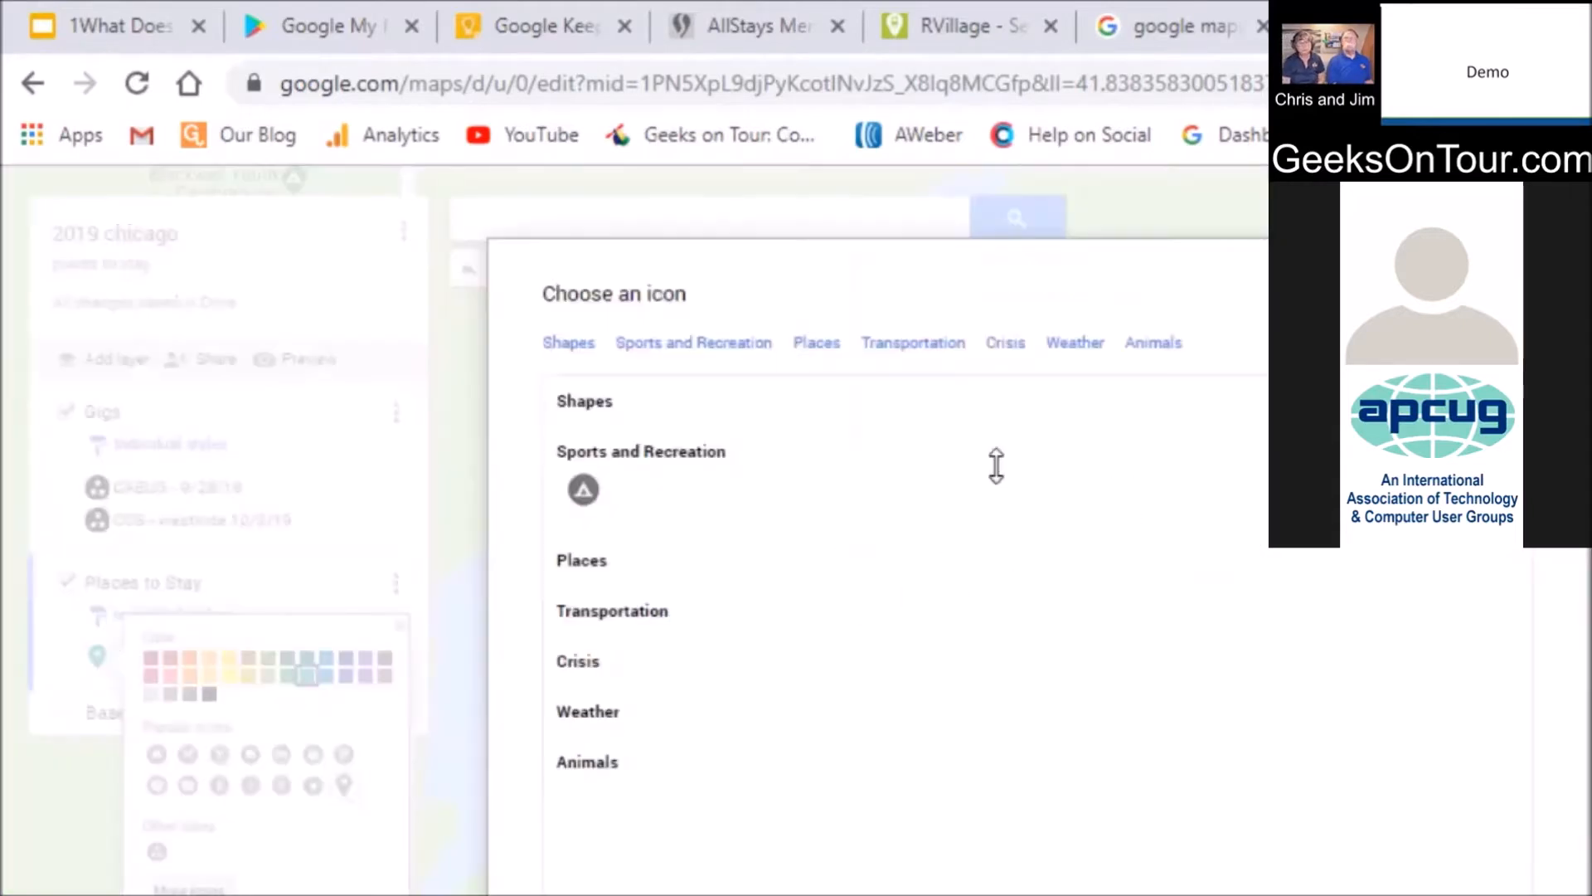
left_click(583, 489)
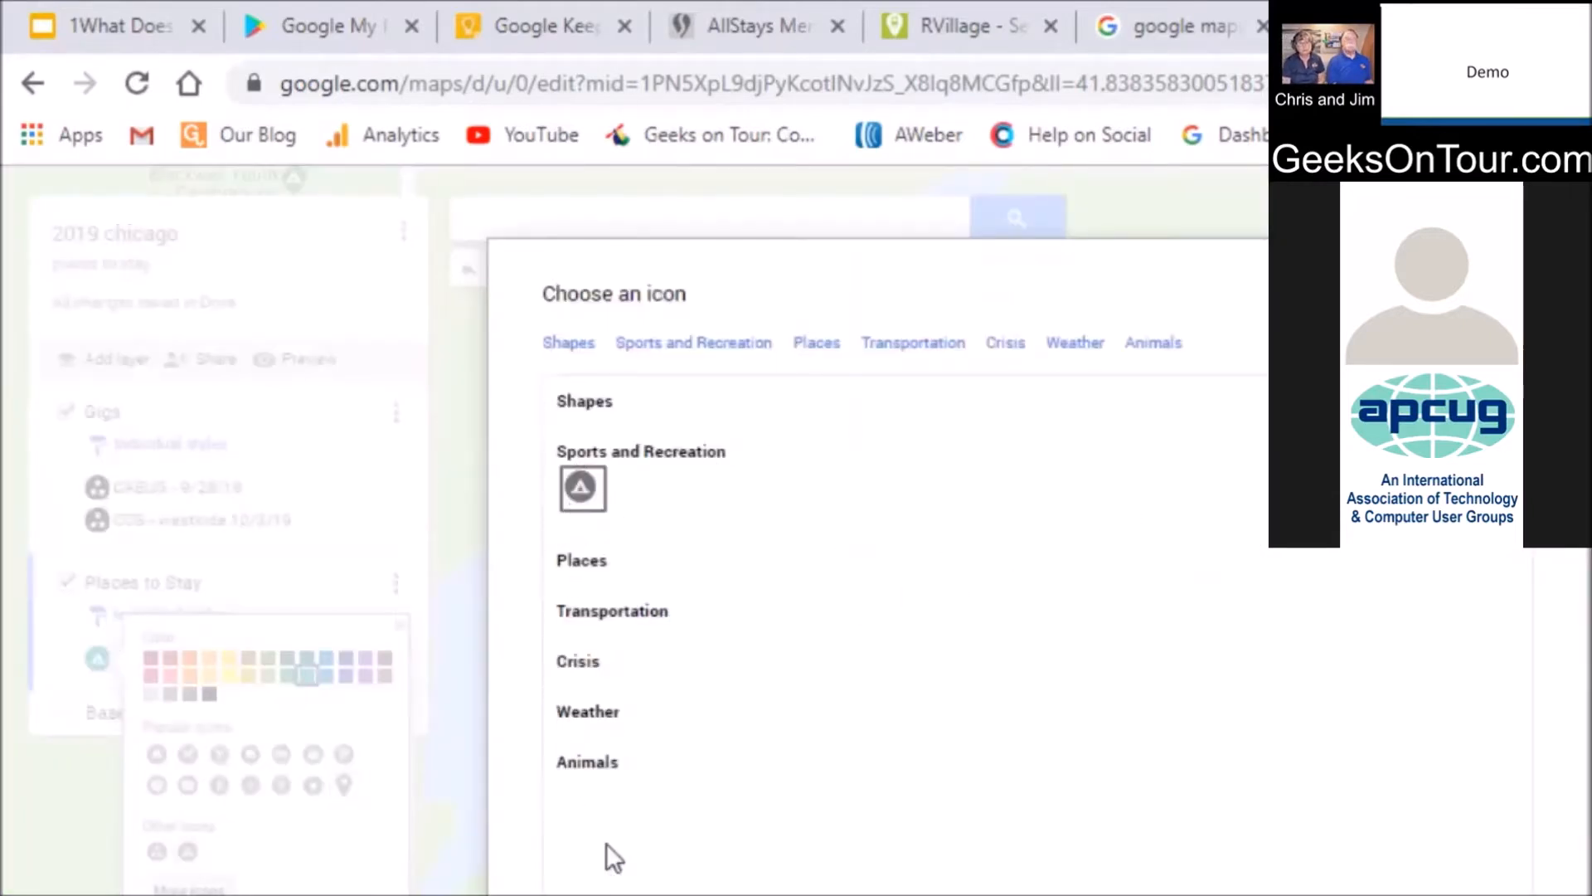
left_click(608, 854)
left_click(639, 216)
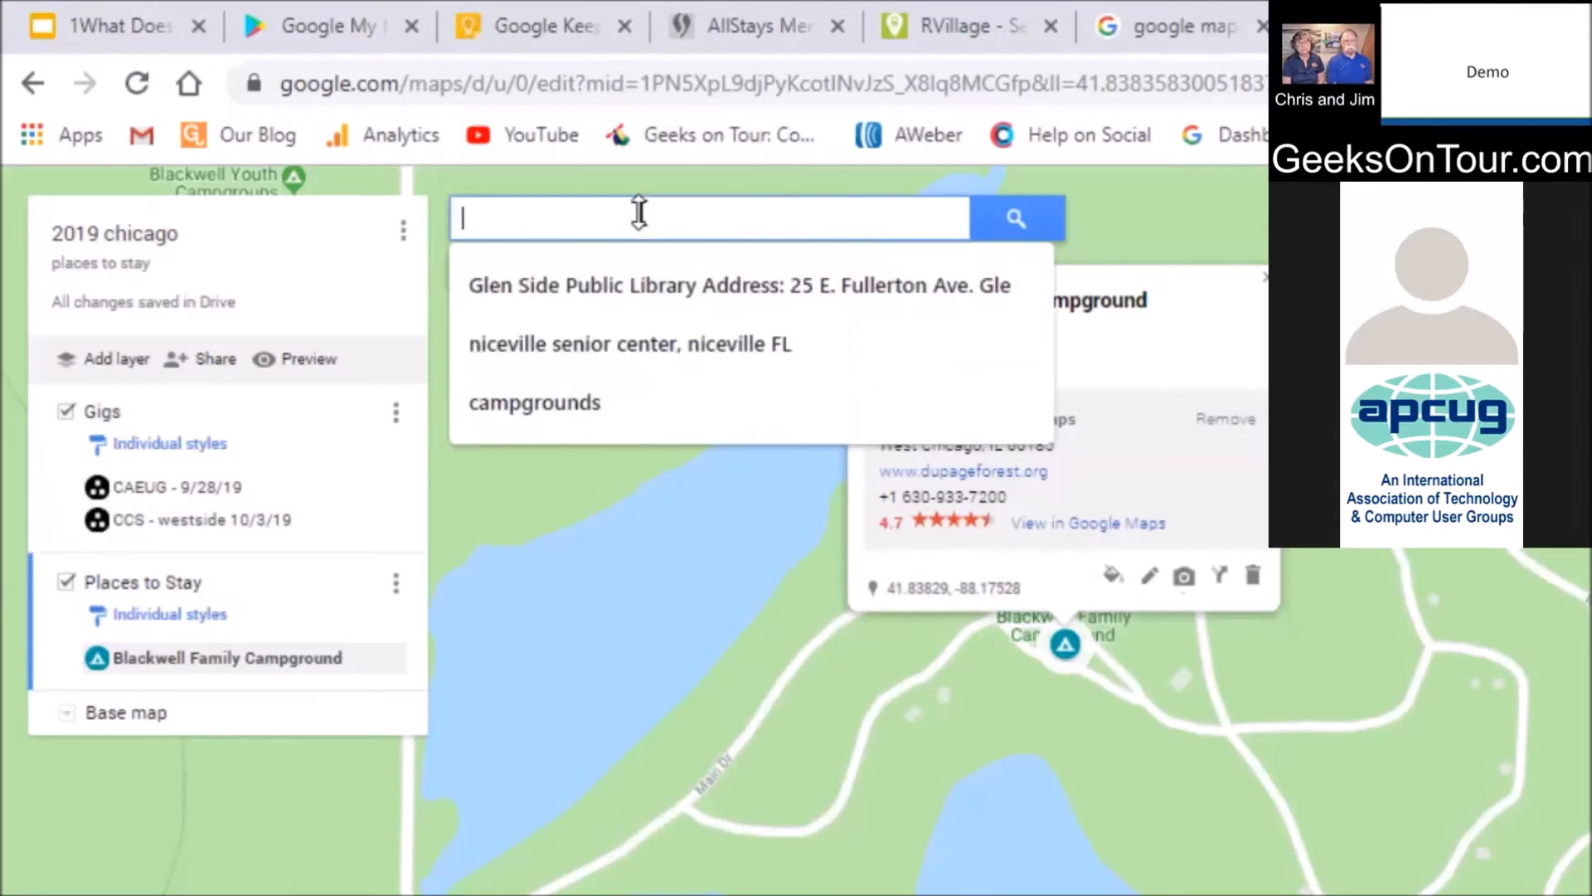
Search the map for 'Elks logge 2254' to find the Elks Lodge
left_click(639, 213)
type("El")
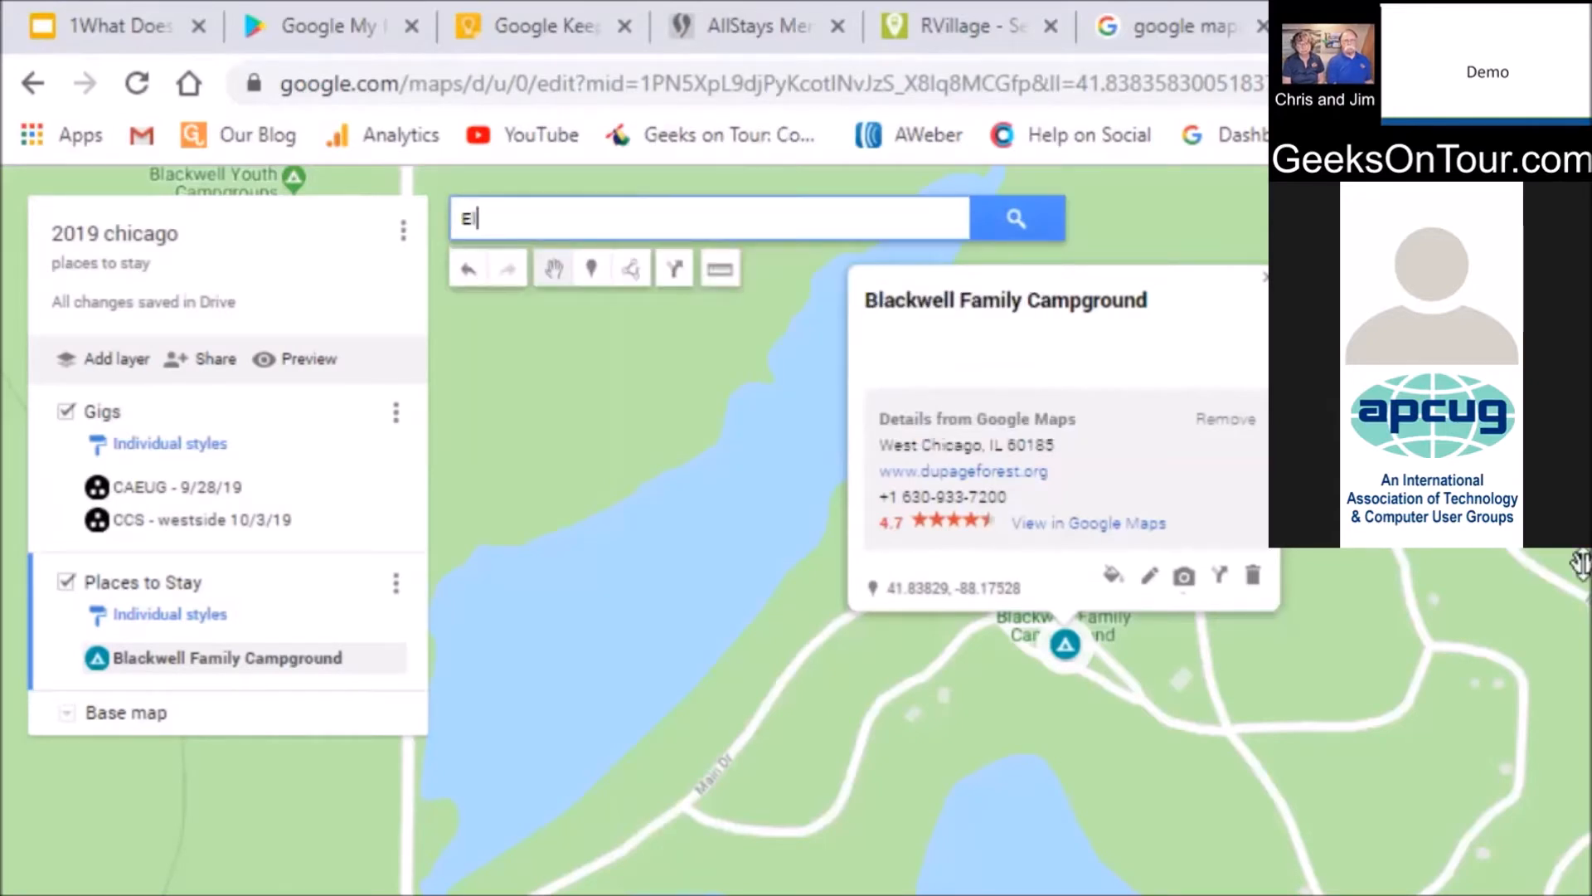
type("ks log")
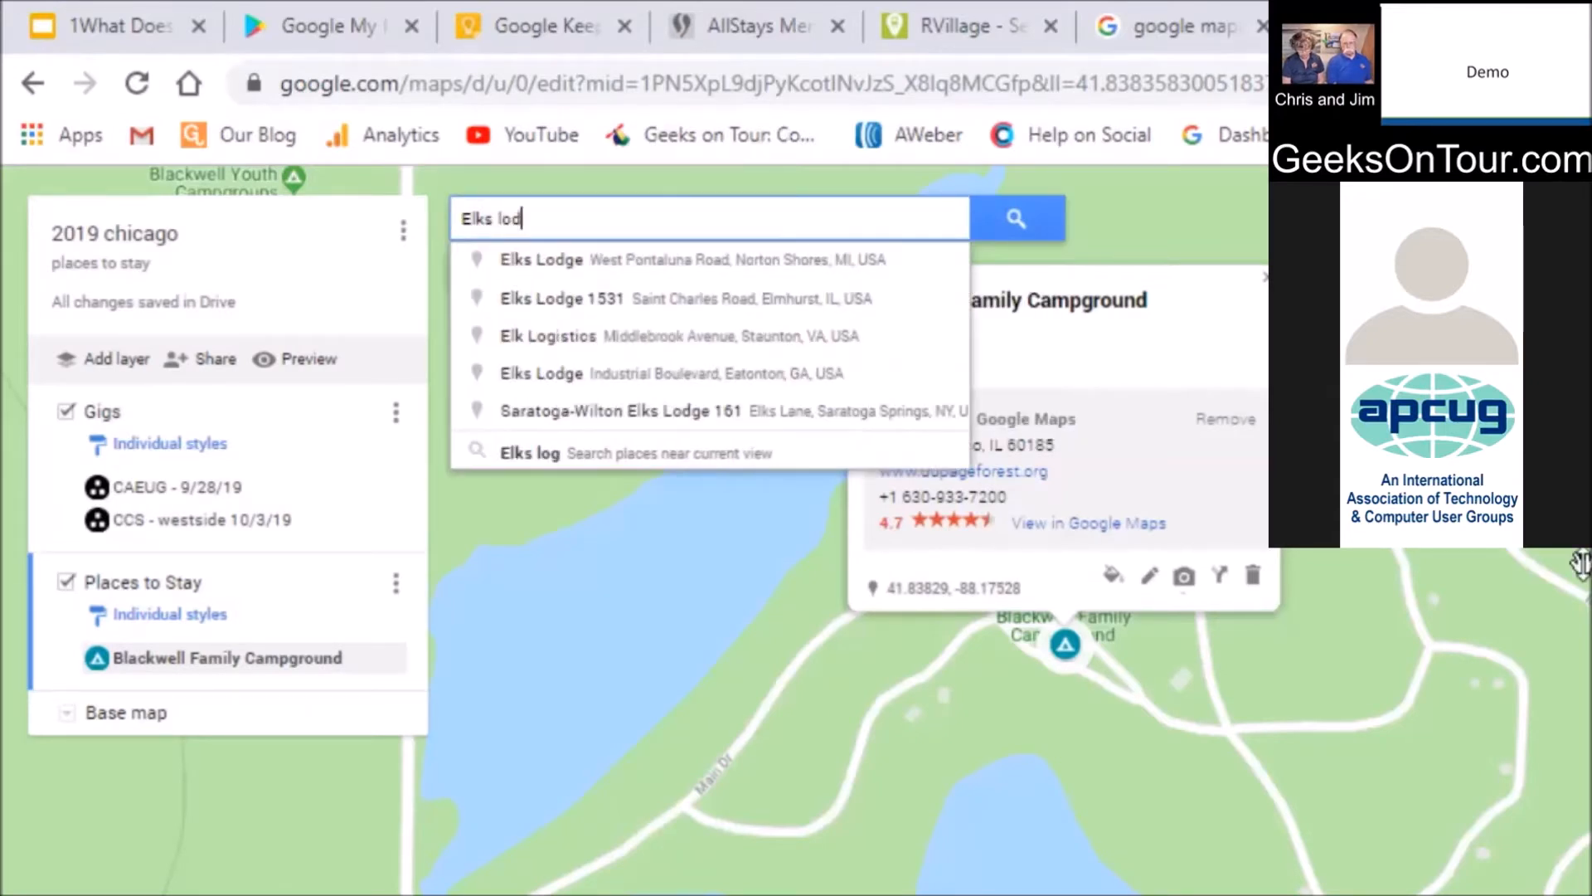
type("ge 2254")
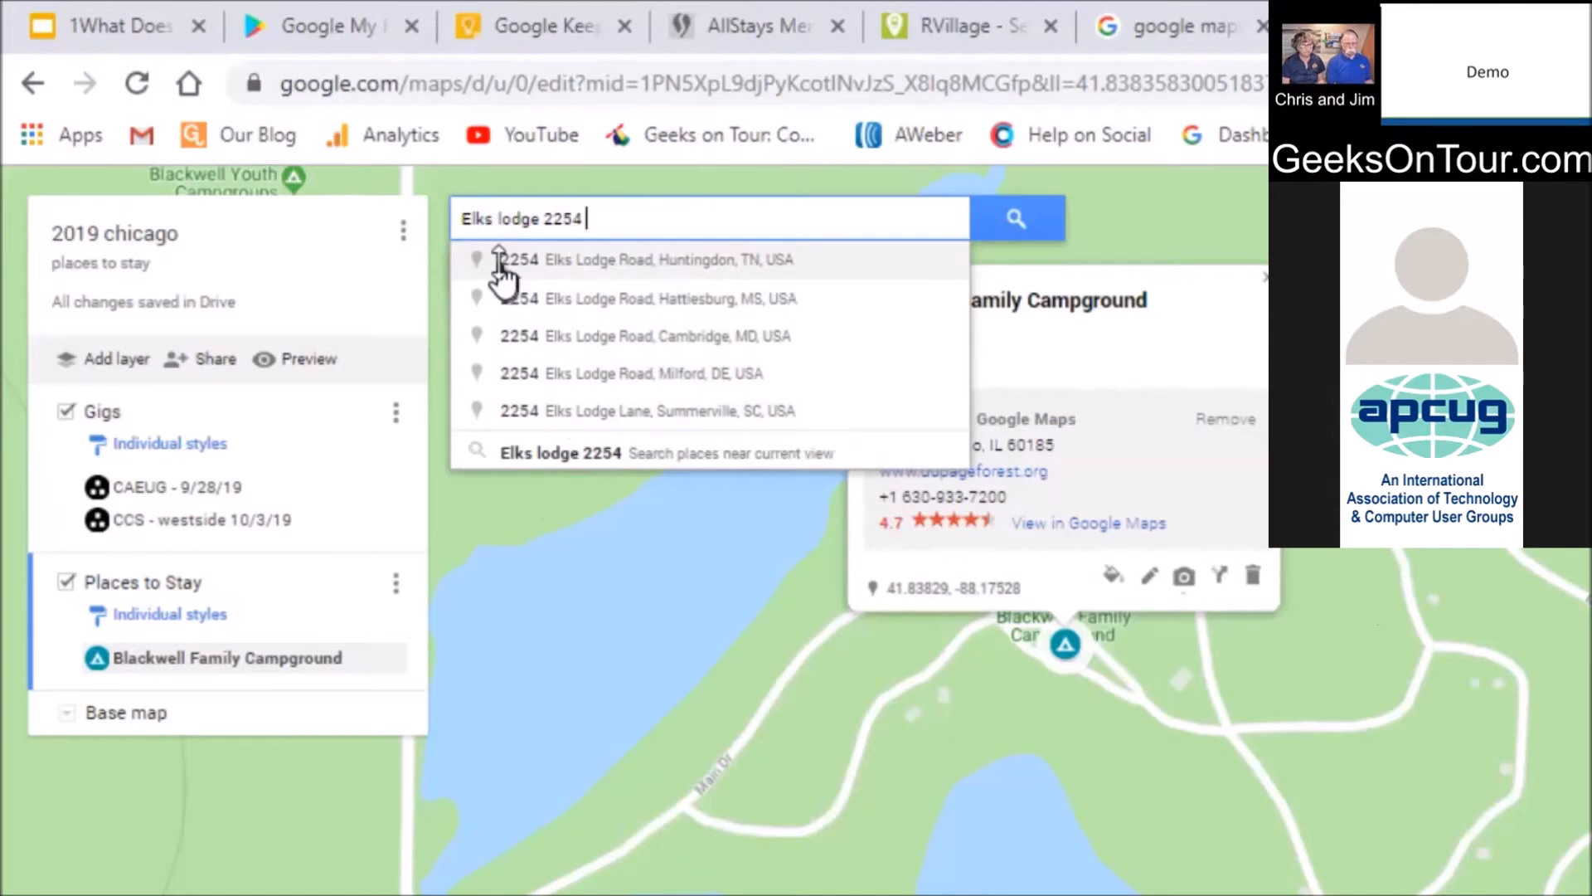
key("Return")
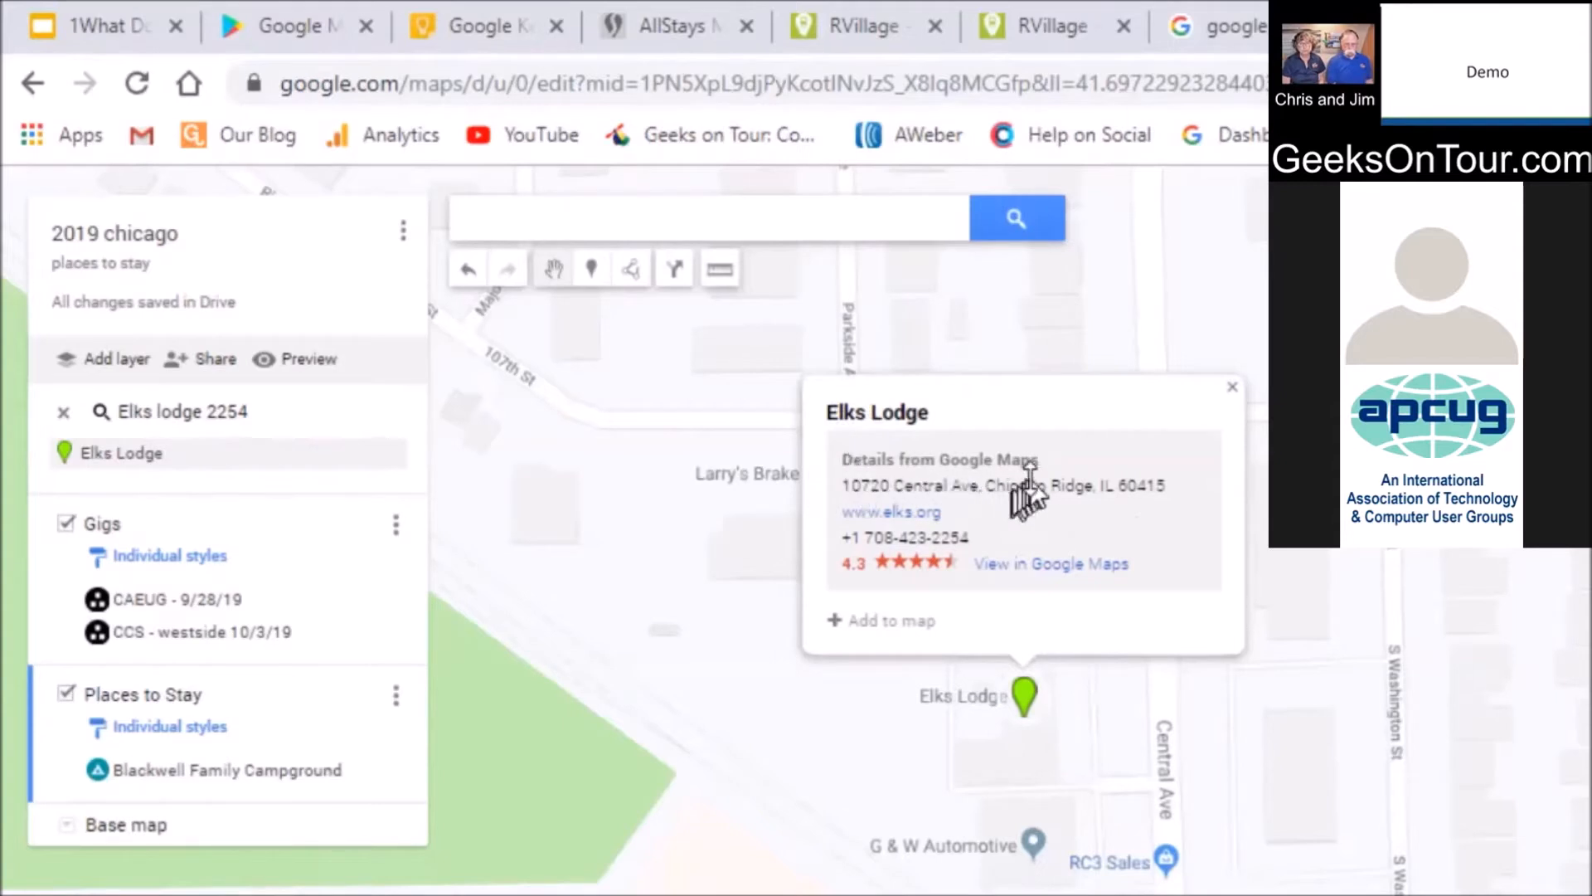
Add an 'Elks Lodge 2254' marker described 'Recommended in rvillage.' with the pasted RVillage link
left_click(591, 282)
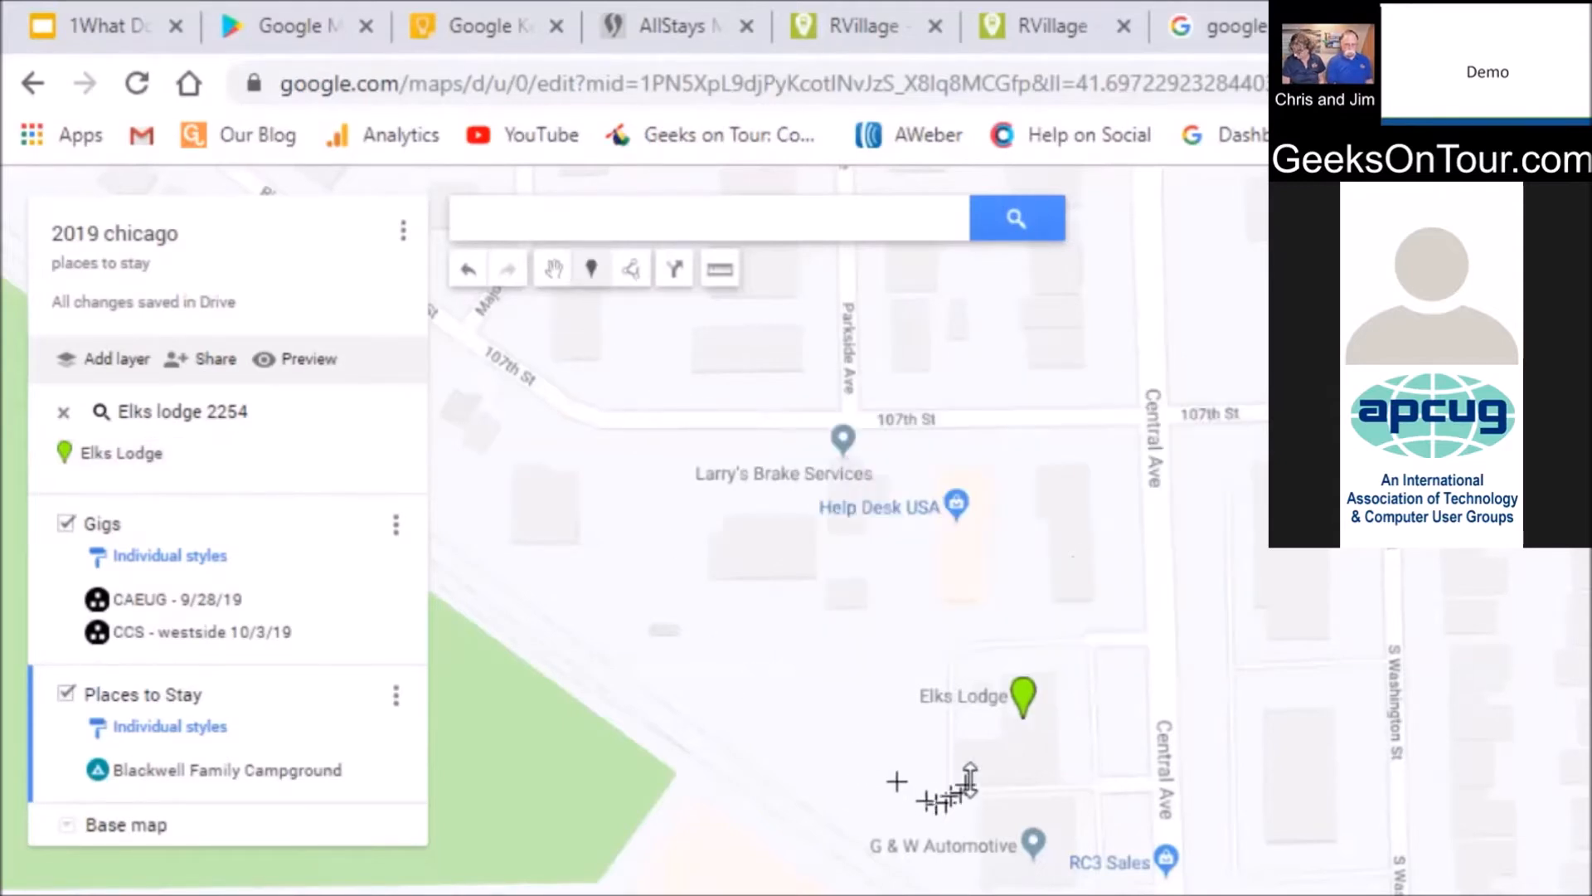
left_click(1002, 730)
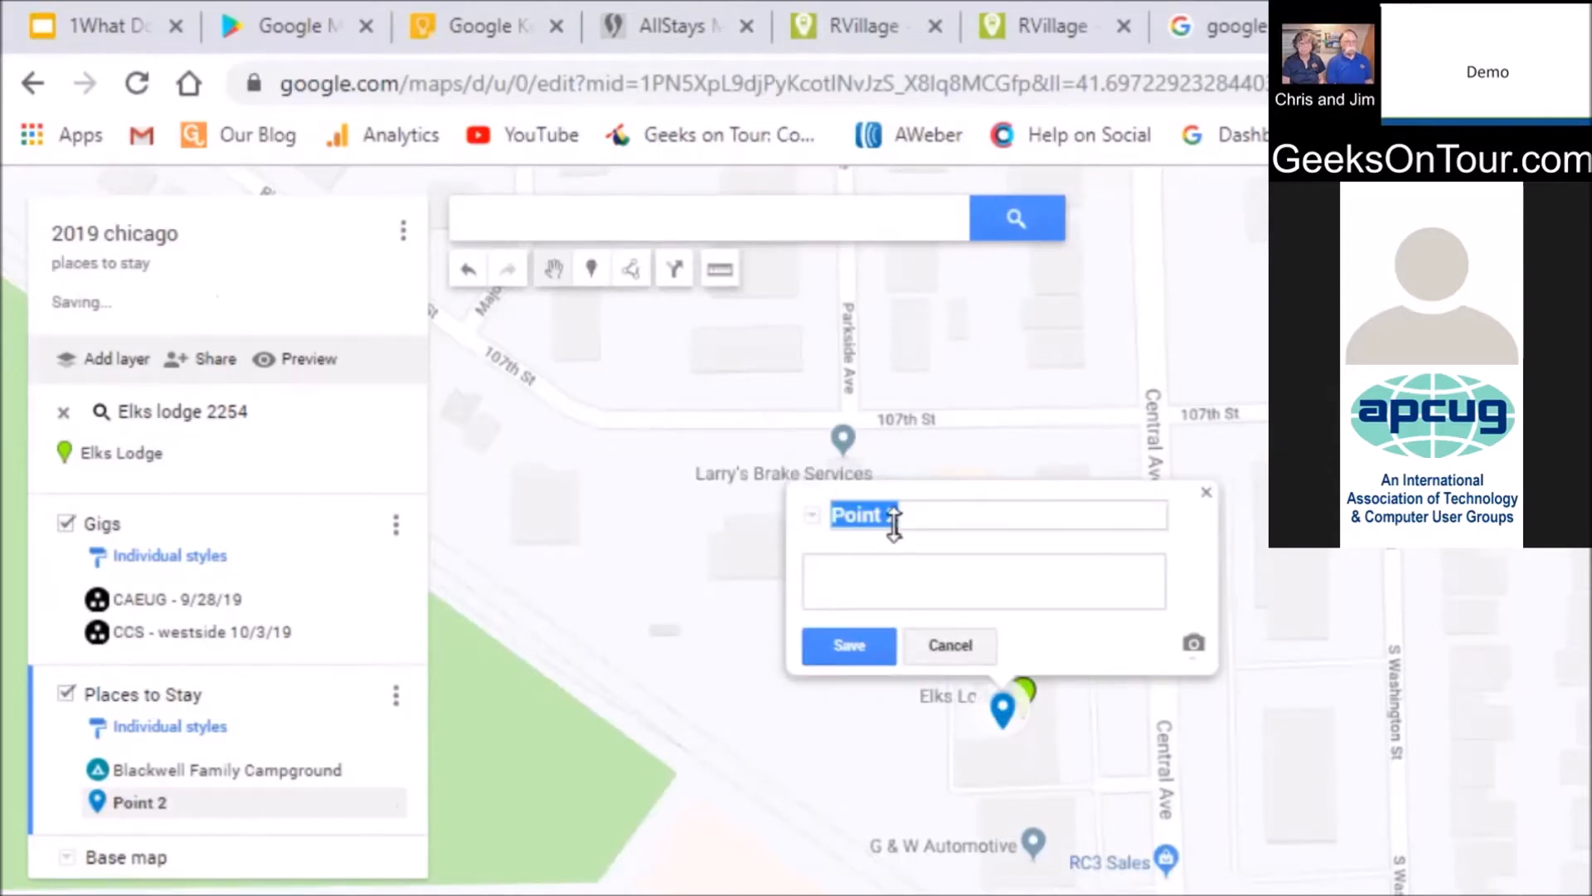
left_click_drag(906, 514, 906, 512)
left_click_drag(905, 513, 827, 509)
type("Elks Lodge 2254")
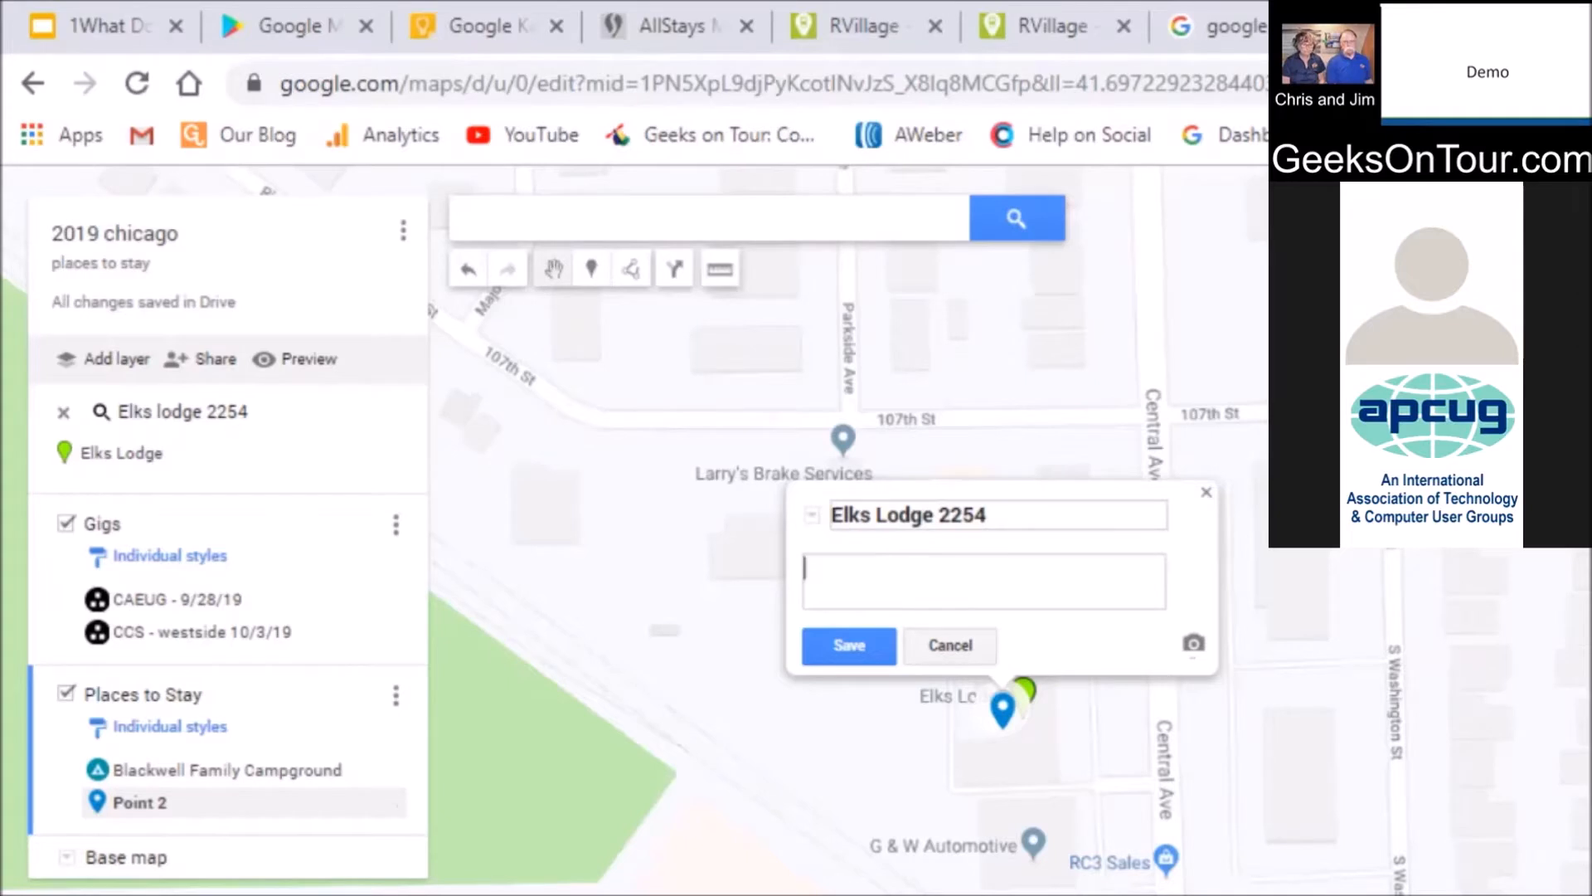
type("Re")
type("commende")
type("d in rvil")
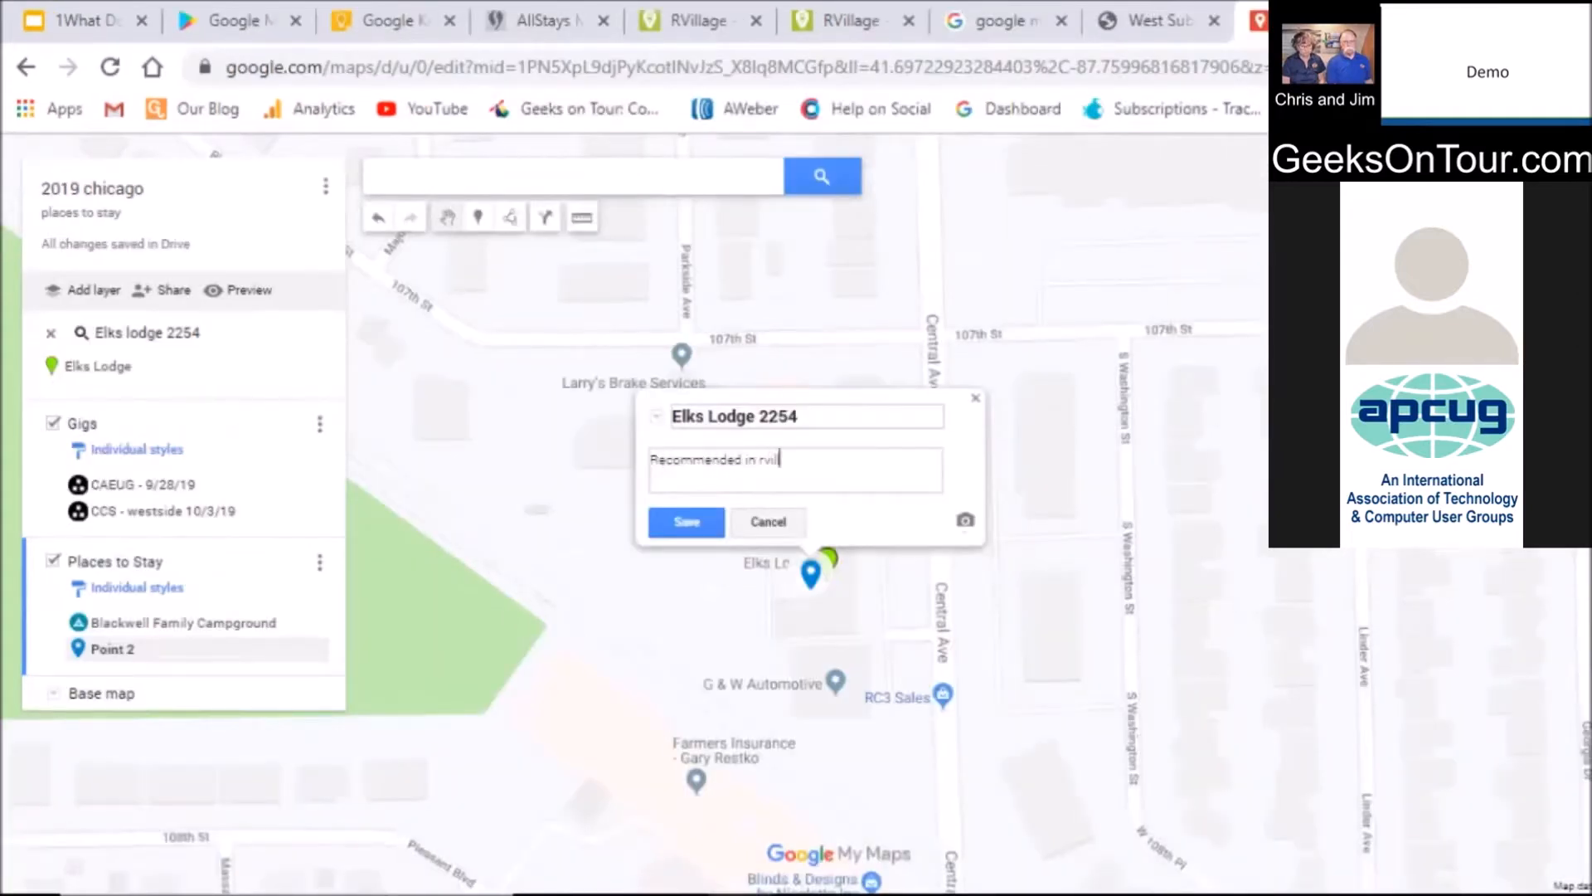
type("lage")
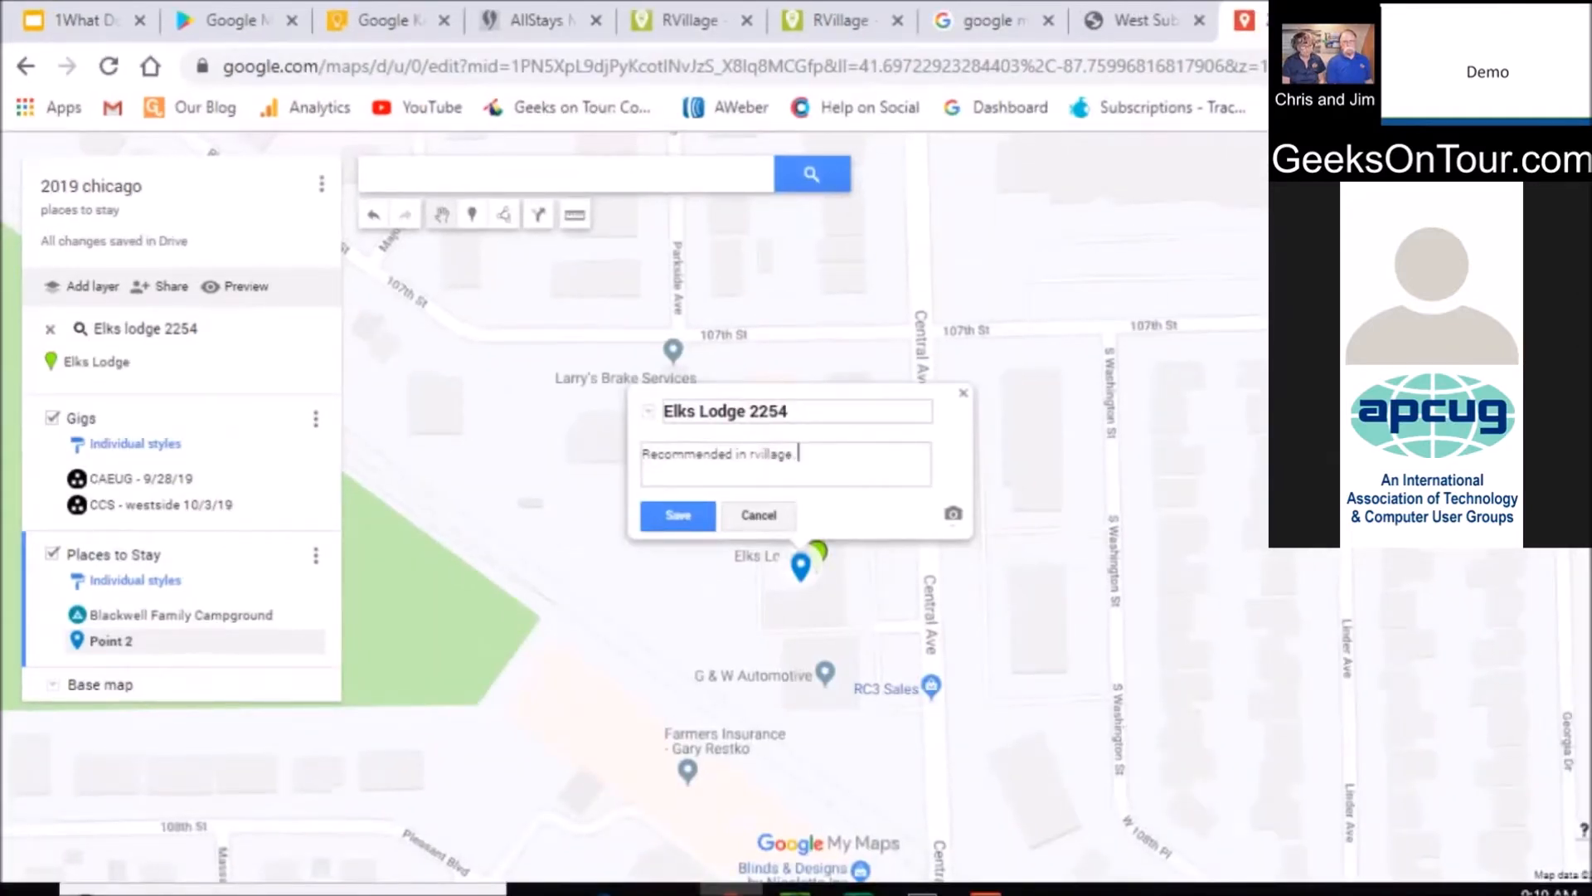
type(".")
type("https://www.rvillage.com/rv-park/28797/elks-lodge-oak-lawn-chicago-r")
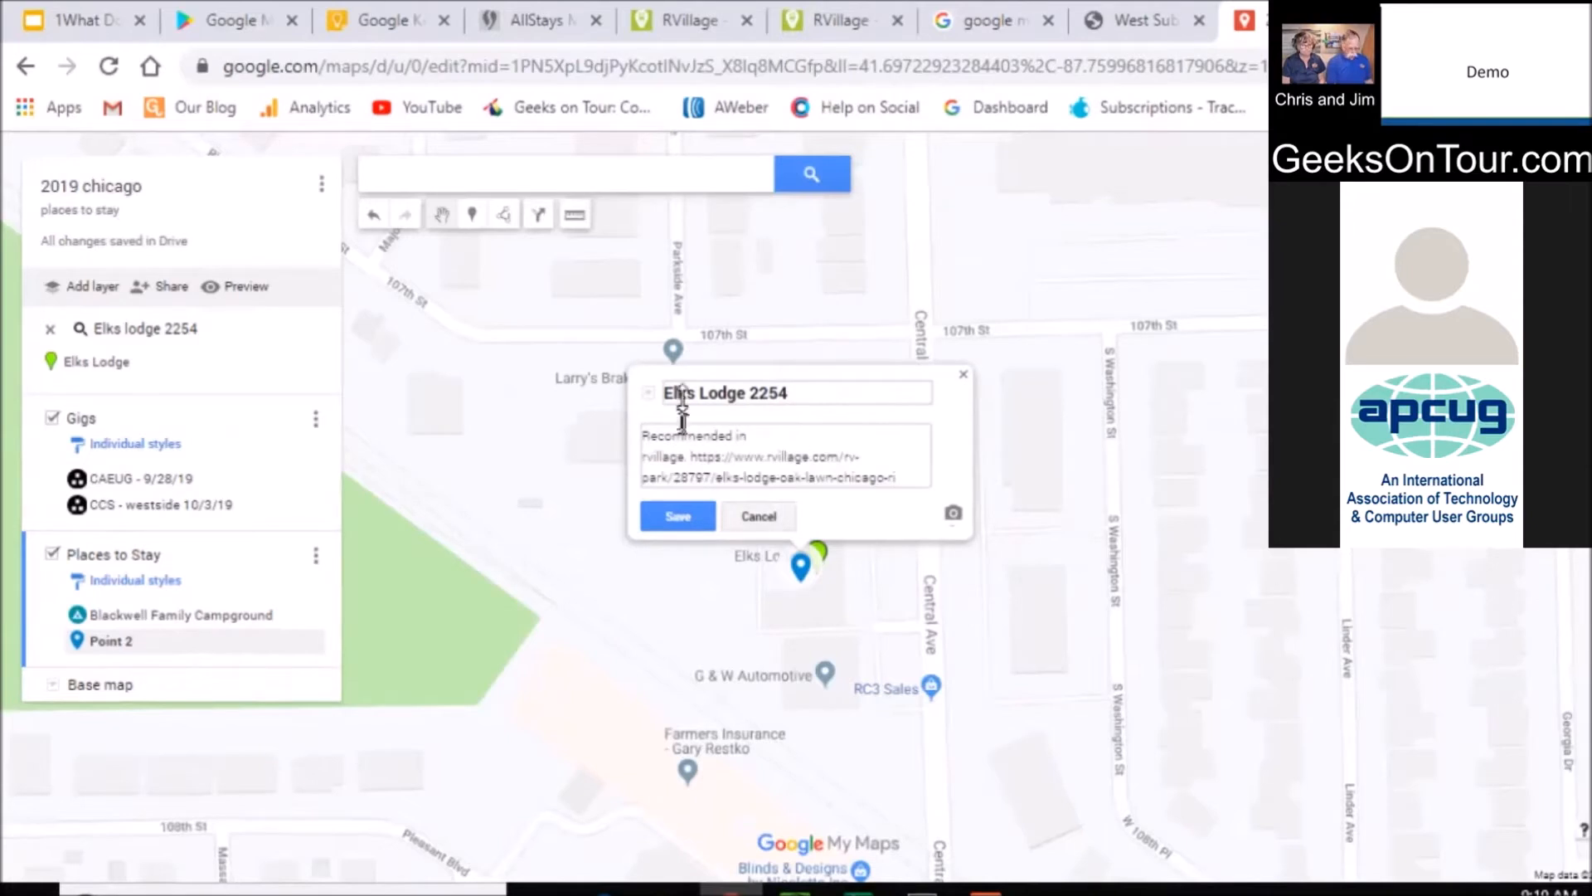
left_click(679, 518)
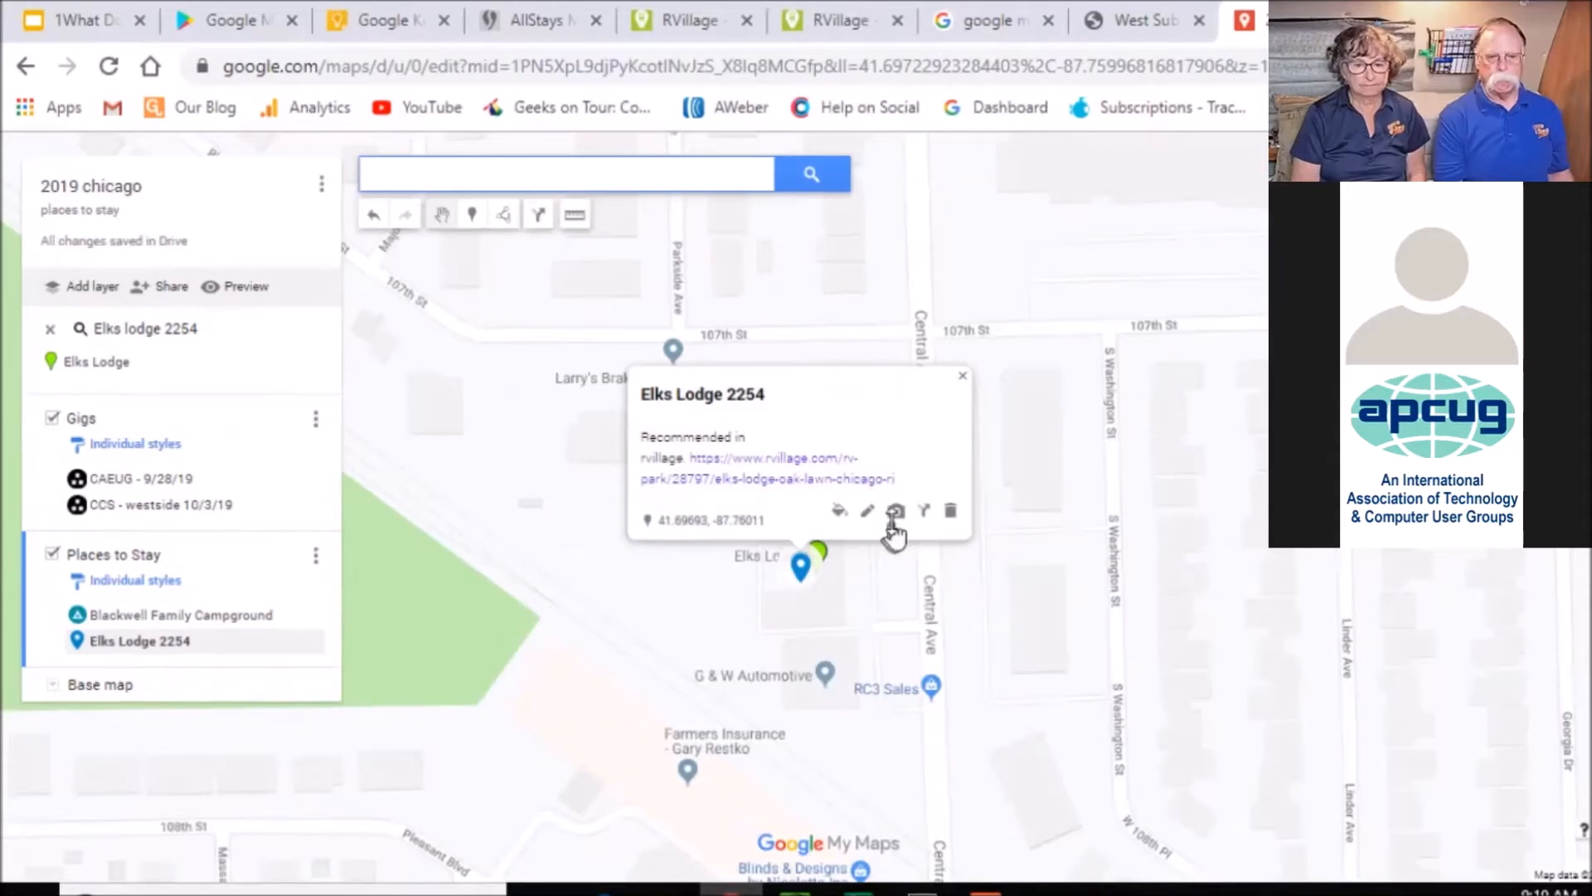
Give the Elks Lodge 2254 marker a purple deer icon, then clear the leftover search result
left_click(837, 519)
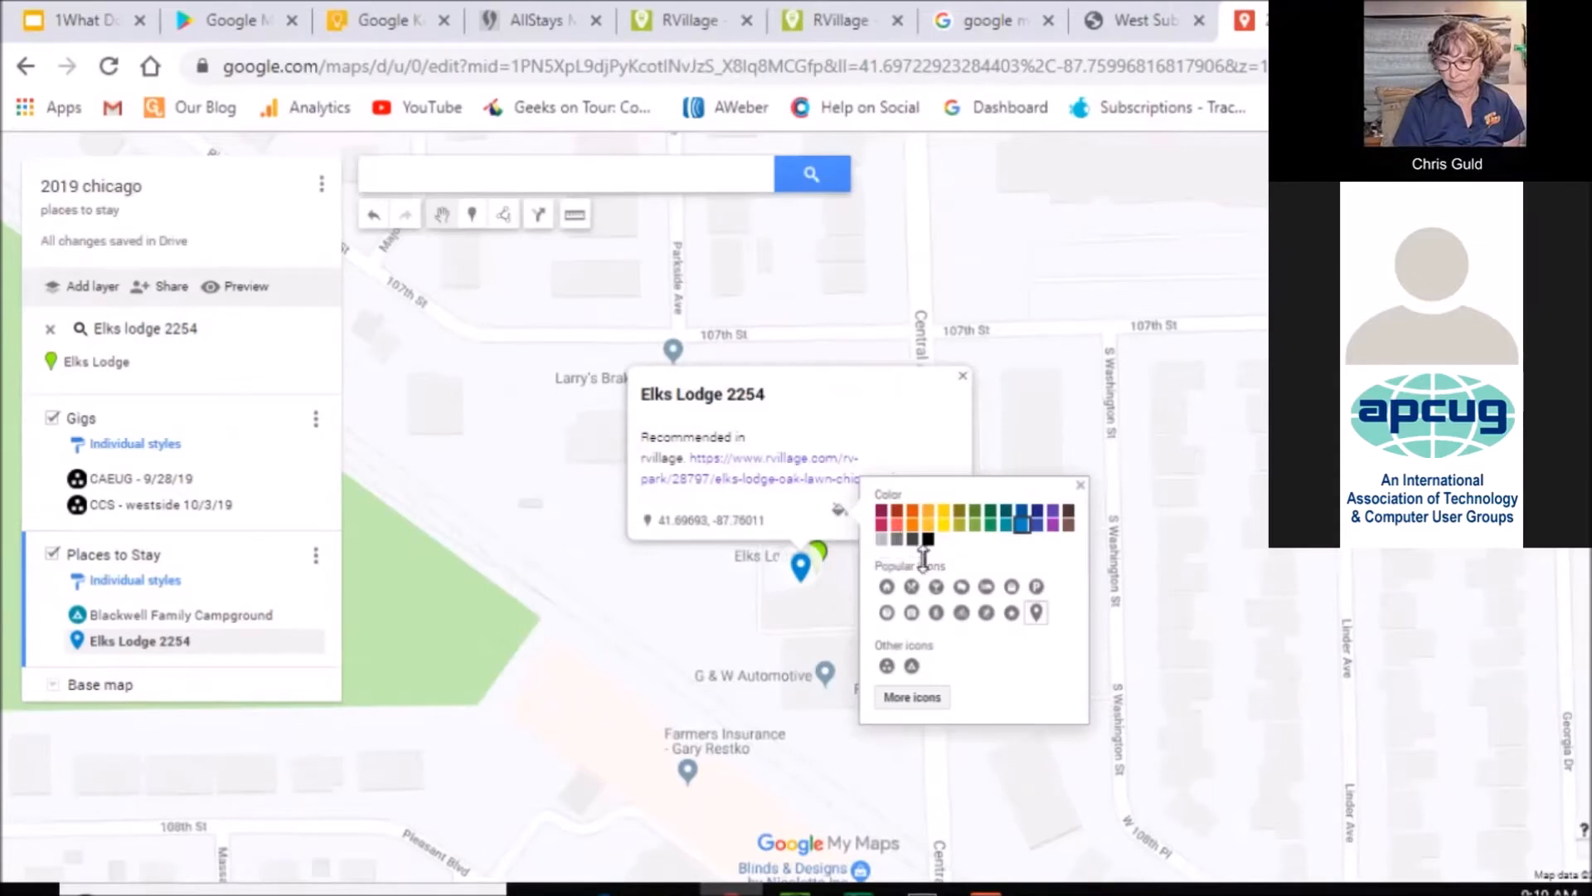
left_click(1053, 523)
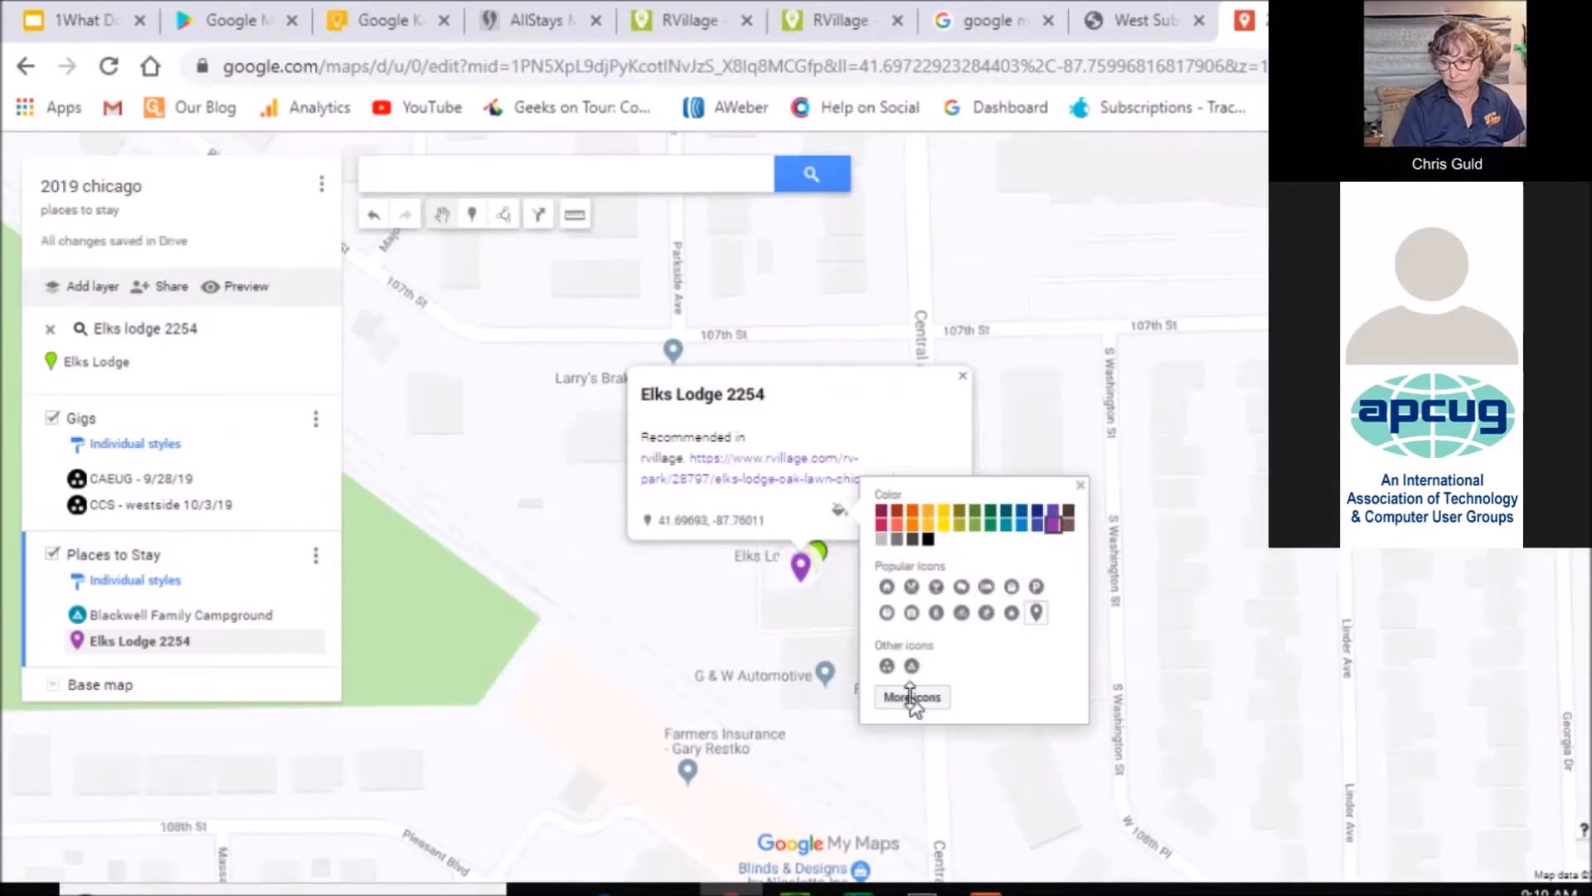
left_click(913, 698)
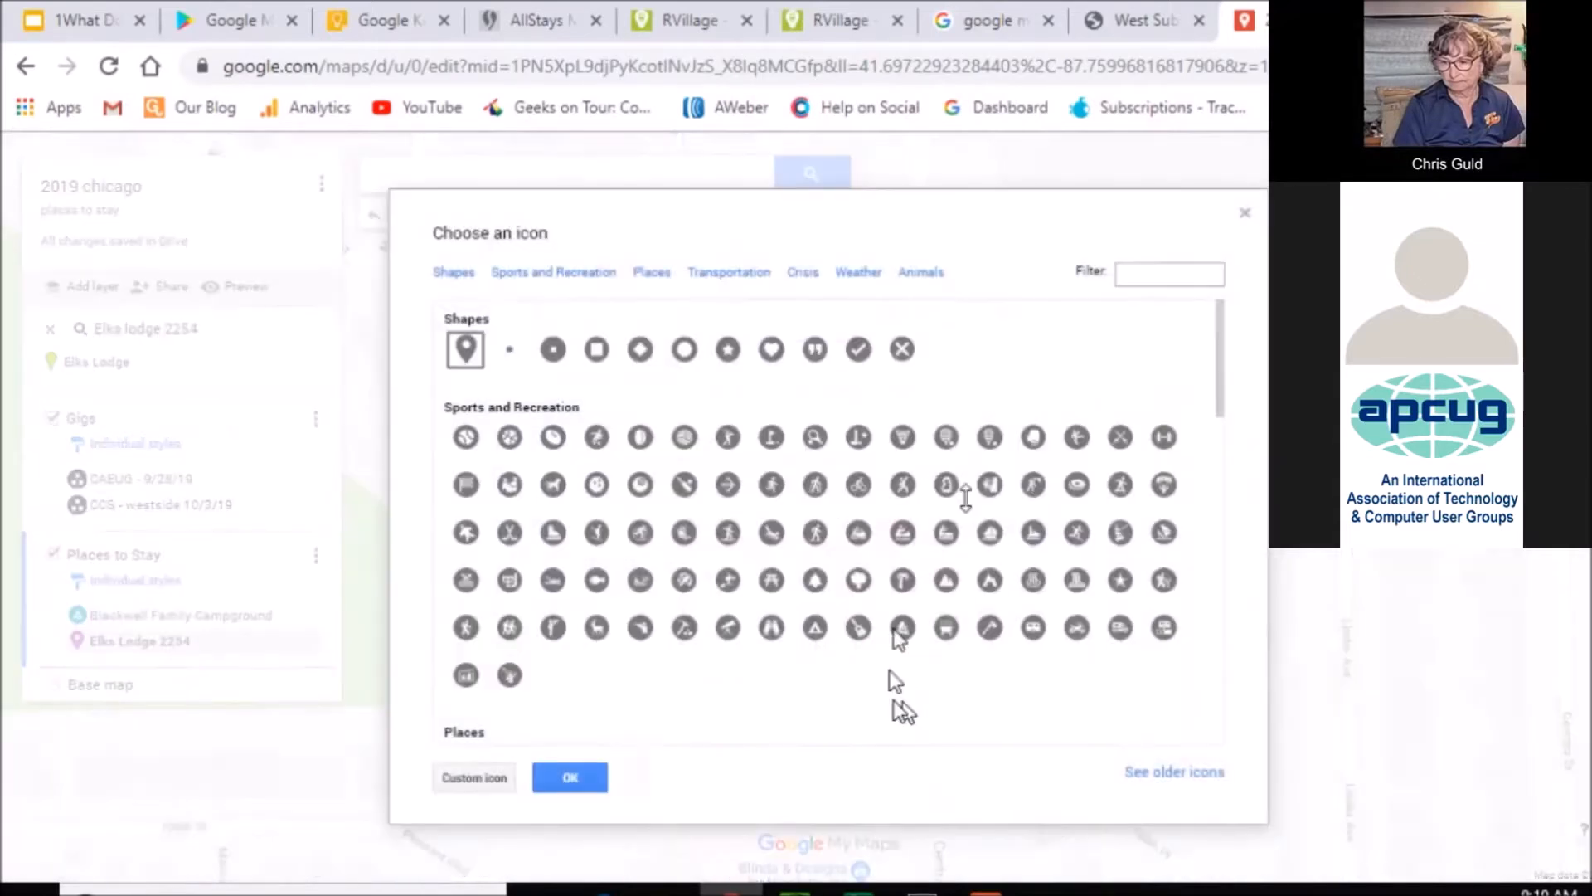
left_click(1137, 275)
type("elk")
key("BackSpace")
key("BackSpace")
key("BackSpace")
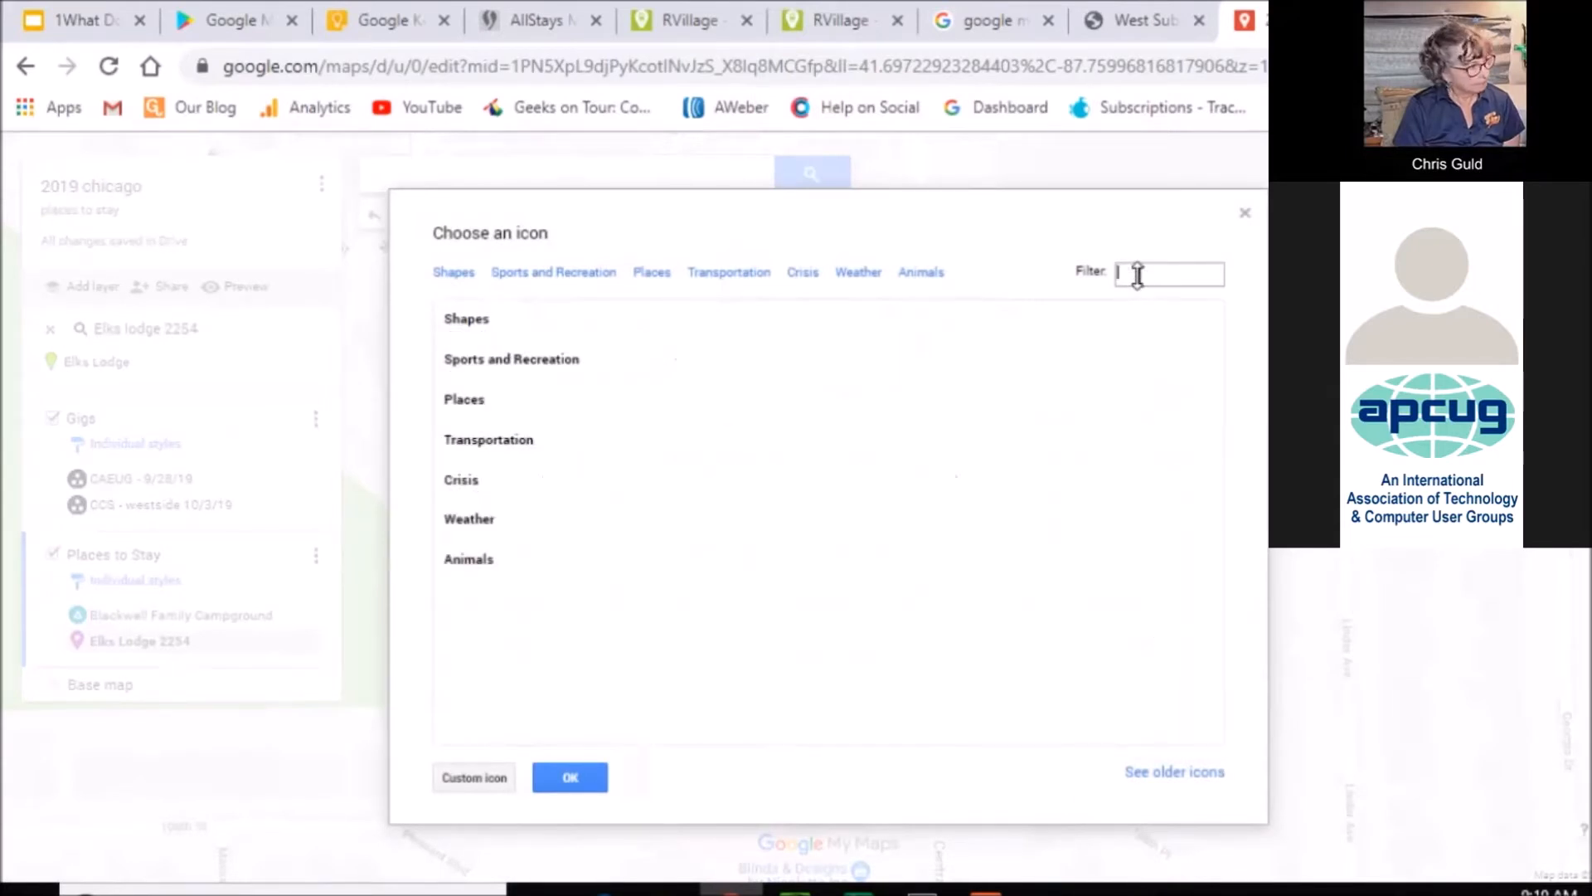
type("deer")
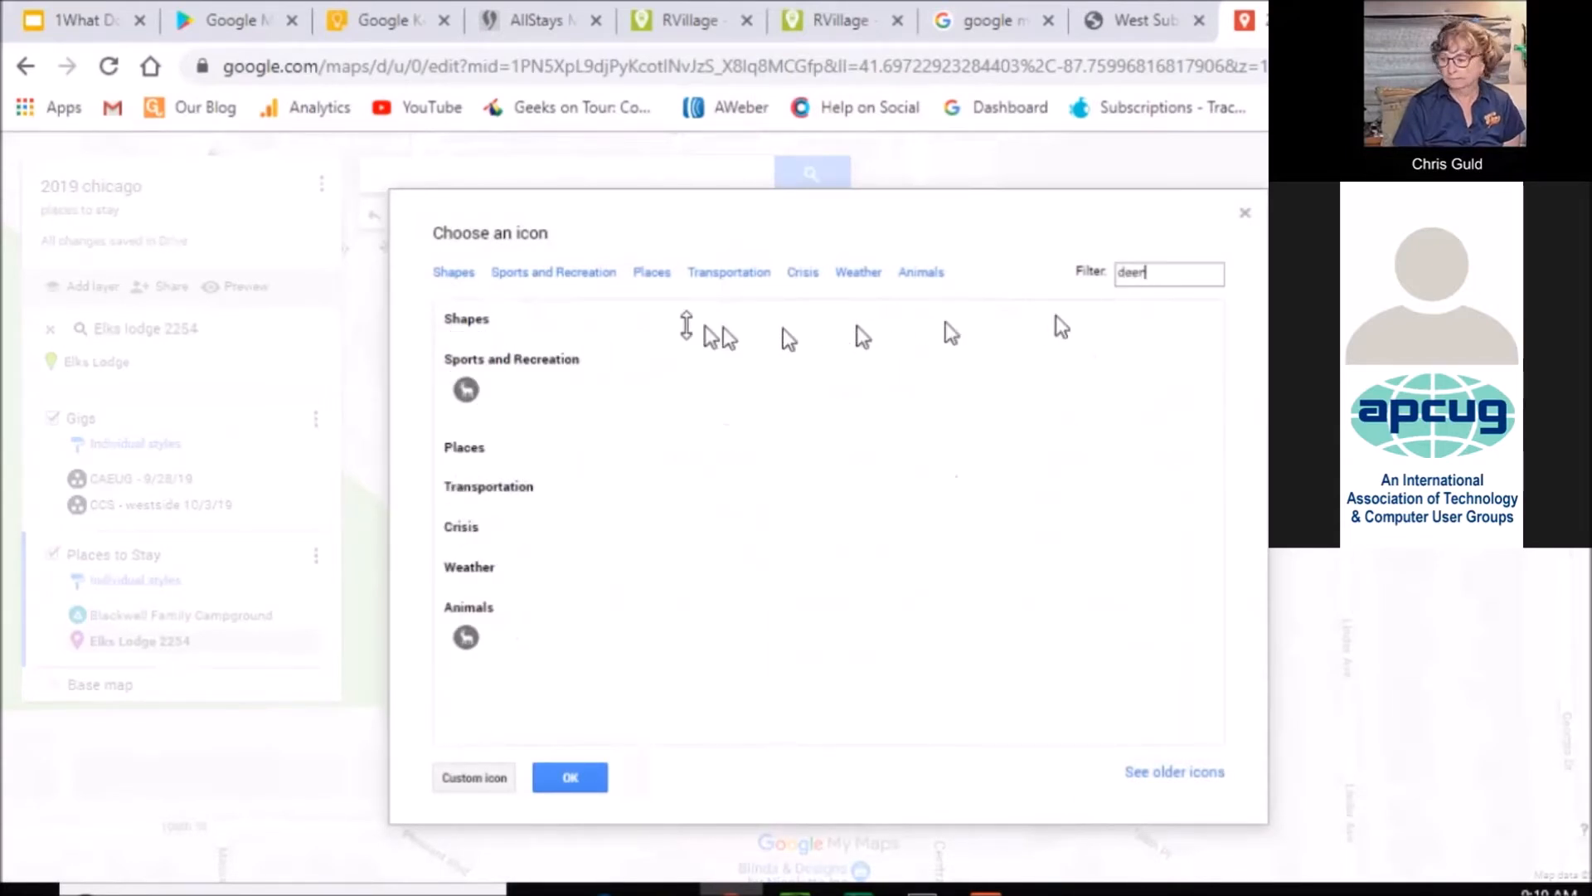
left_click(466, 390)
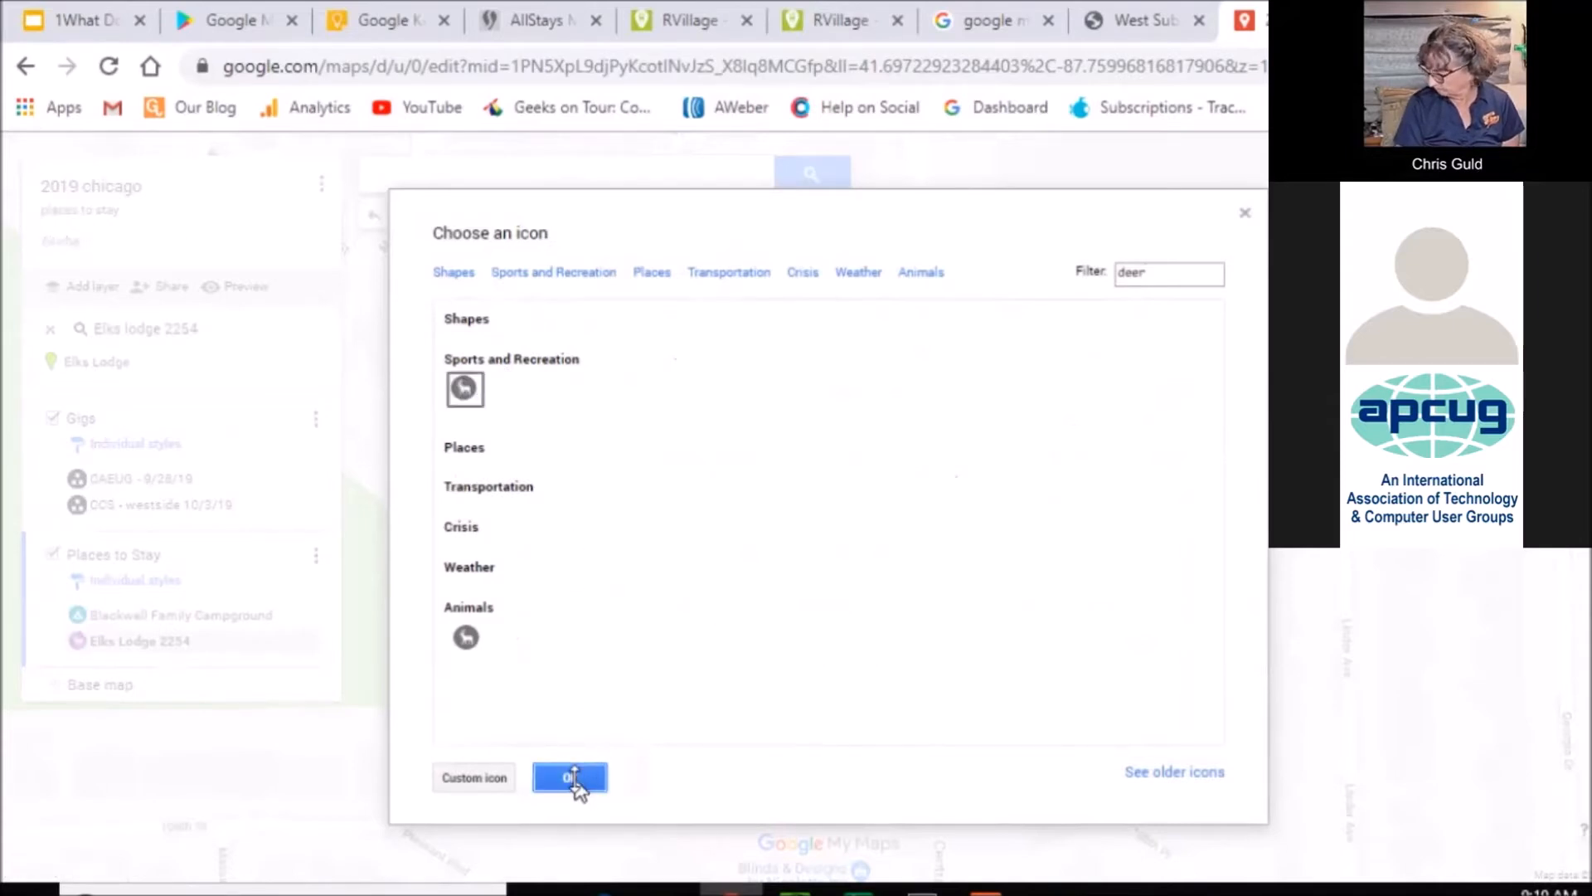
left_click(573, 777)
left_click(785, 620)
left_click(50, 328)
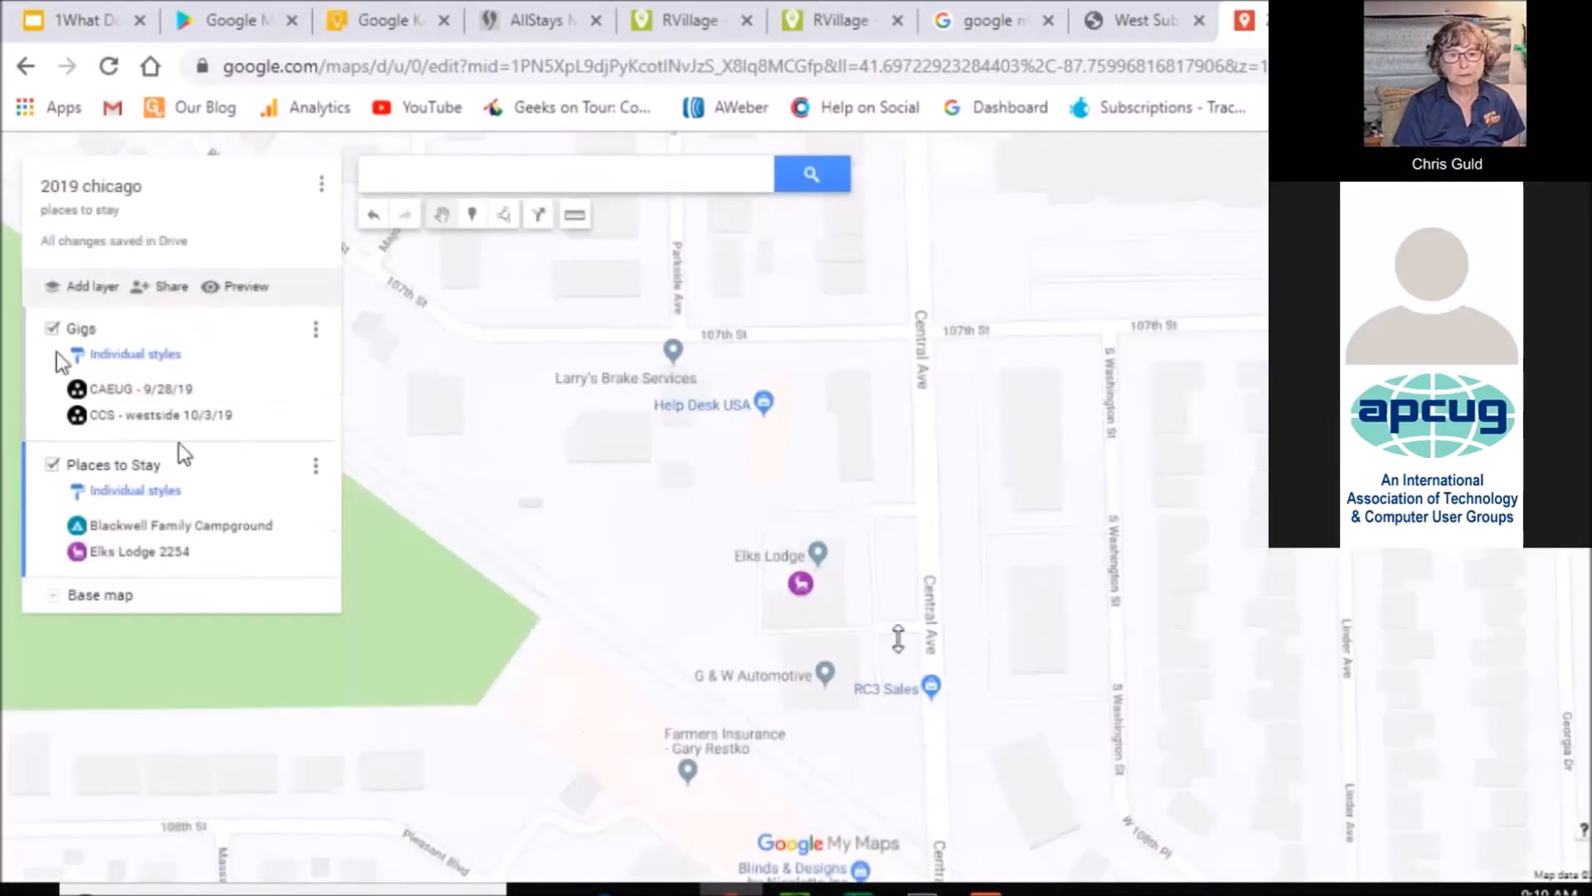
Zoom out to the wider Chicago region so all four Gigs and Places to Stay markers show
scroll(1062, 539, "down", 1)
scroll(1061, 539, "down", 3)
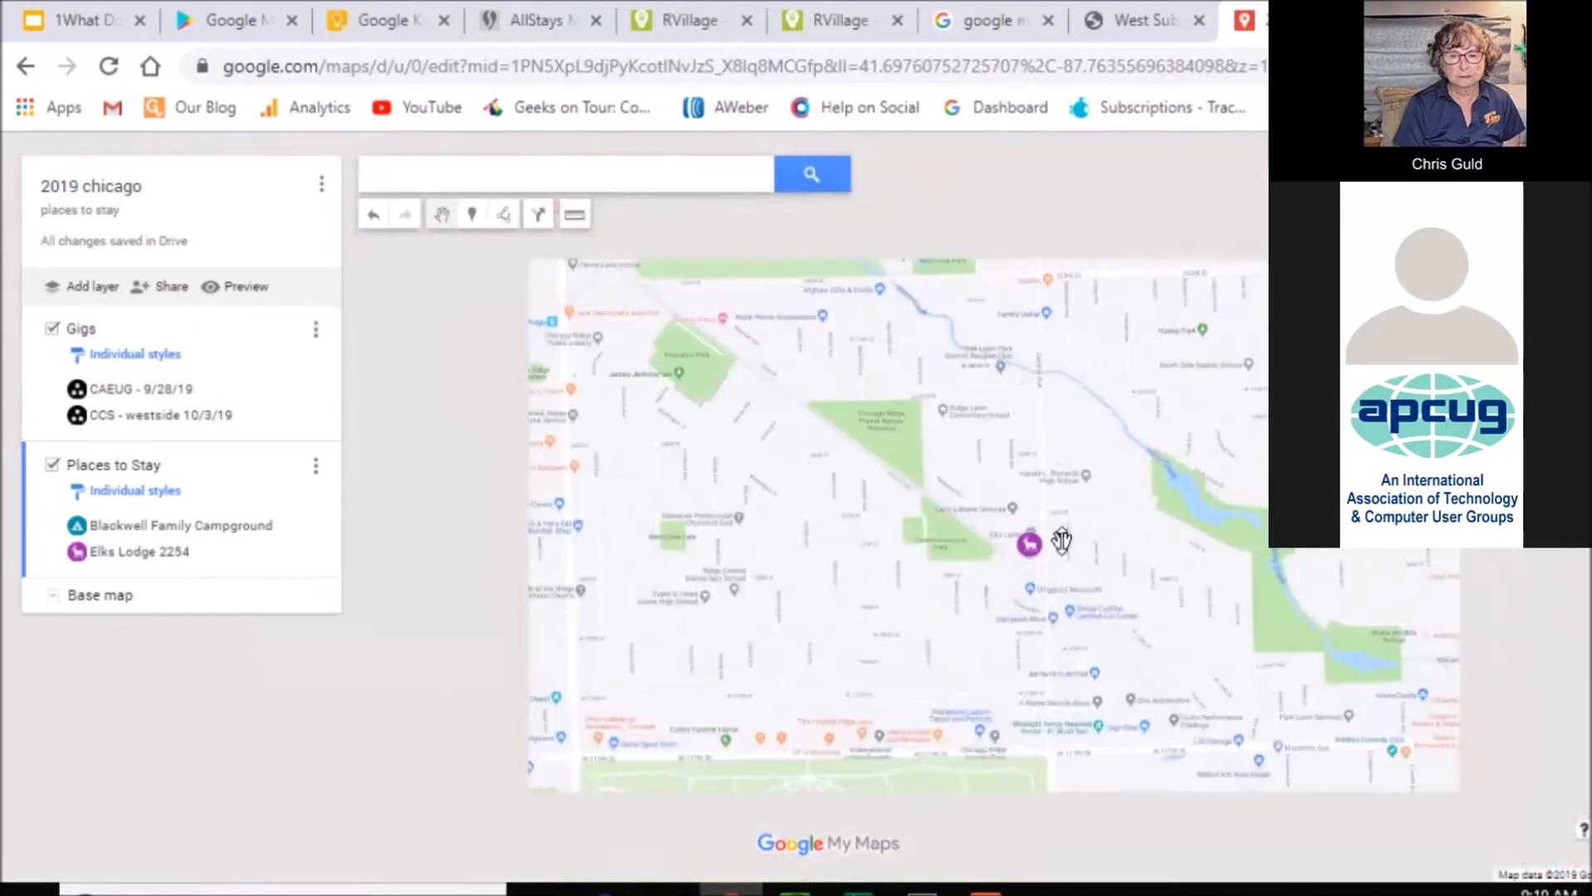
scroll(1143, 456, "down", 1)
scroll(1078, 460, "down", 3)
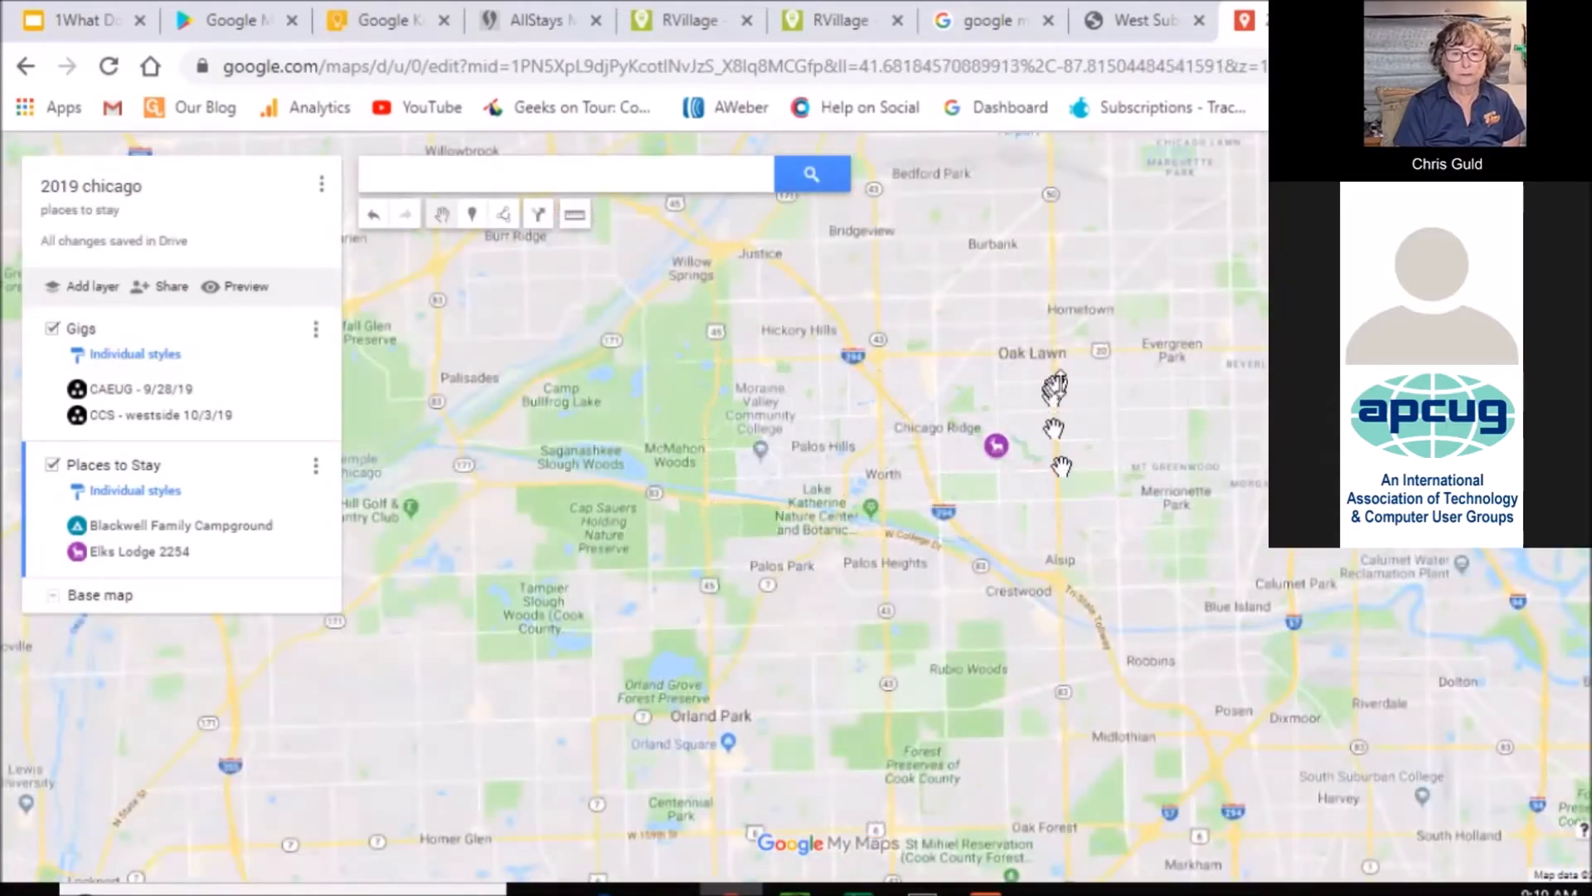
scroll(1060, 383, "down", 5)
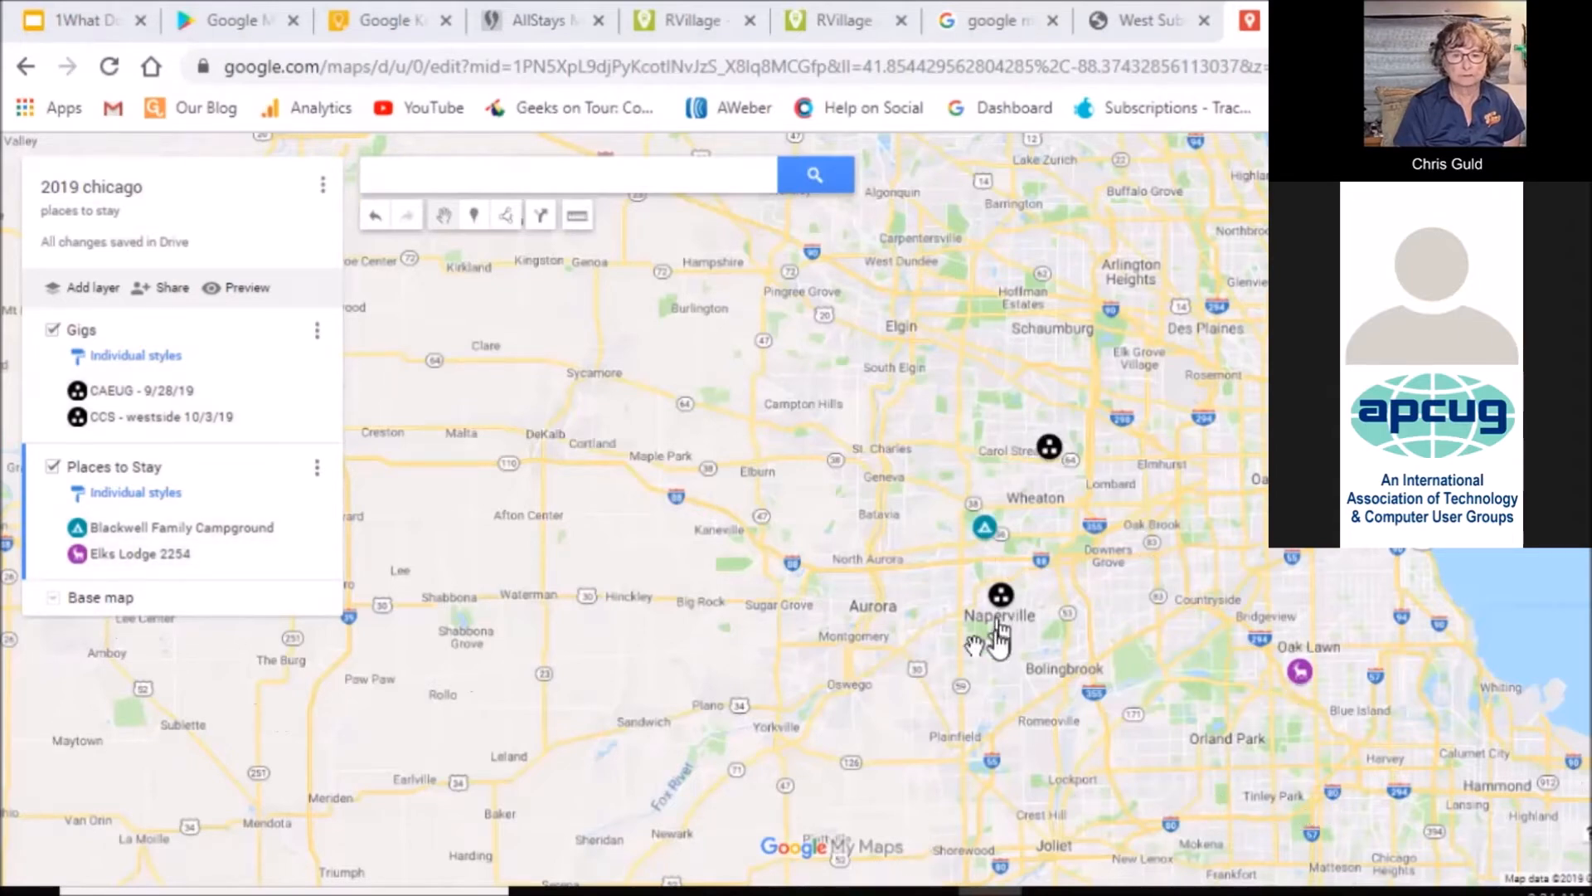
Switch the map's base style to Light Political
left_click(54, 601)
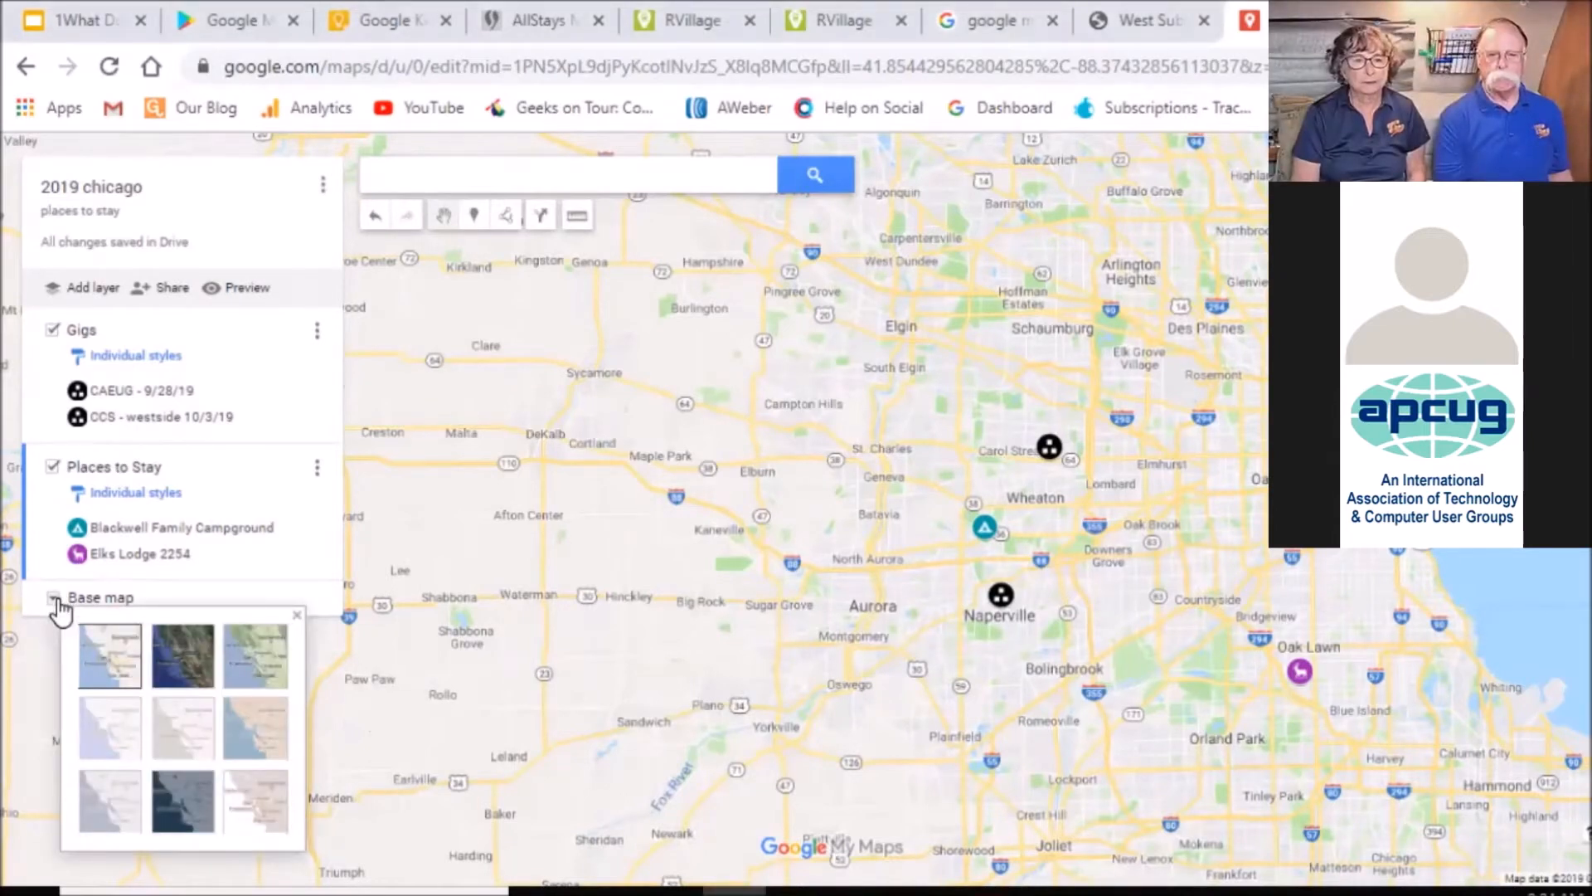
left_click(105, 734)
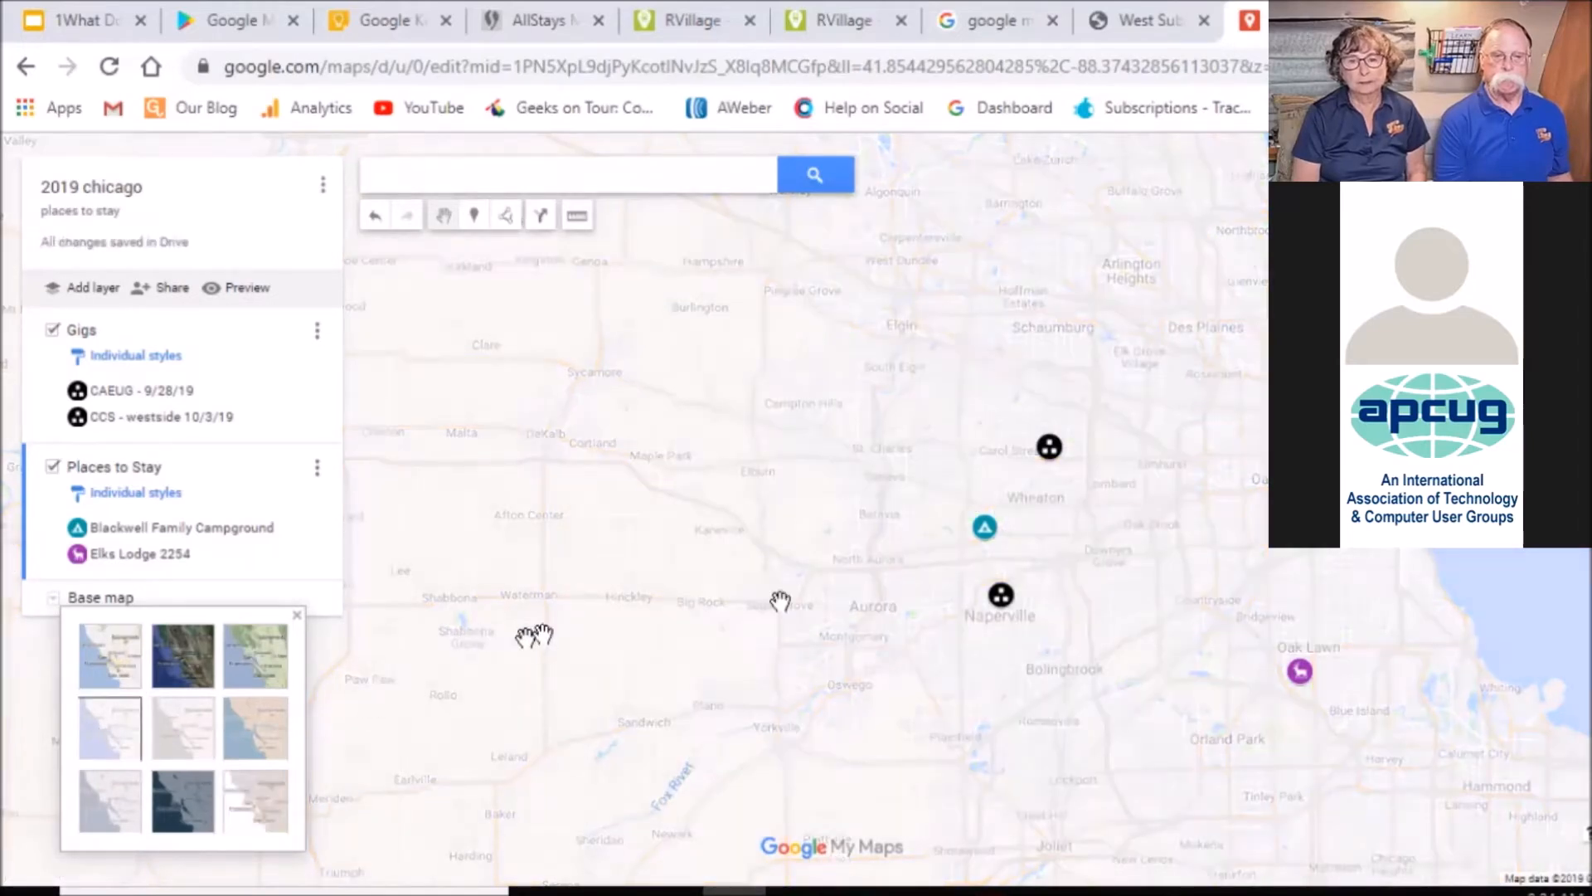
left_click(448, 570)
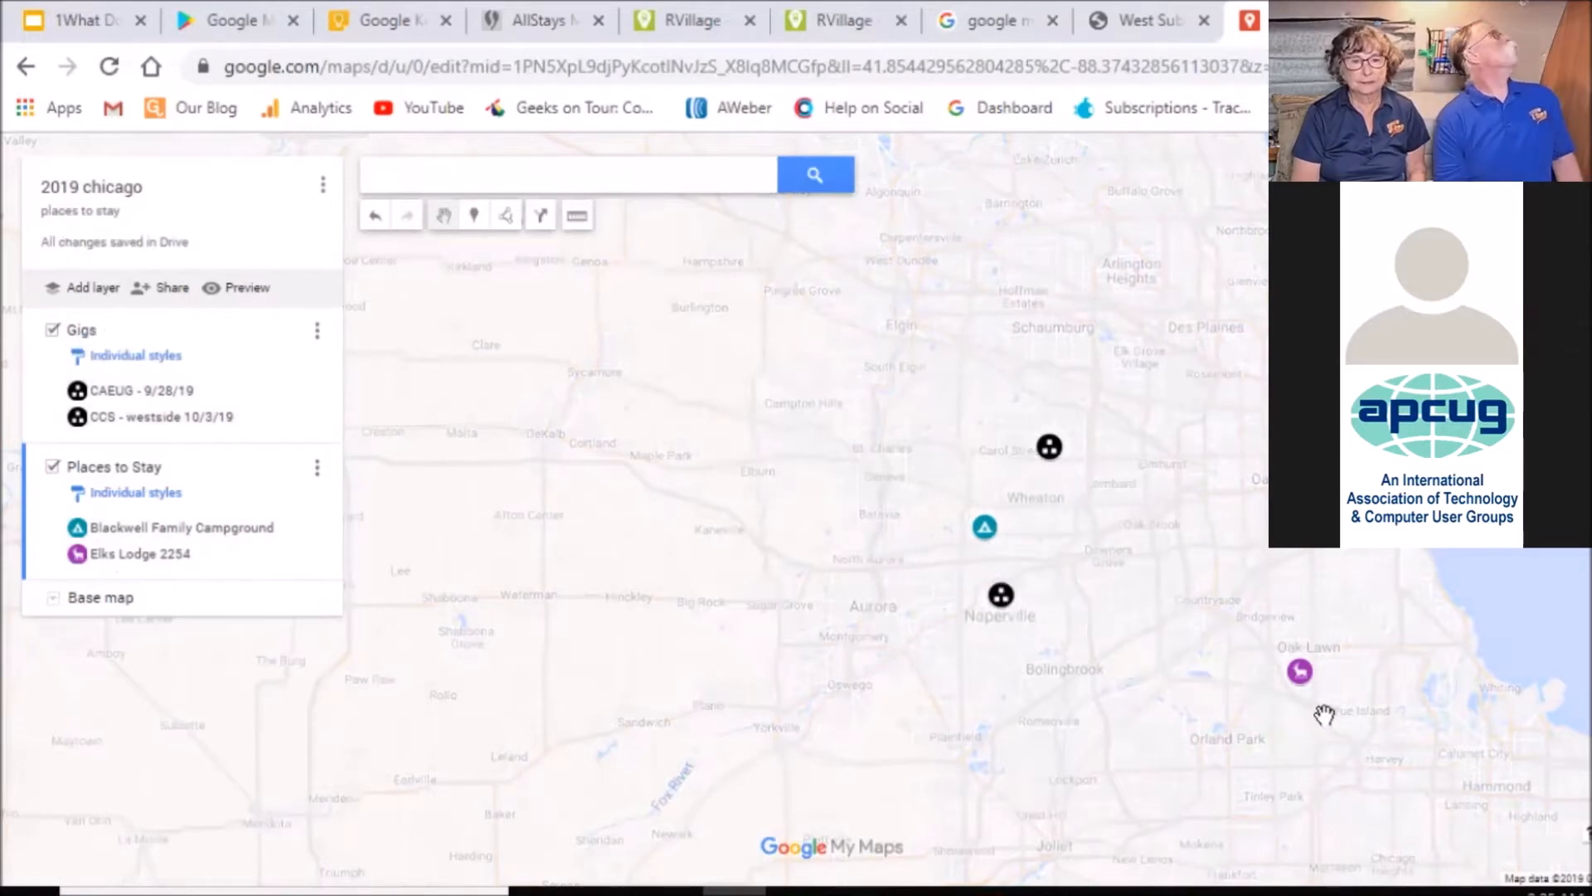
left_click(52, 467)
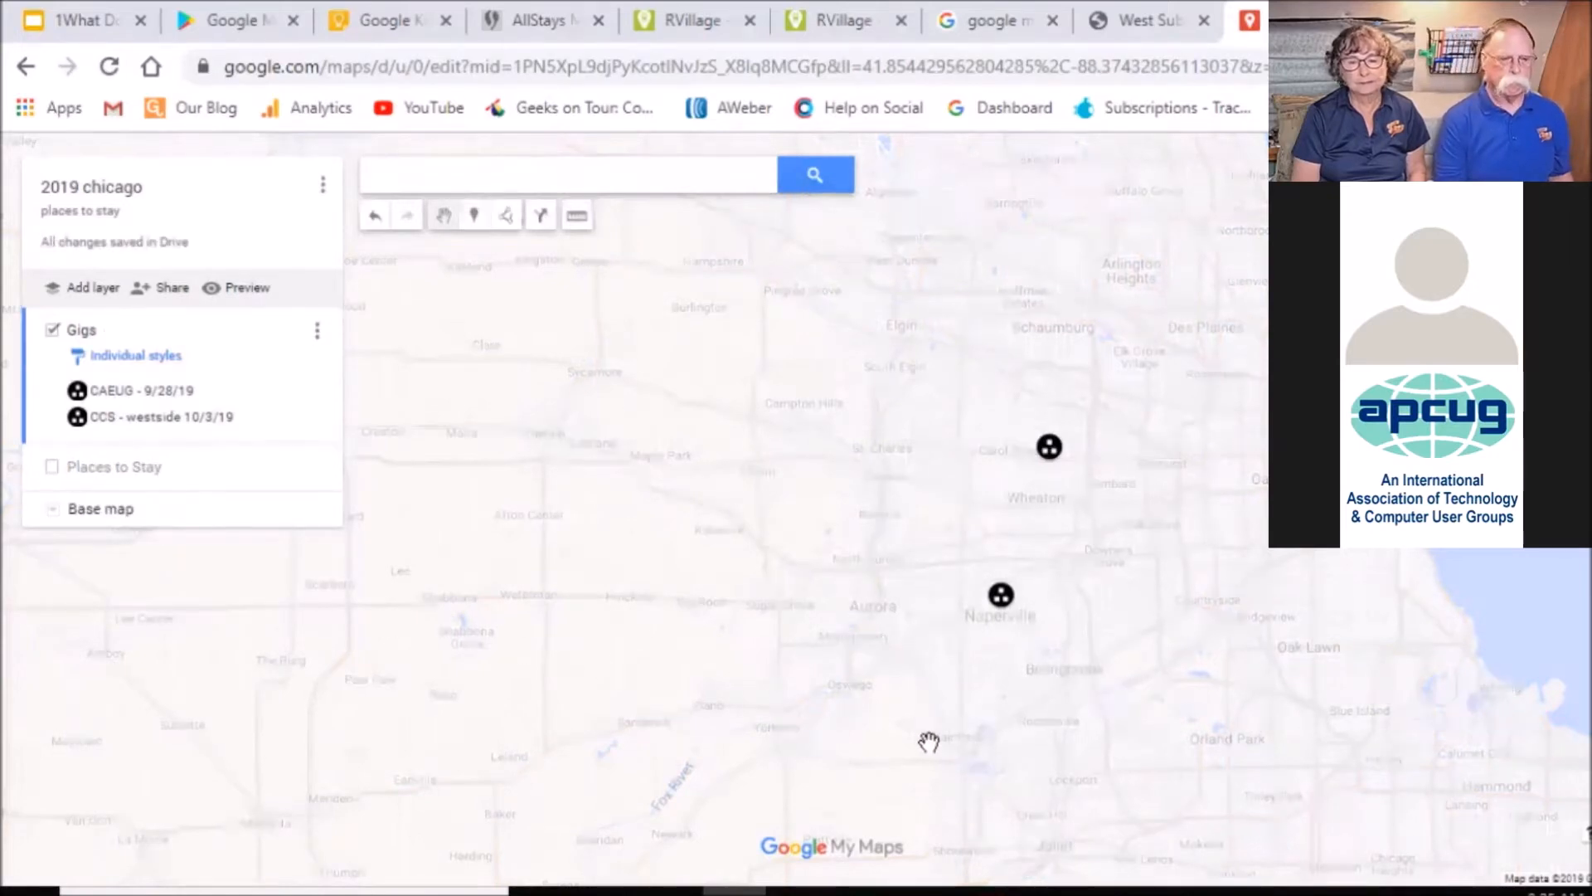
left_click(52, 468)
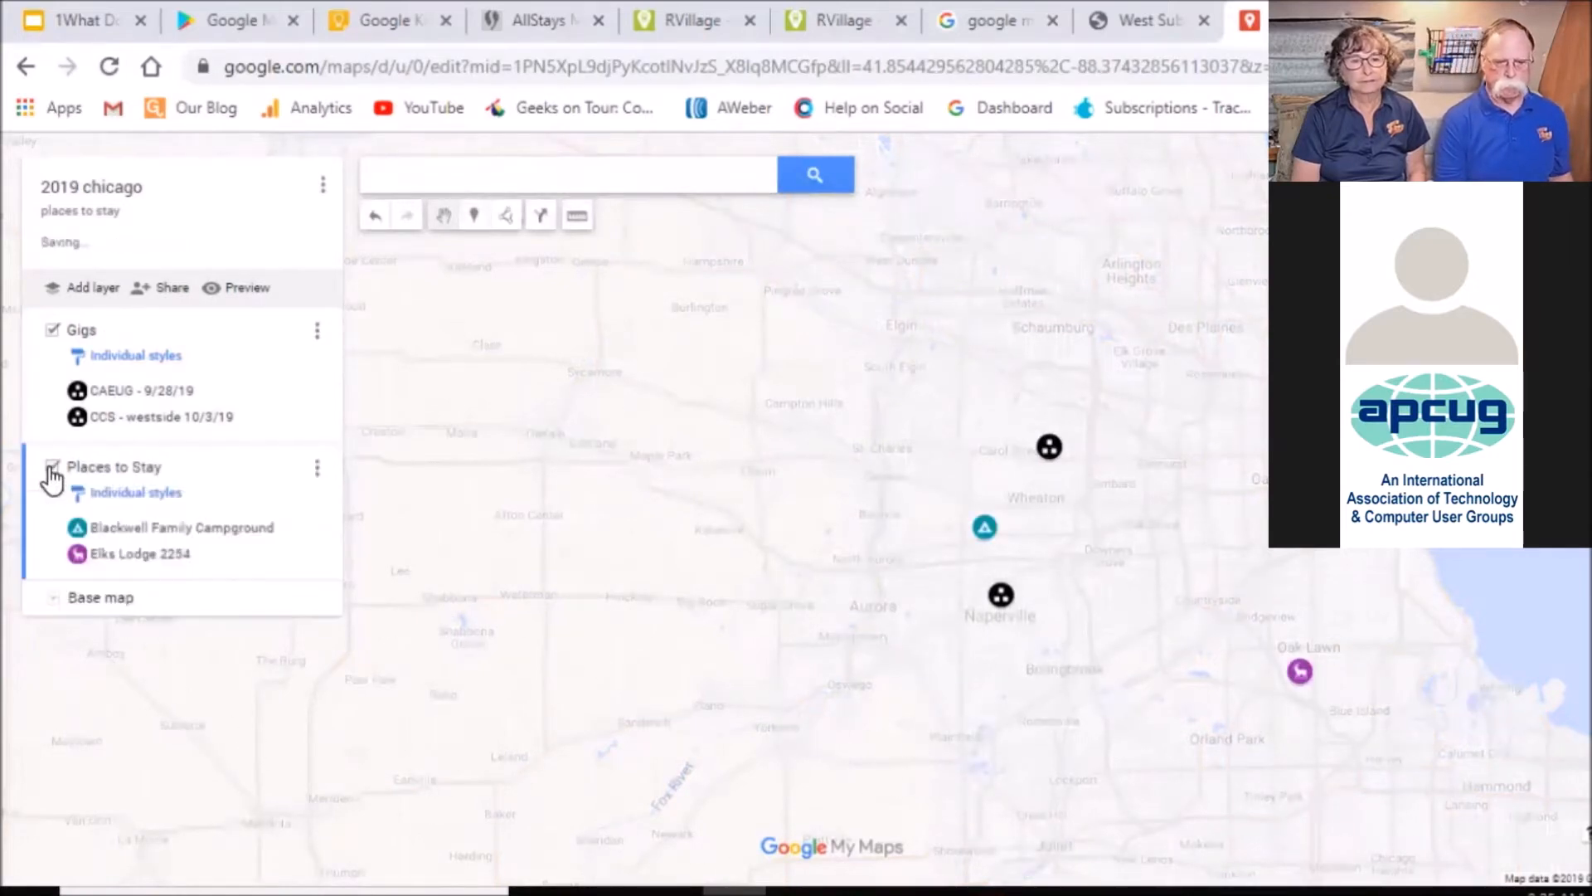
left_click(52, 469)
left_click(52, 469)
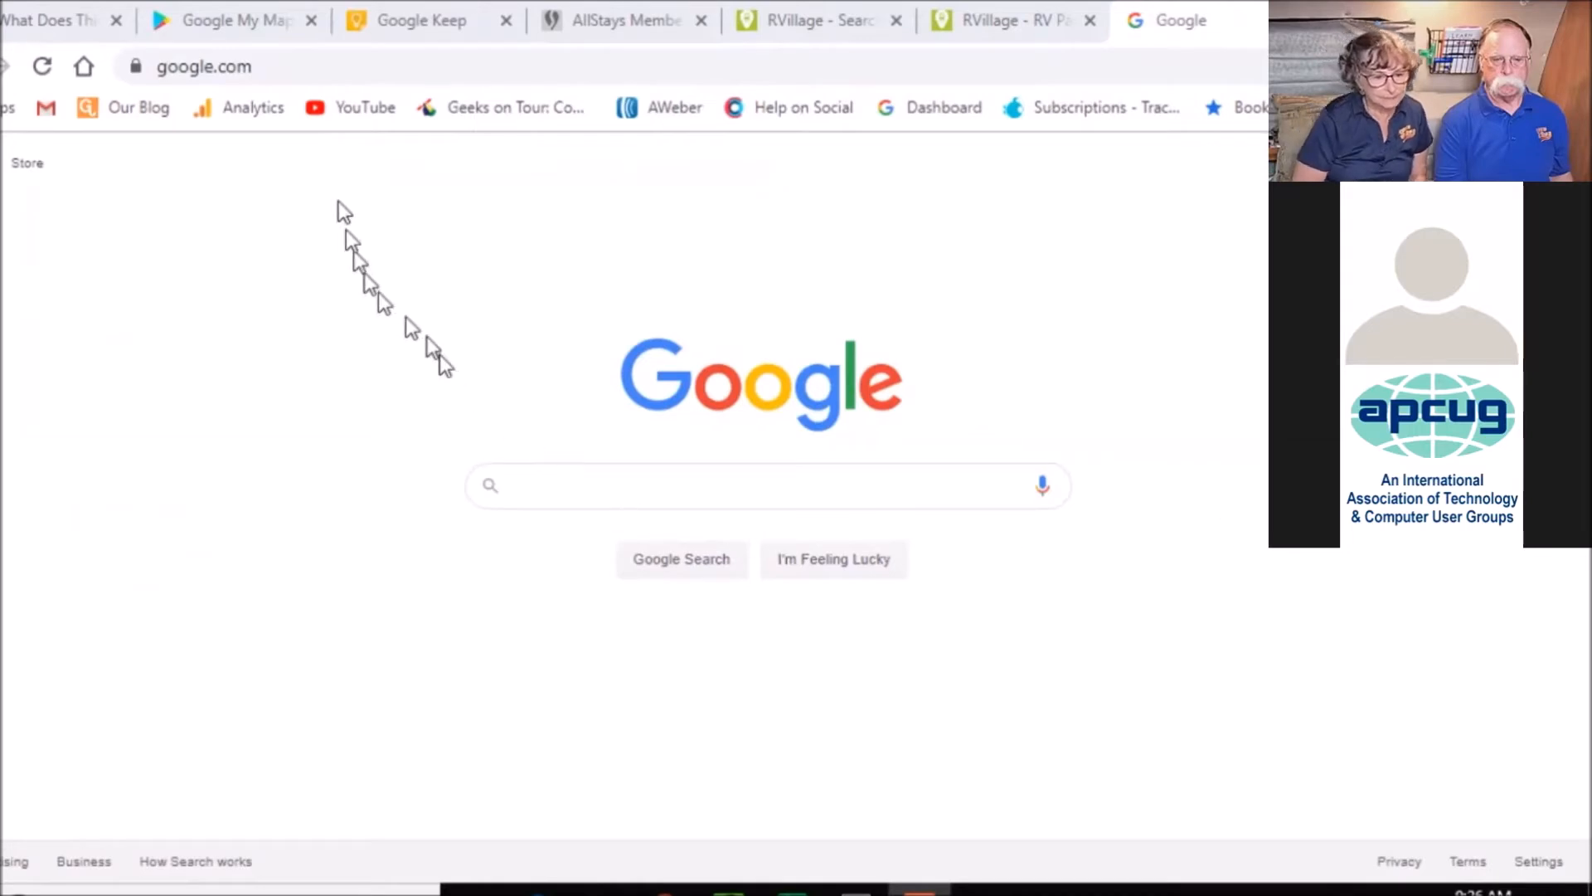
Go to the My Maps site via the address bar and open the '2019 chicago' map card
left_click(316, 64)
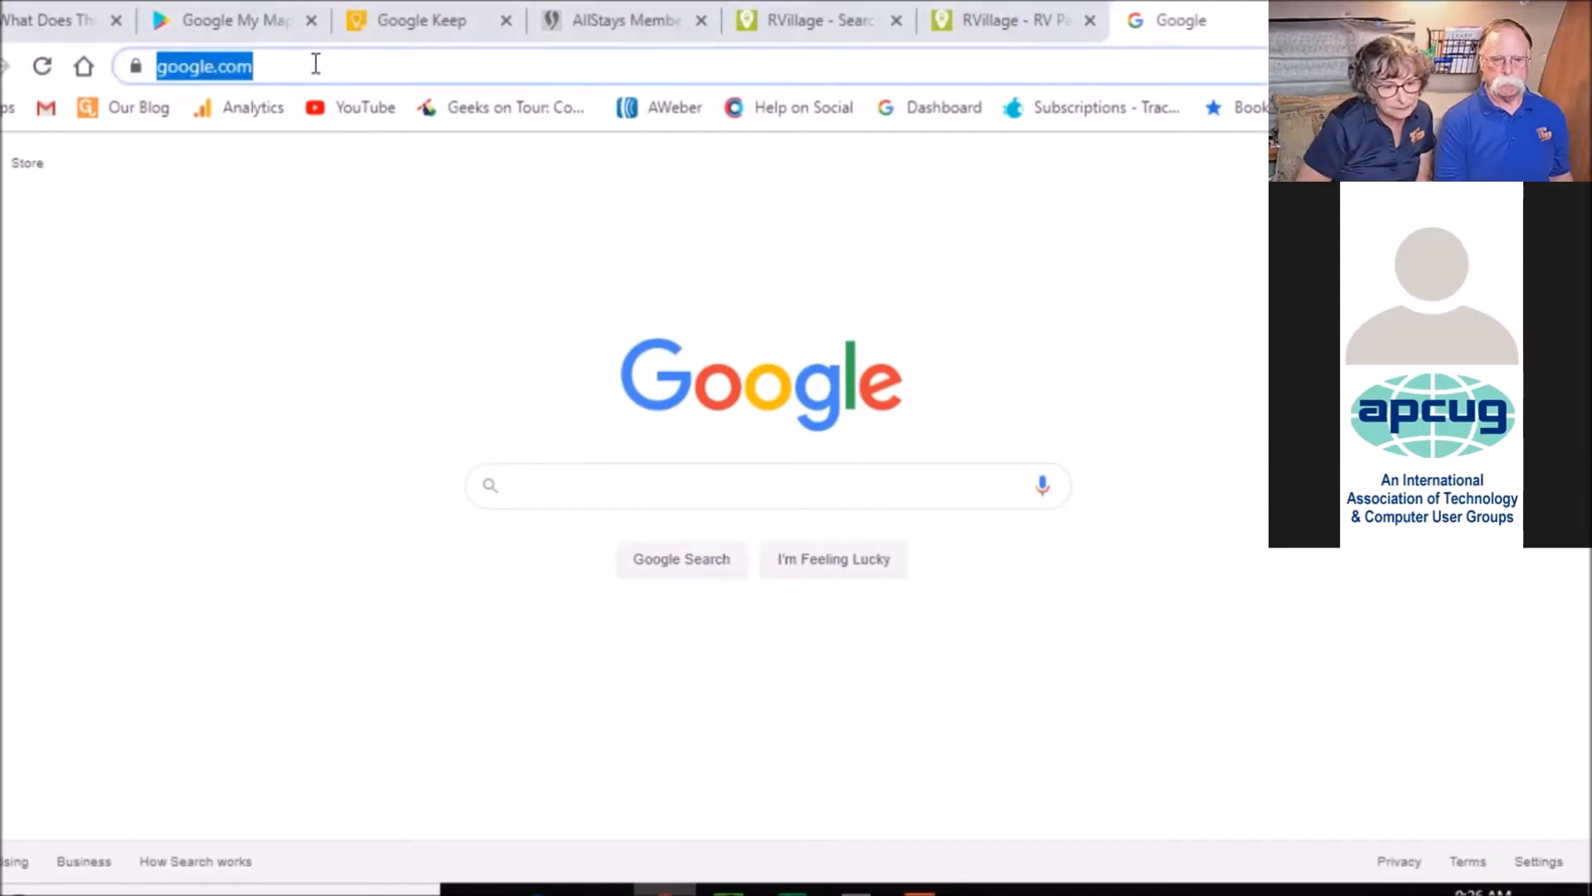
type("mymaps.")
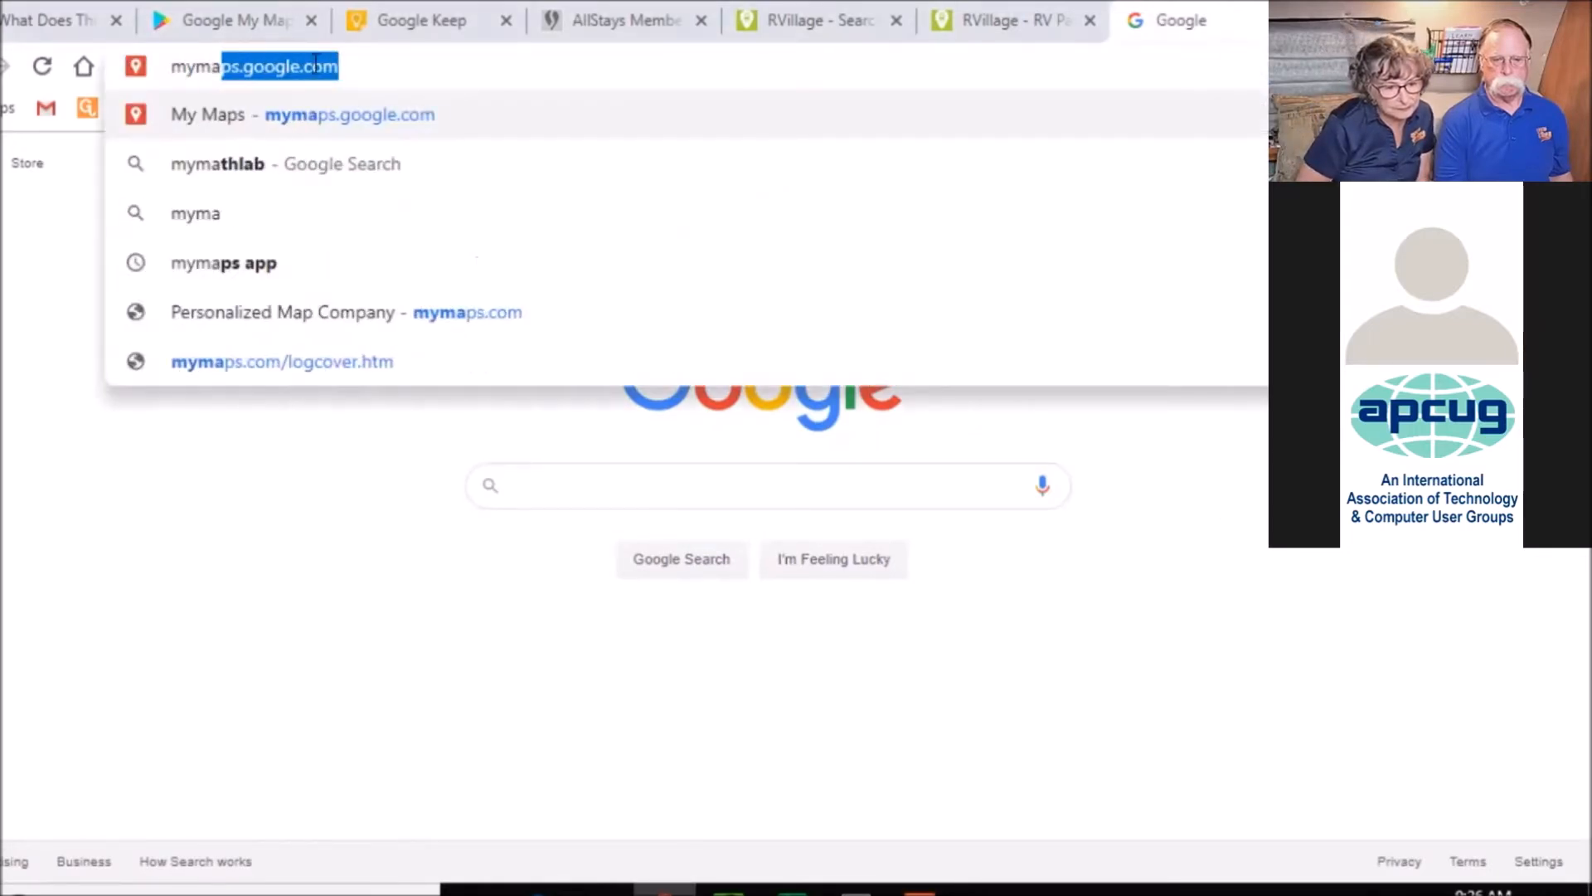
key("Return")
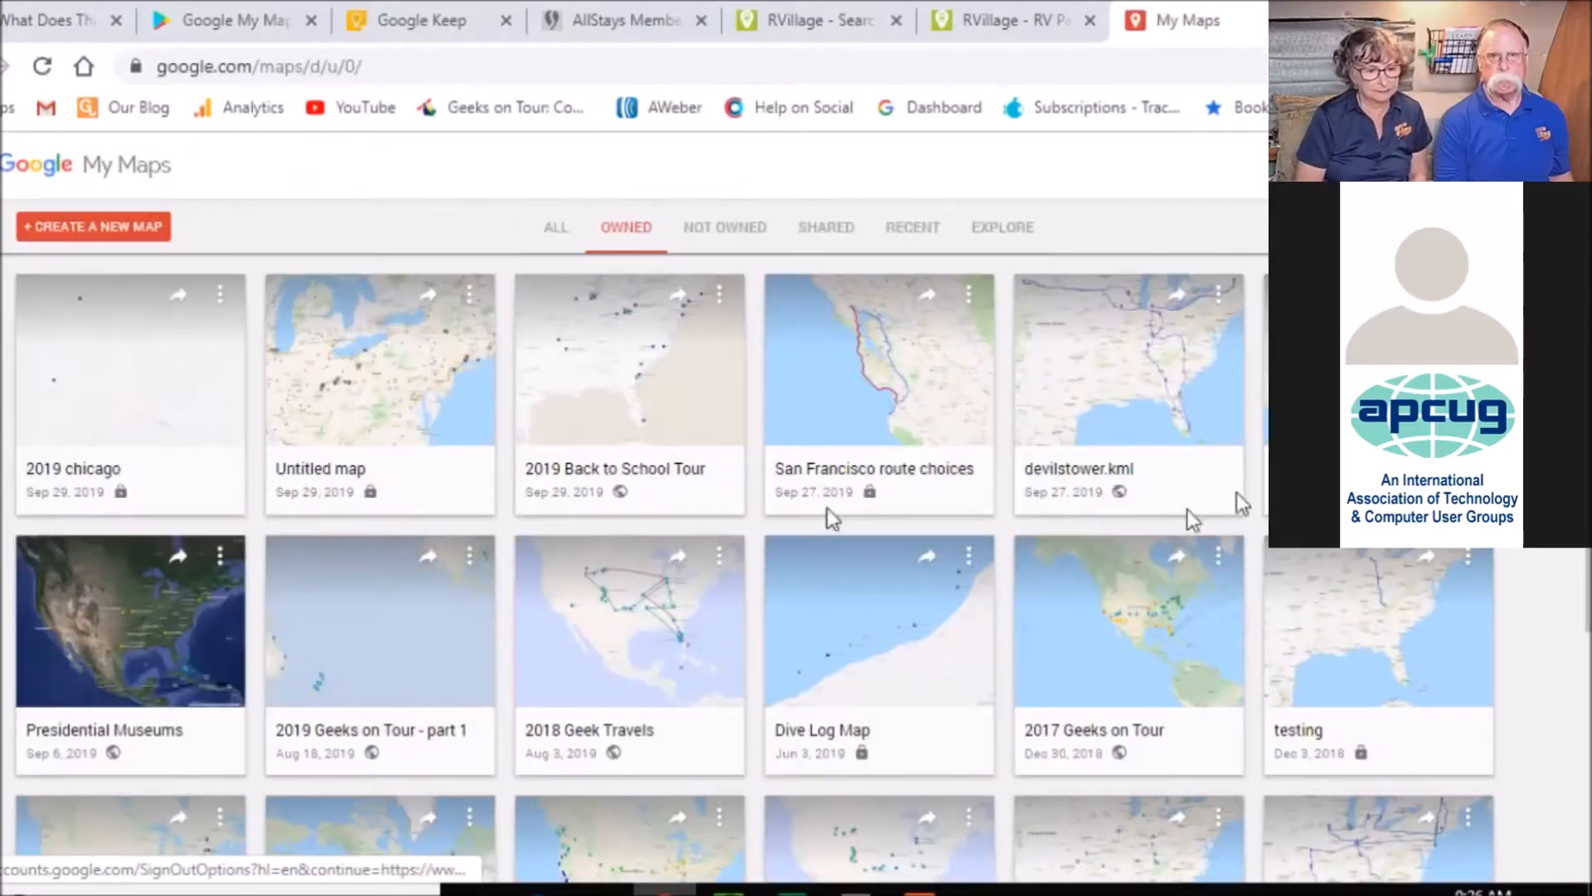
left_click(118, 418)
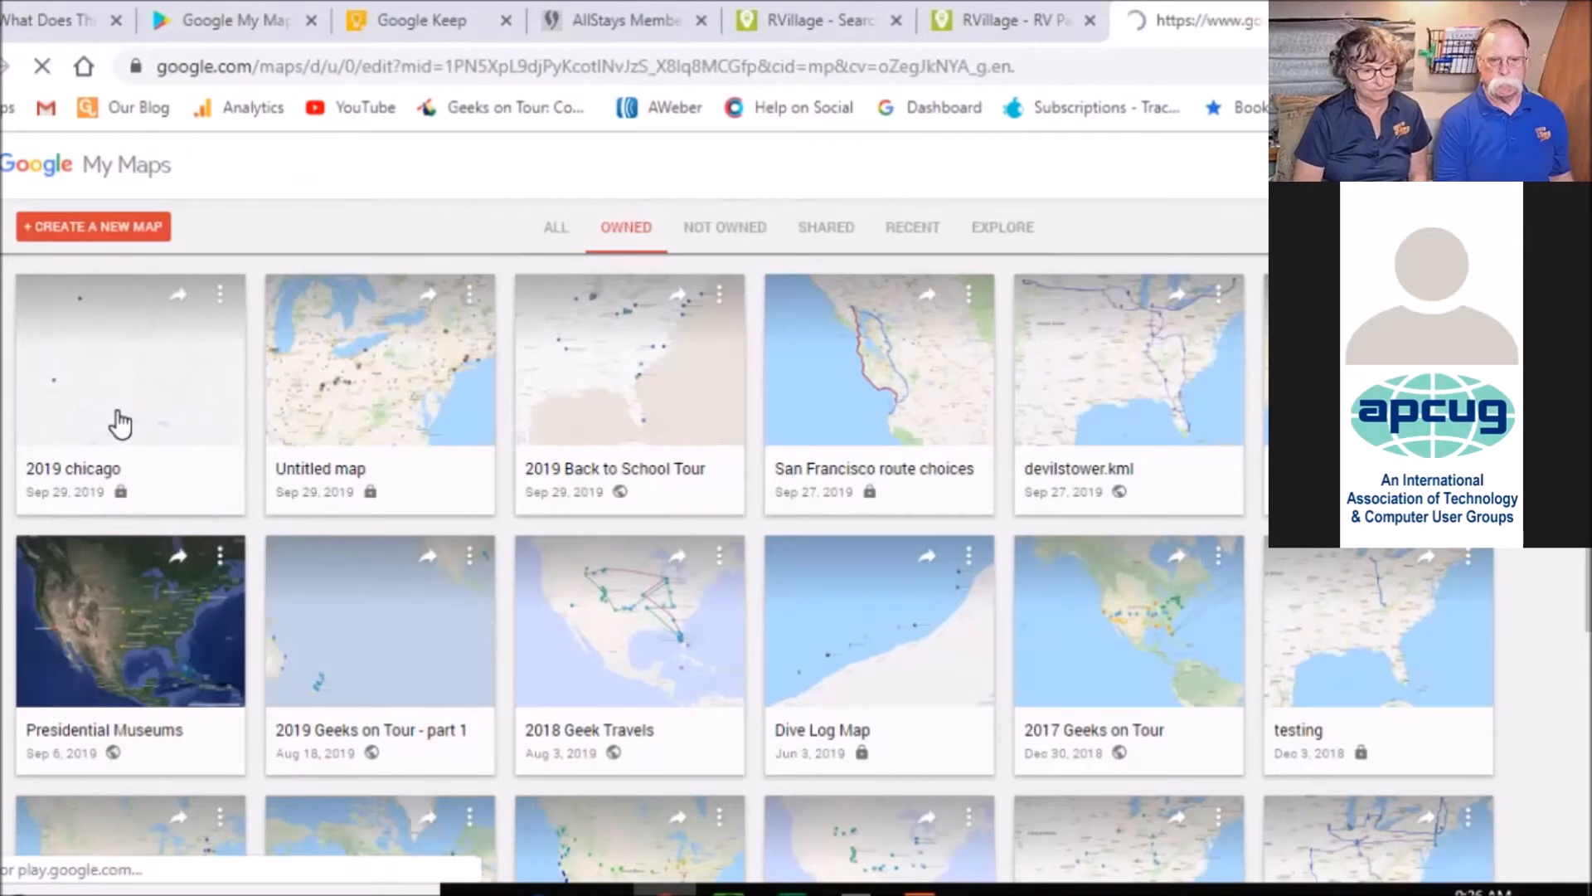
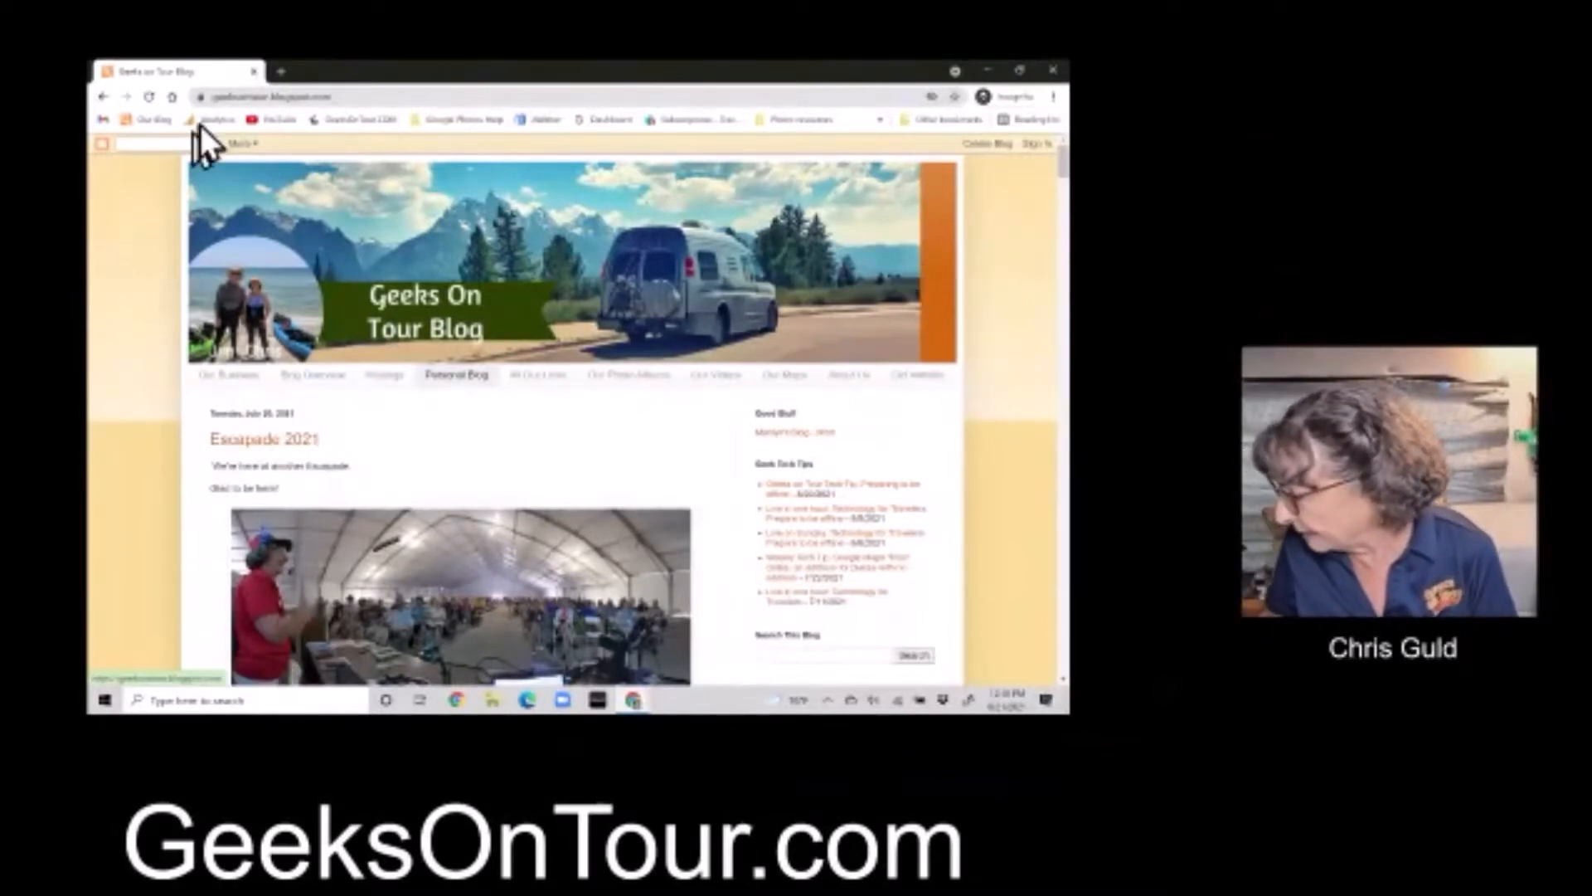
From the blog's Our Maps page, open the 2019 Late Summer Teaching Tour live map
left_click(794, 379)
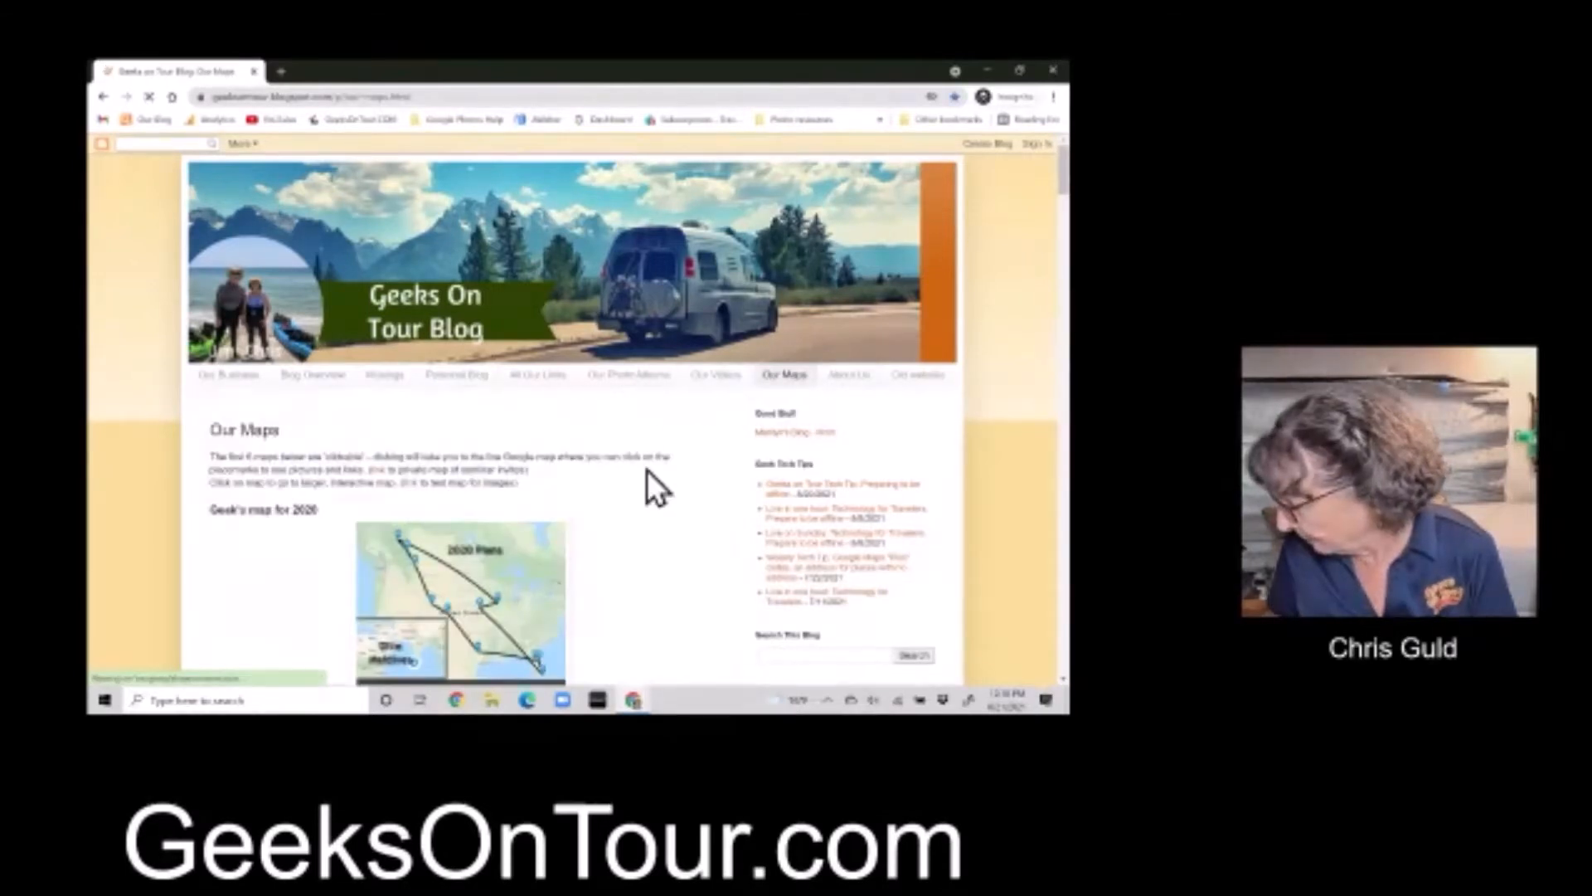
scroll(646, 471, "down", 3)
scroll(644, 469, "down", 3)
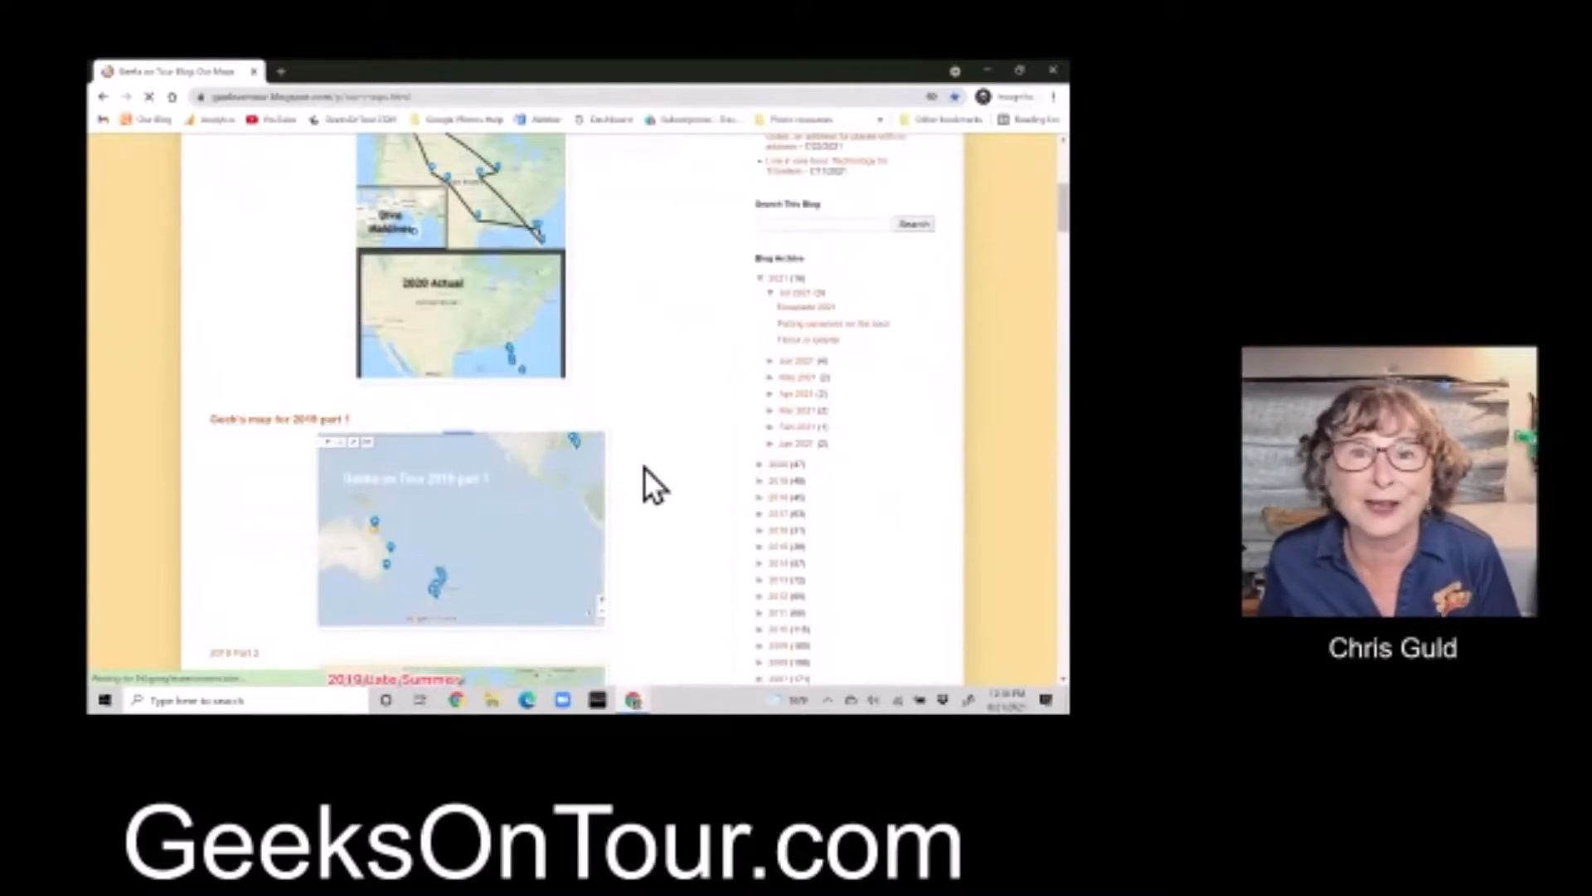
scroll(642, 468, "down", 4)
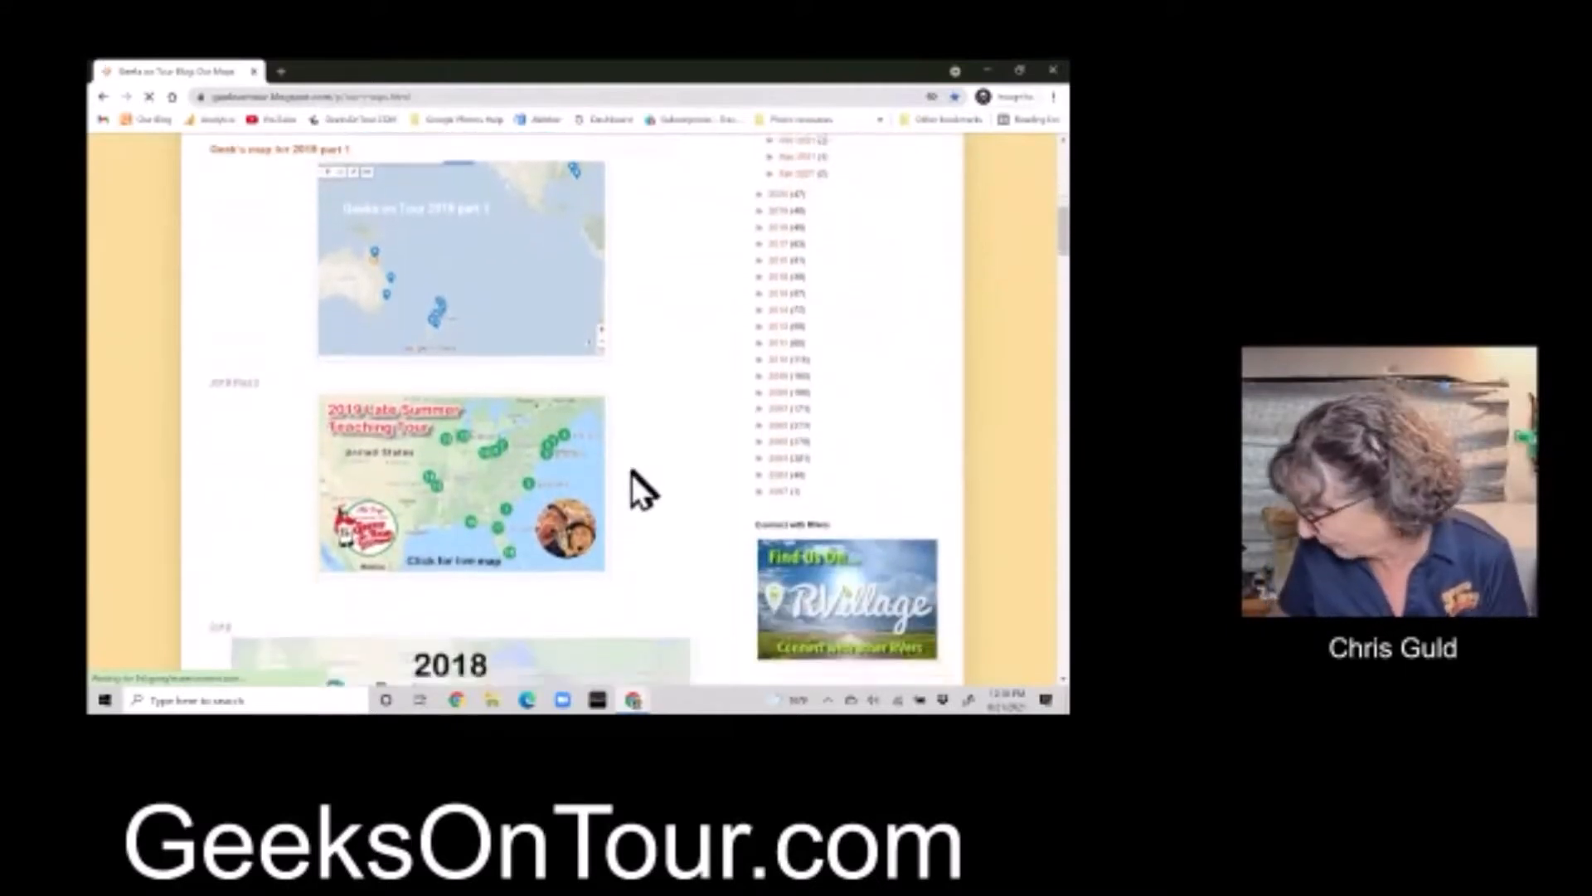
scroll(634, 473, "down", 1)
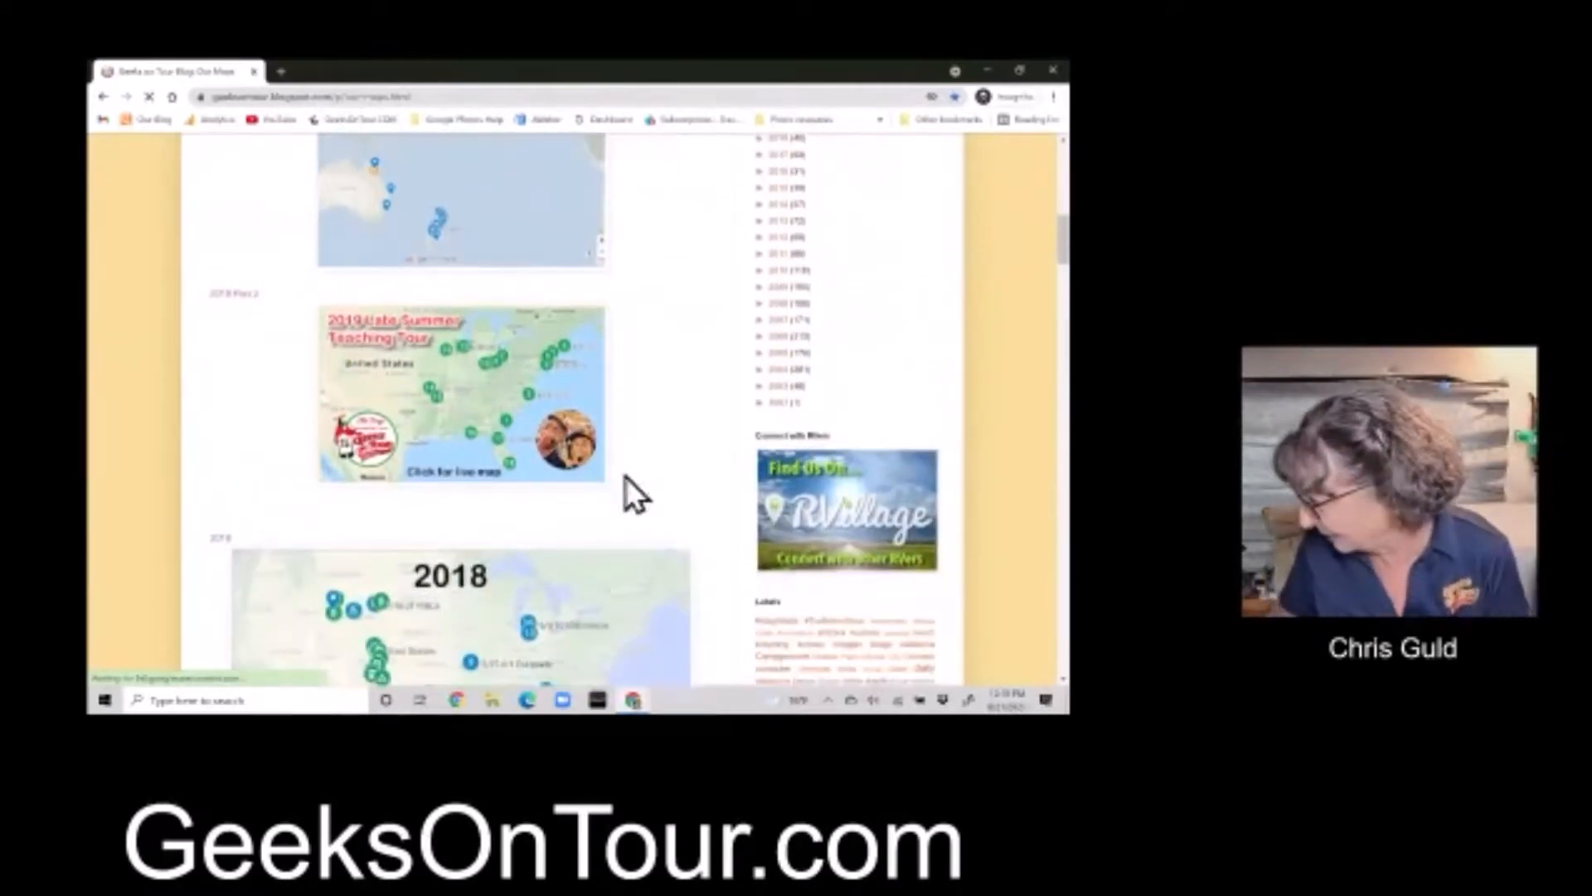
left_click(419, 396)
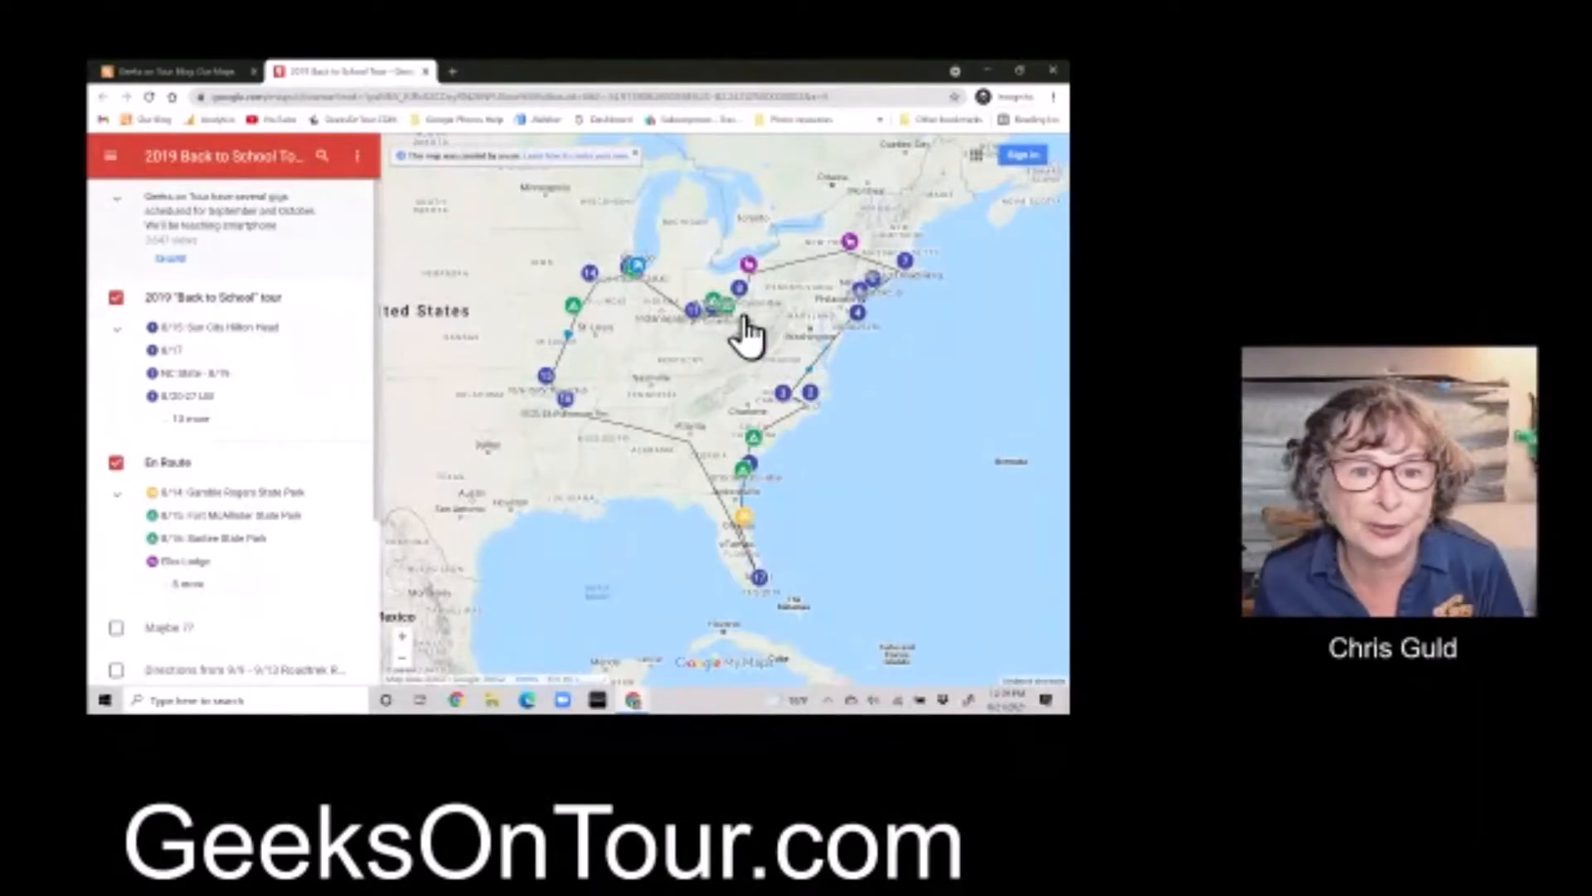
Zoom into Ohio and show the 9/16 6:00pm Canton User Group stop's details
scroll(751, 323, "up", 3)
scroll(743, 327, "up", 2)
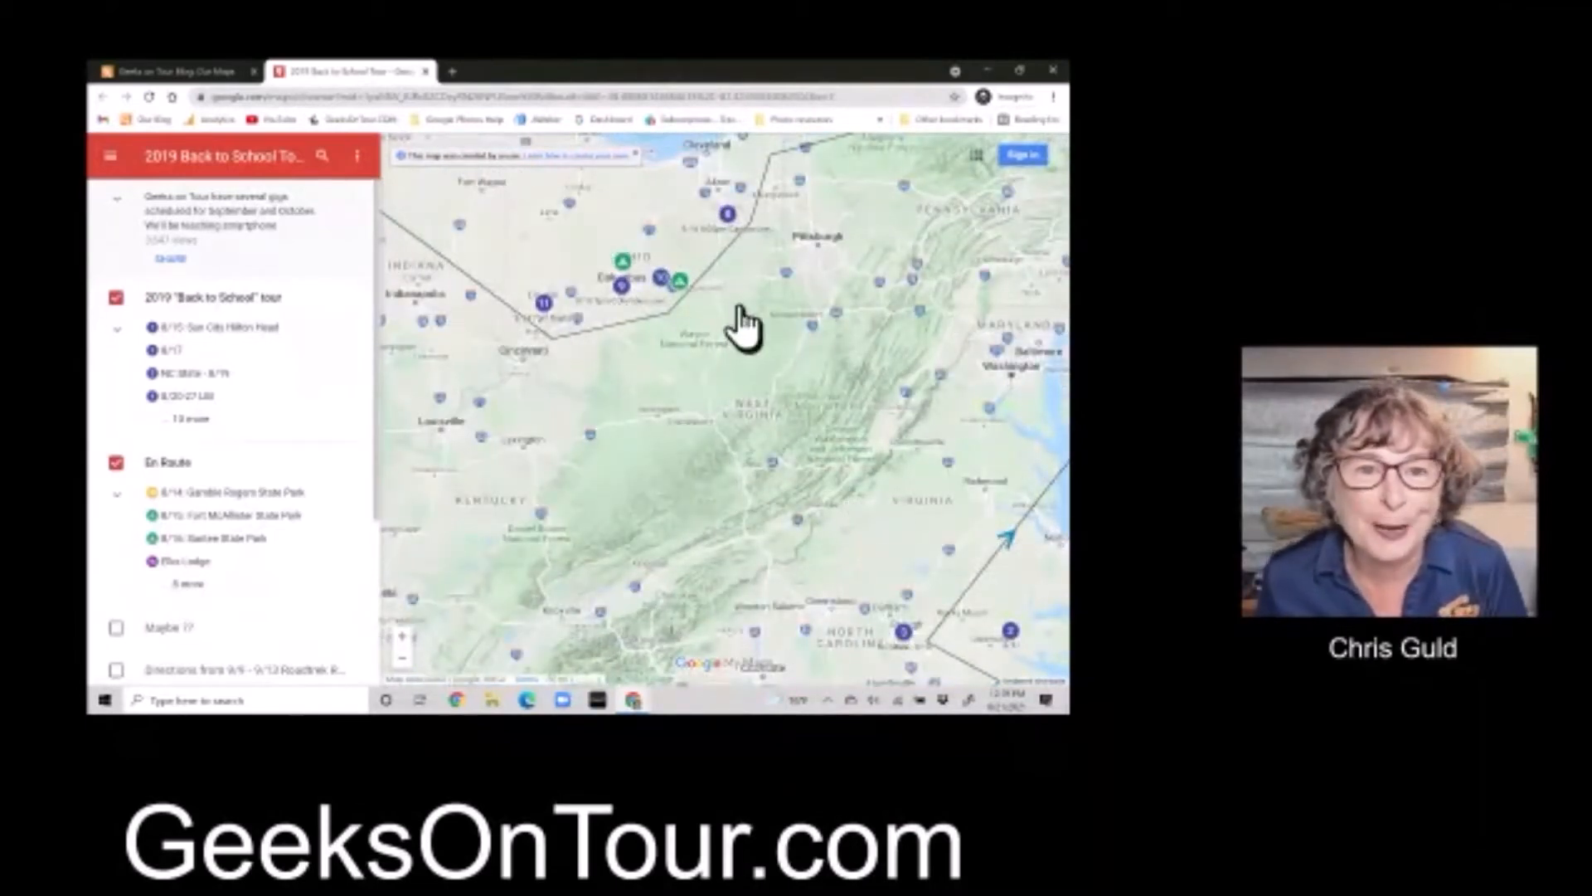
left_click_drag(734, 296, 749, 356)
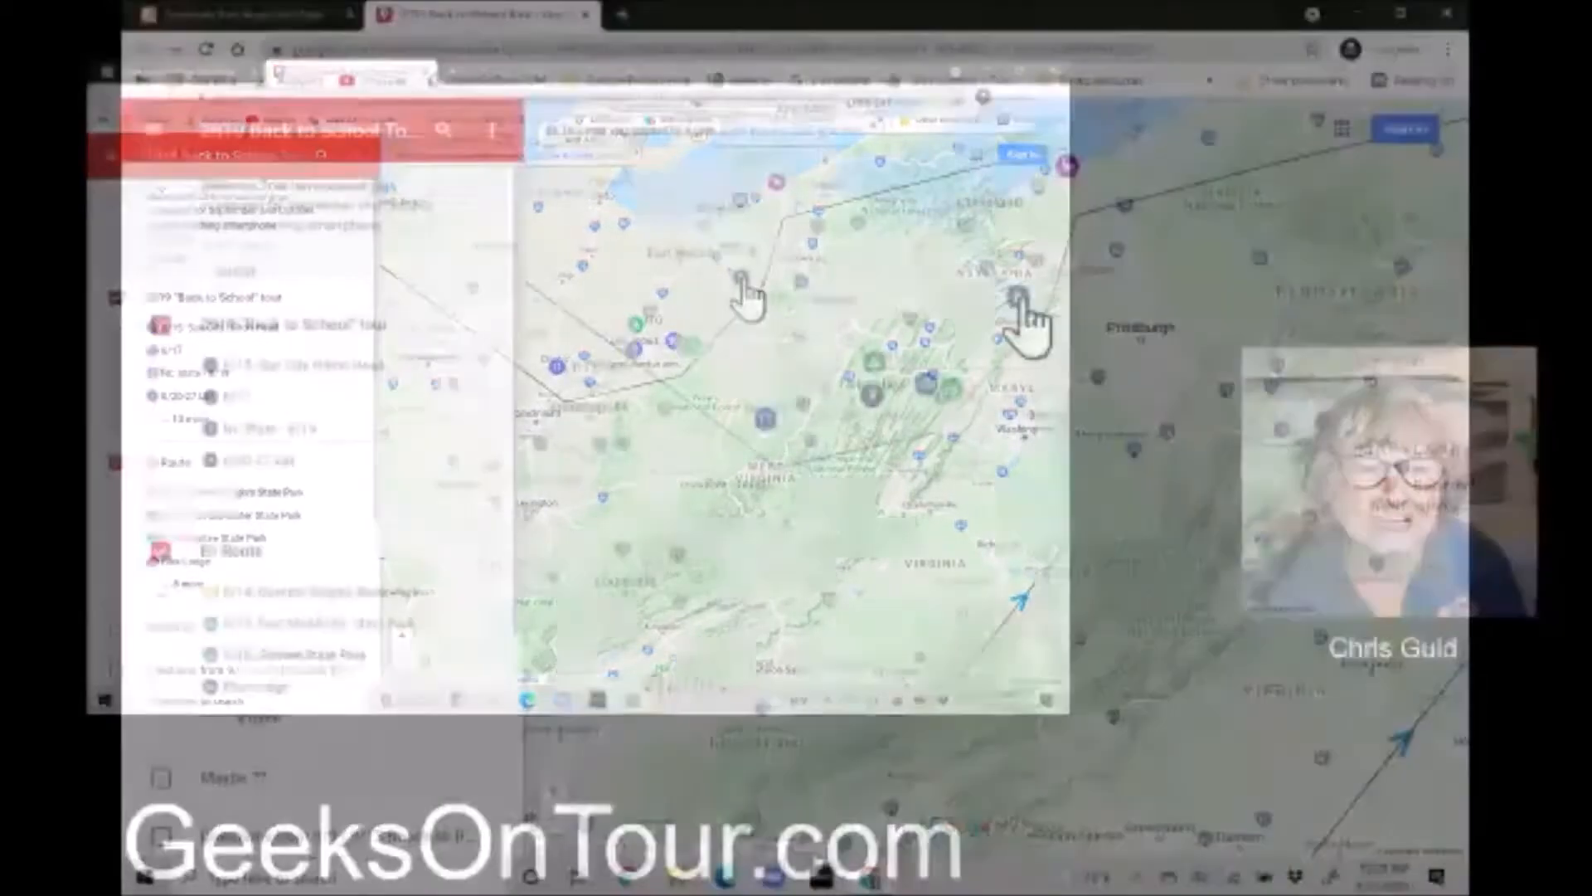
left_click(741, 277)
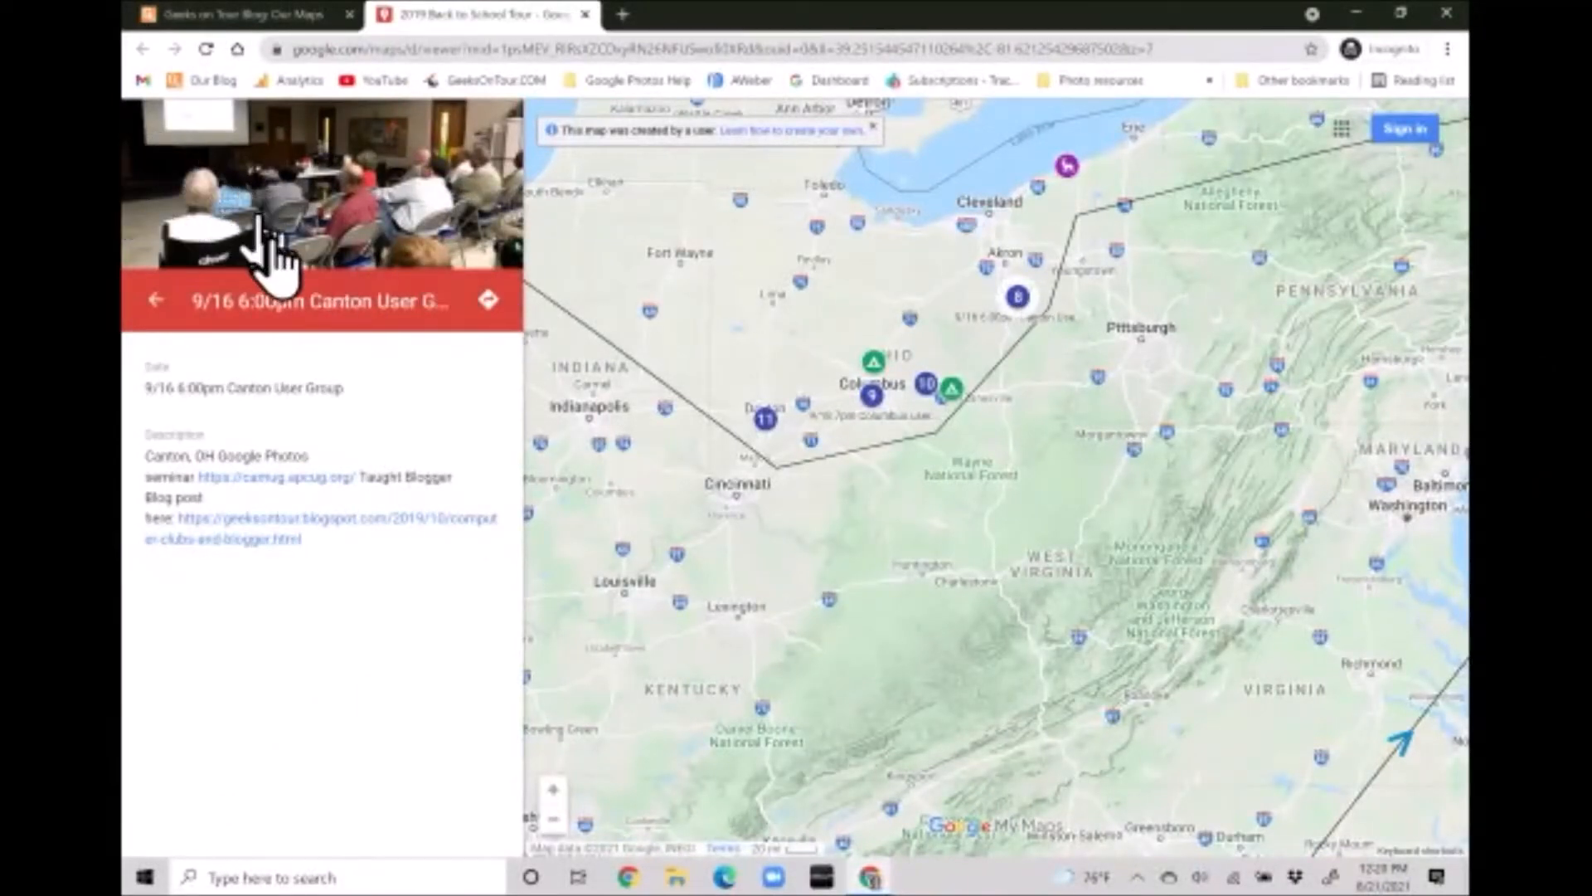
View the Canton photo full size, then browse the Columbus, Newark and Dayton stops
left_click(365, 208)
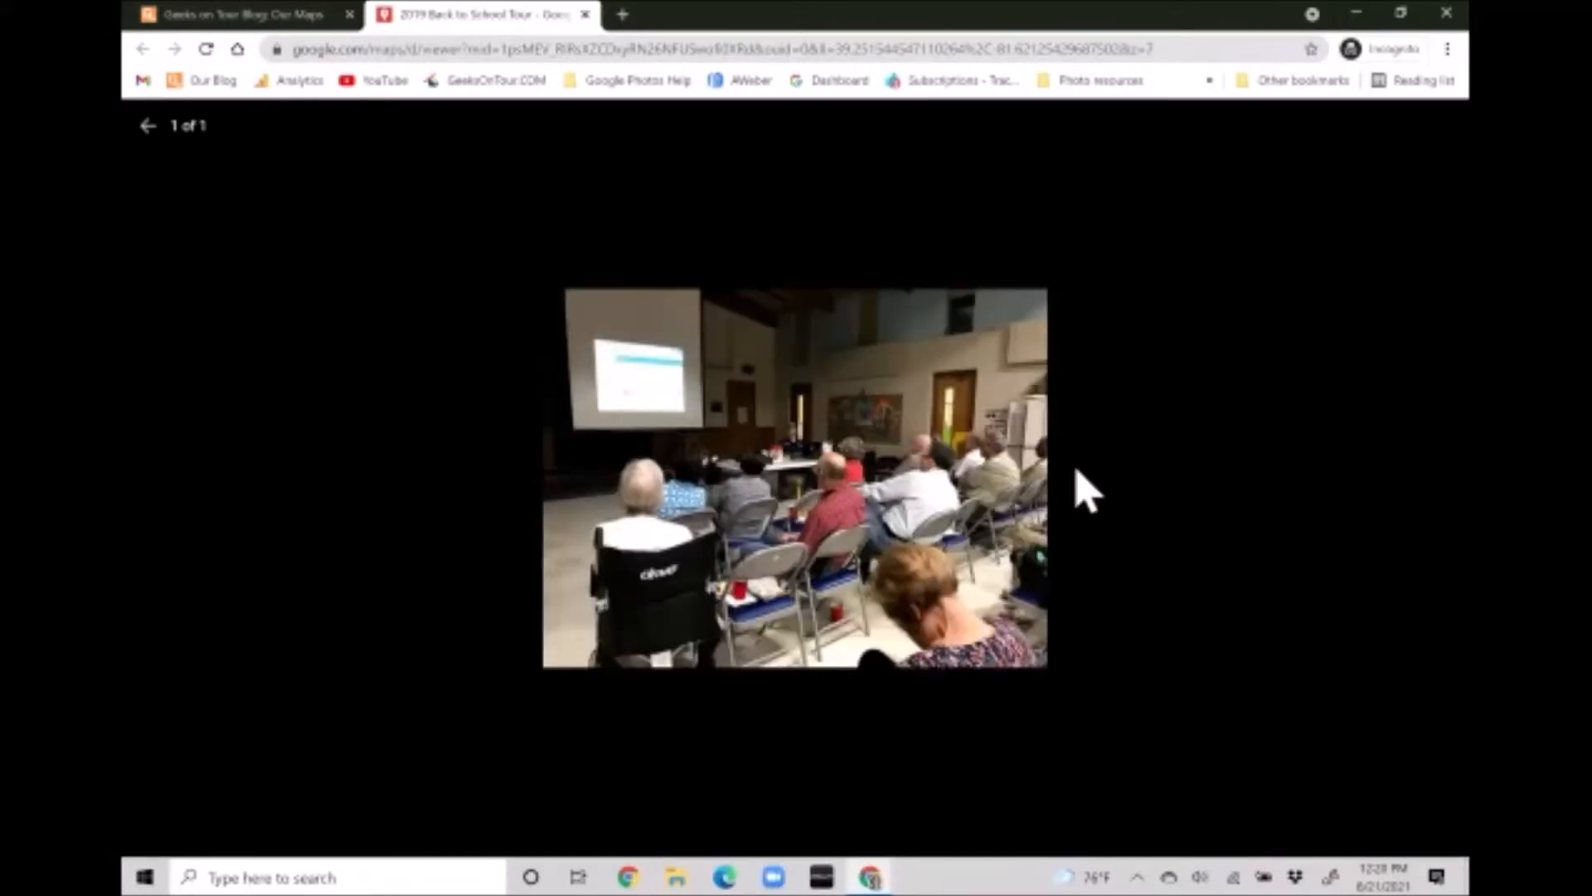
left_click(147, 126)
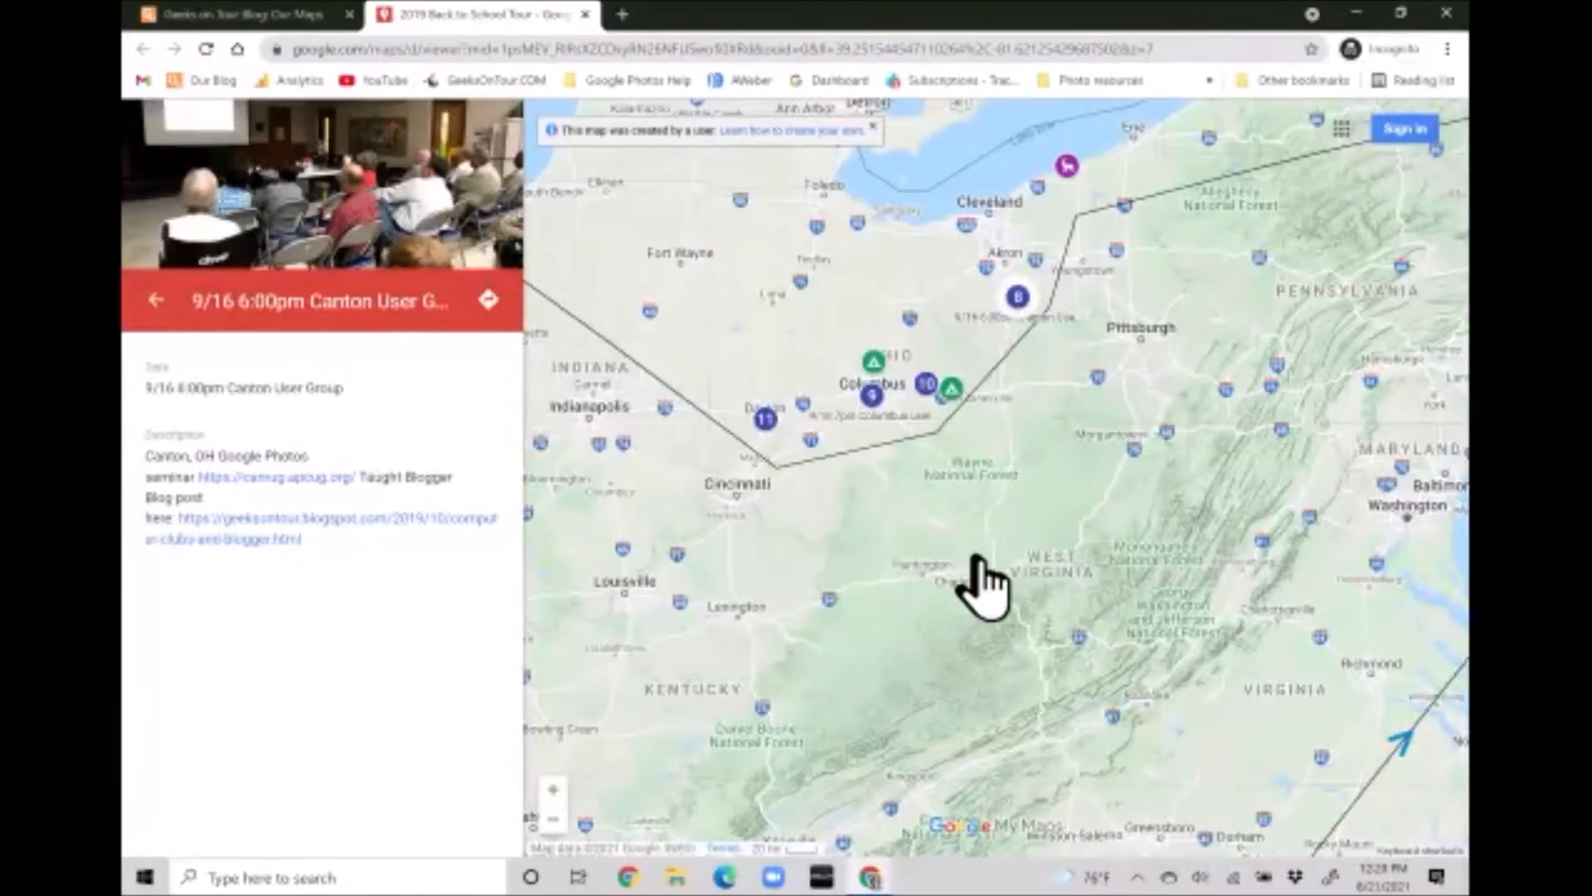
left_click(870, 396)
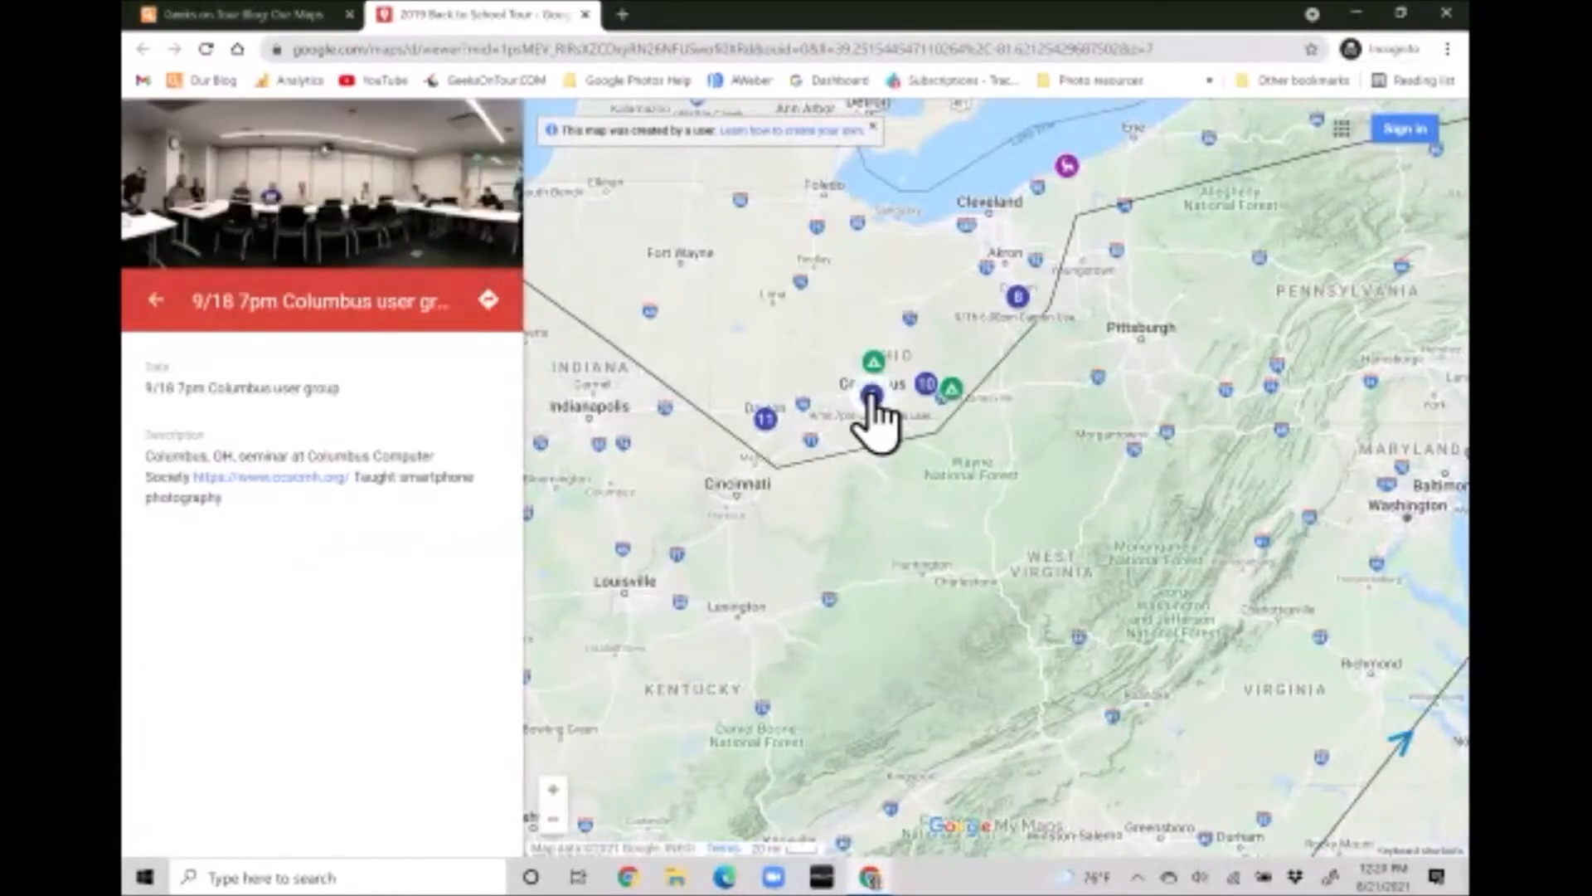
left_click(927, 385)
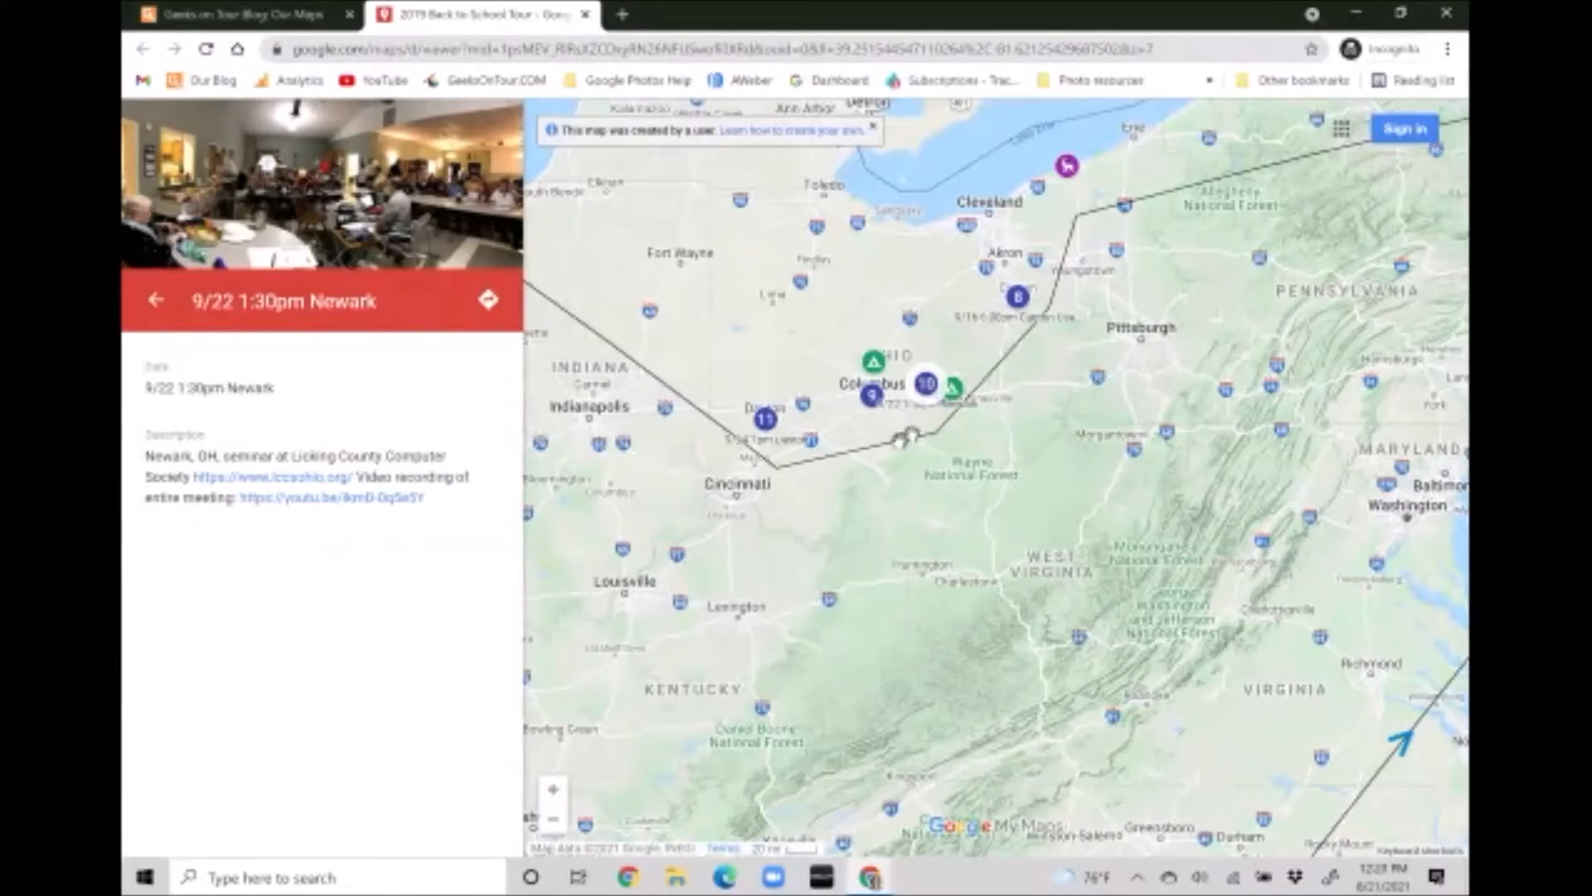
left_click(766, 420)
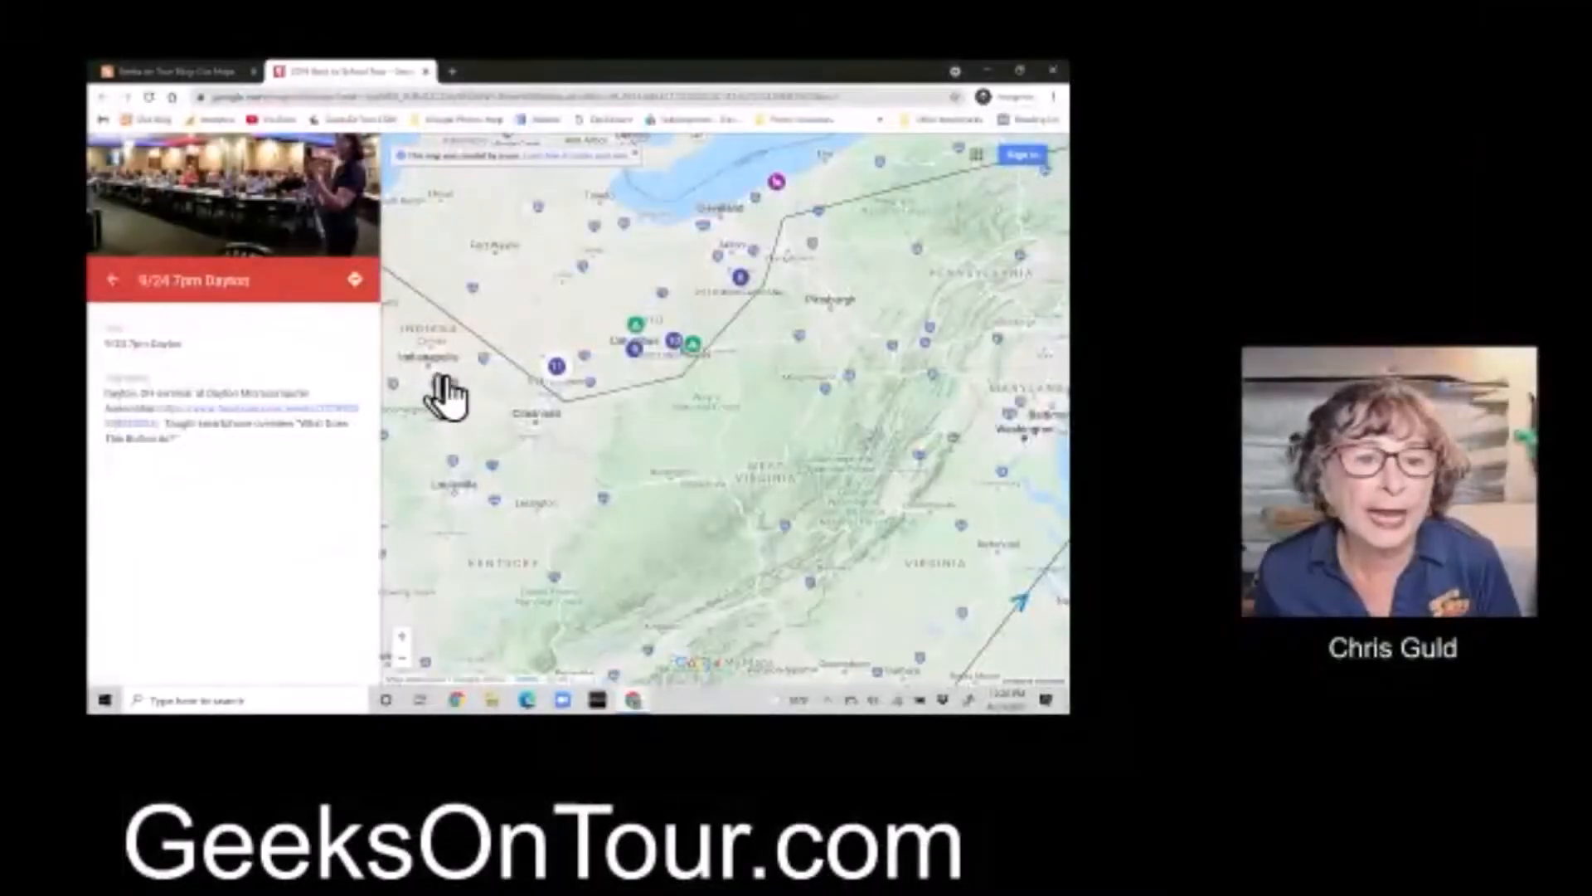
Pan to Chicago, view the photo-less 9/28 CAEUG stop, then close the map's tab
left_click_drag(509, 409, 789, 604)
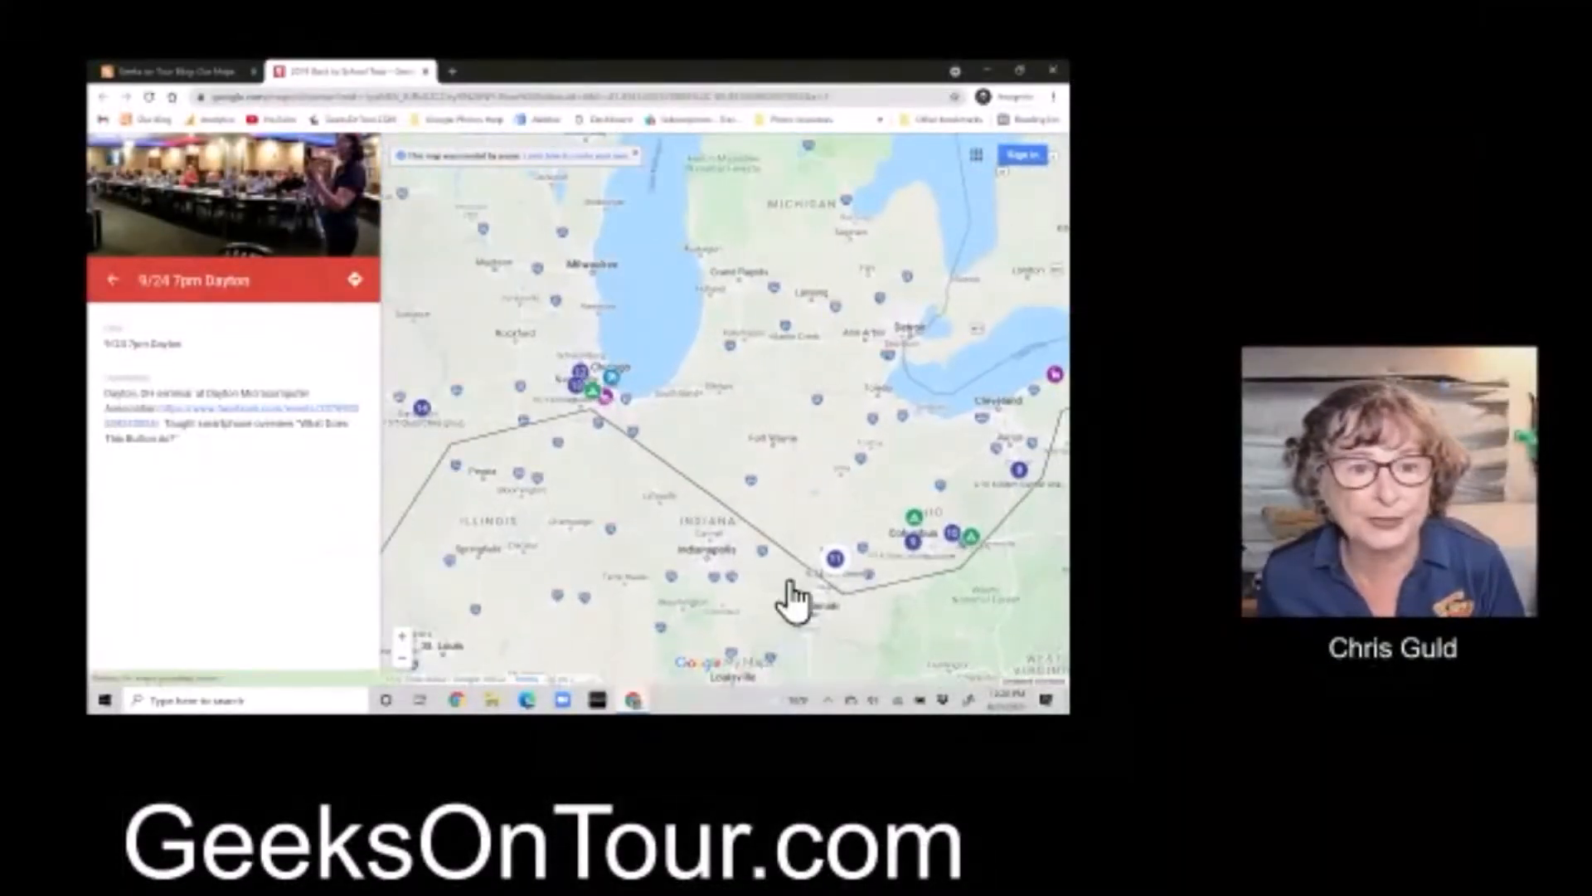
scroll(545, 385, "up", 2)
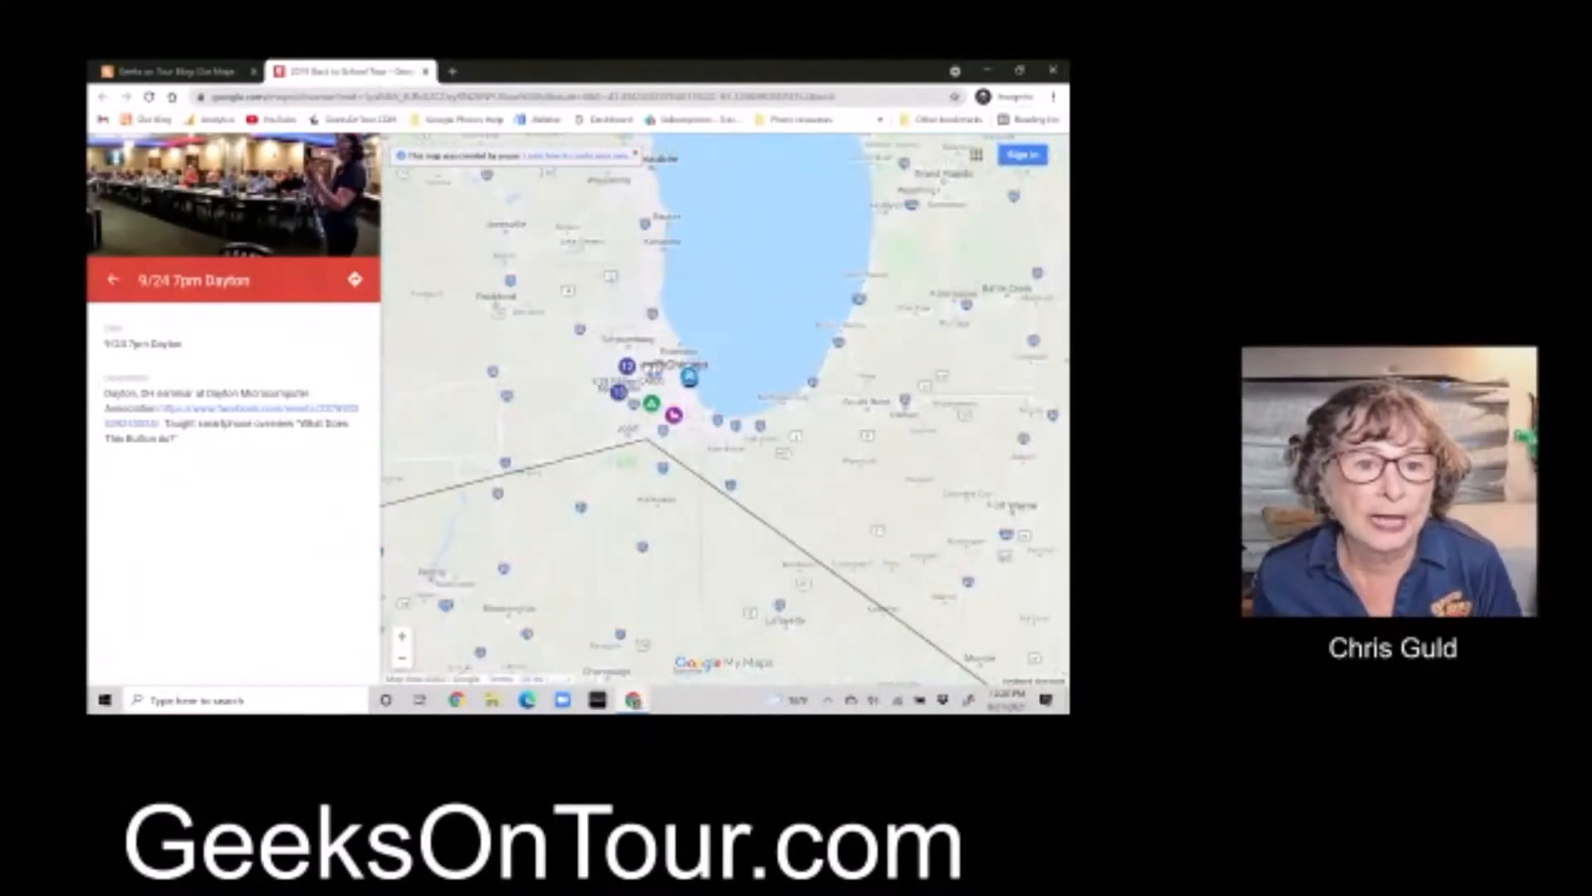
left_click(631, 375)
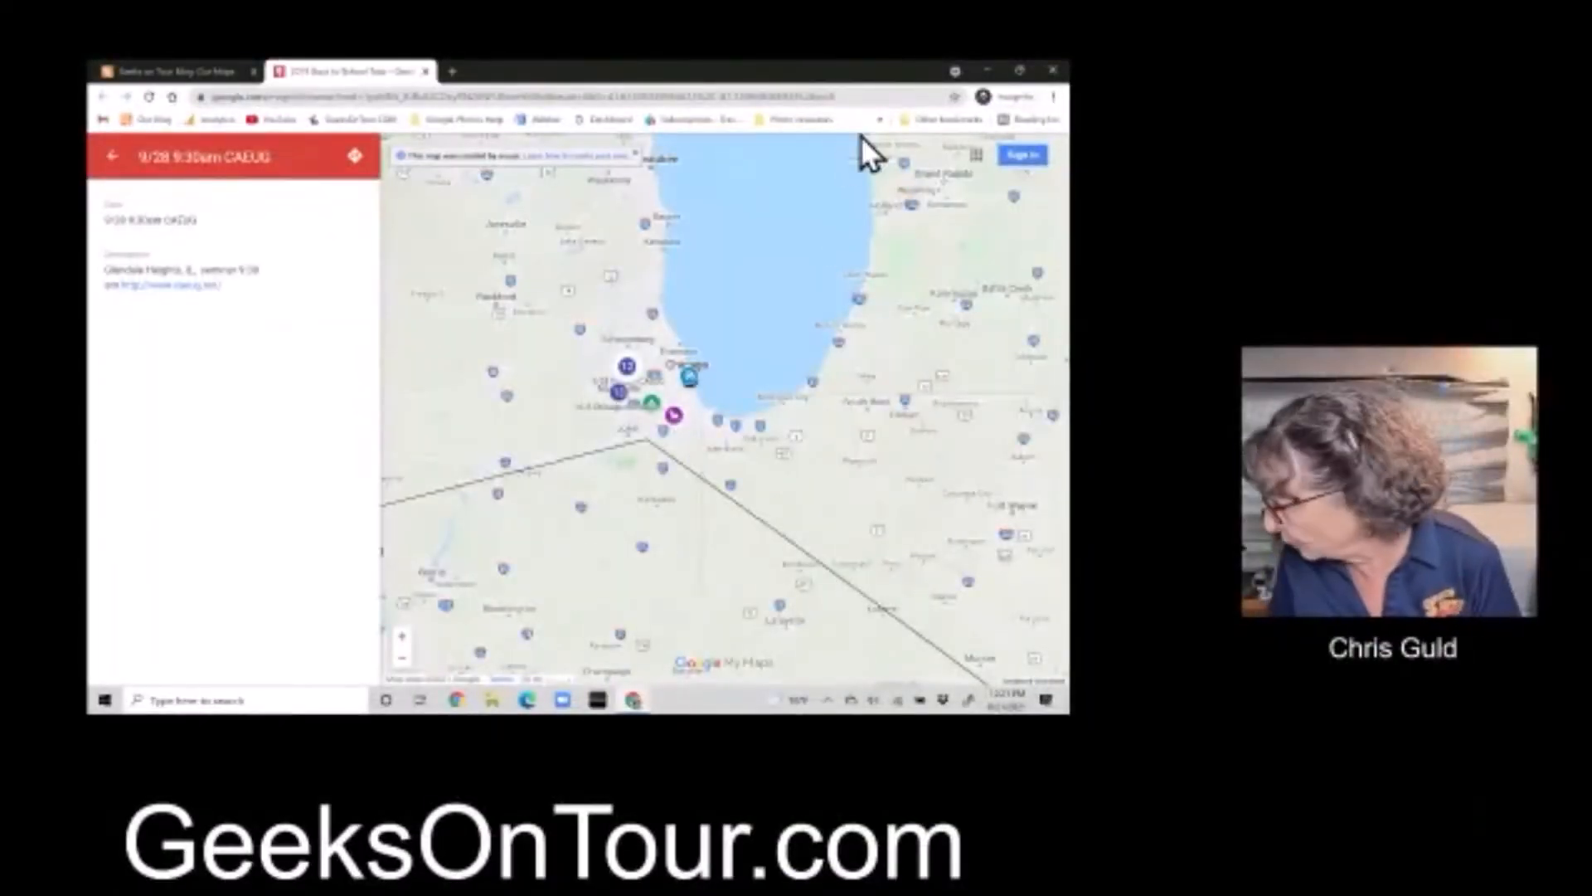
left_click(1053, 71)
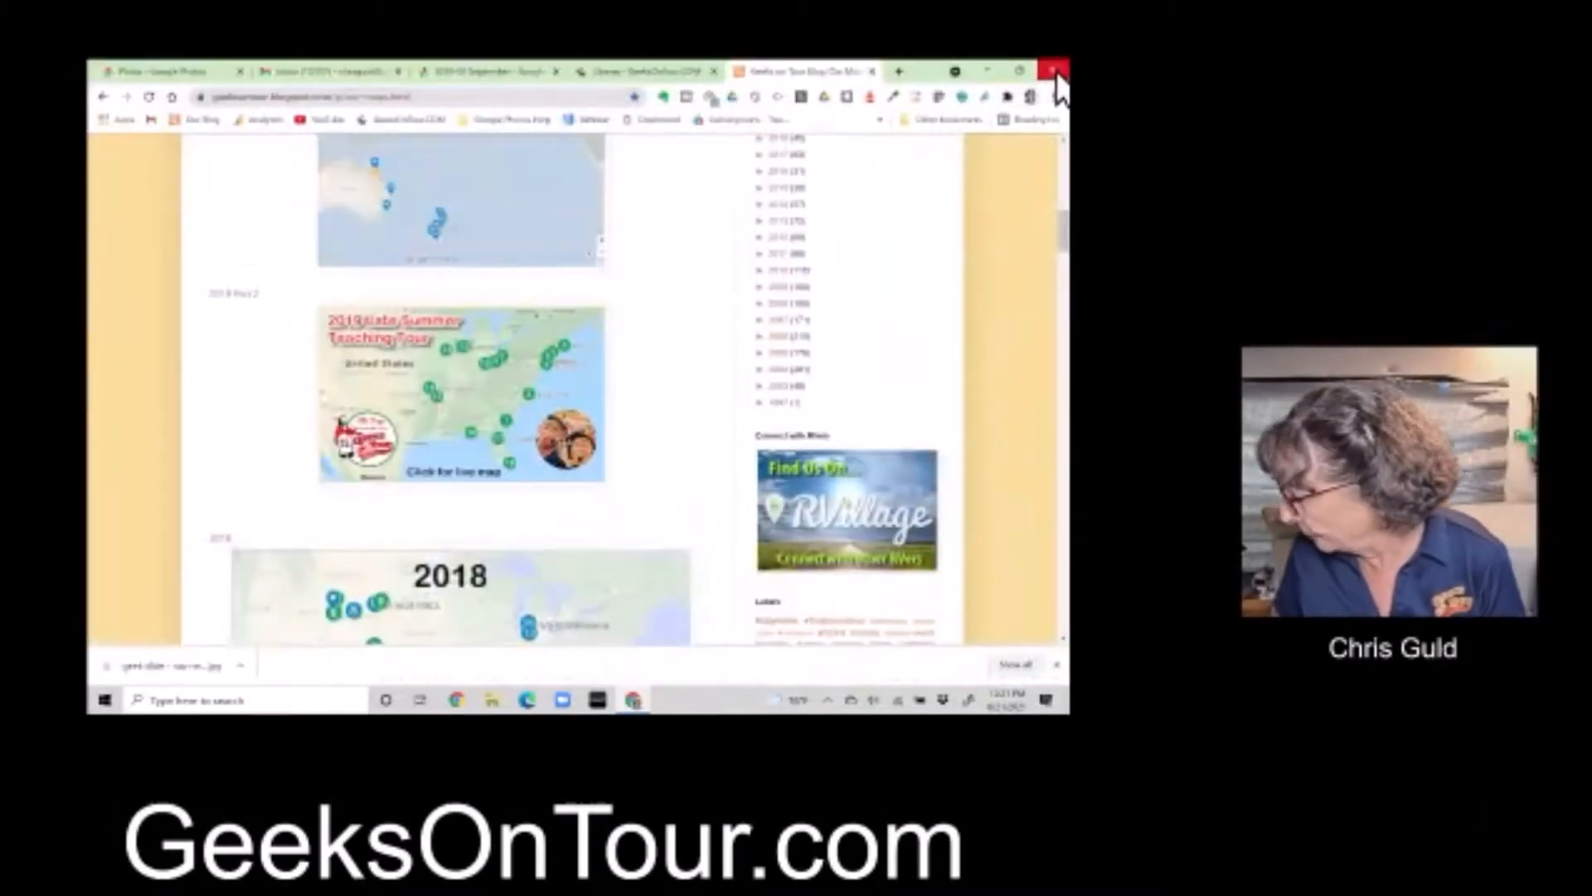
Load the My Maps site in a new browser tab
left_click(898, 71)
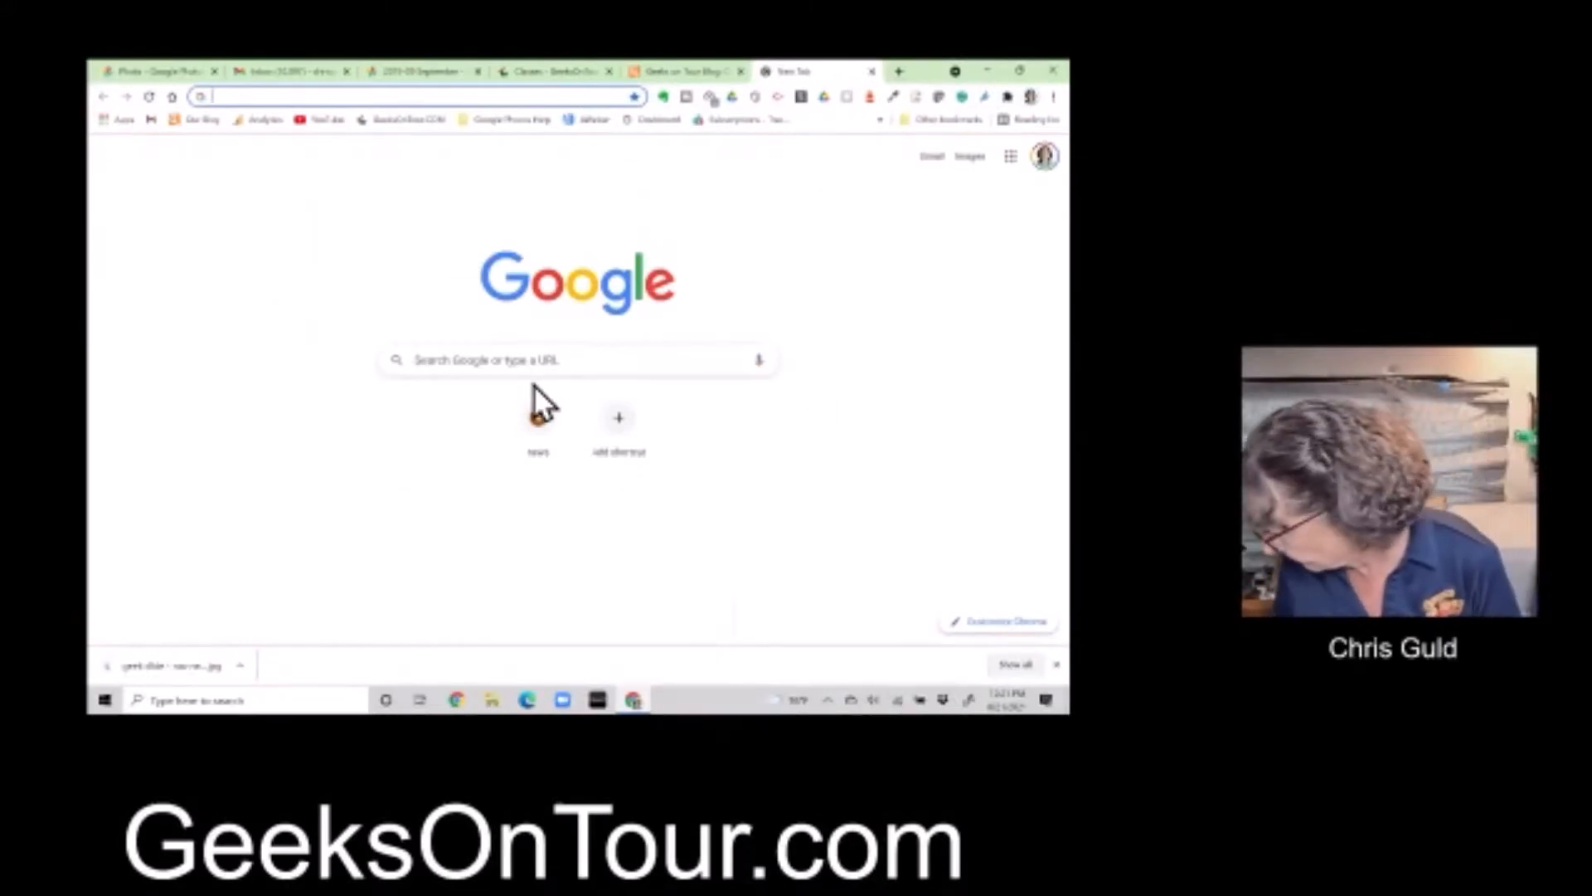
type("mymaps.google.com")
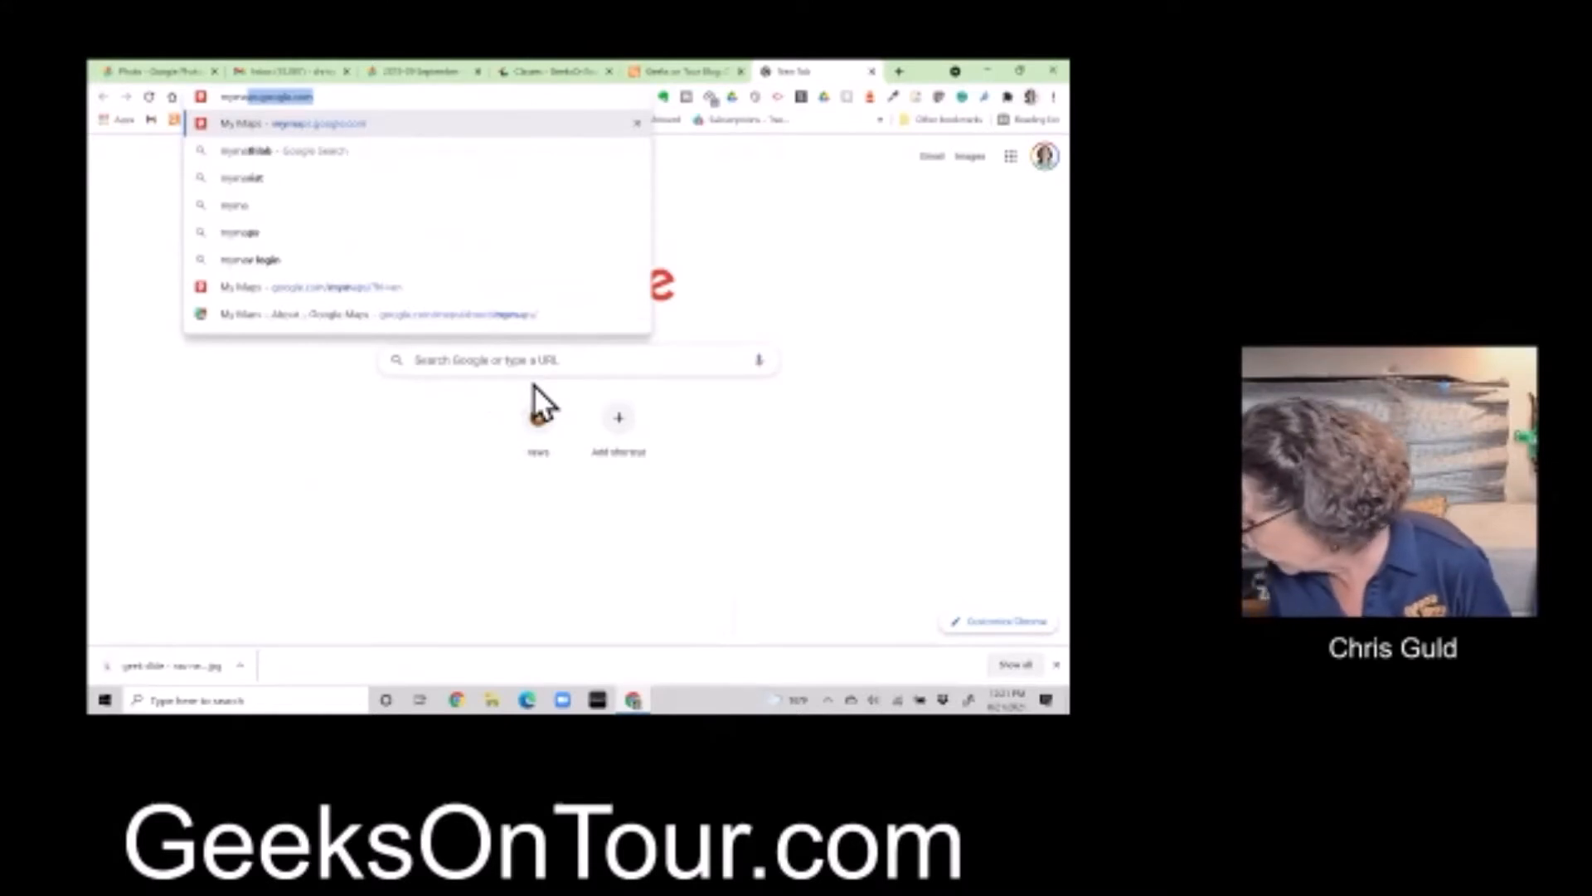
key("Return")
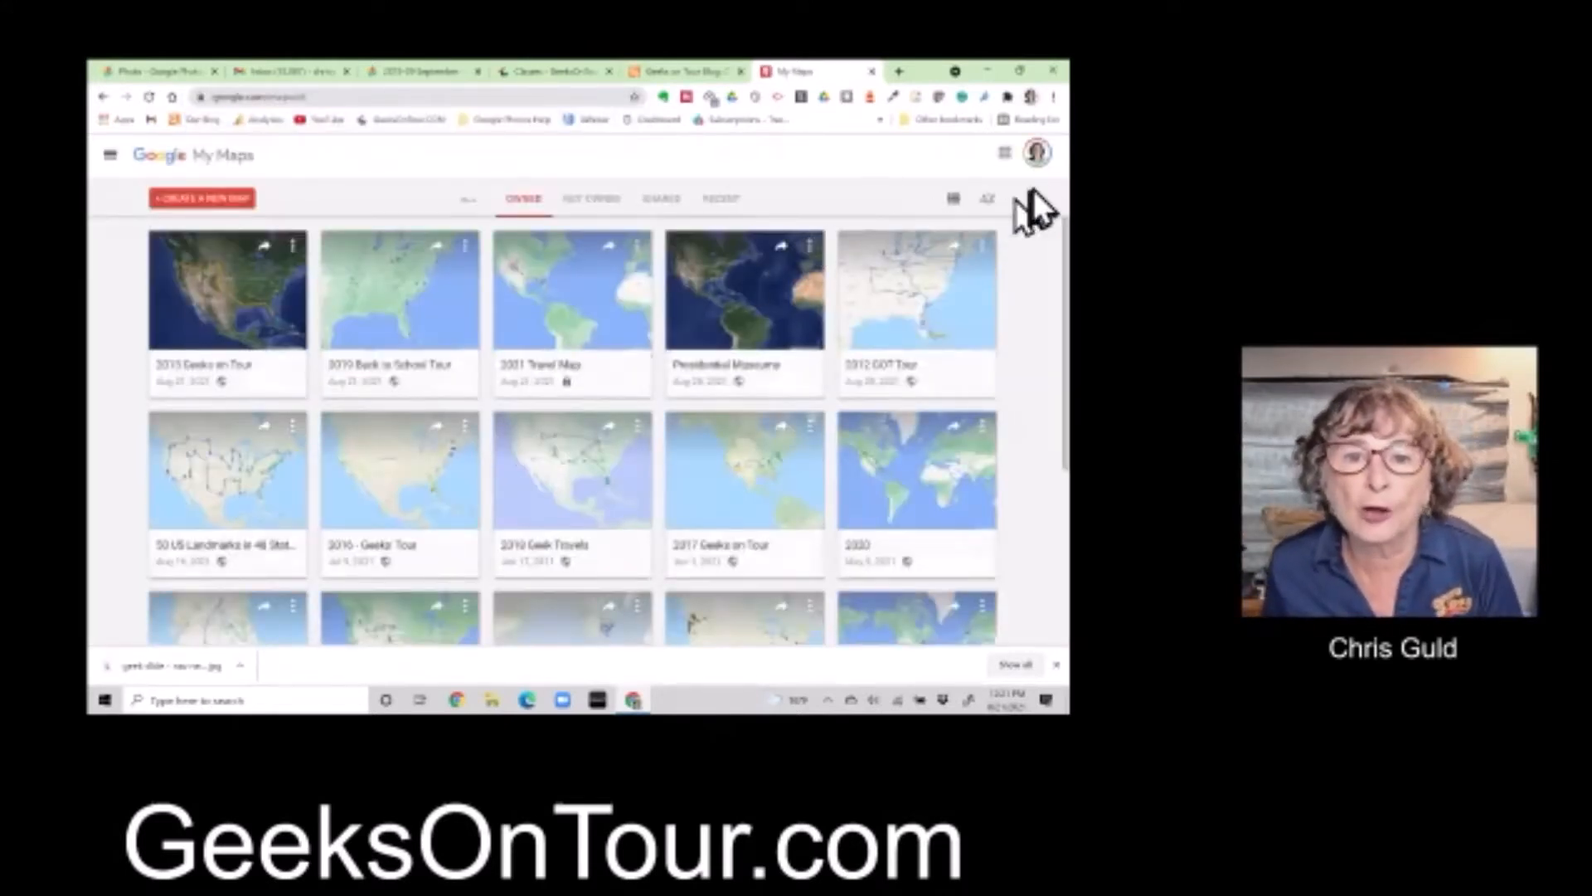
Check the signed-in account and open the 2019 Back to School Tour map for editing
left_click(1034, 154)
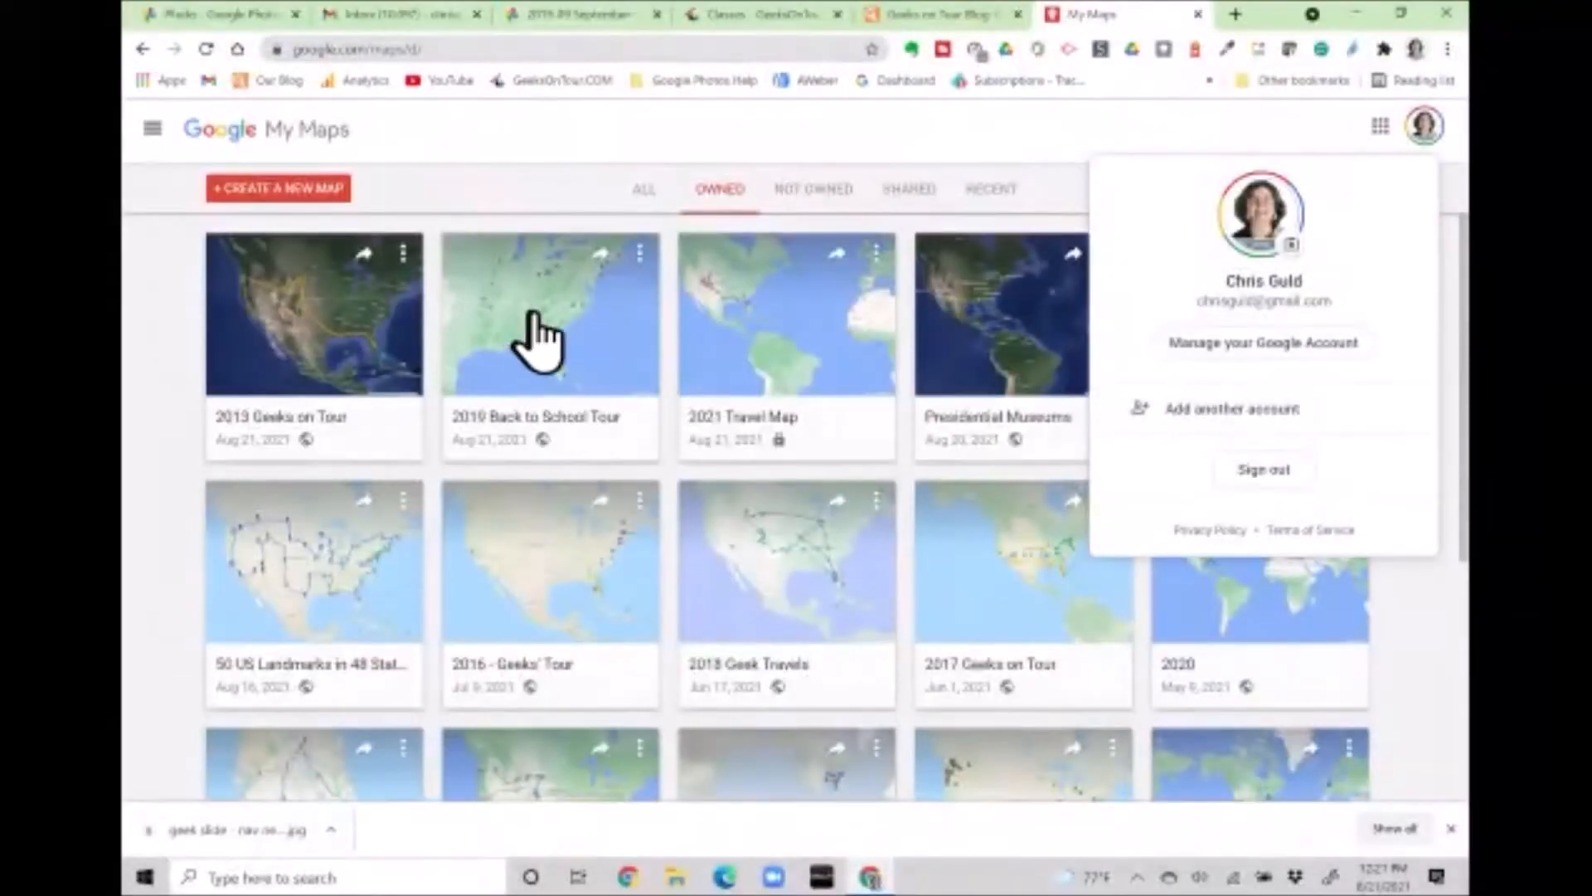
left_click(539, 344)
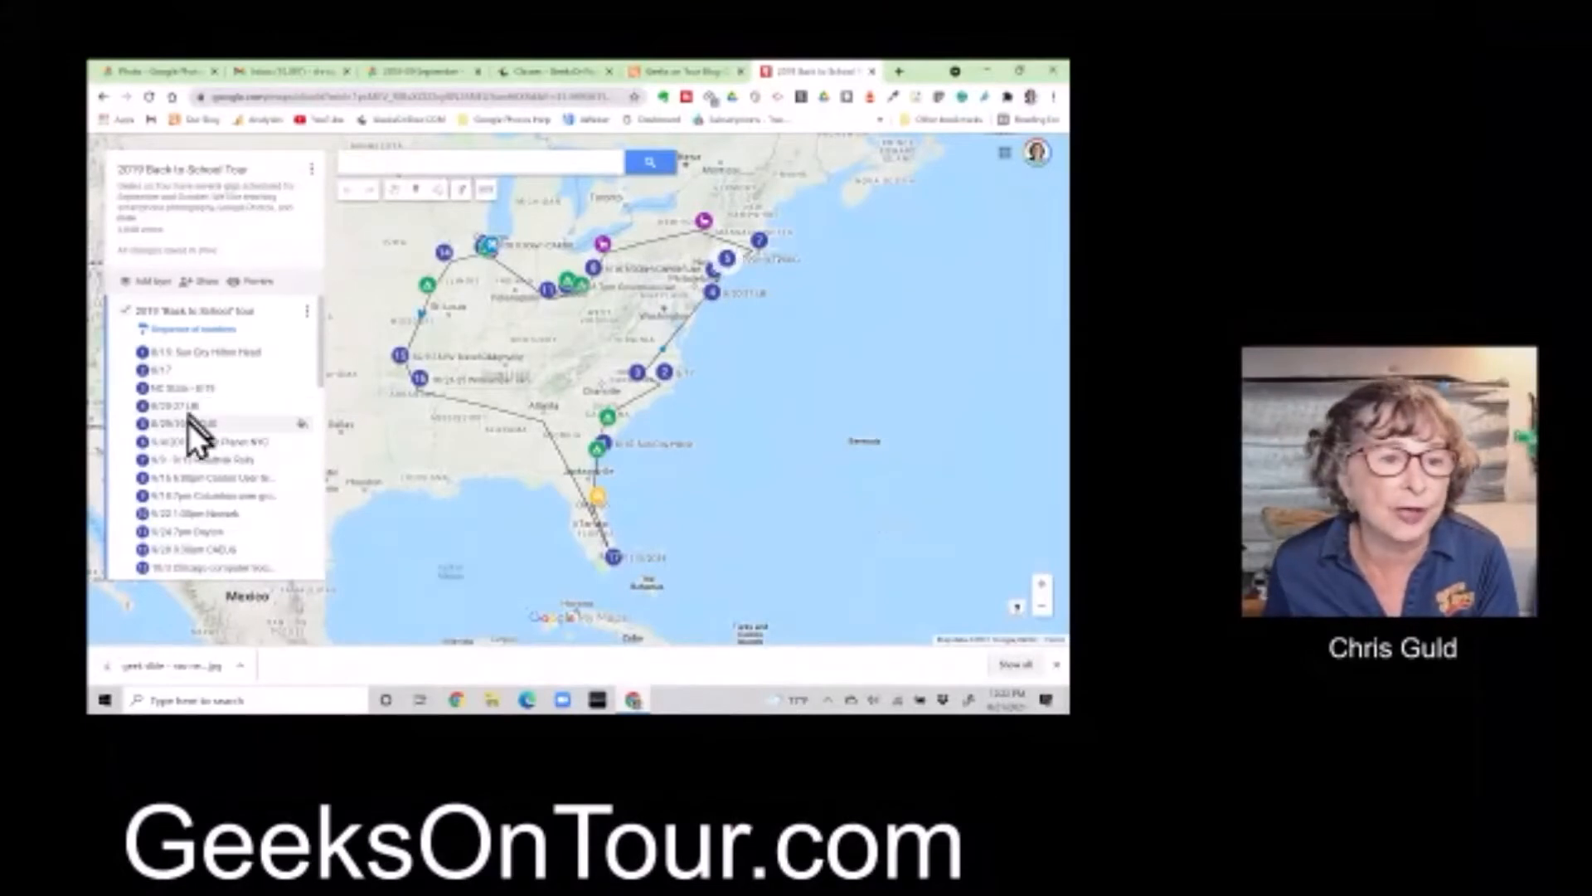
Select the '9/28 9:30am CAEUG' entry in the layer list
left_click(195, 552)
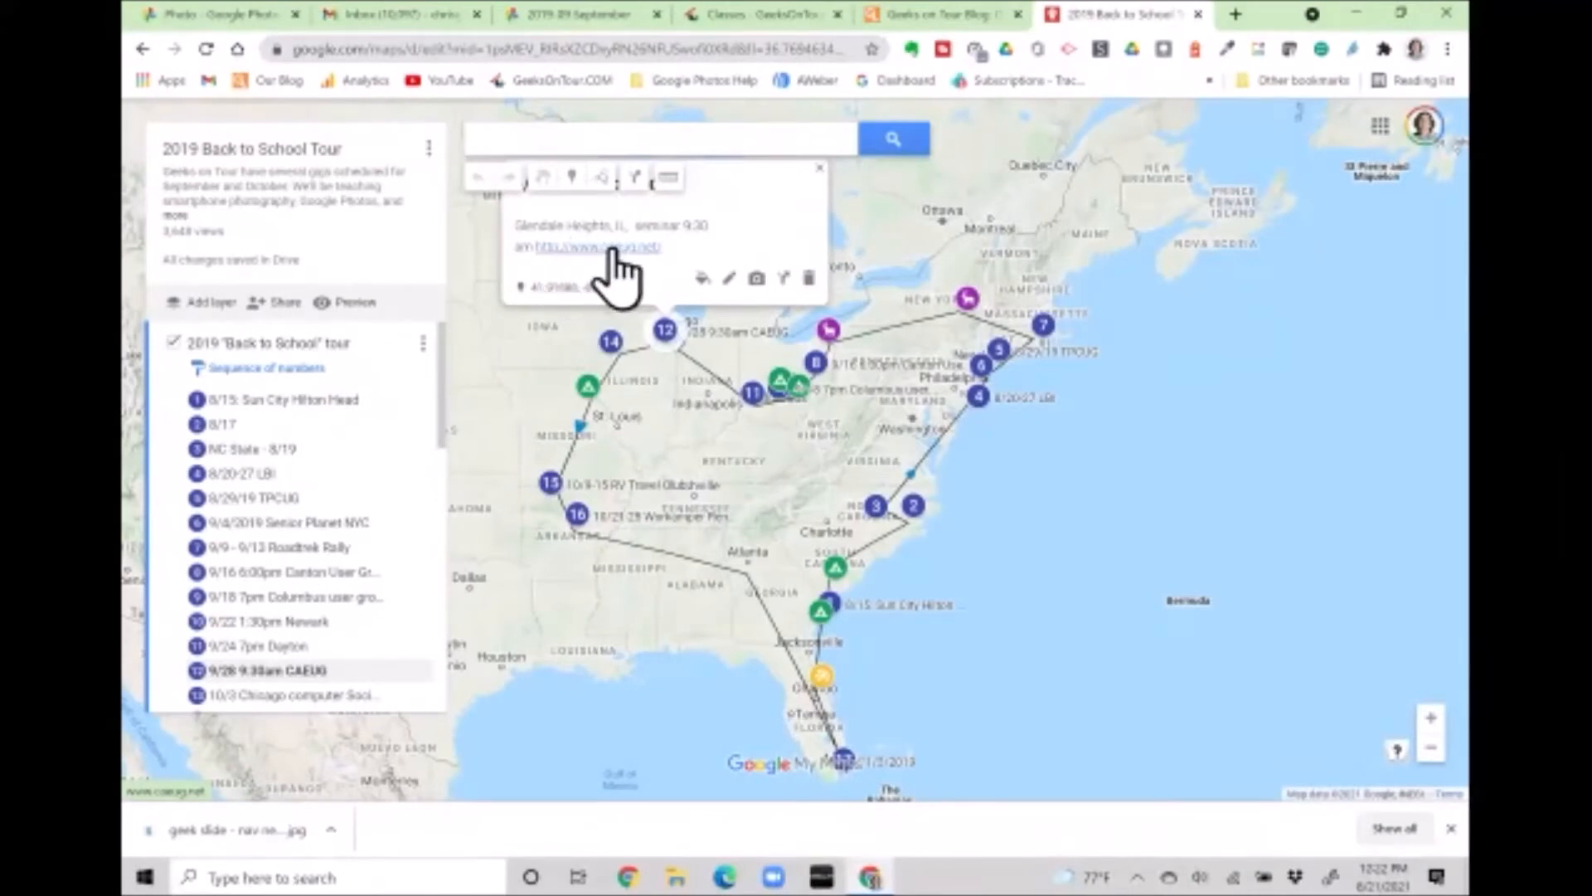
Start adding an image to the 9/28 CAEUG place
left_click(757, 280)
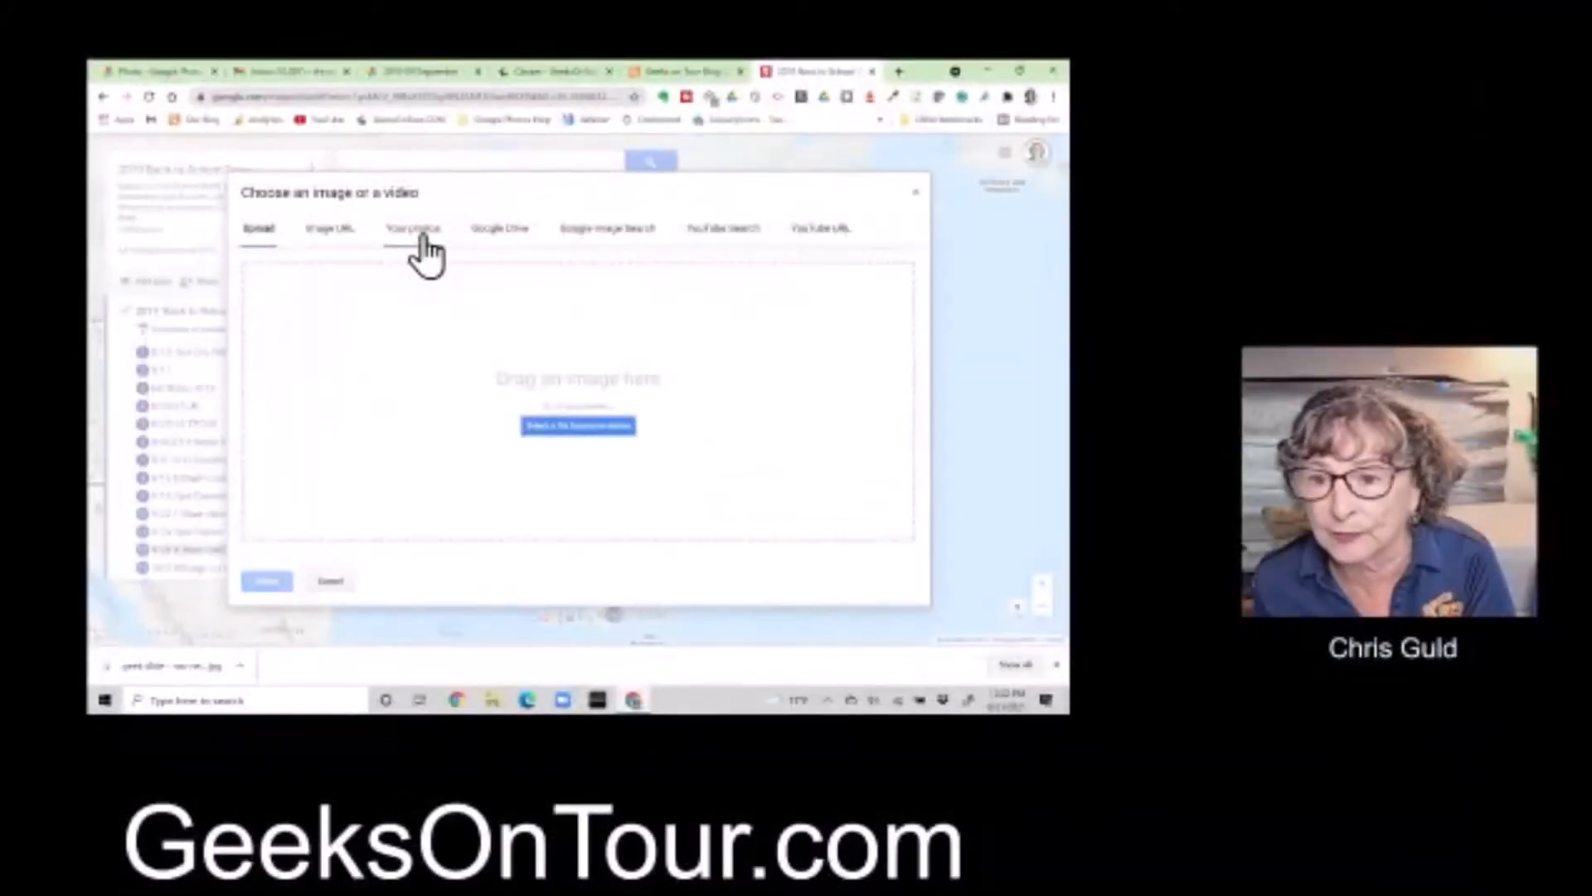
Attach the group meeting photo from the 2019-09 September Google Photos album
left_click(420, 236)
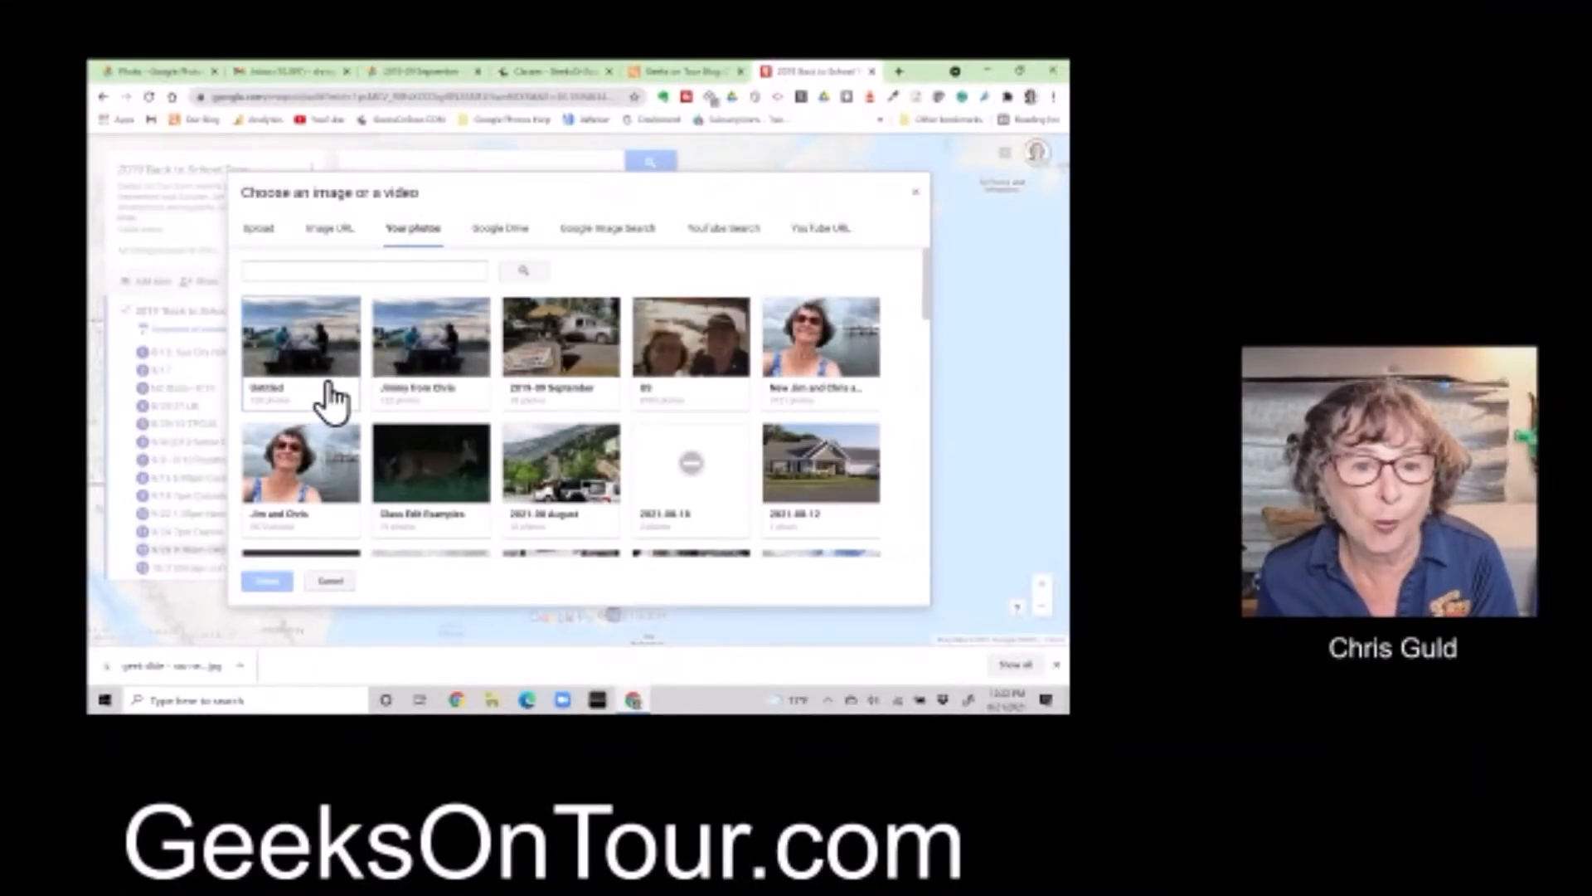
left_click(573, 357)
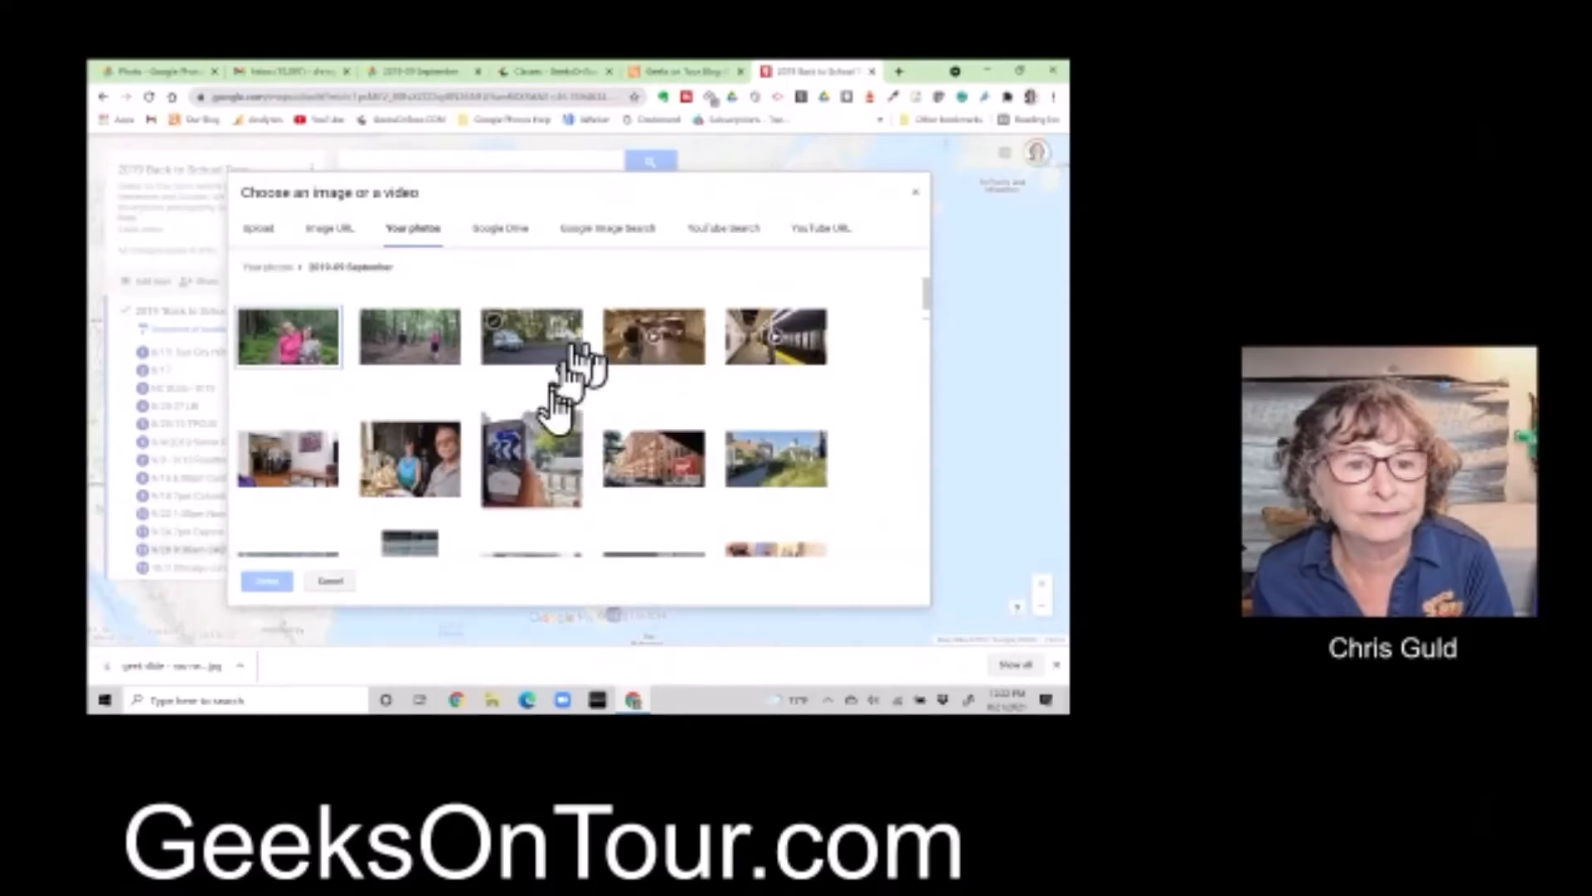
scroll(562, 450, "down", 5)
scroll(556, 449, "down", 2)
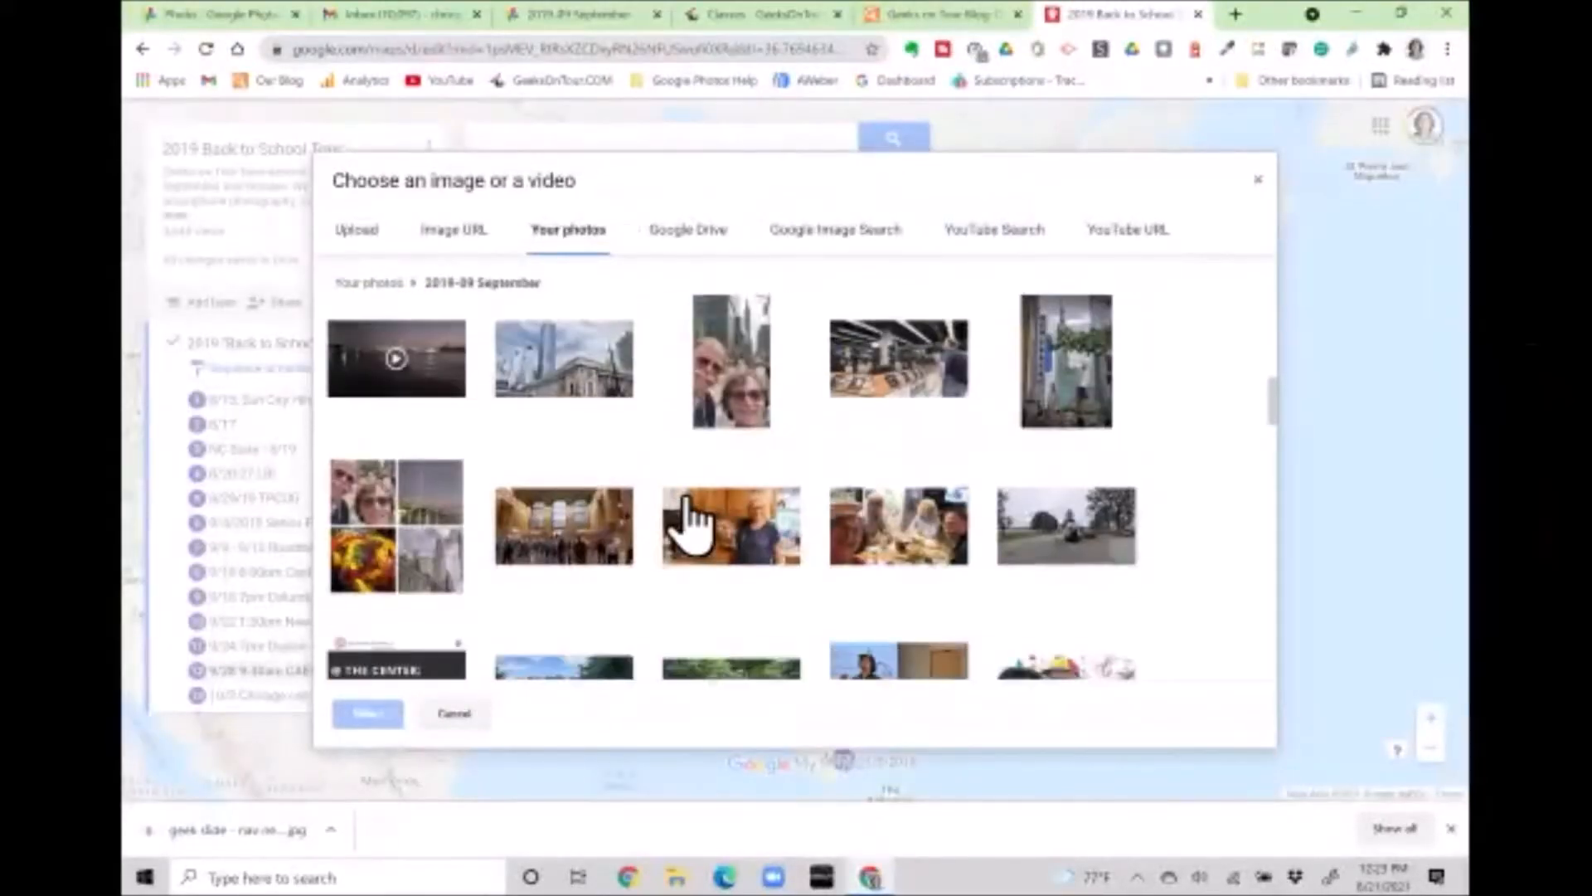
scroll(688, 519, "down", 6)
scroll(672, 468, "down", 3)
scroll(675, 472, "down", 3)
left_click(671, 454)
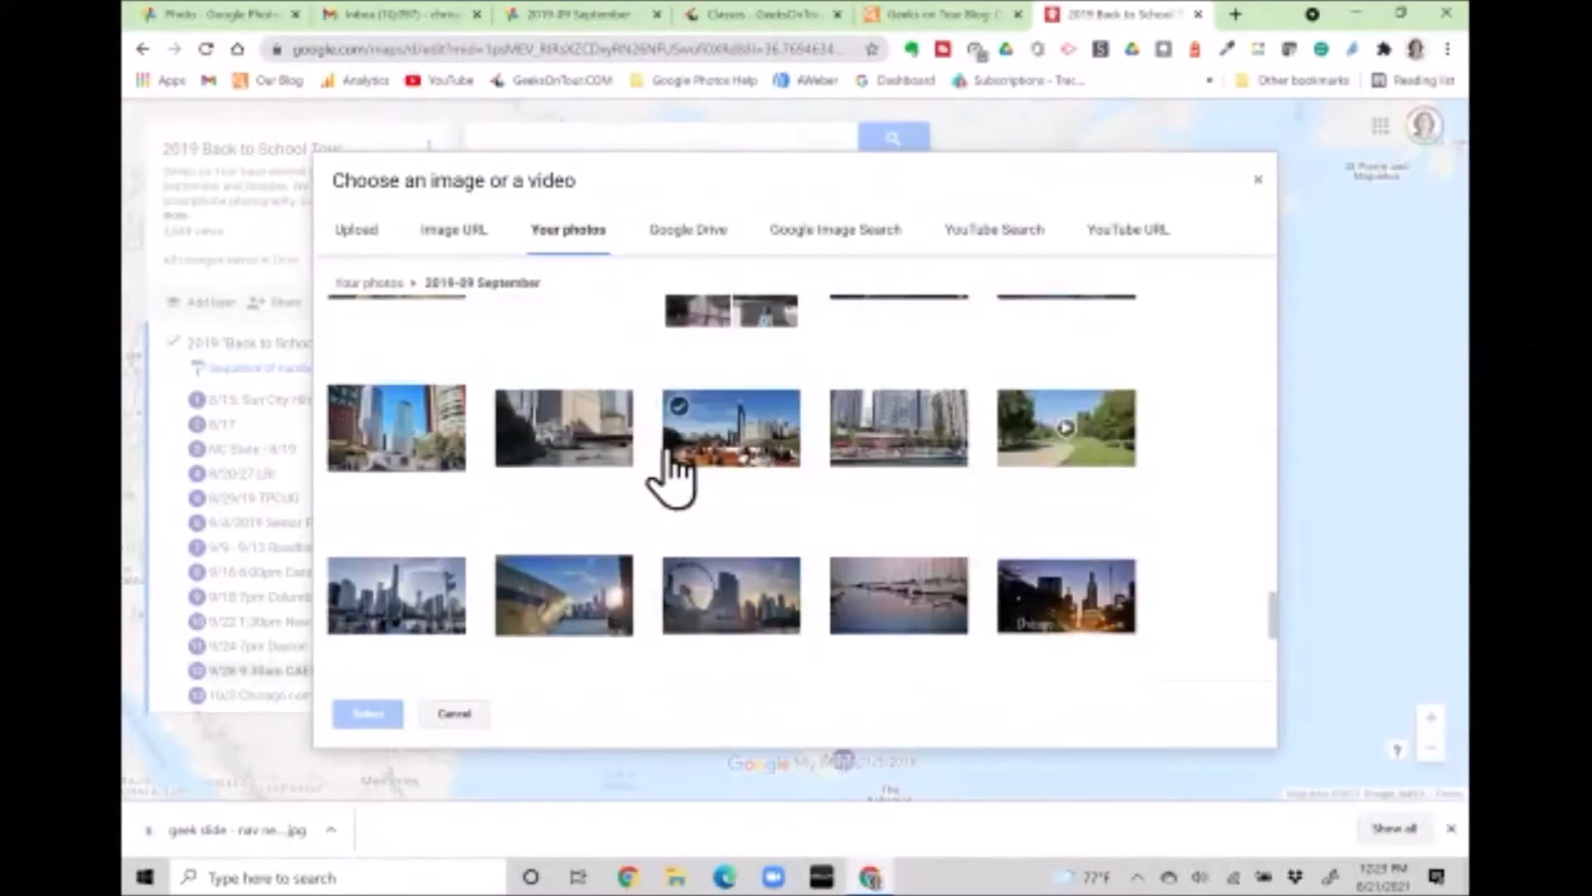
scroll(672, 454, "down", 5)
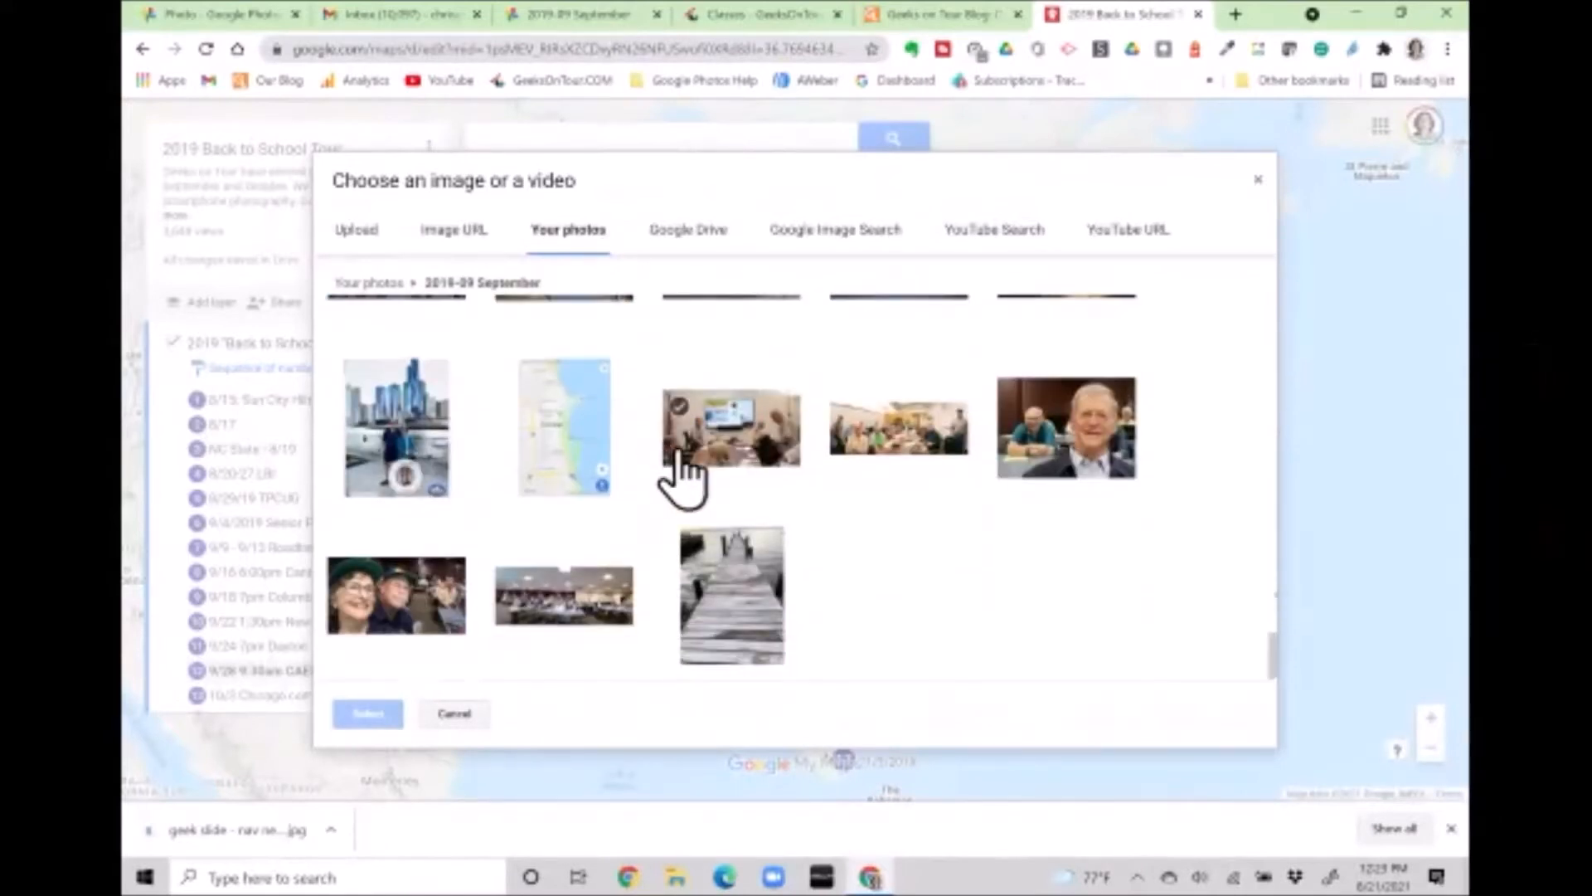
left_click(904, 425)
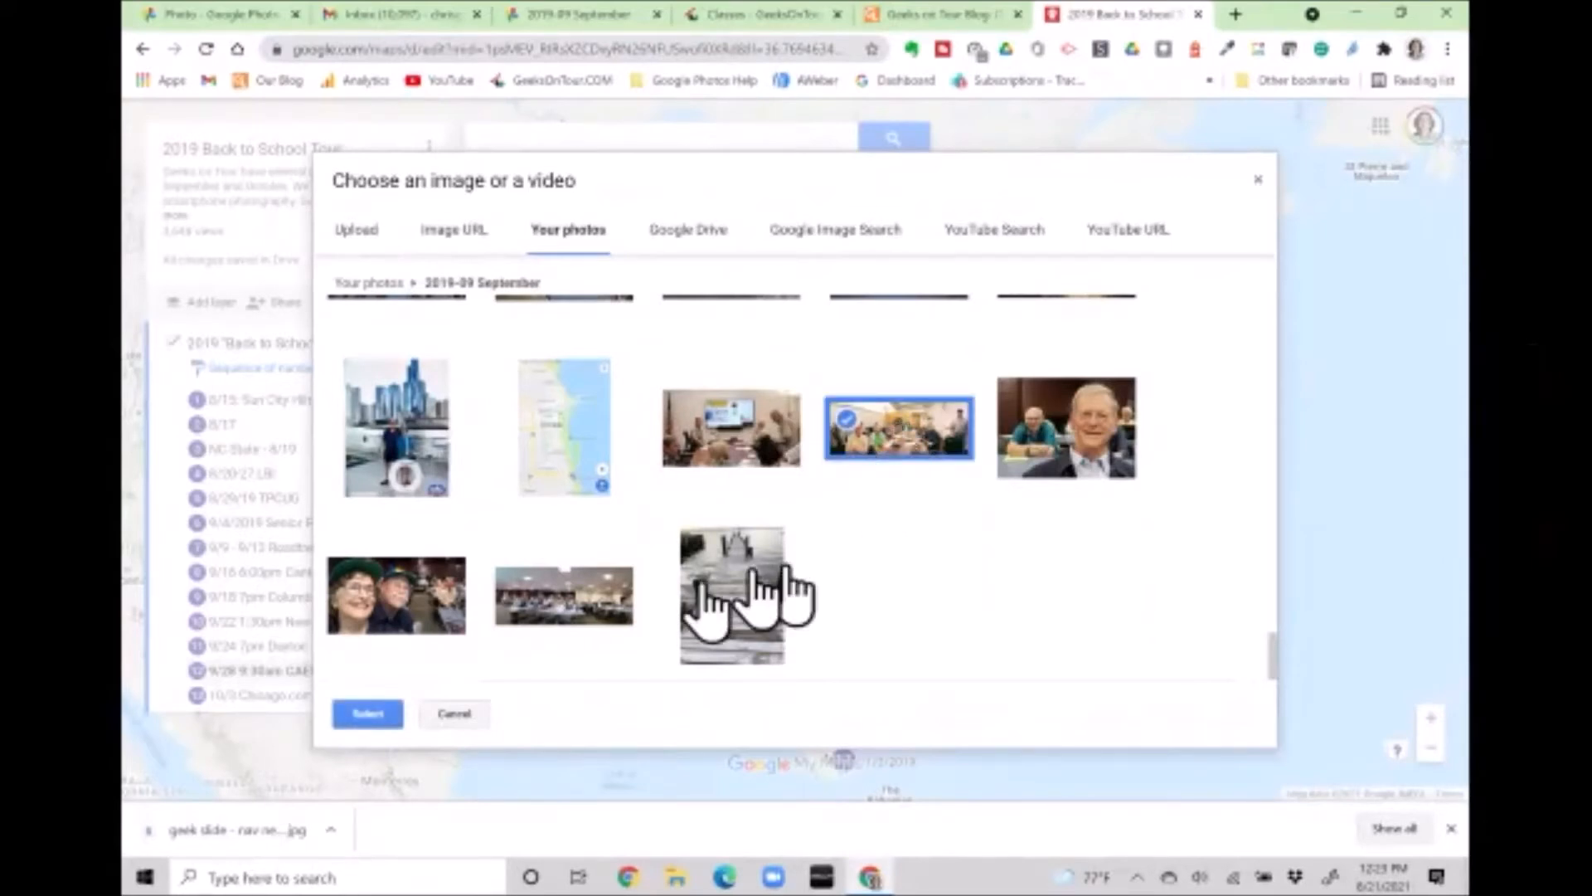
left_click(375, 717)
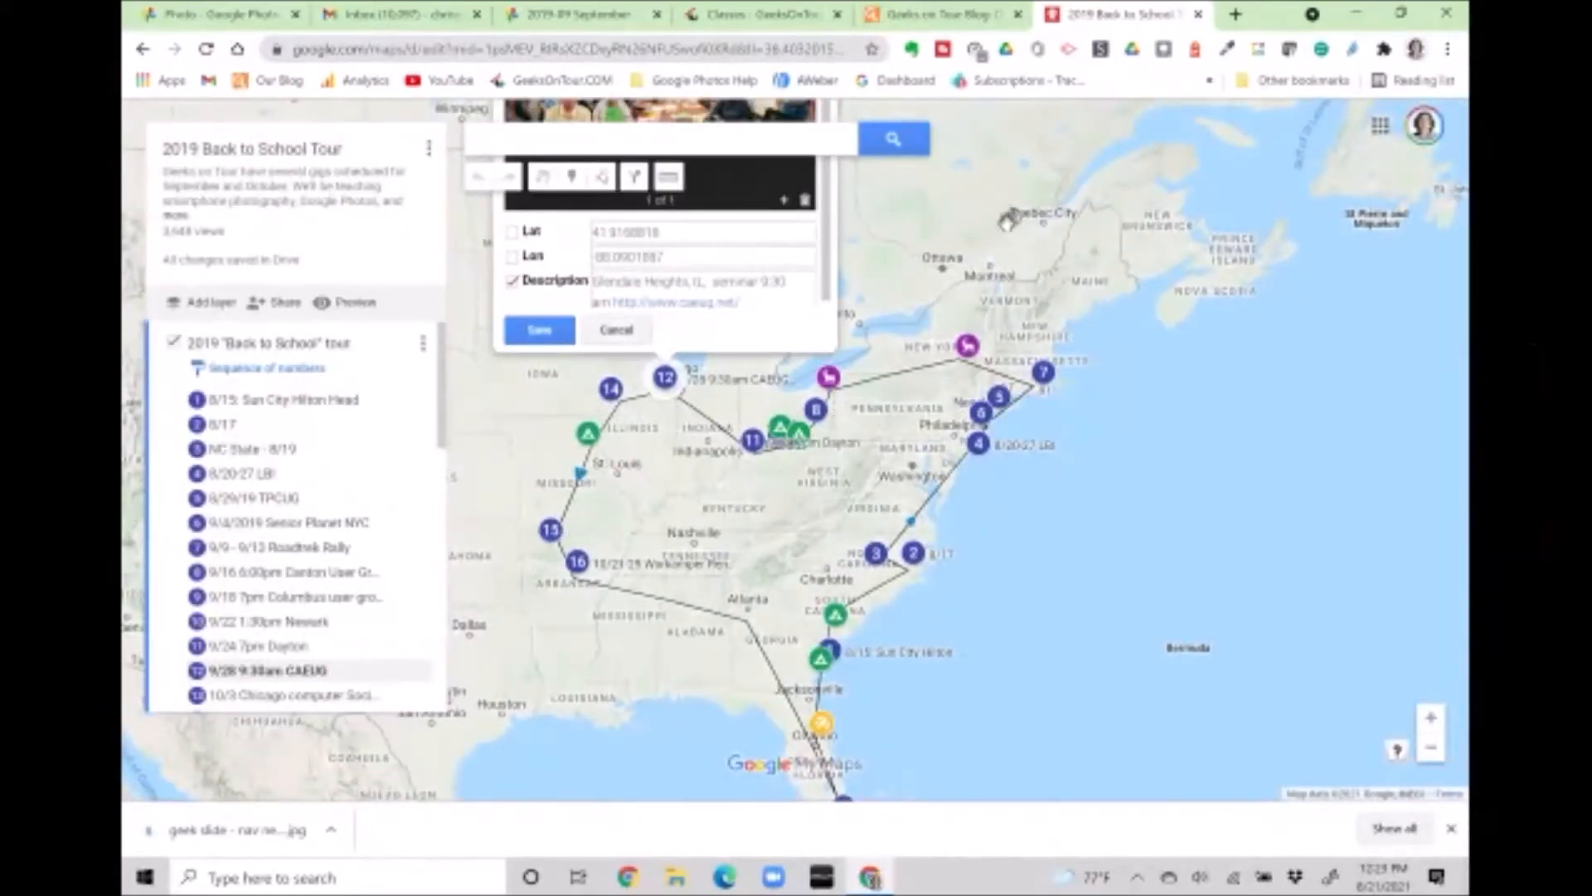
Bring the CAEUG popup into view and start adding another photo to it
scroll(1008, 218, "up", 1)
left_click_drag(706, 308, 730, 316)
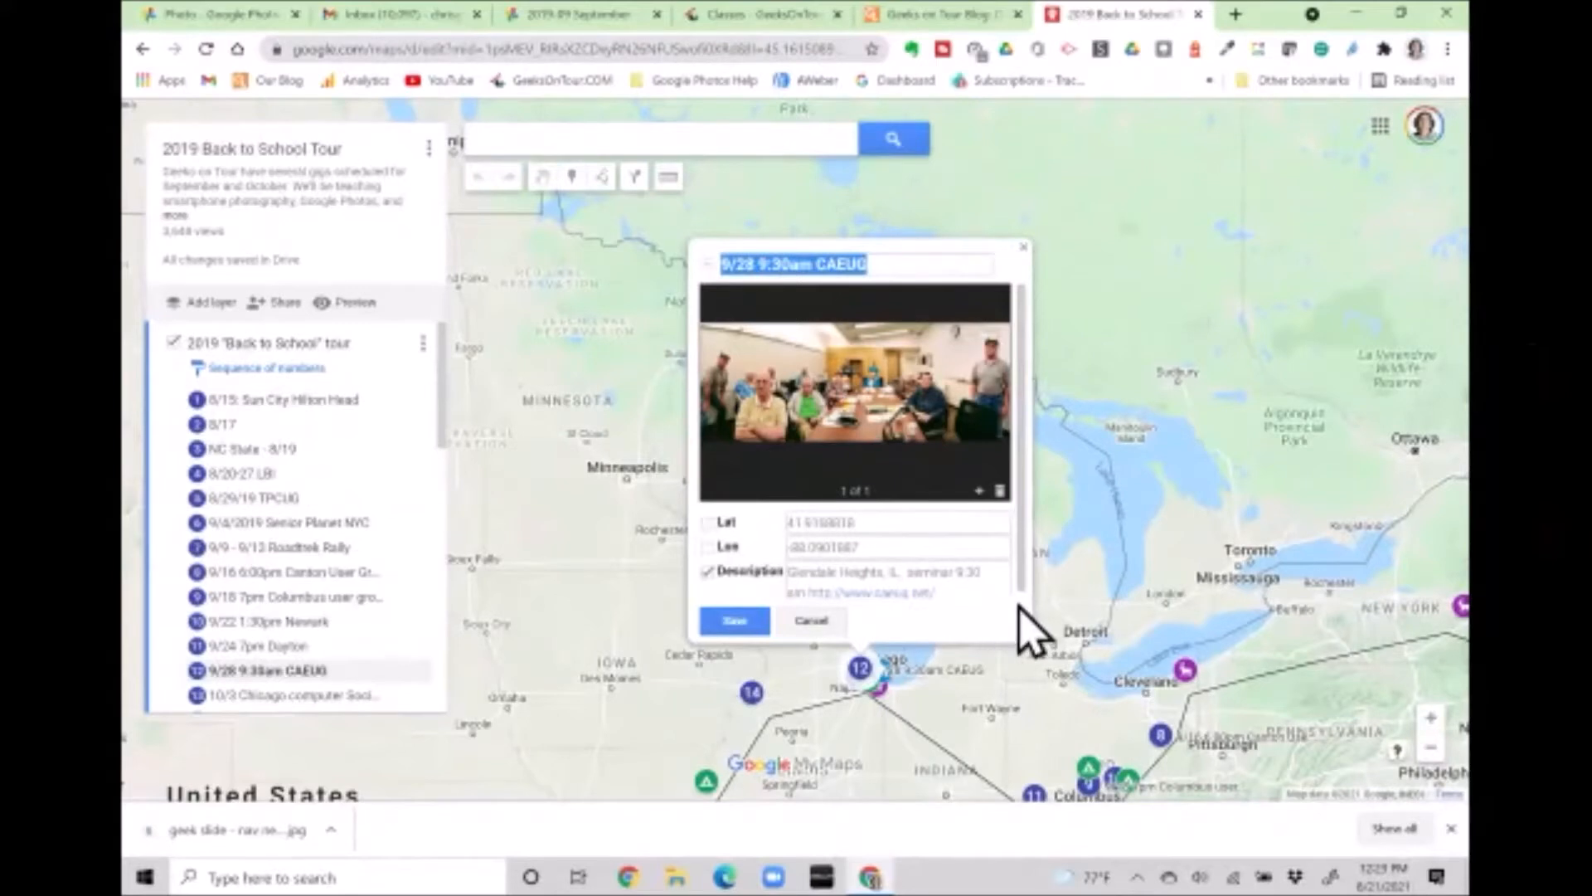
left_click(980, 491)
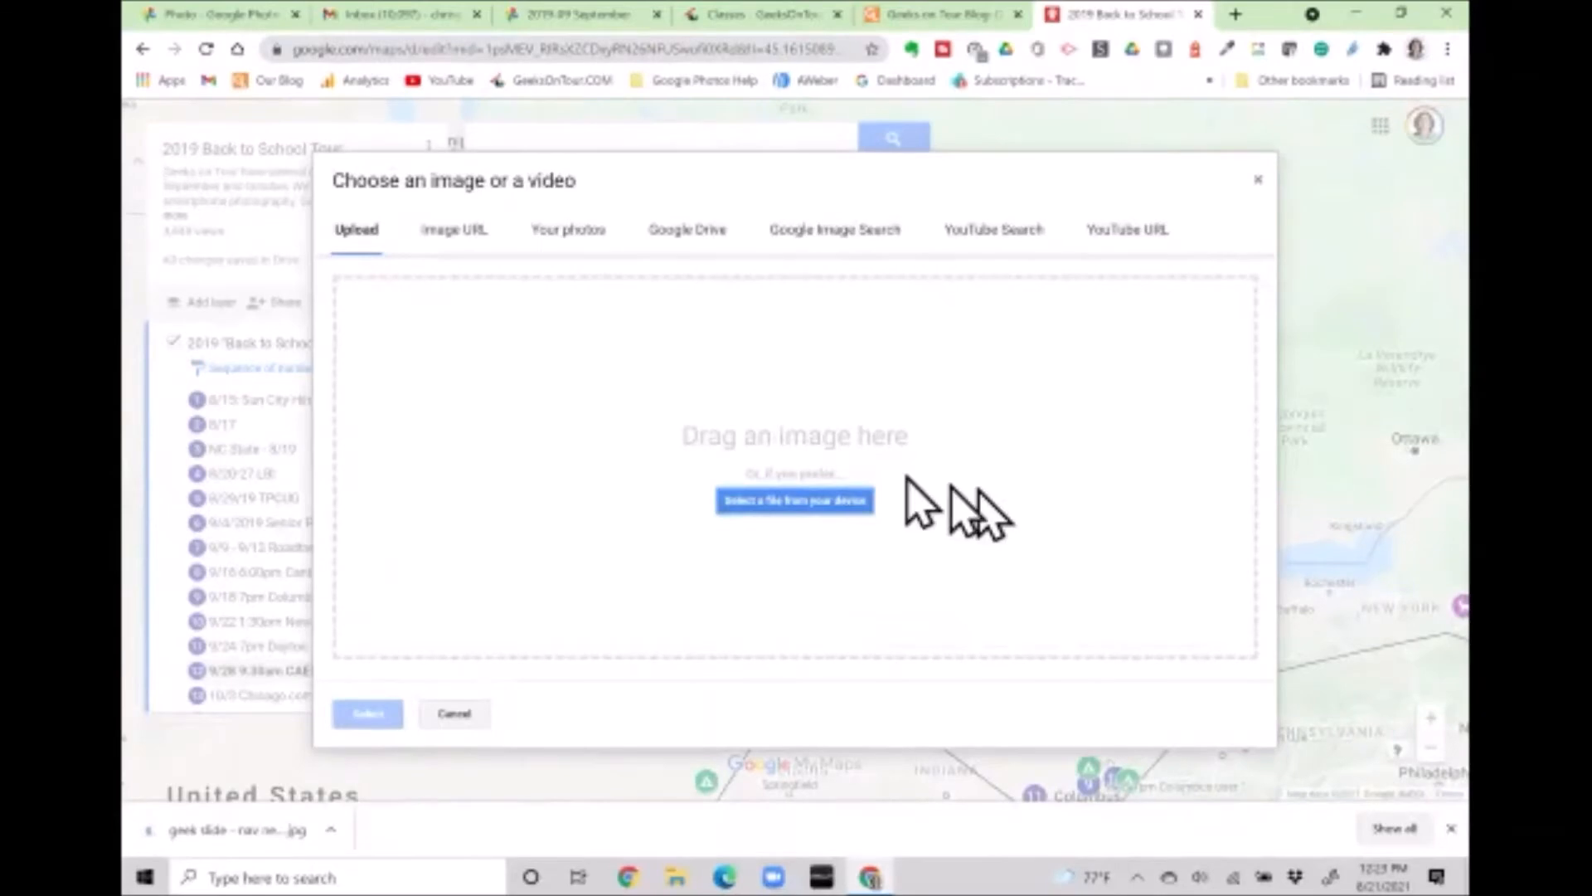
Attach the meeting-room photo with the presentation screen from the 2019-09 September album
left_click(572, 241)
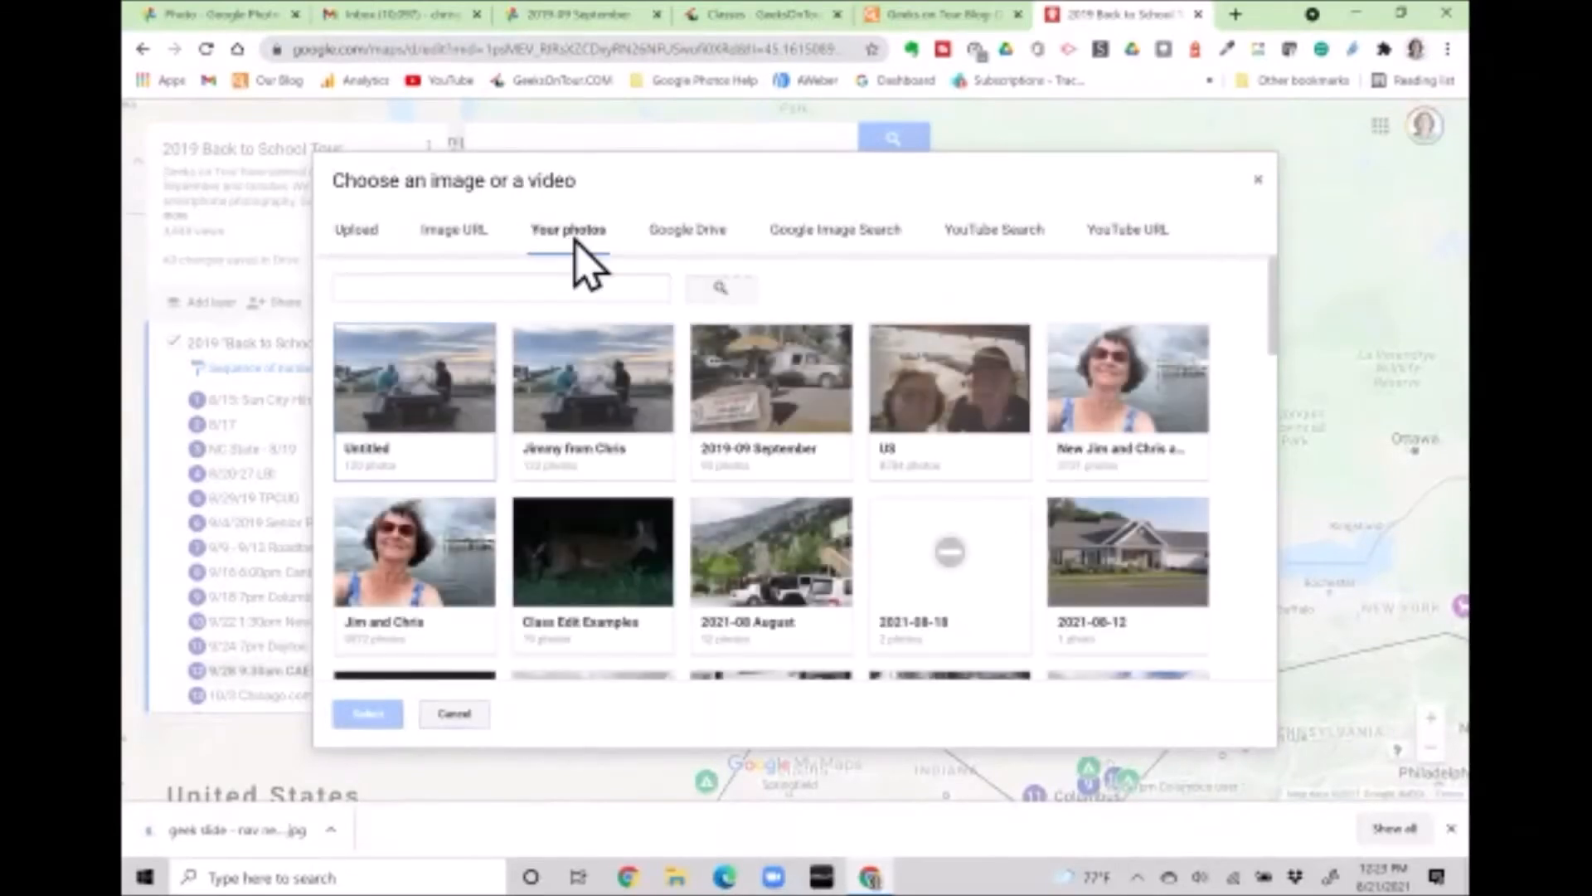
left_click(758, 425)
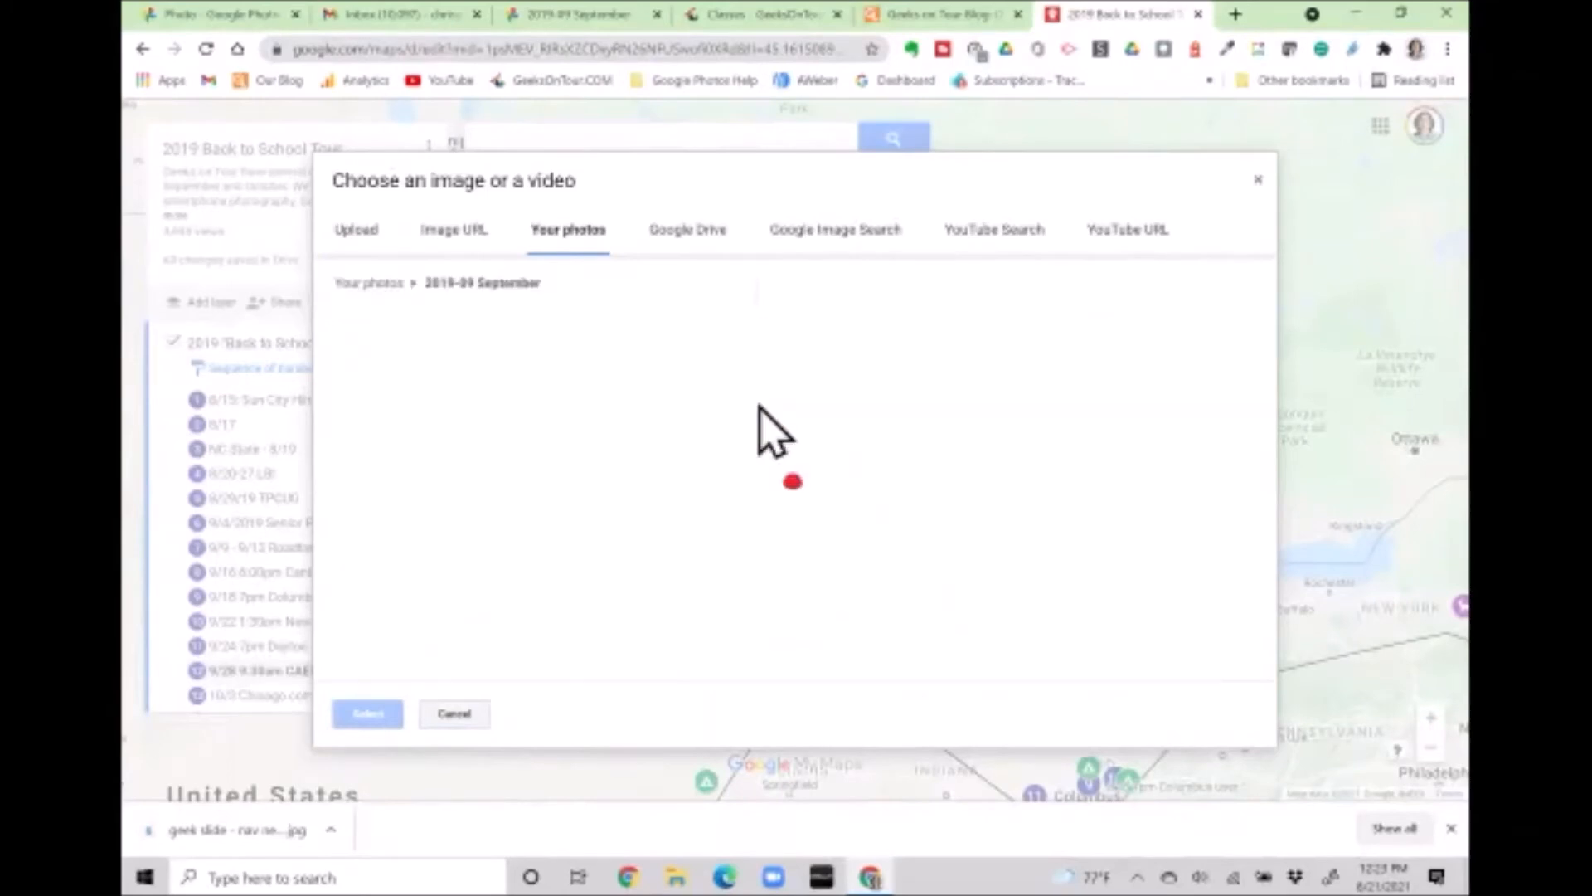
scroll(888, 620, "down", 10)
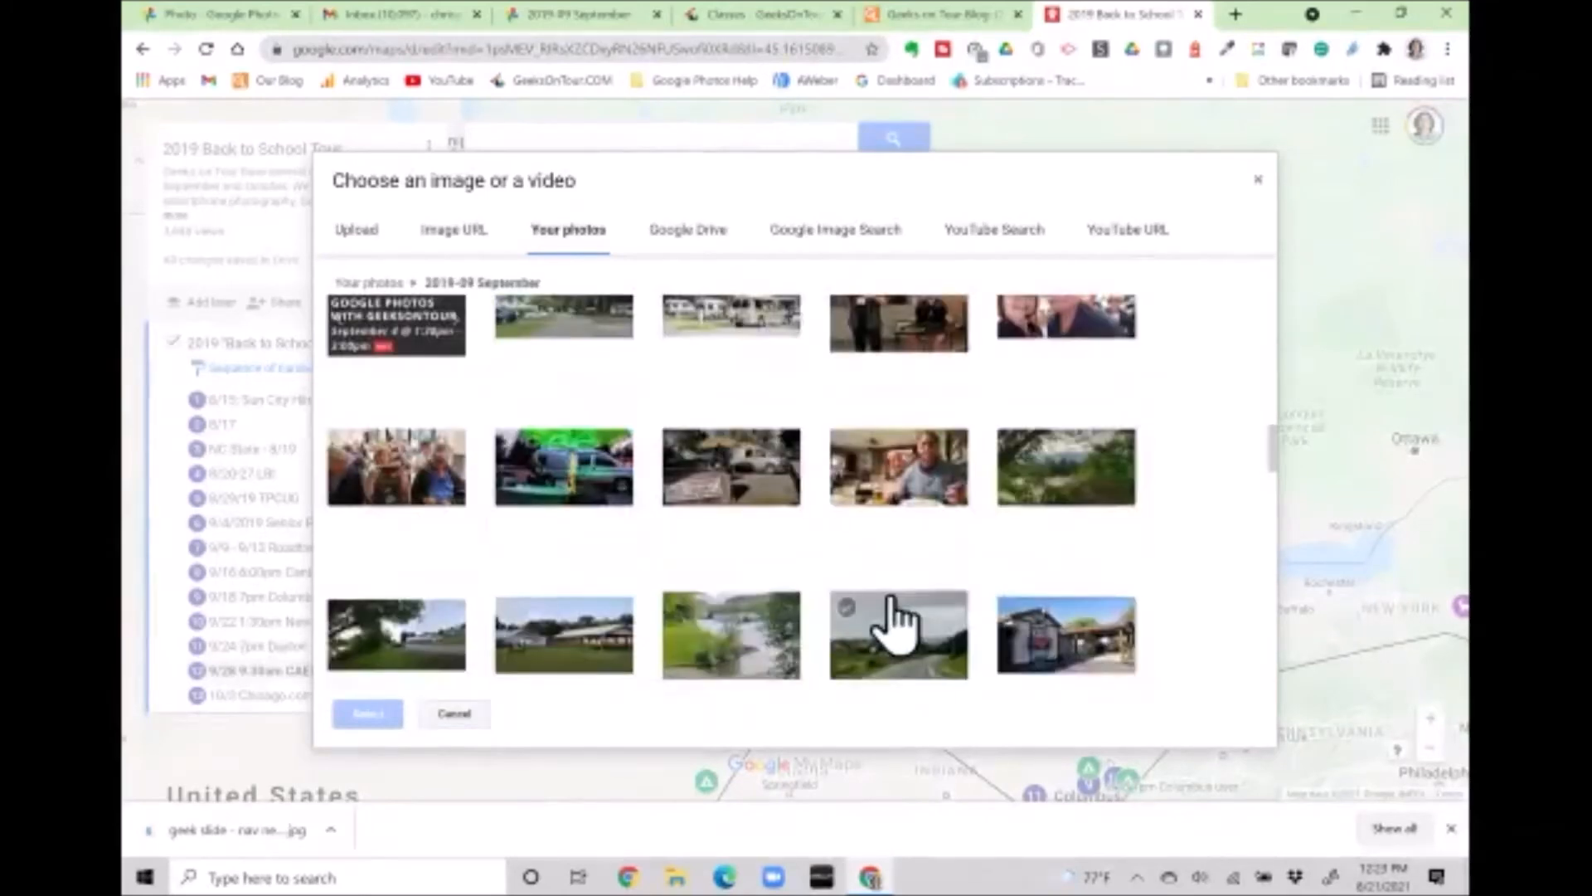
scroll(894, 618, "down", 5)
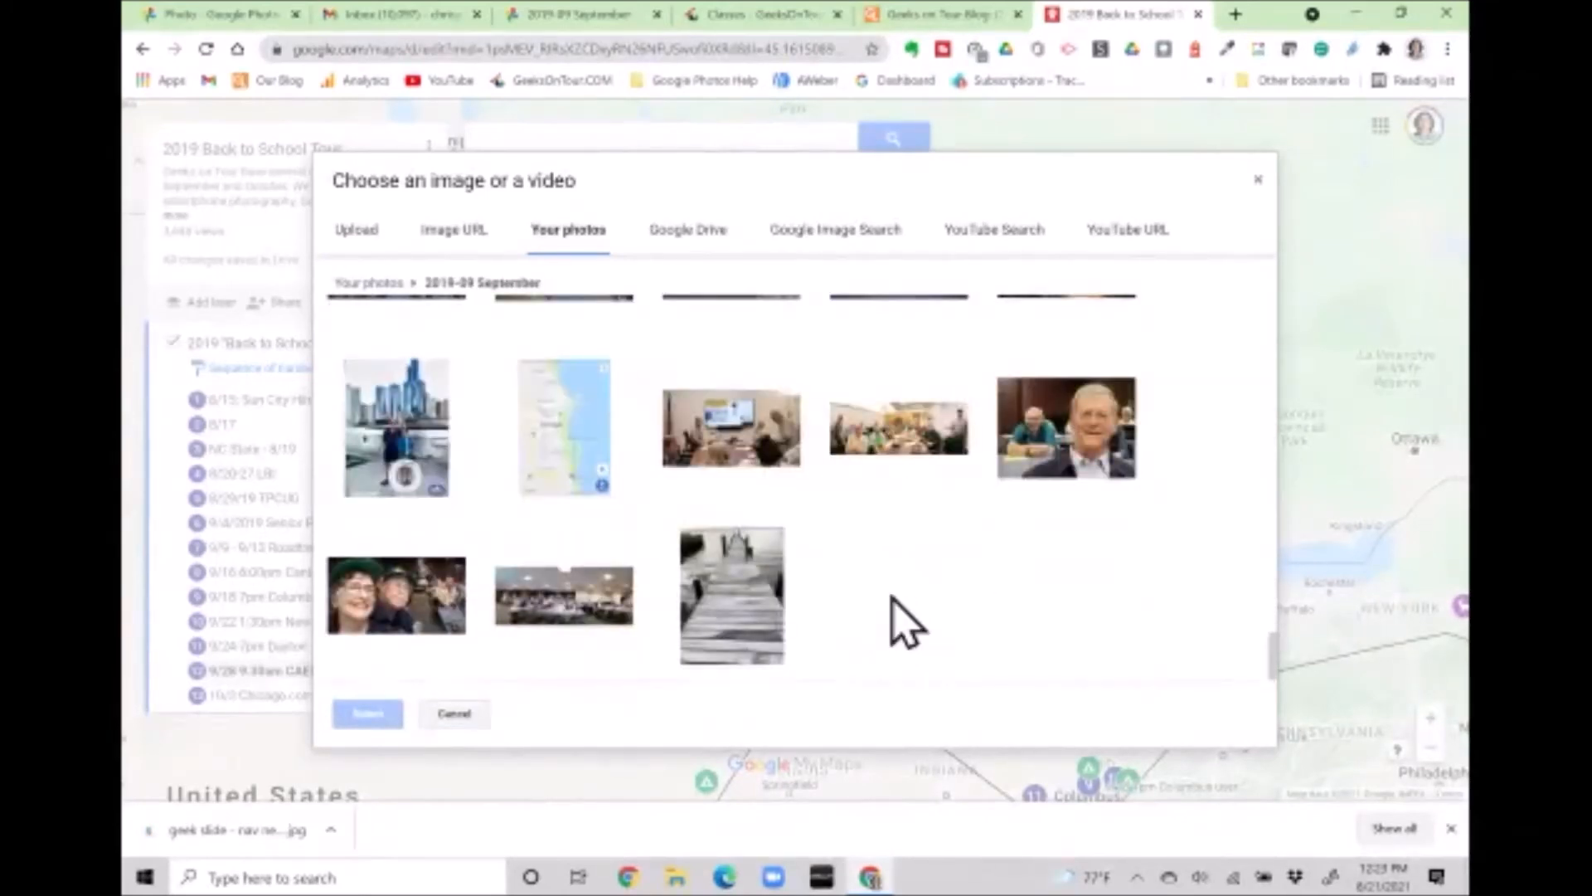
left_click(758, 471)
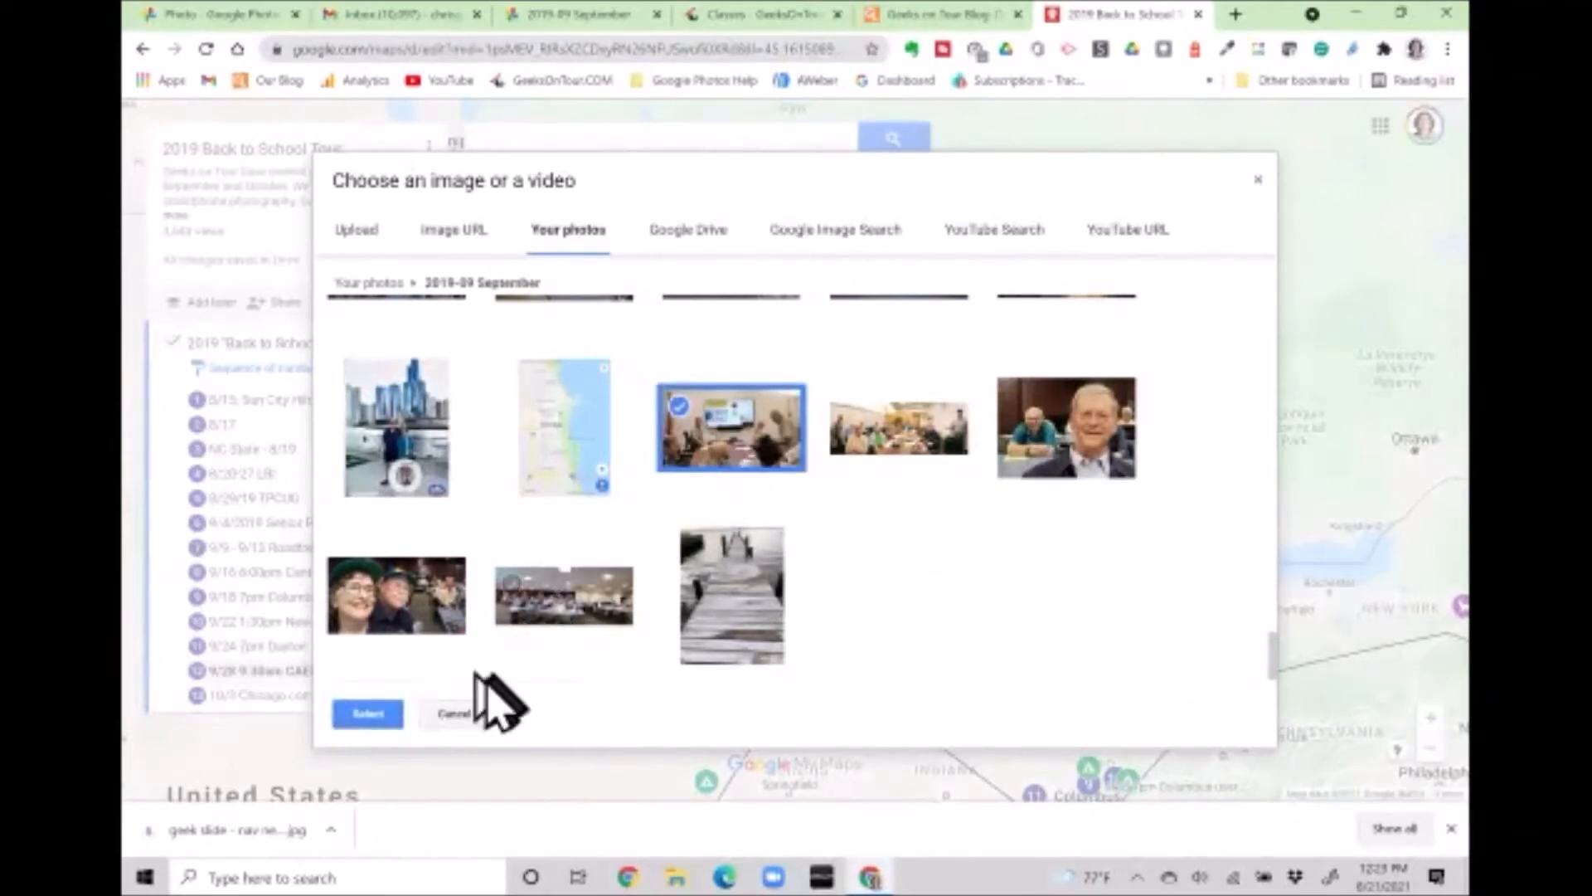
left_click(369, 715)
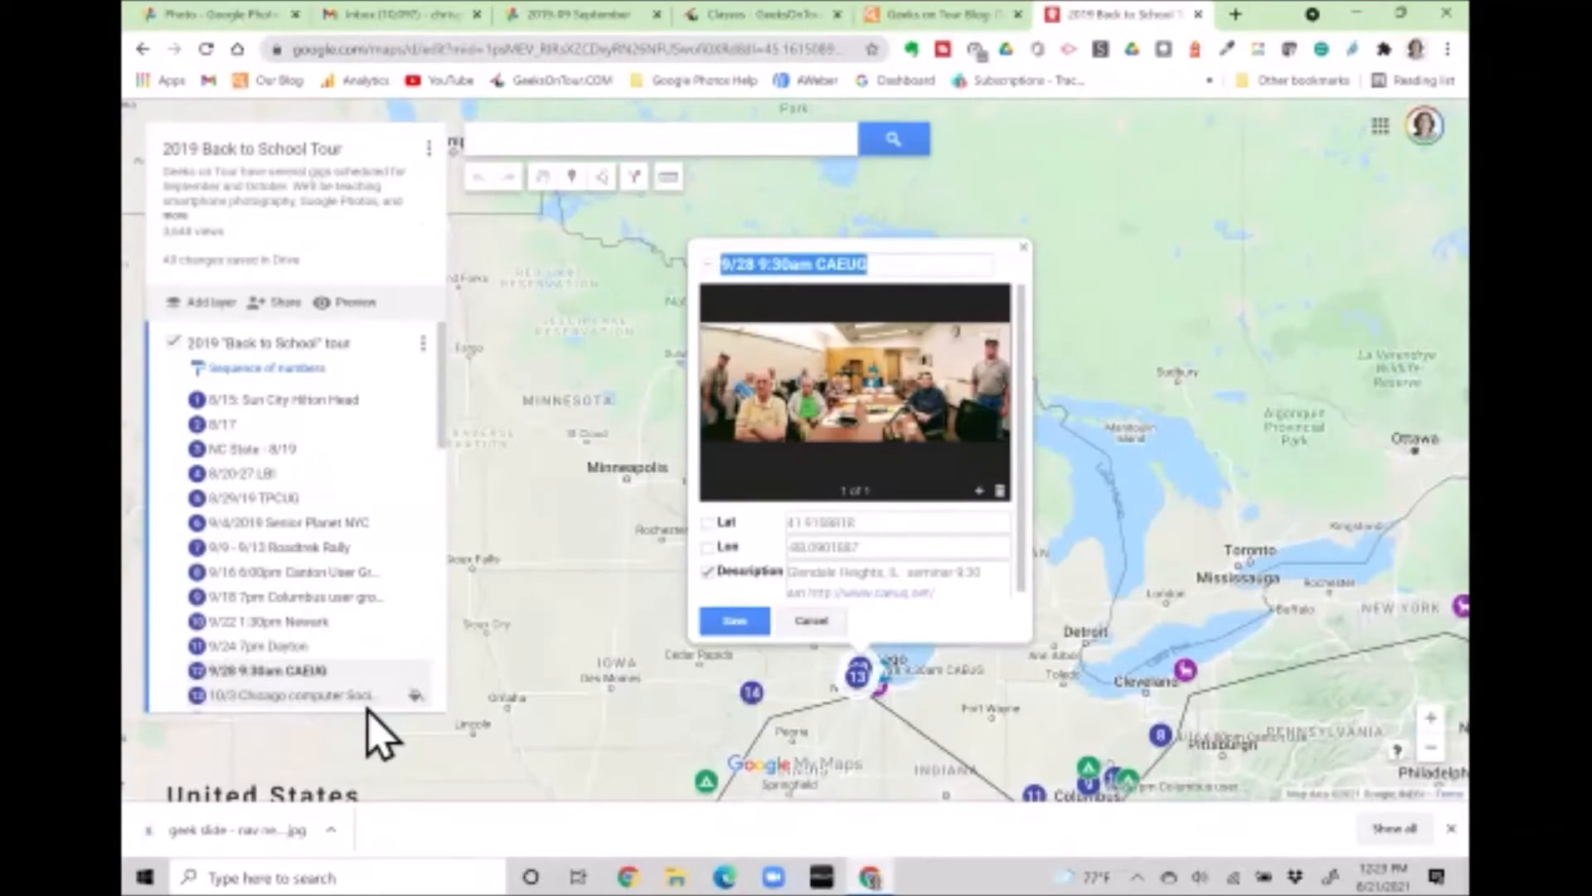
Save the 9/28 9:30am CAEUG place with both photos and zoom the map out
left_click(750, 626)
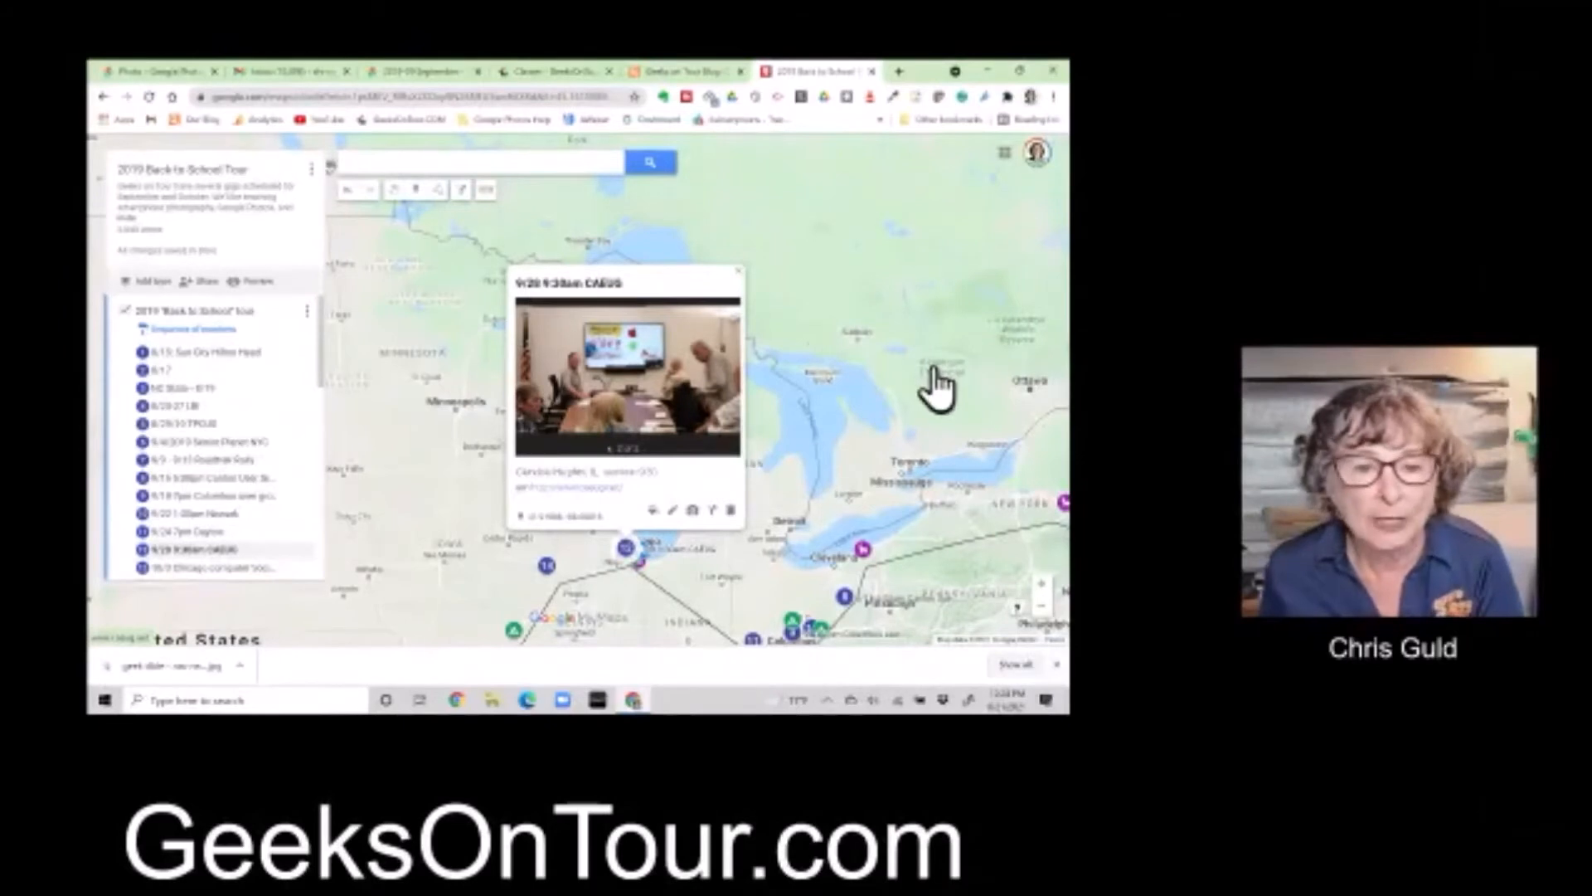
scroll(935, 372, "down", 2)
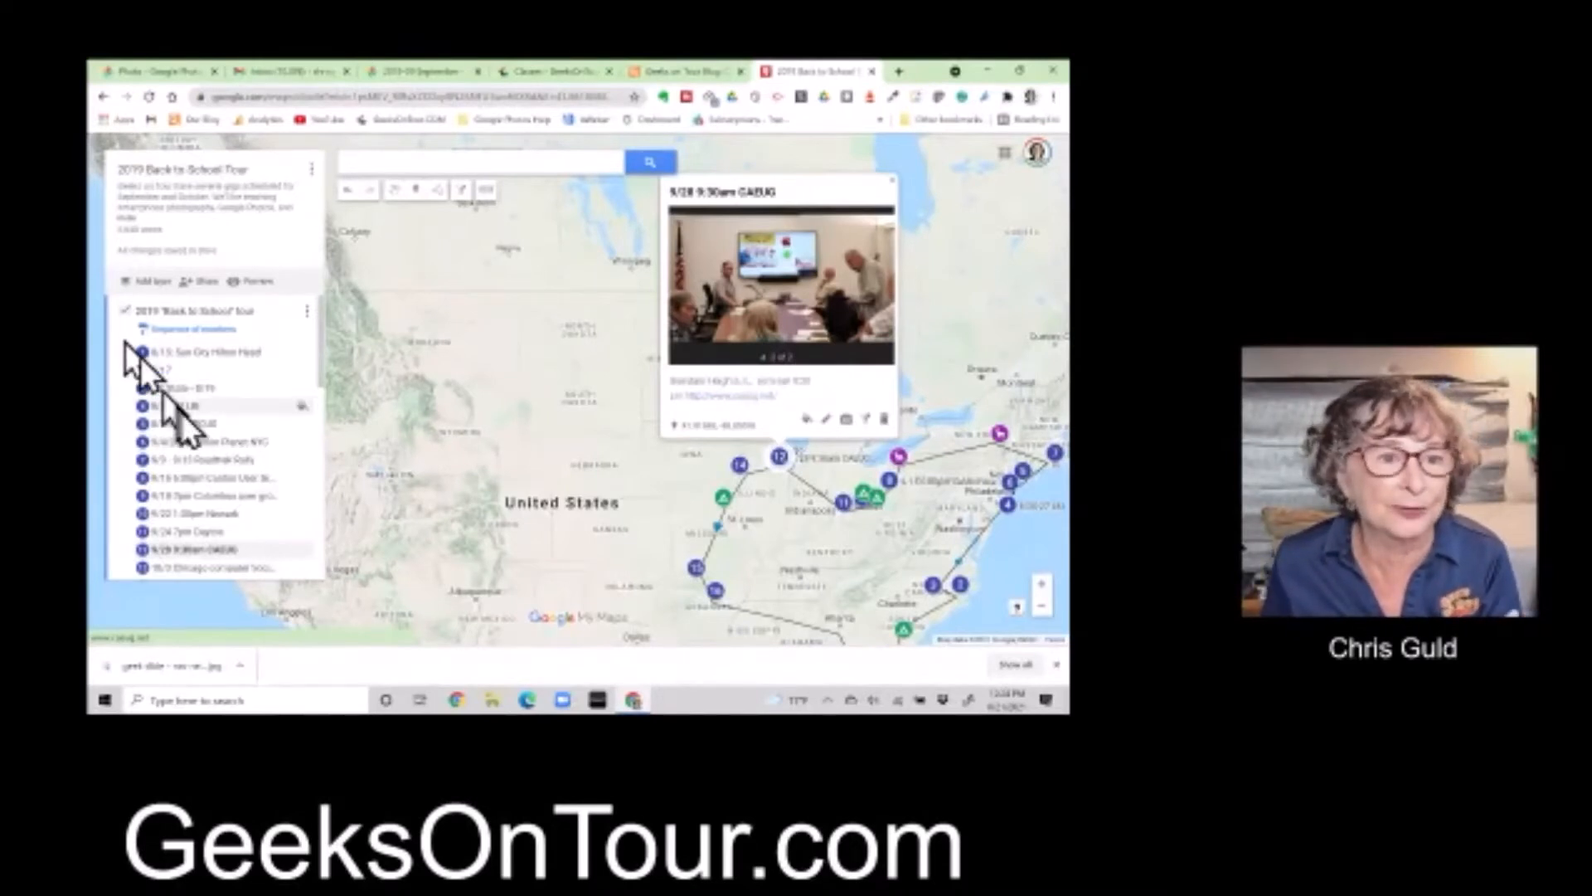
Uncheck the Lines layer to hide the route lines
scroll(186, 420, "down", 5)
scroll(186, 420, "down", 2)
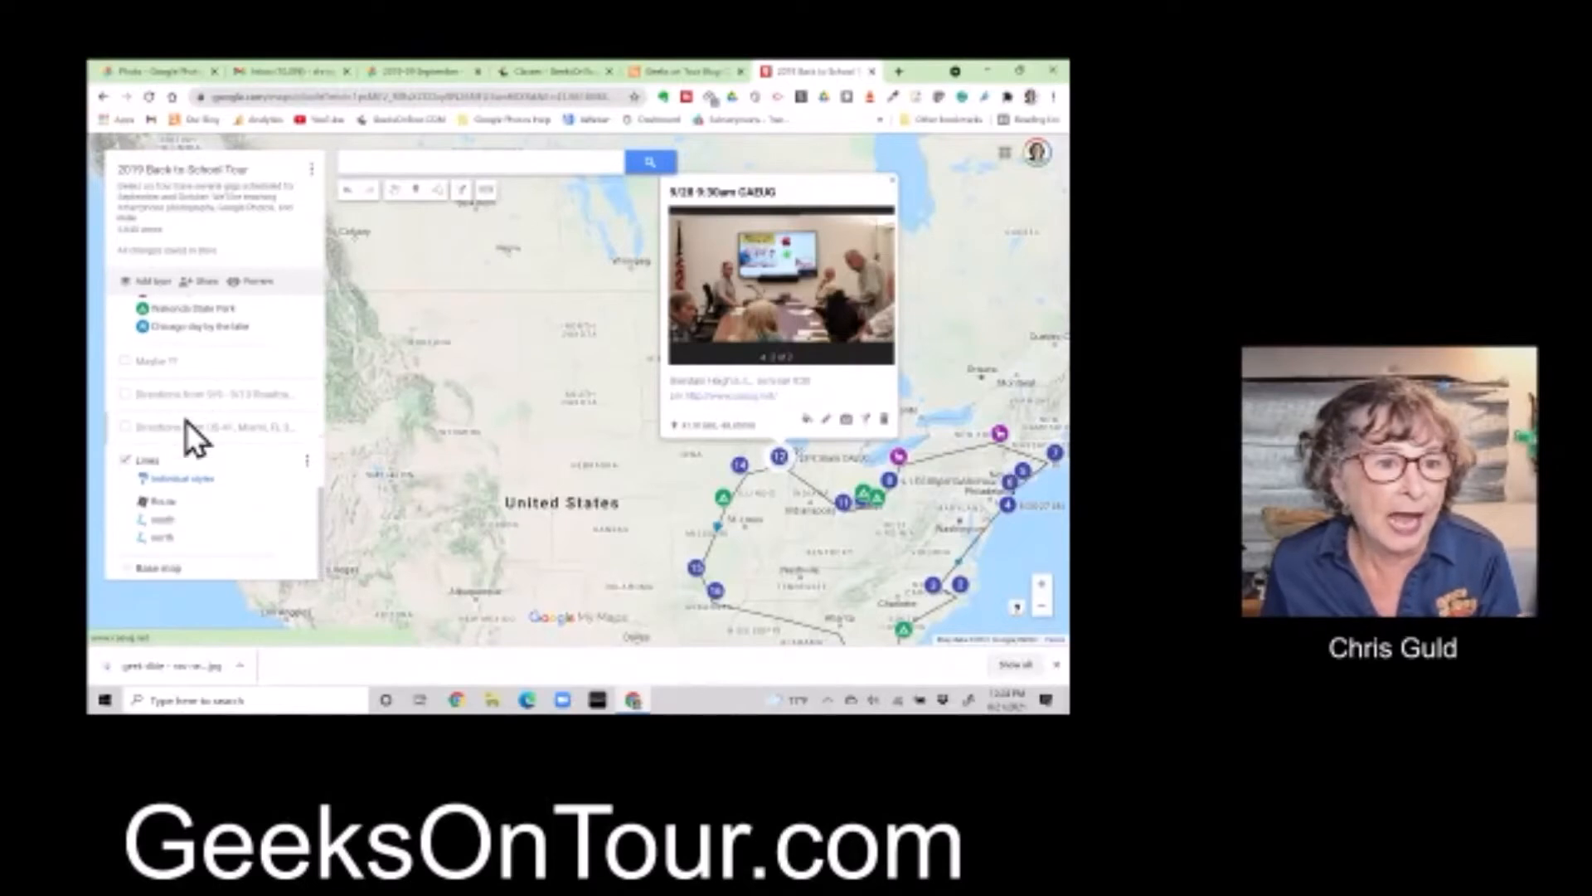
left_click(126, 462)
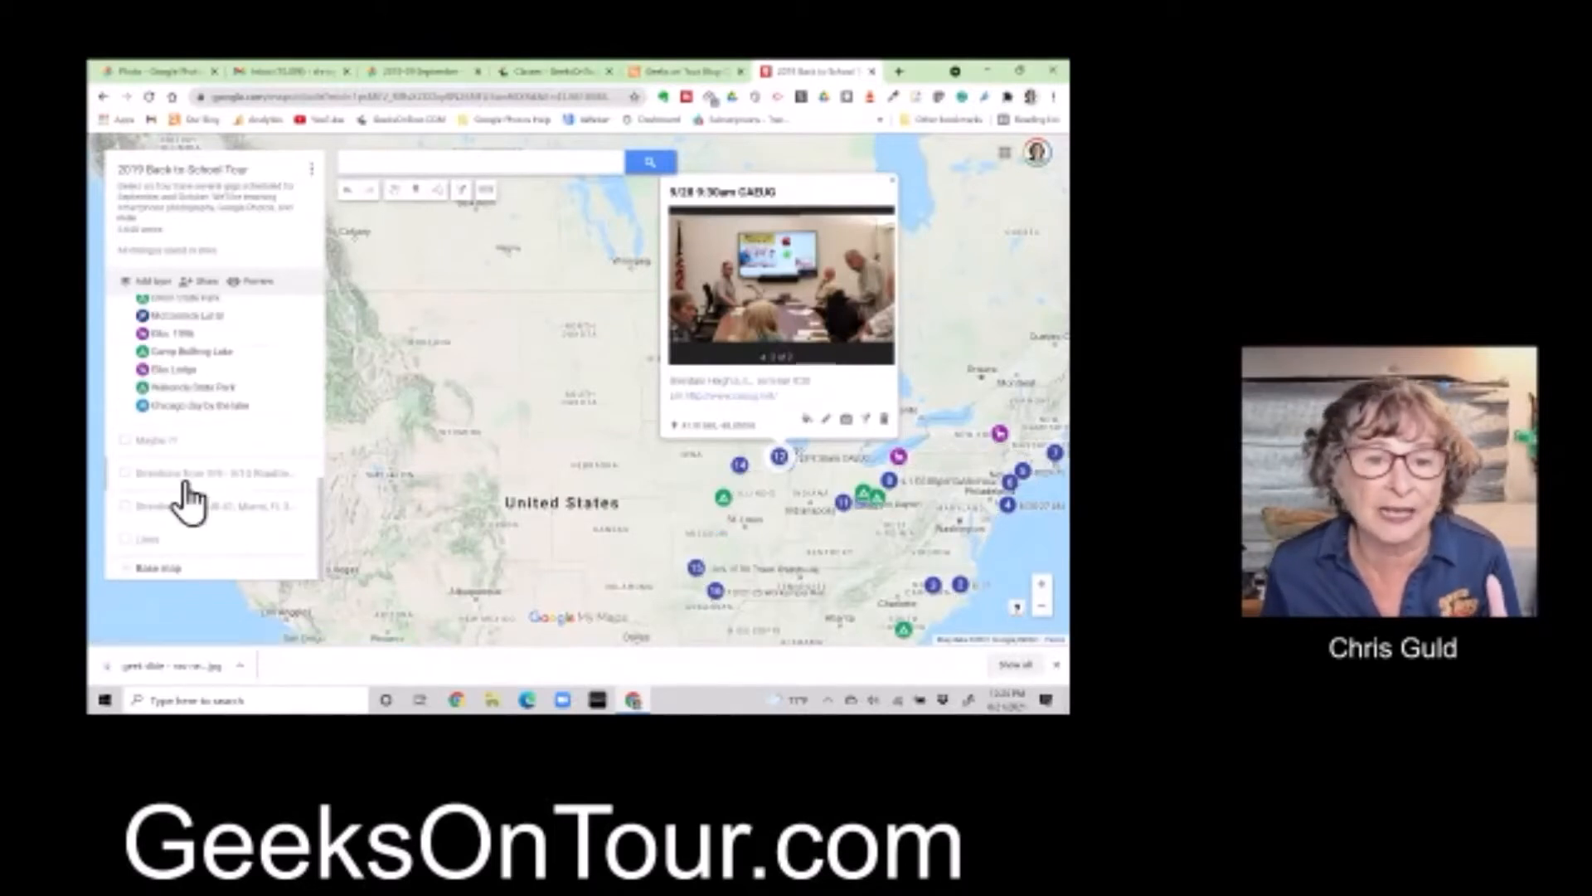
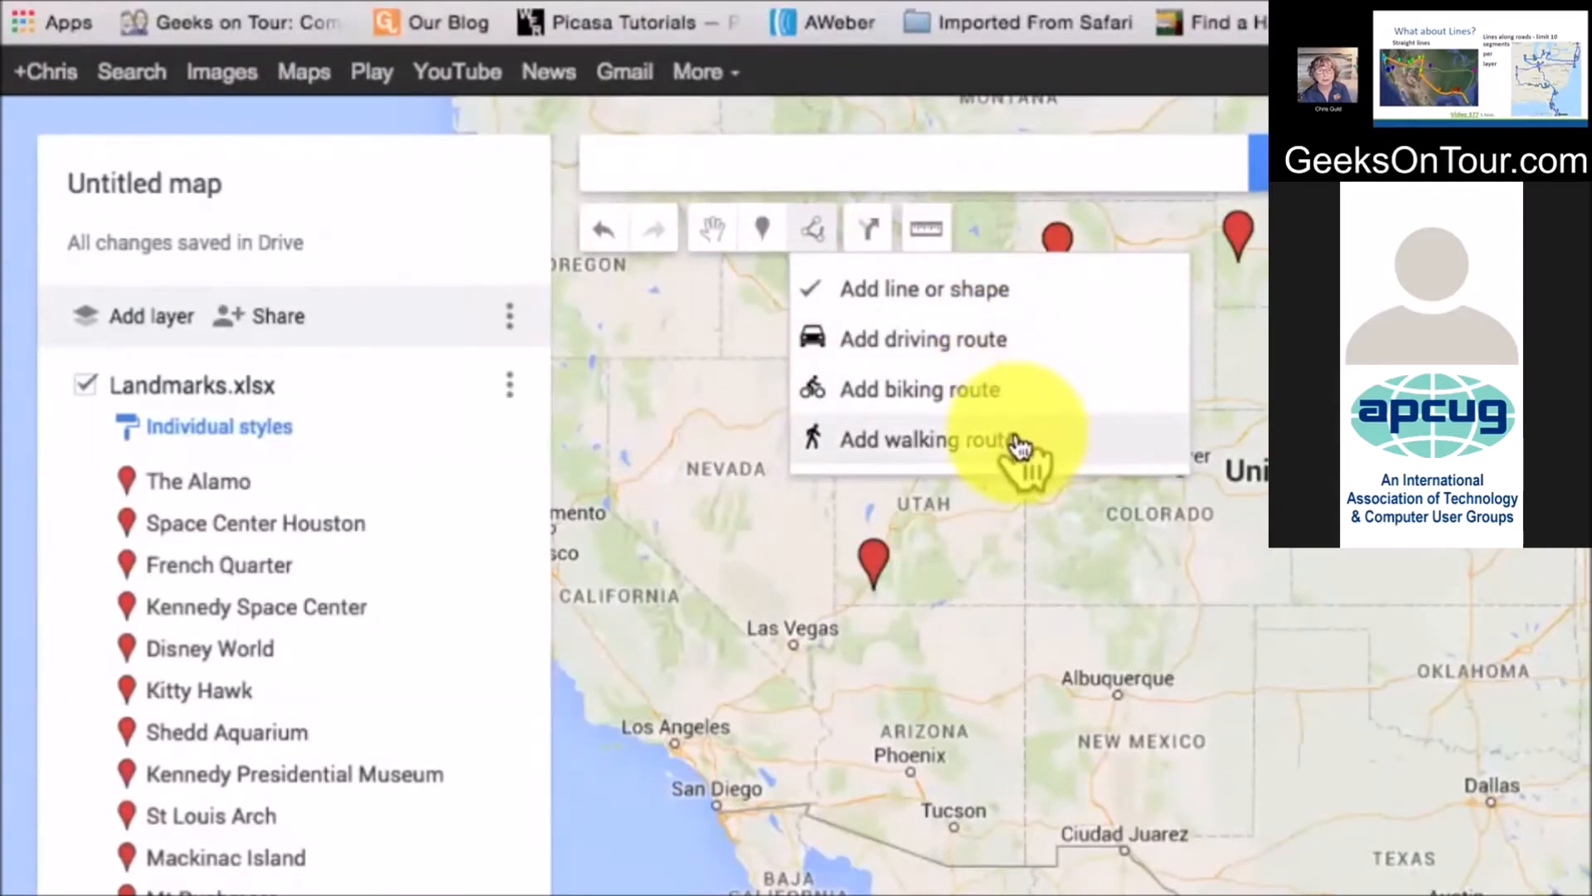
Create a driving route starting at The Alamo and ending at Space Center Houston
left_click(935, 342)
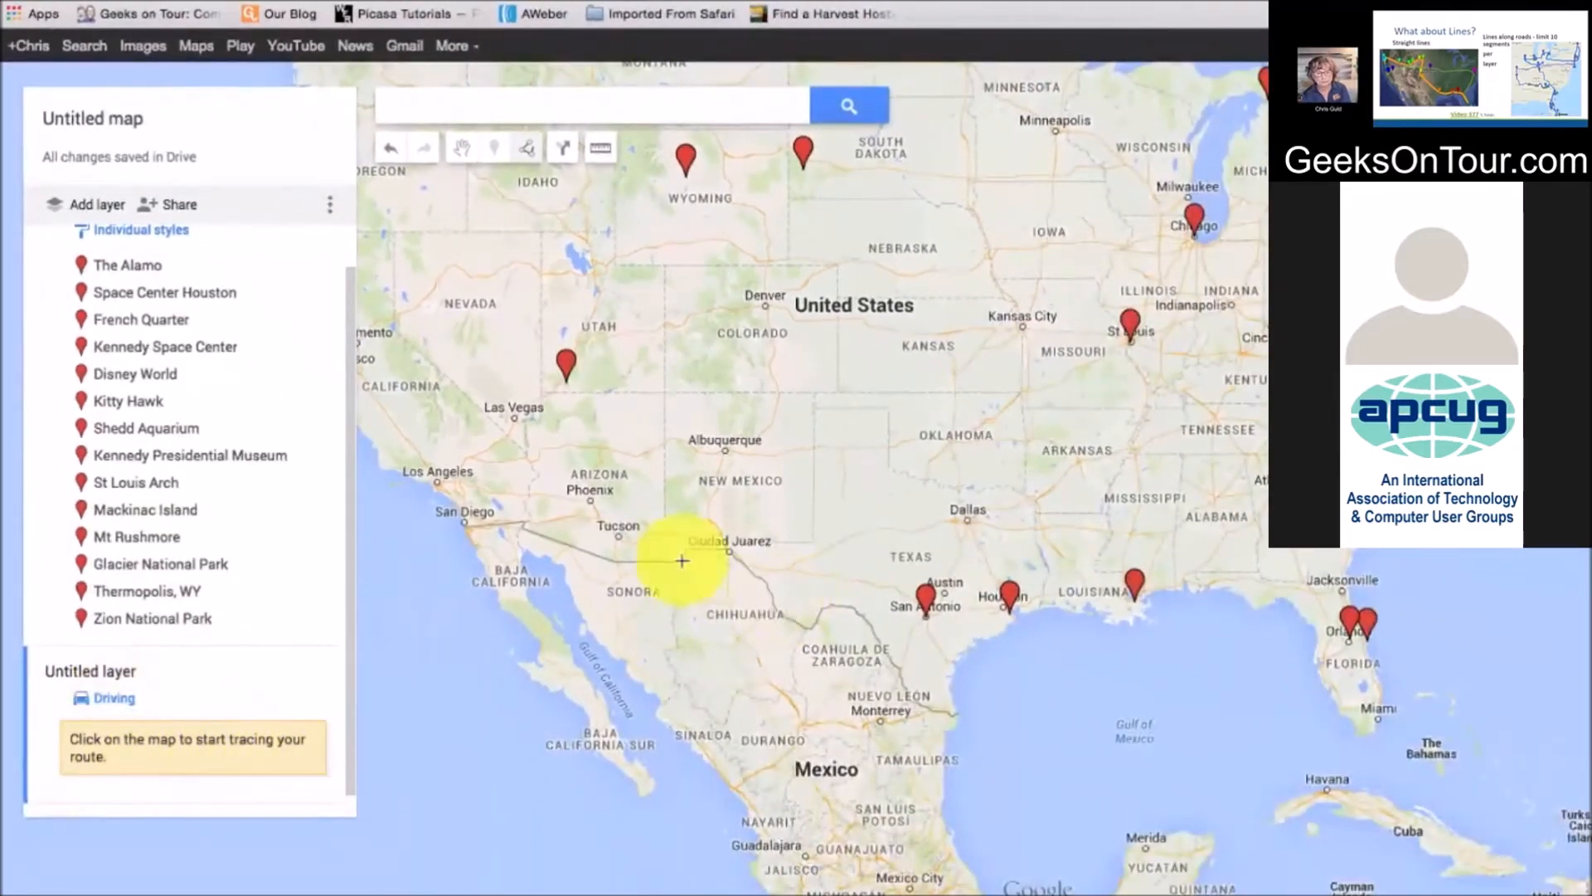
left_click(928, 602)
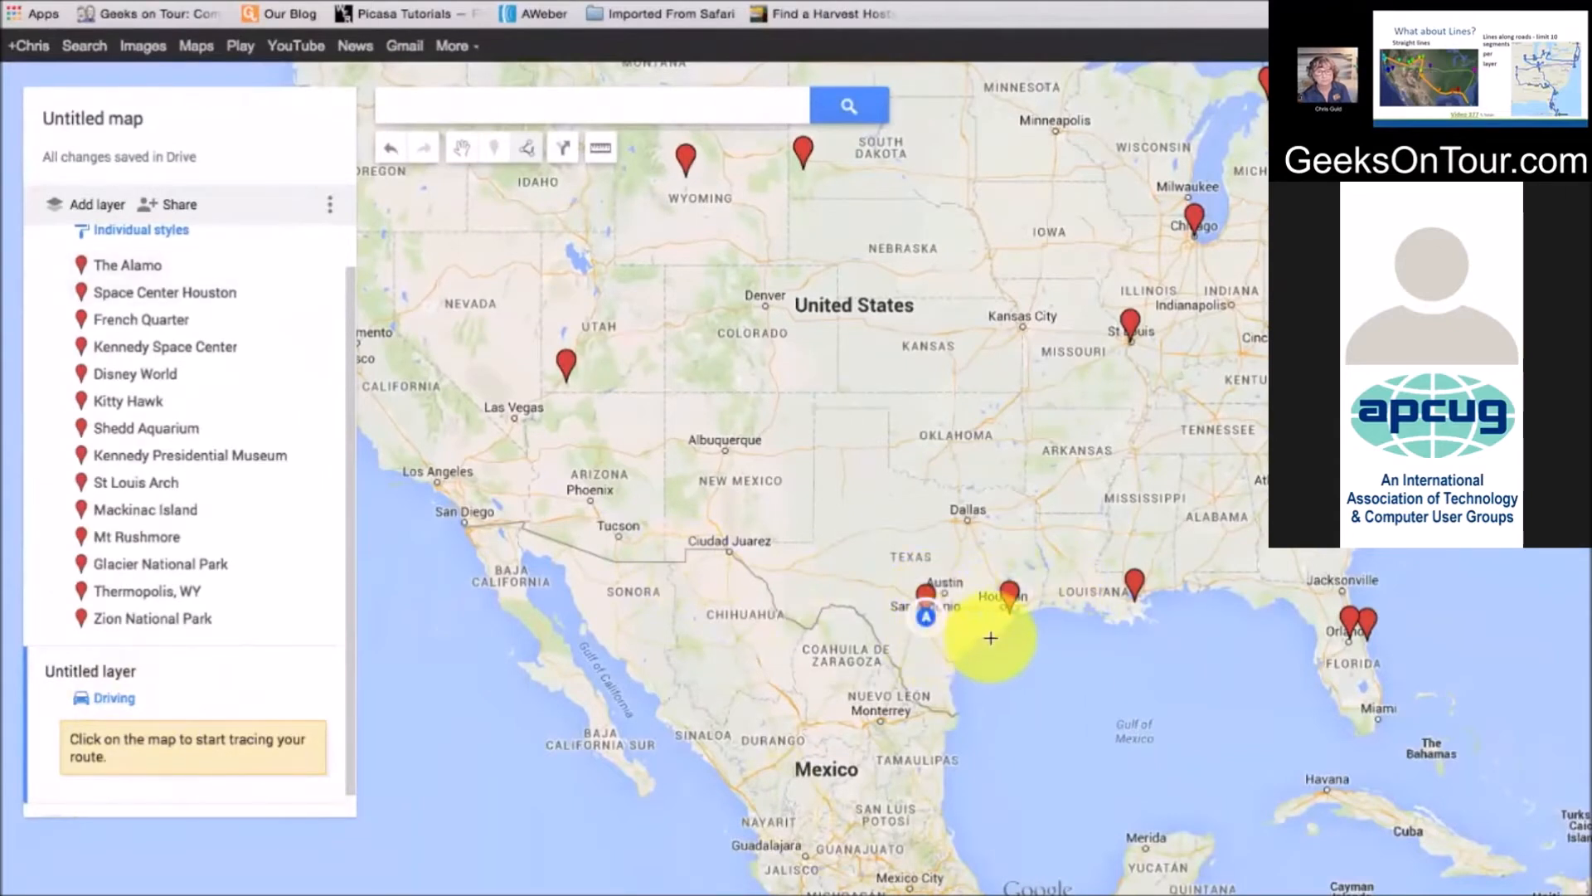
left_click(1010, 599)
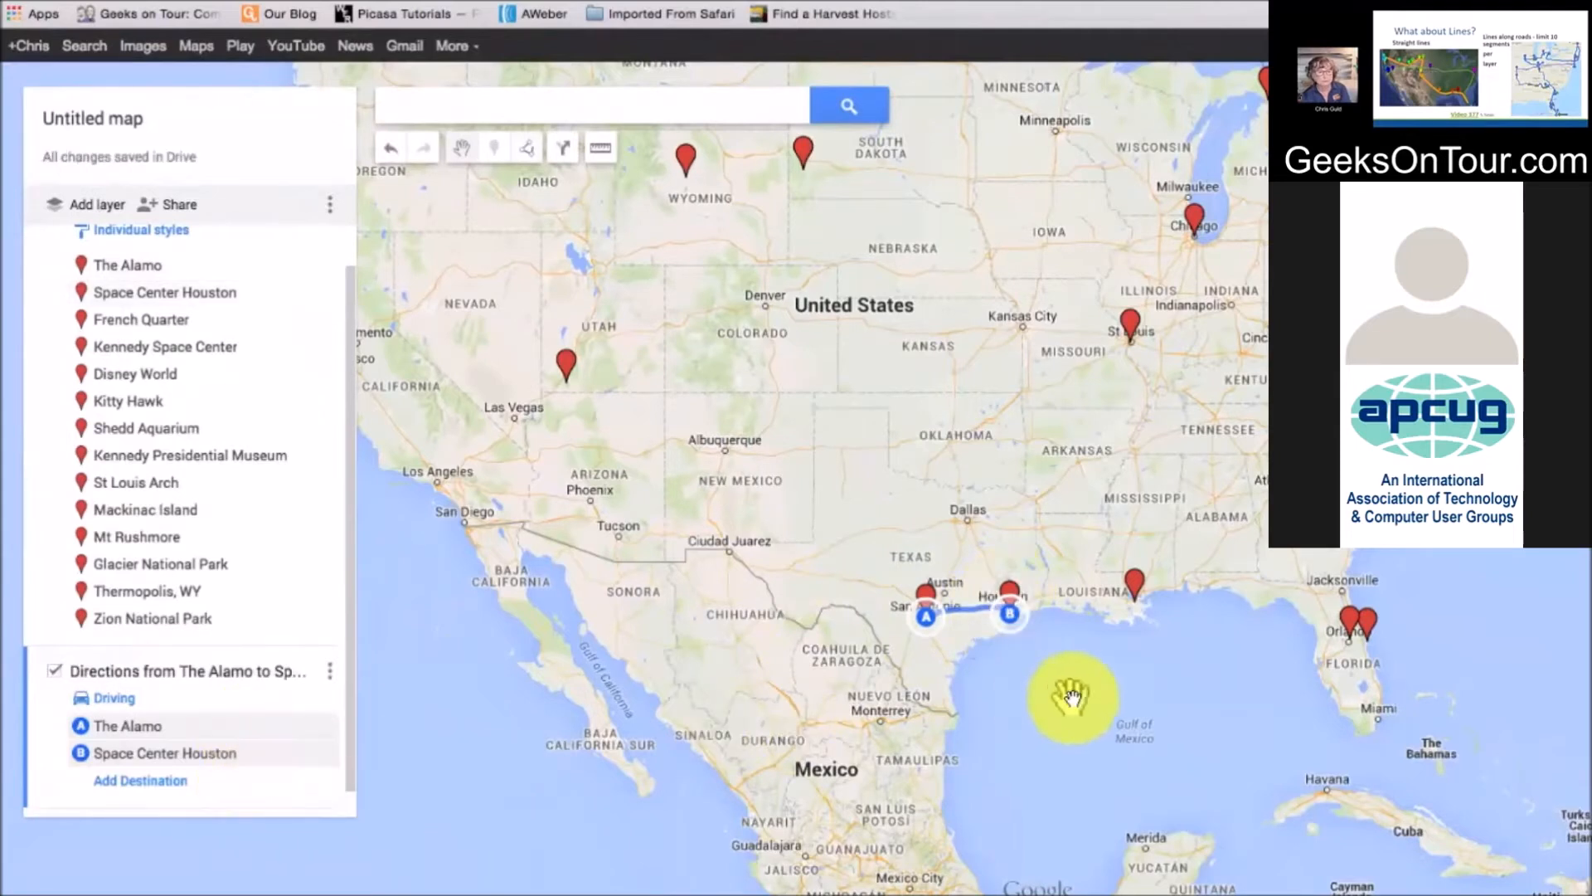
Add French Quarter and Kennedy Space Center as the route's third and fourth stops
left_click(1138, 583)
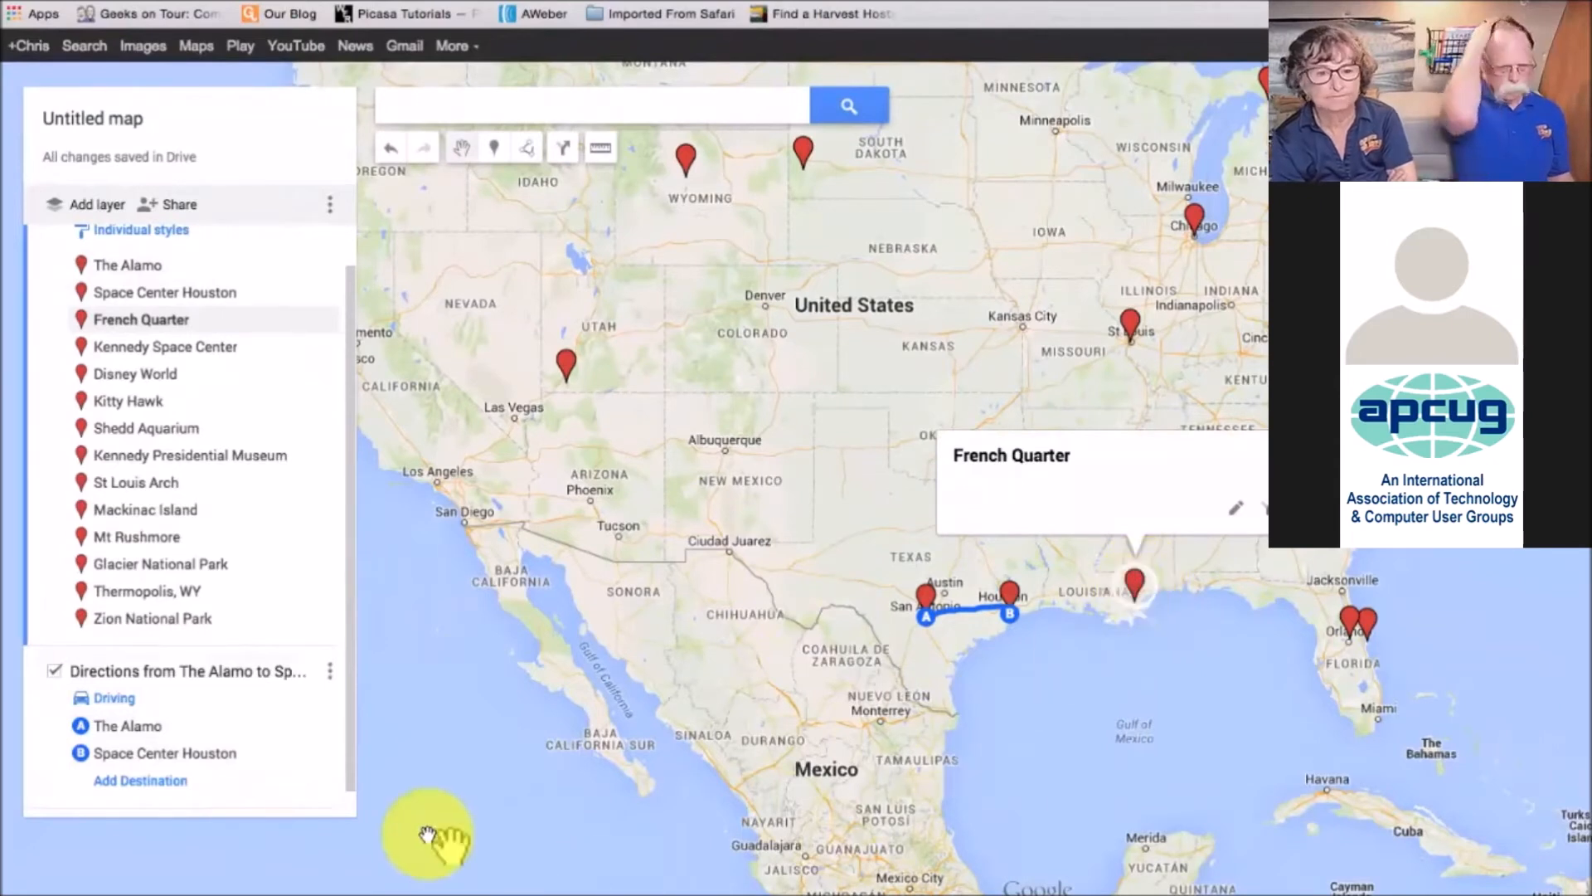
left_click(143, 784)
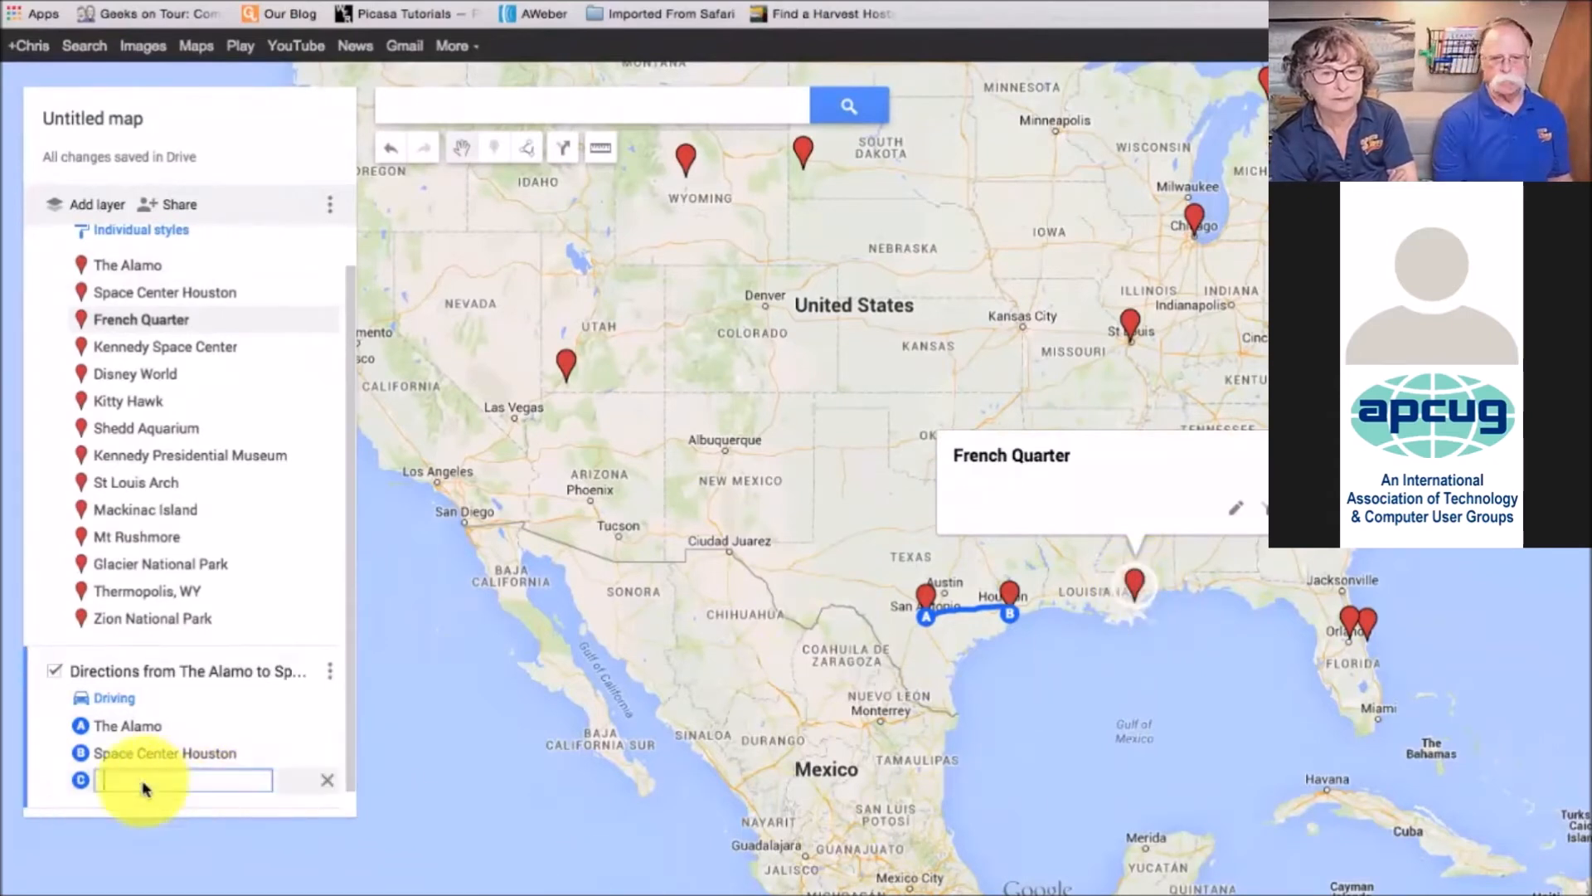
left_click(1137, 583)
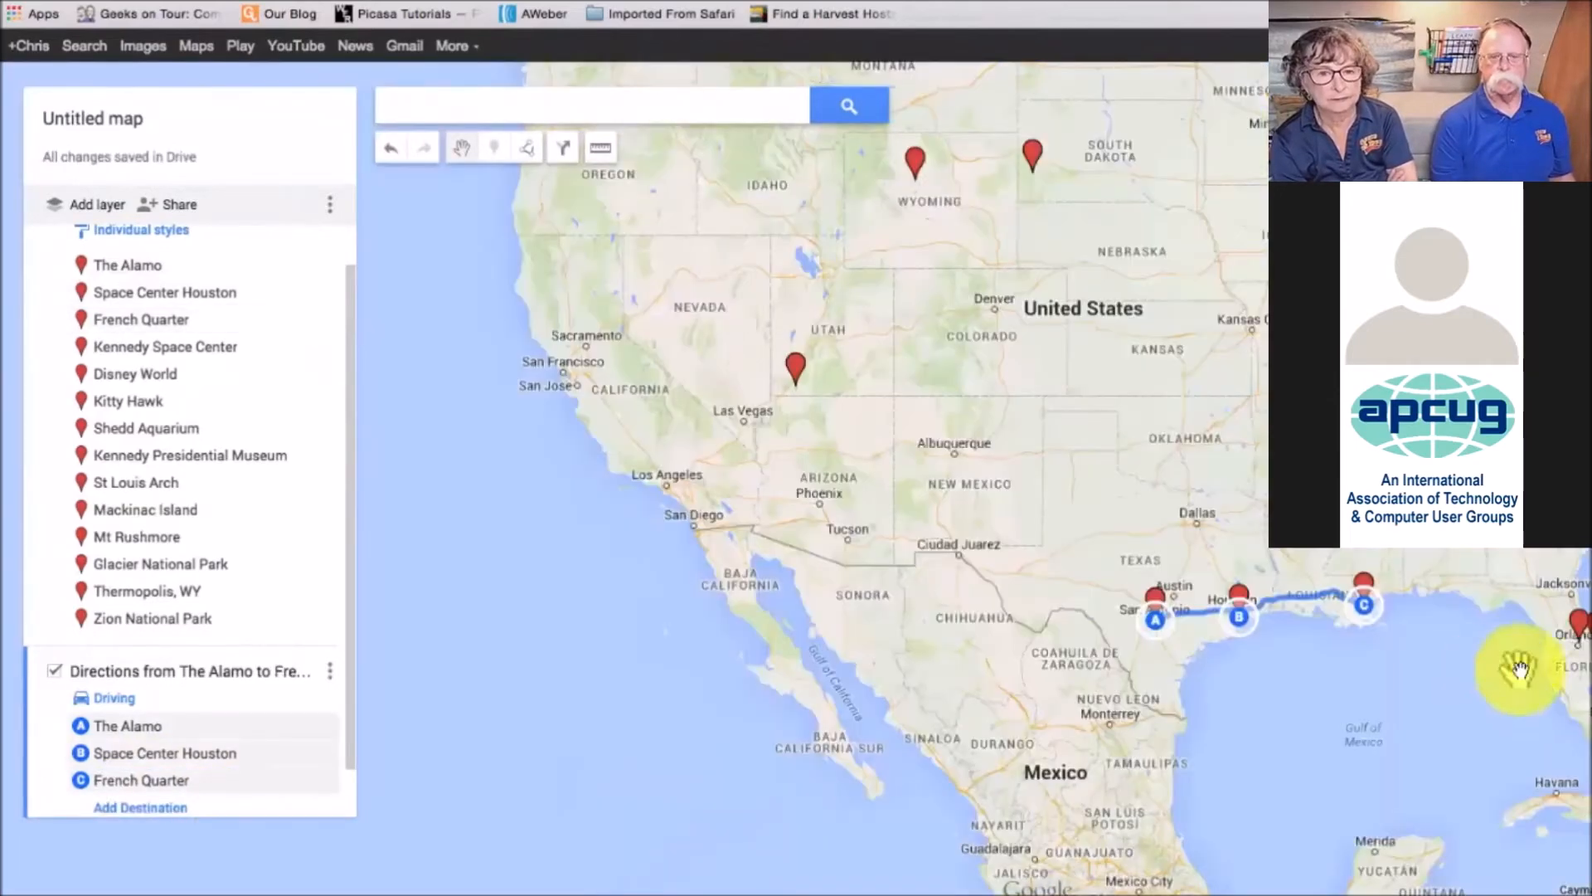
left_click(1580, 623)
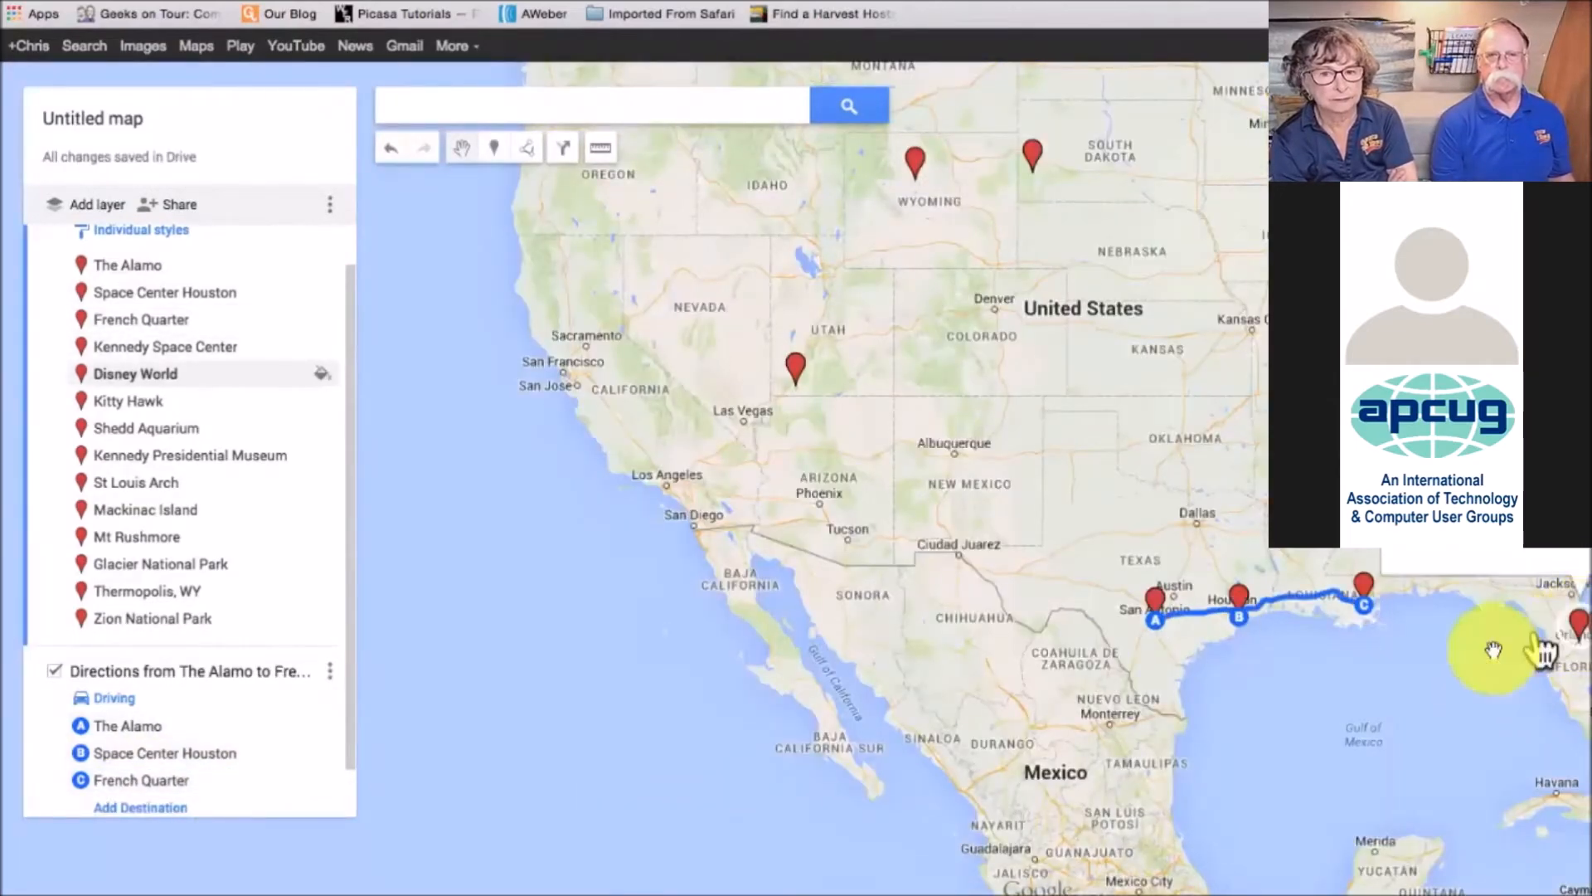
left_click(189, 802)
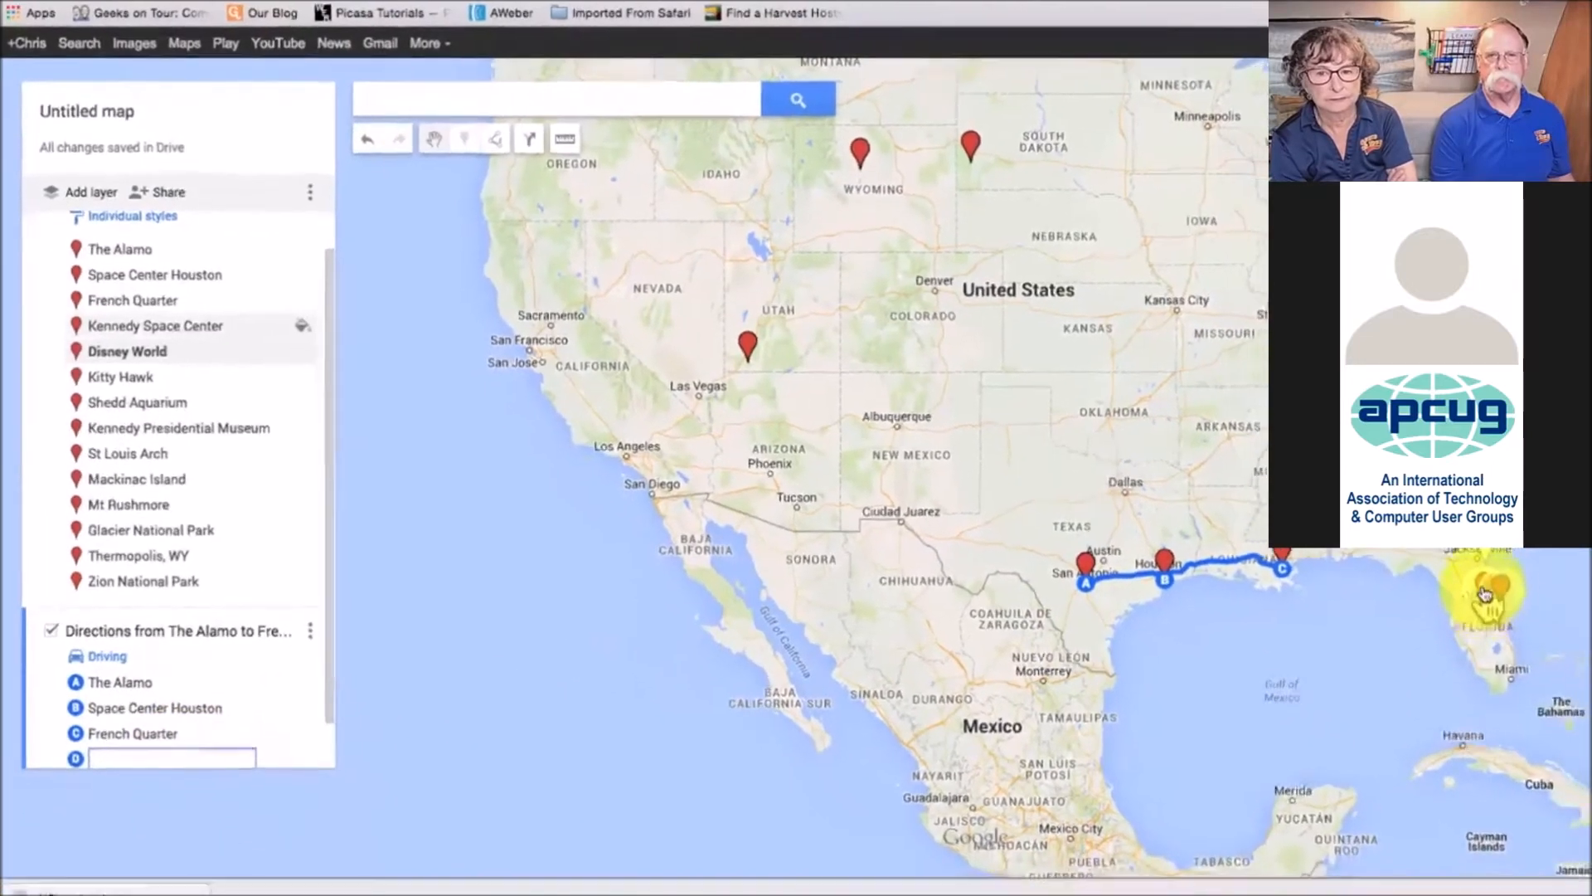
left_click(1589, 633)
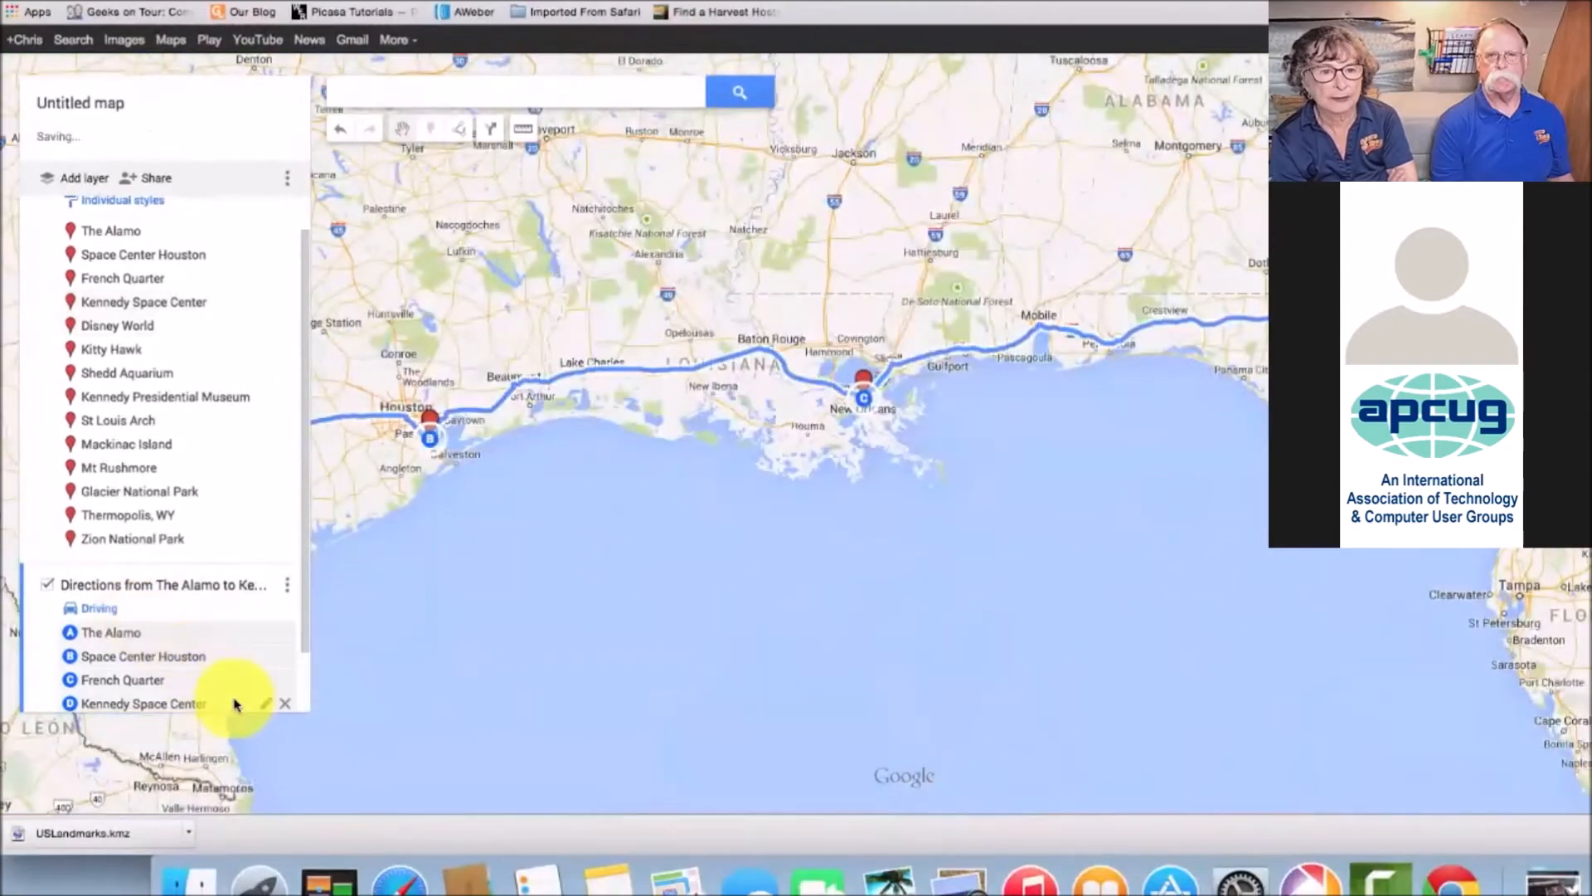
Add Kitty Hawk as the fifth stop and open a sixth stop slot, panning northeast
scroll(307, 684, "down", 2)
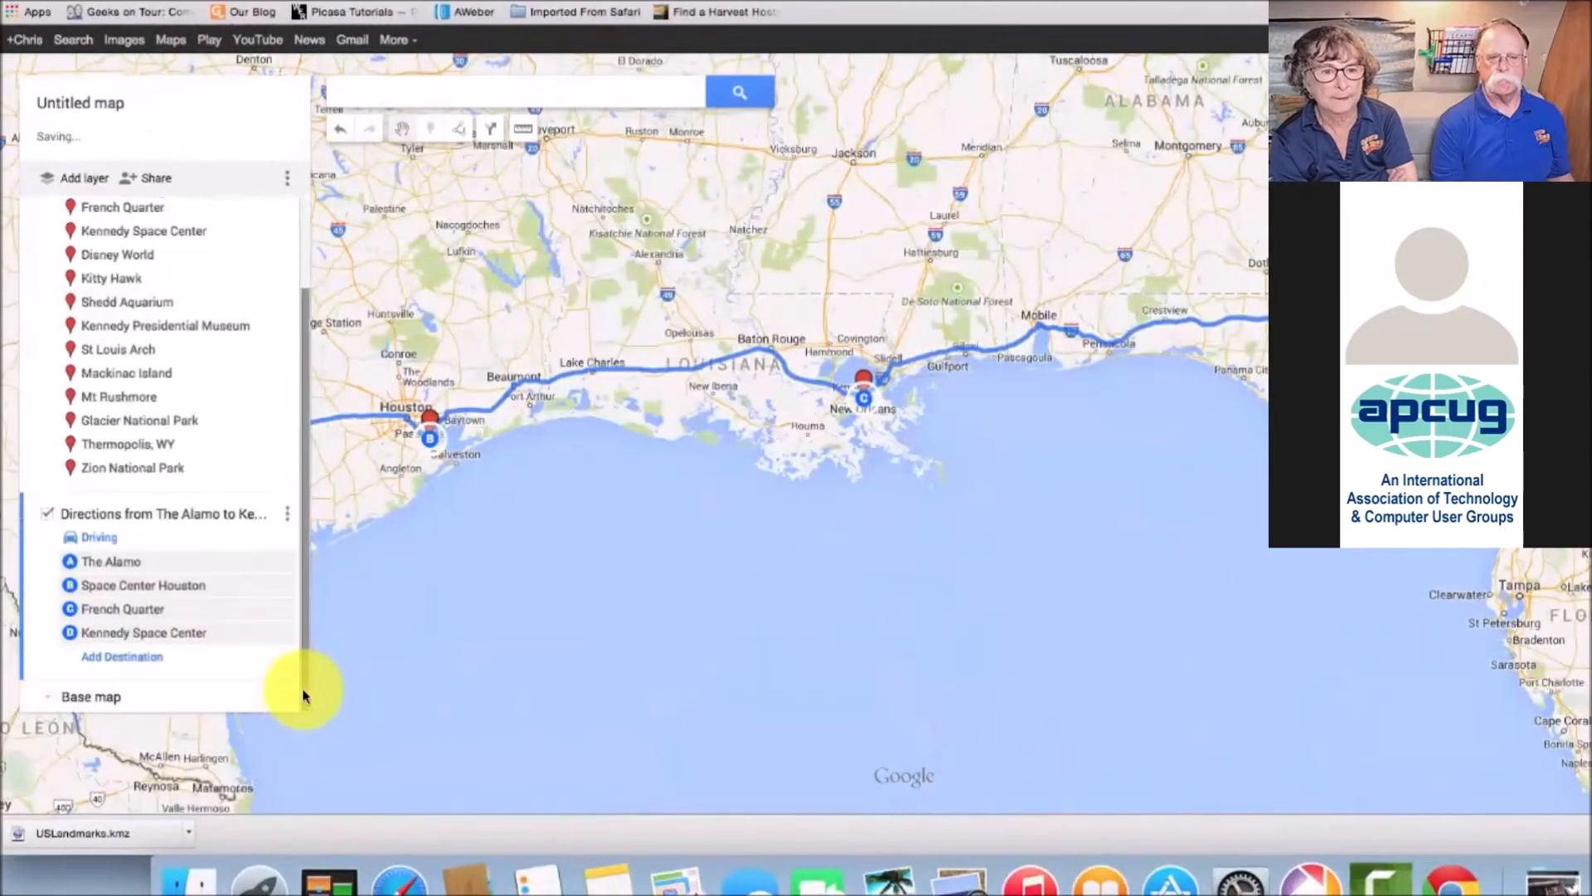
left_click(123, 659)
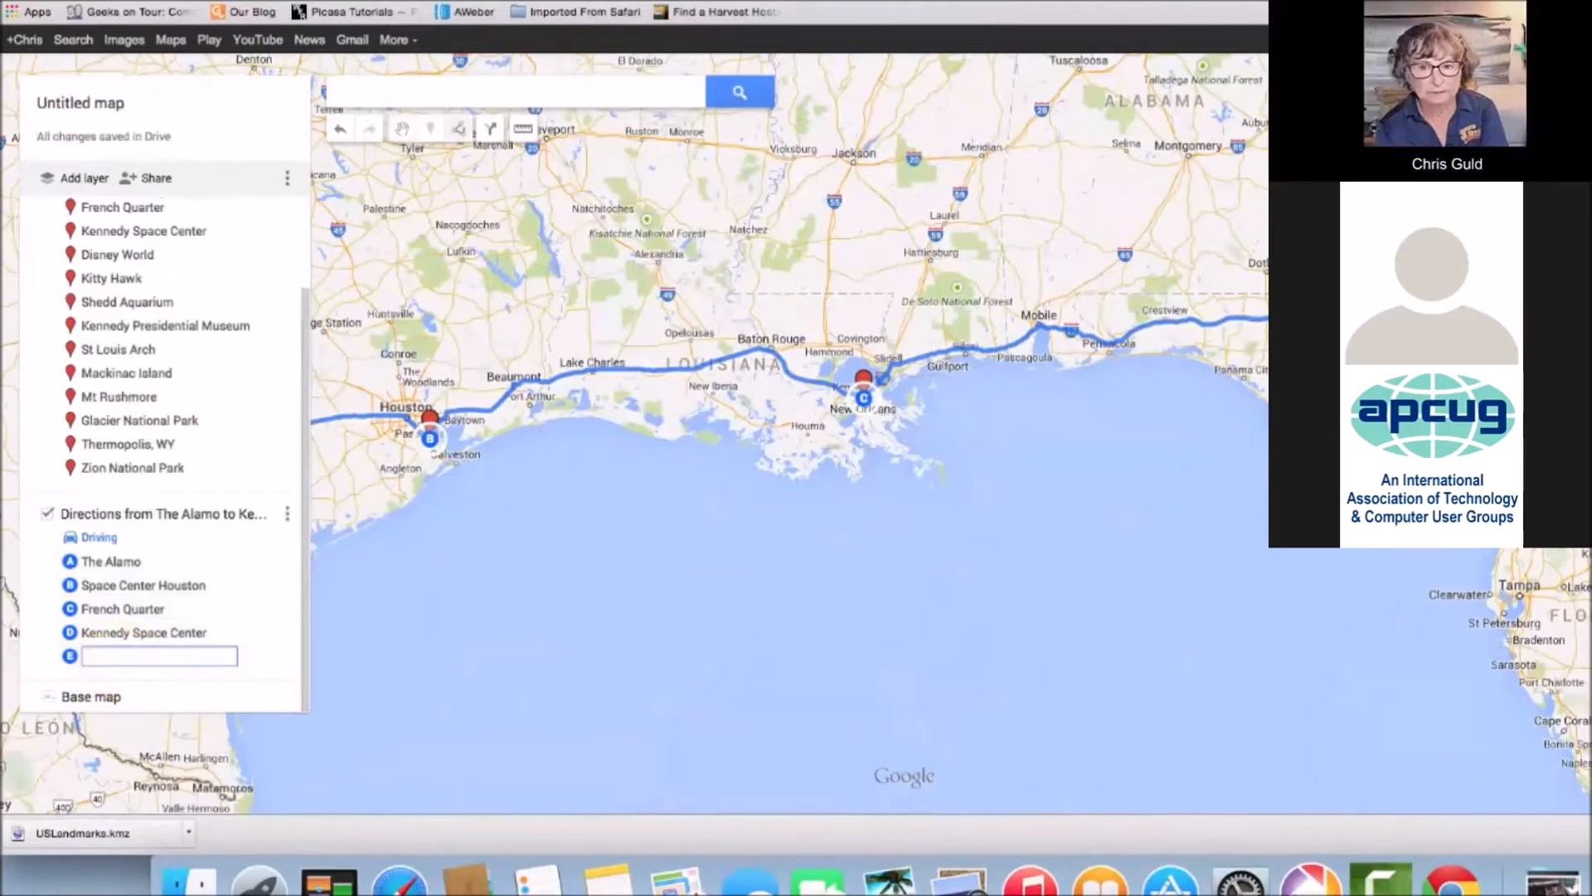
left_click_drag(1452, 290, 1047, 626)
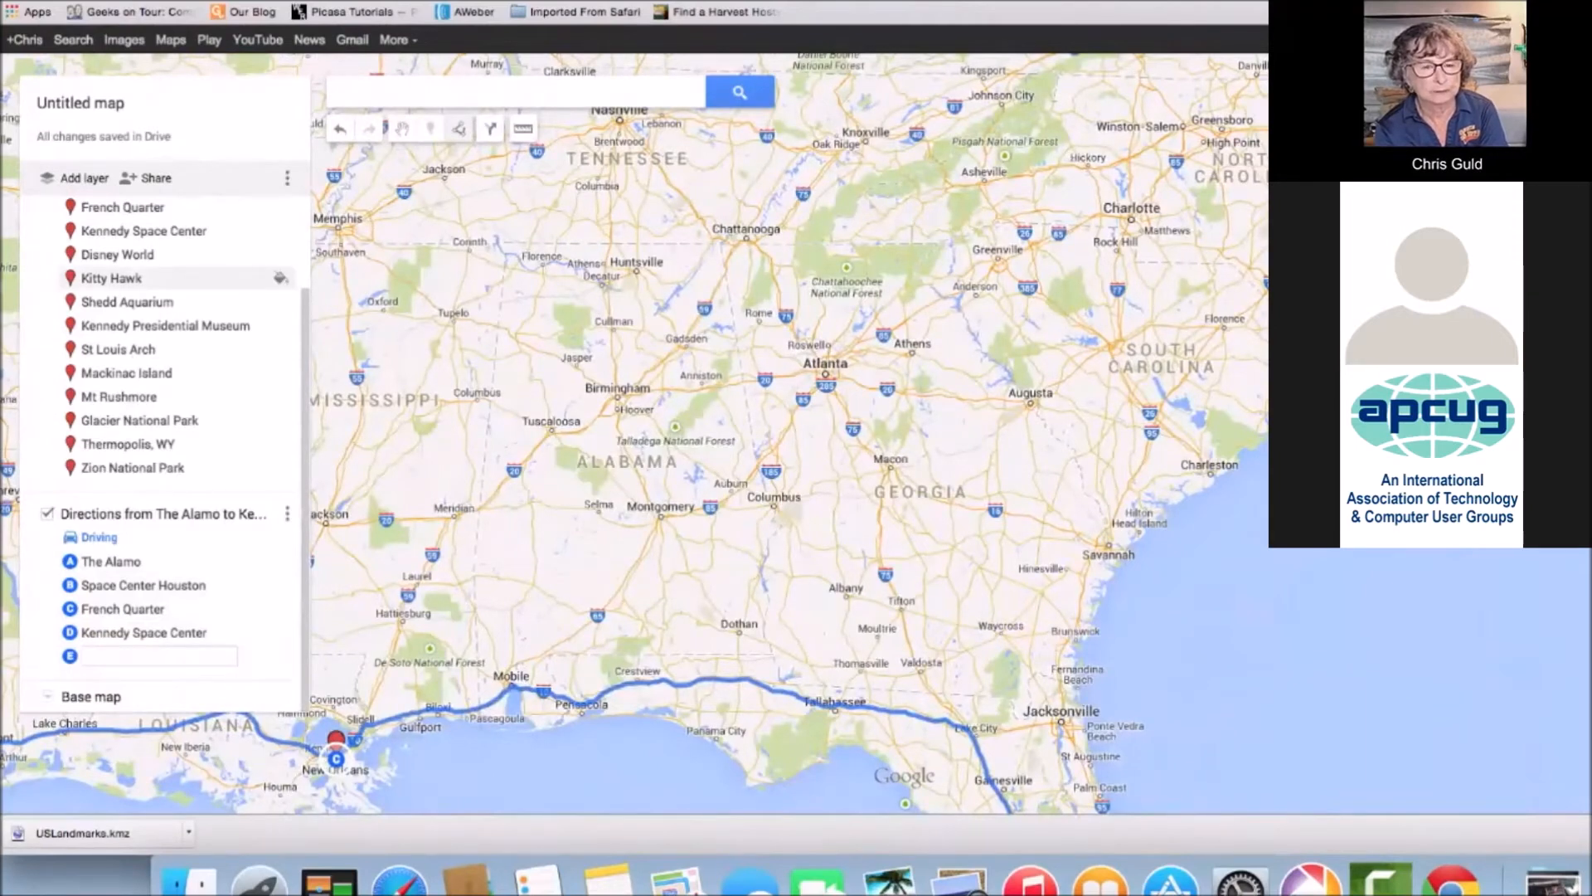
left_click(1573, 126)
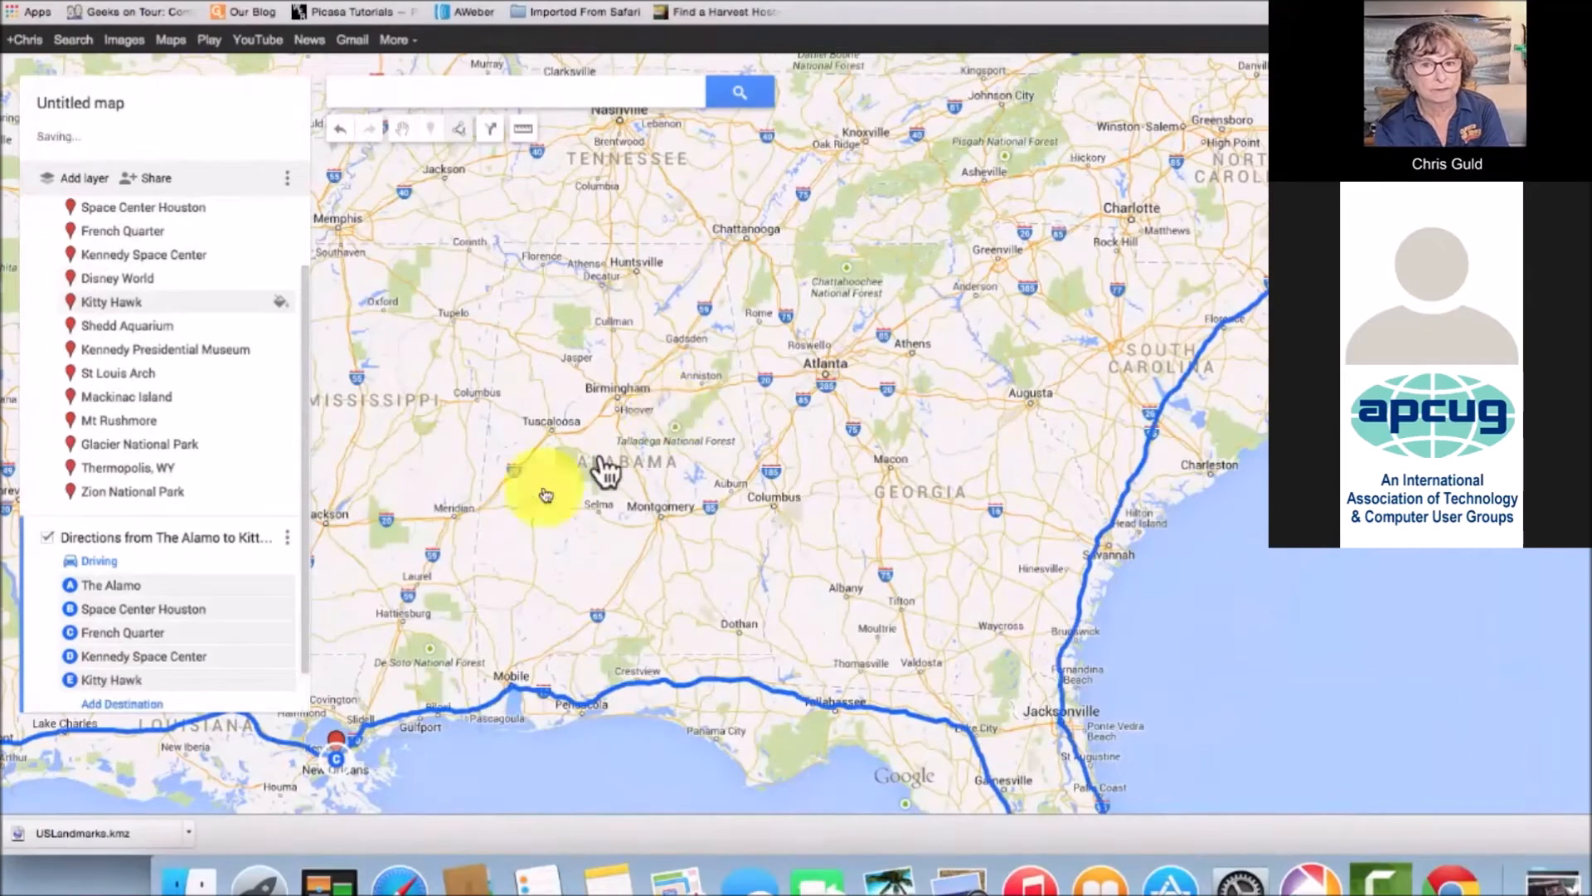
left_click(155, 711)
left_click_drag(1132, 217, 858, 635)
scroll(1045, 508, "down", 5)
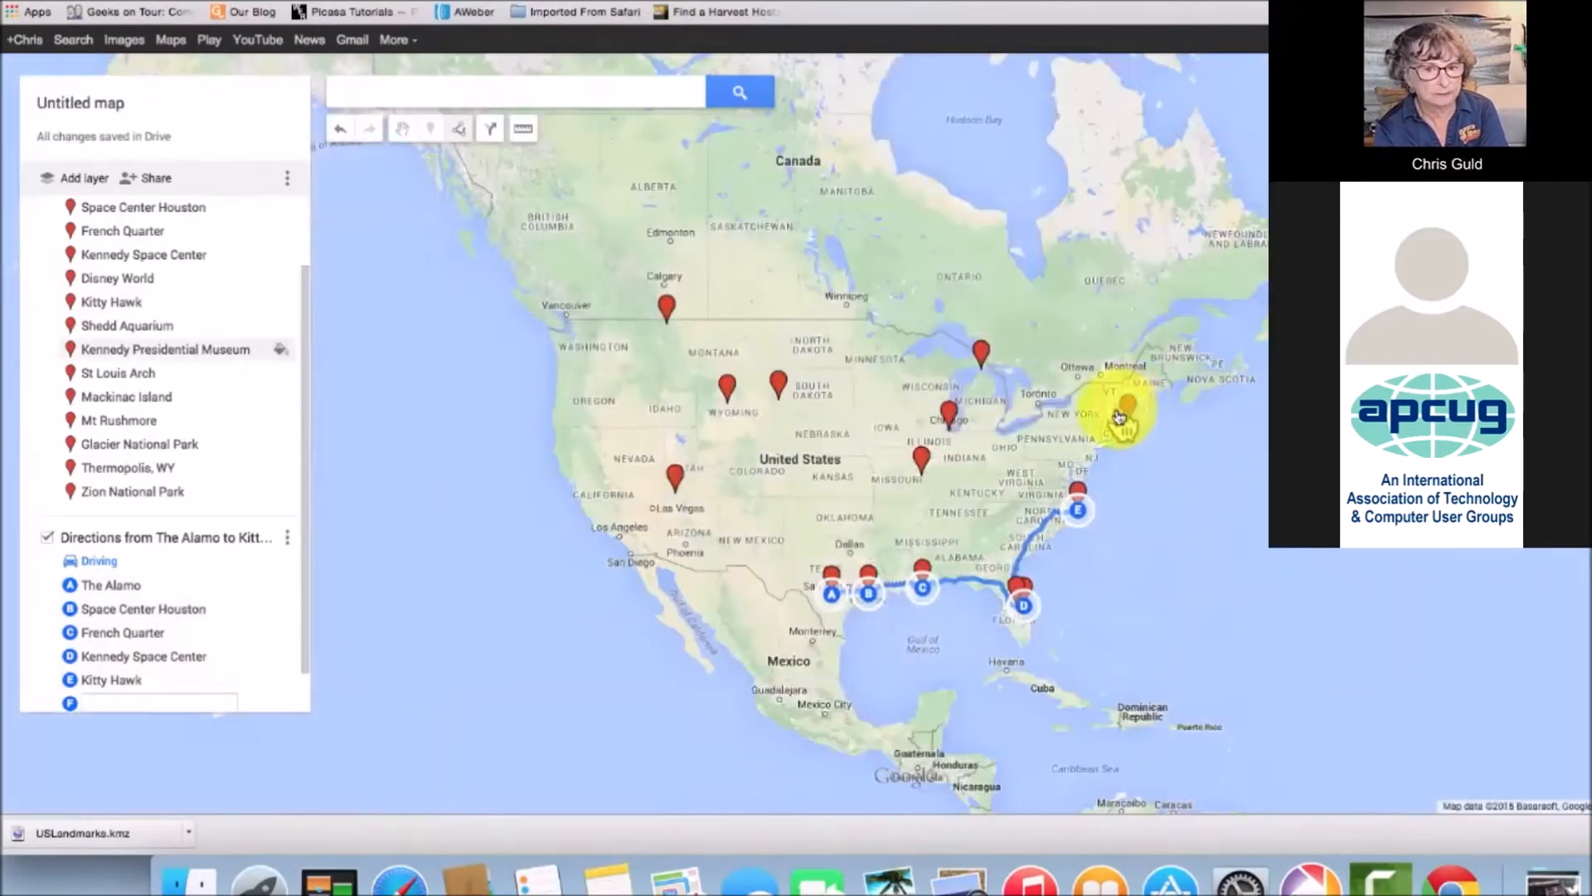
Add Kennedy Presidential Museum, Mackinac Island, Shedd Aquarium, St Louis Arch and Mt Rushmore as stops six to ten
left_click(1120, 414)
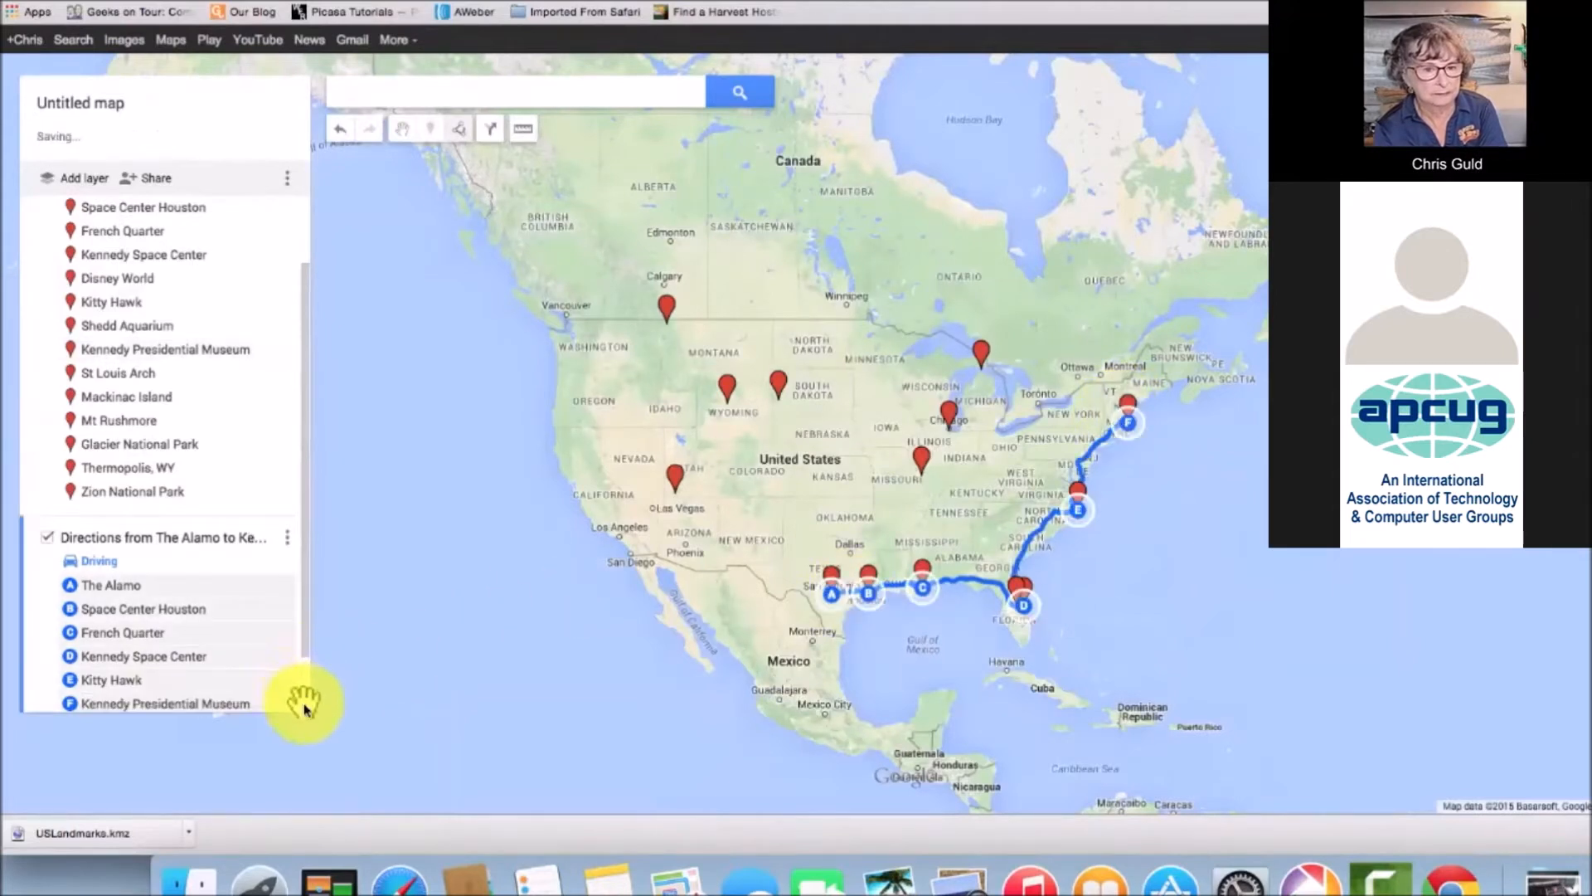
scroll(305, 710, "down", 2)
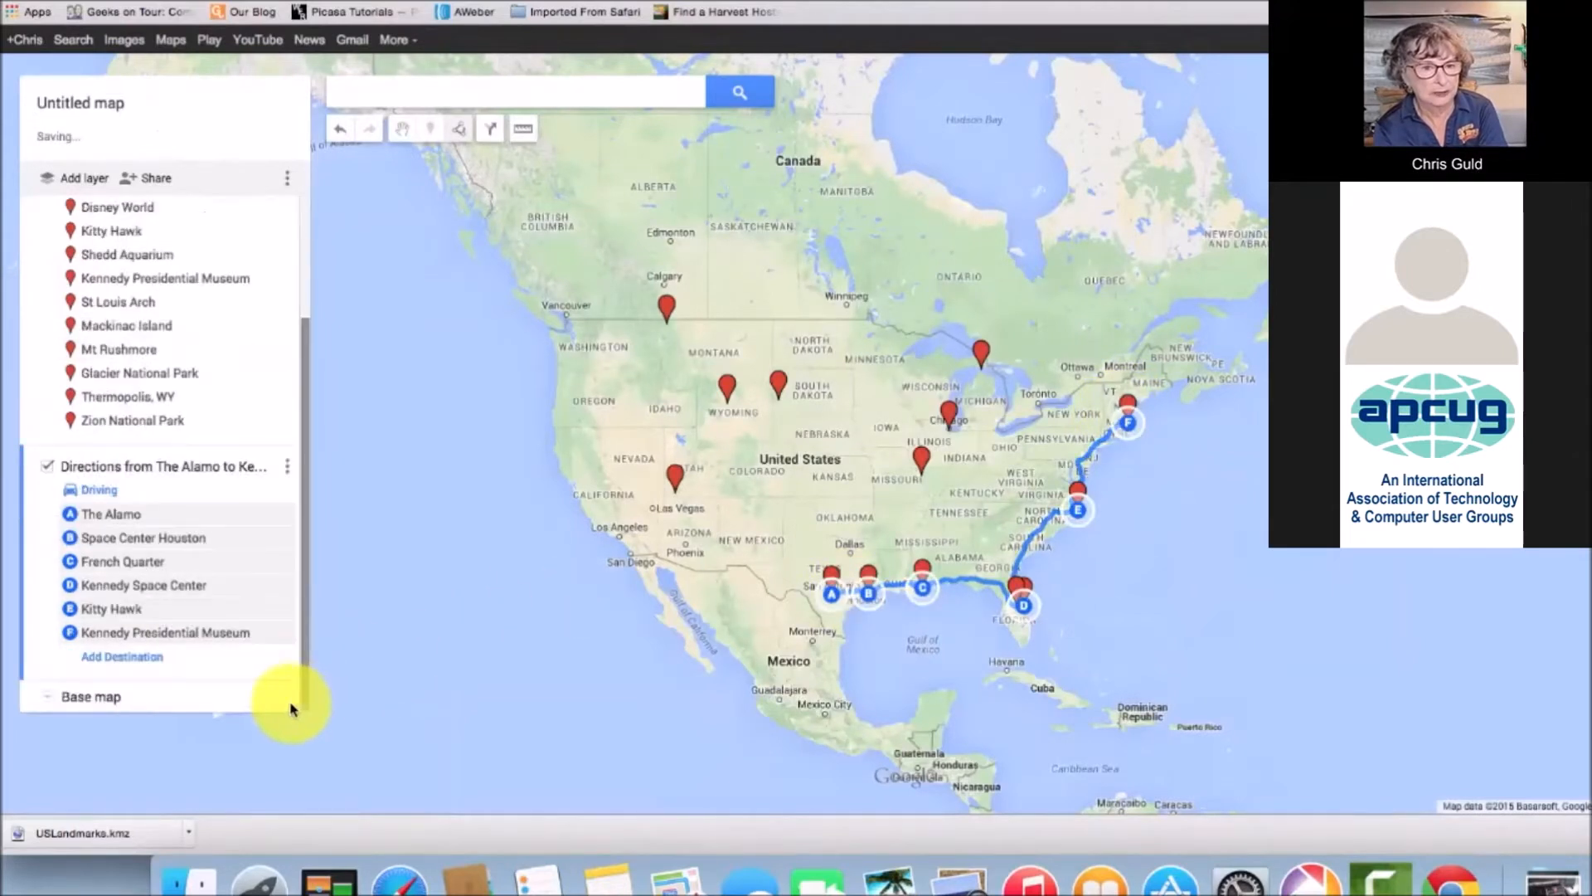
left_click(137, 657)
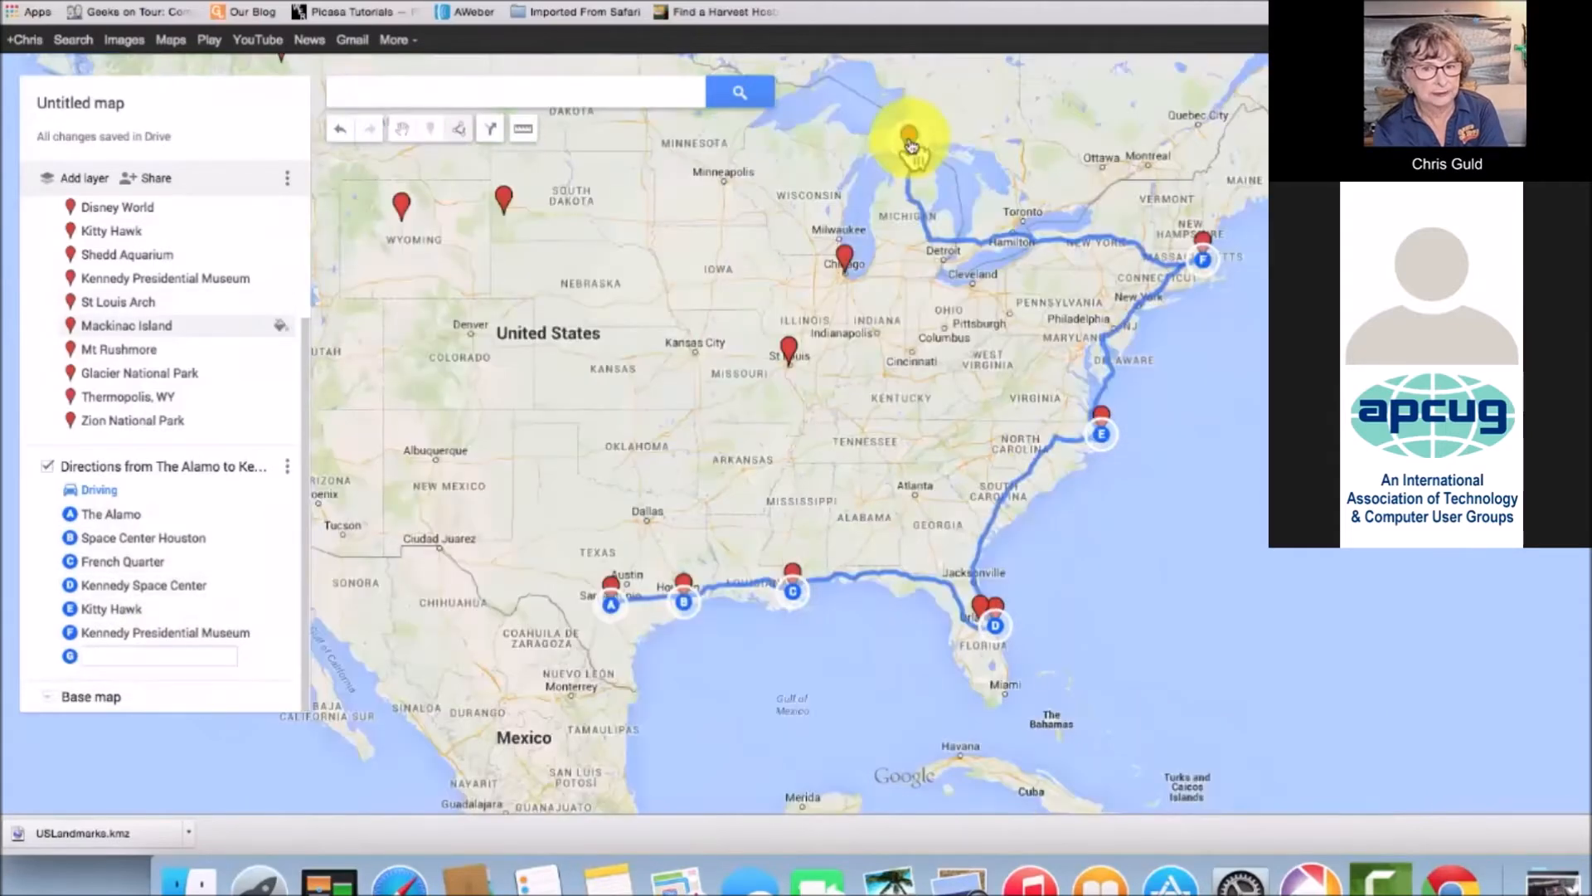
left_click(910, 148)
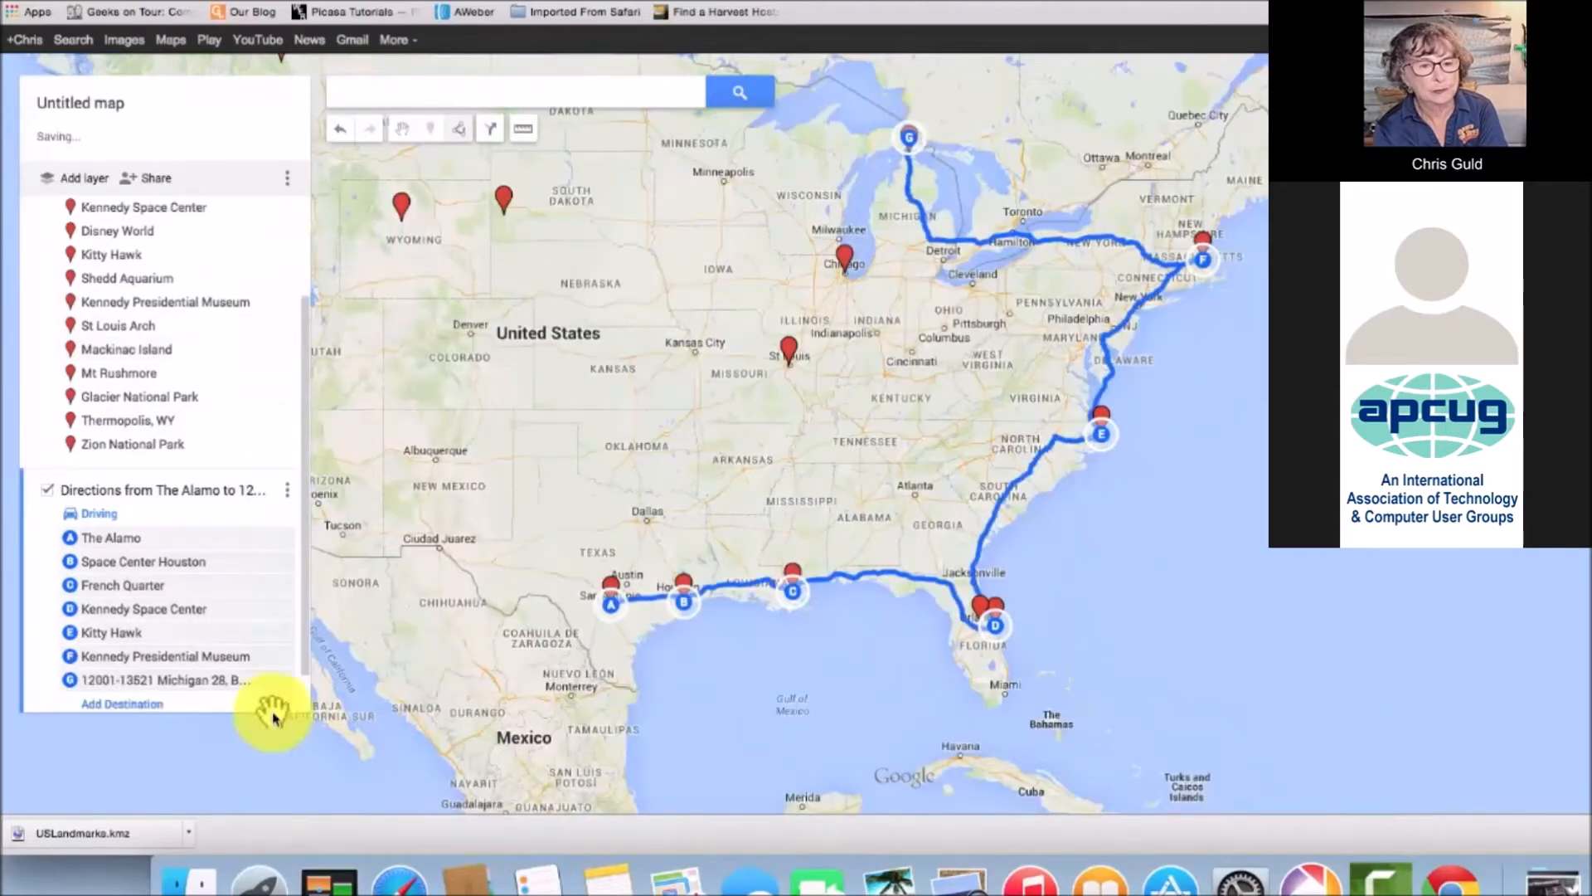
left_click(147, 704)
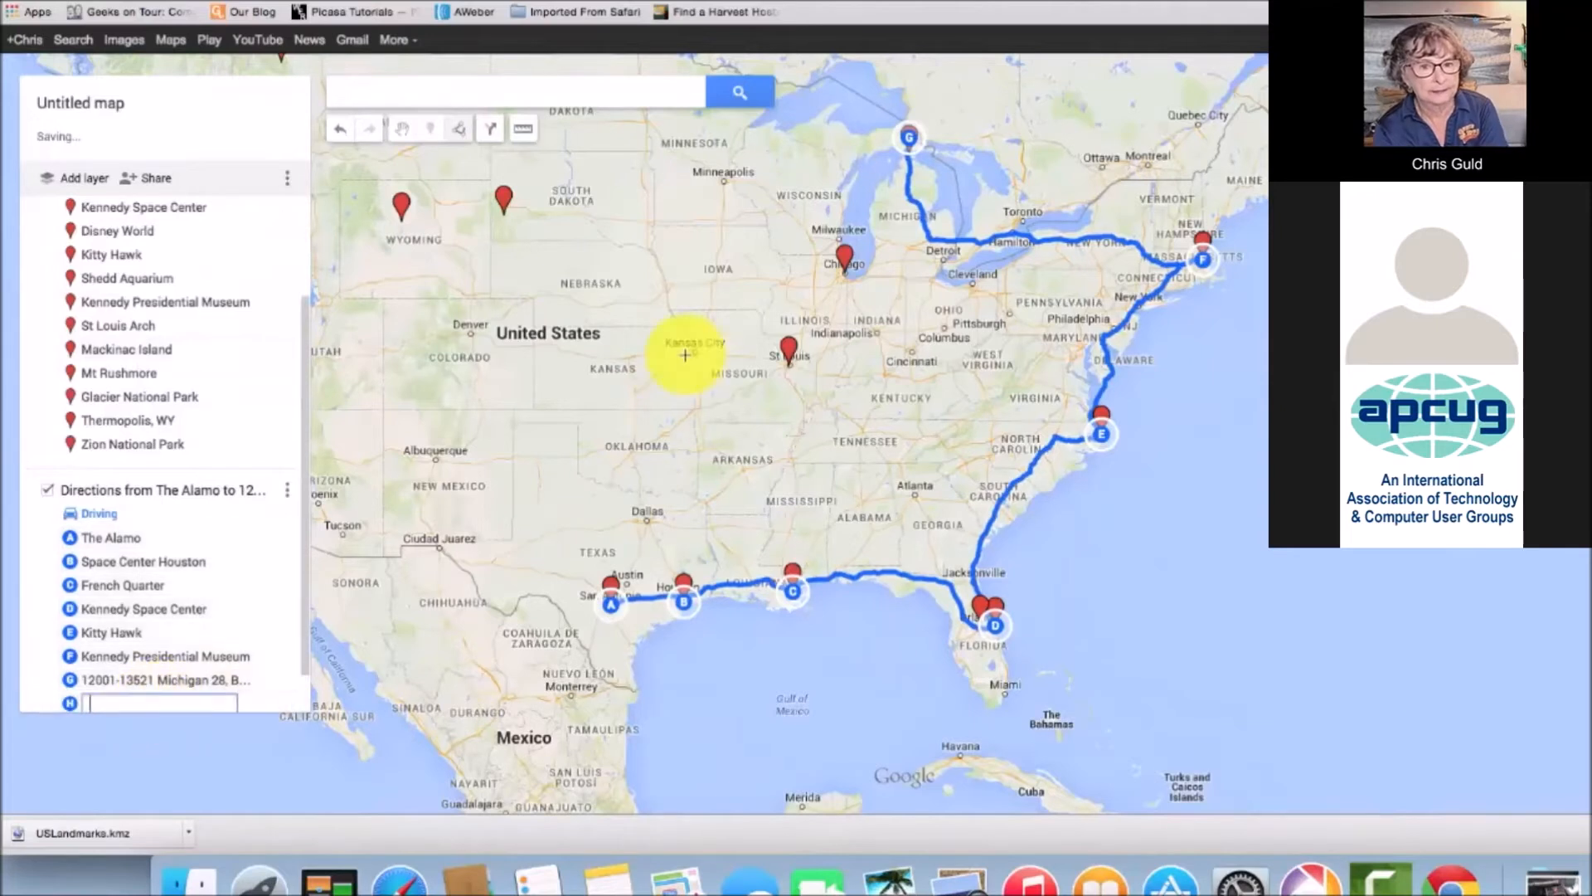
left_click(842, 264)
scroll(304, 700, "down", 2)
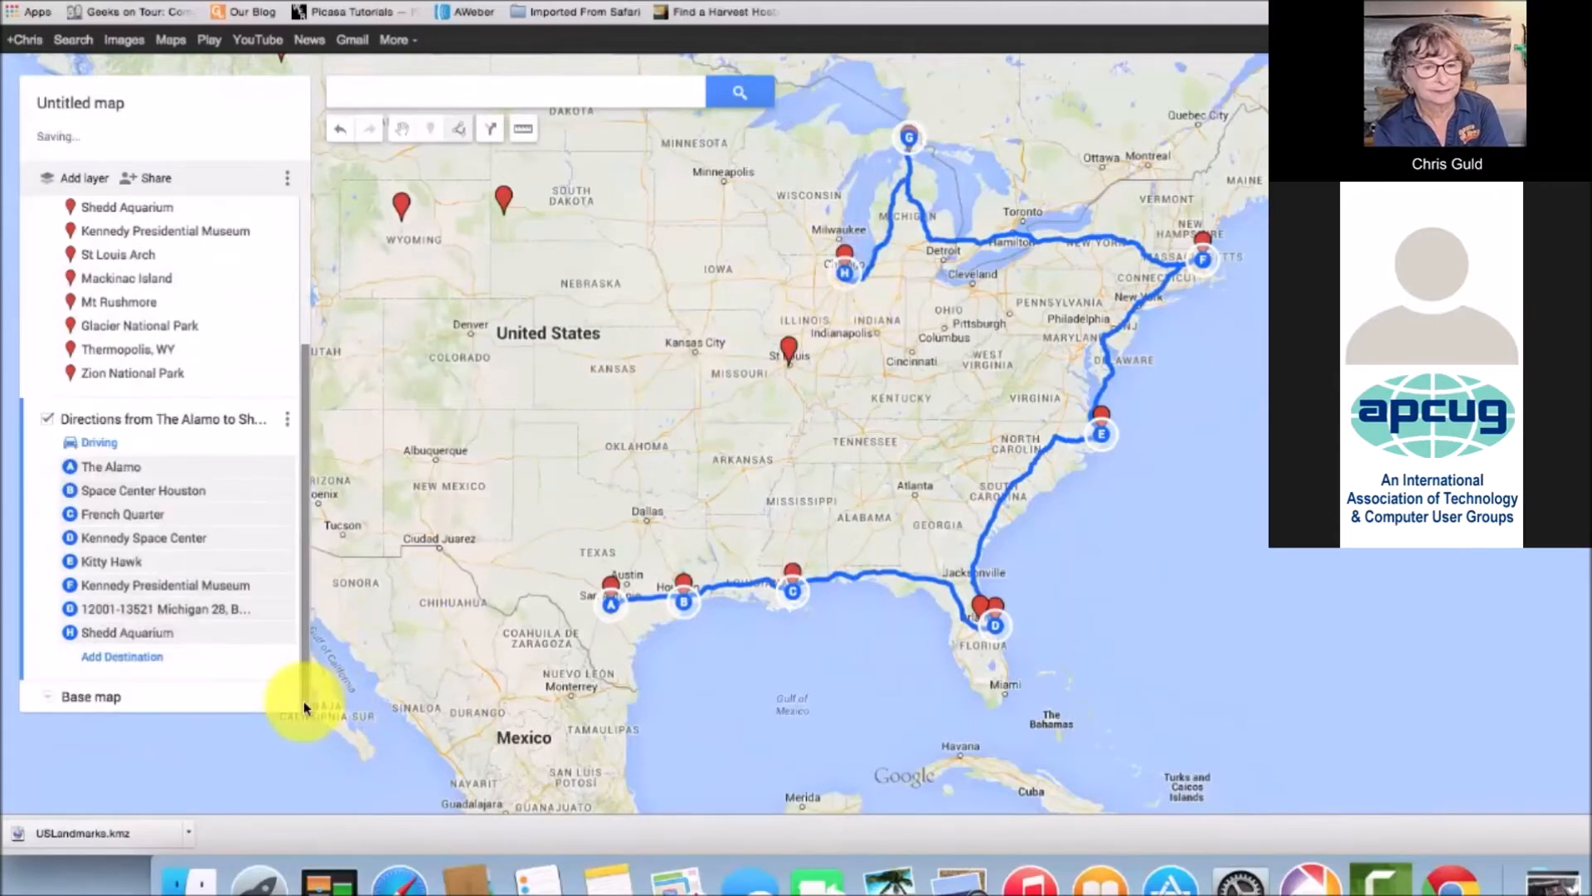
left_click(140, 657)
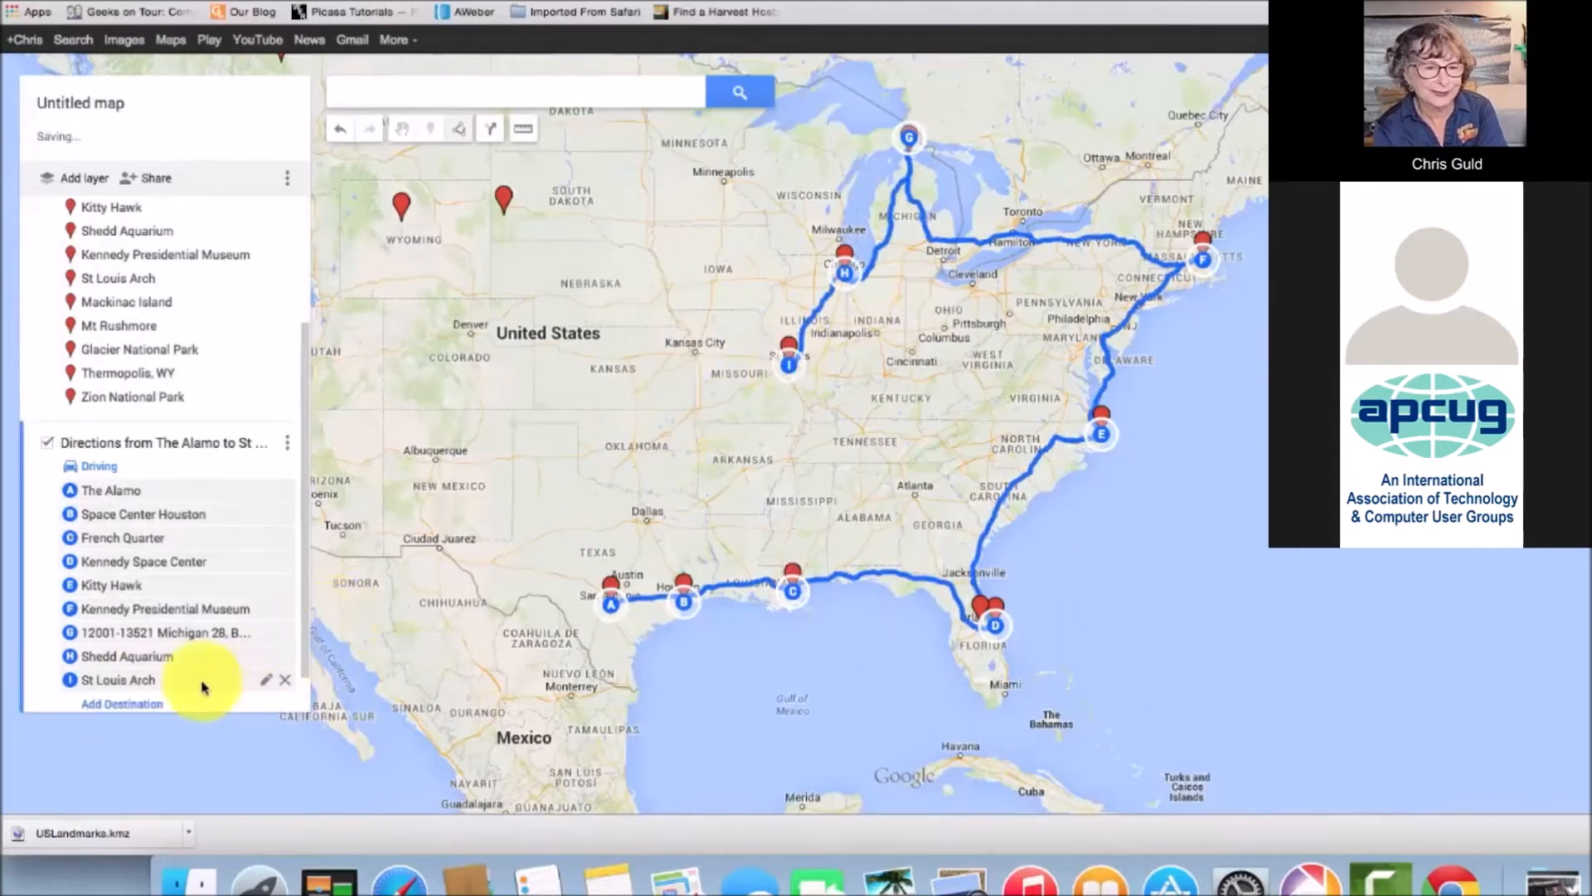
scroll(306, 700, "down", 1)
left_click(157, 656)
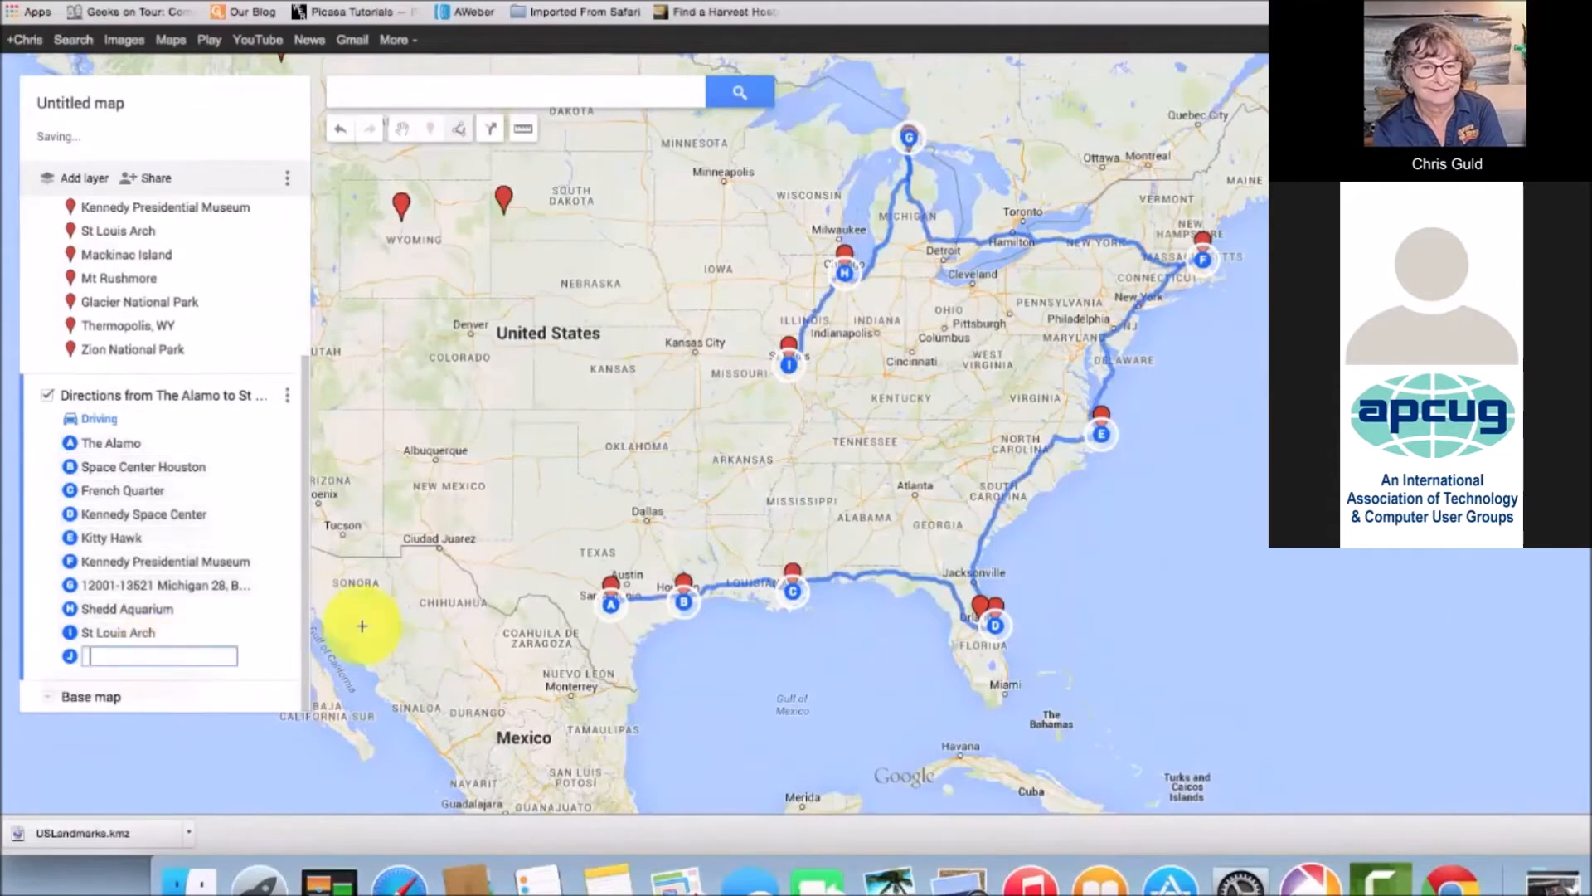
left_click(503, 203)
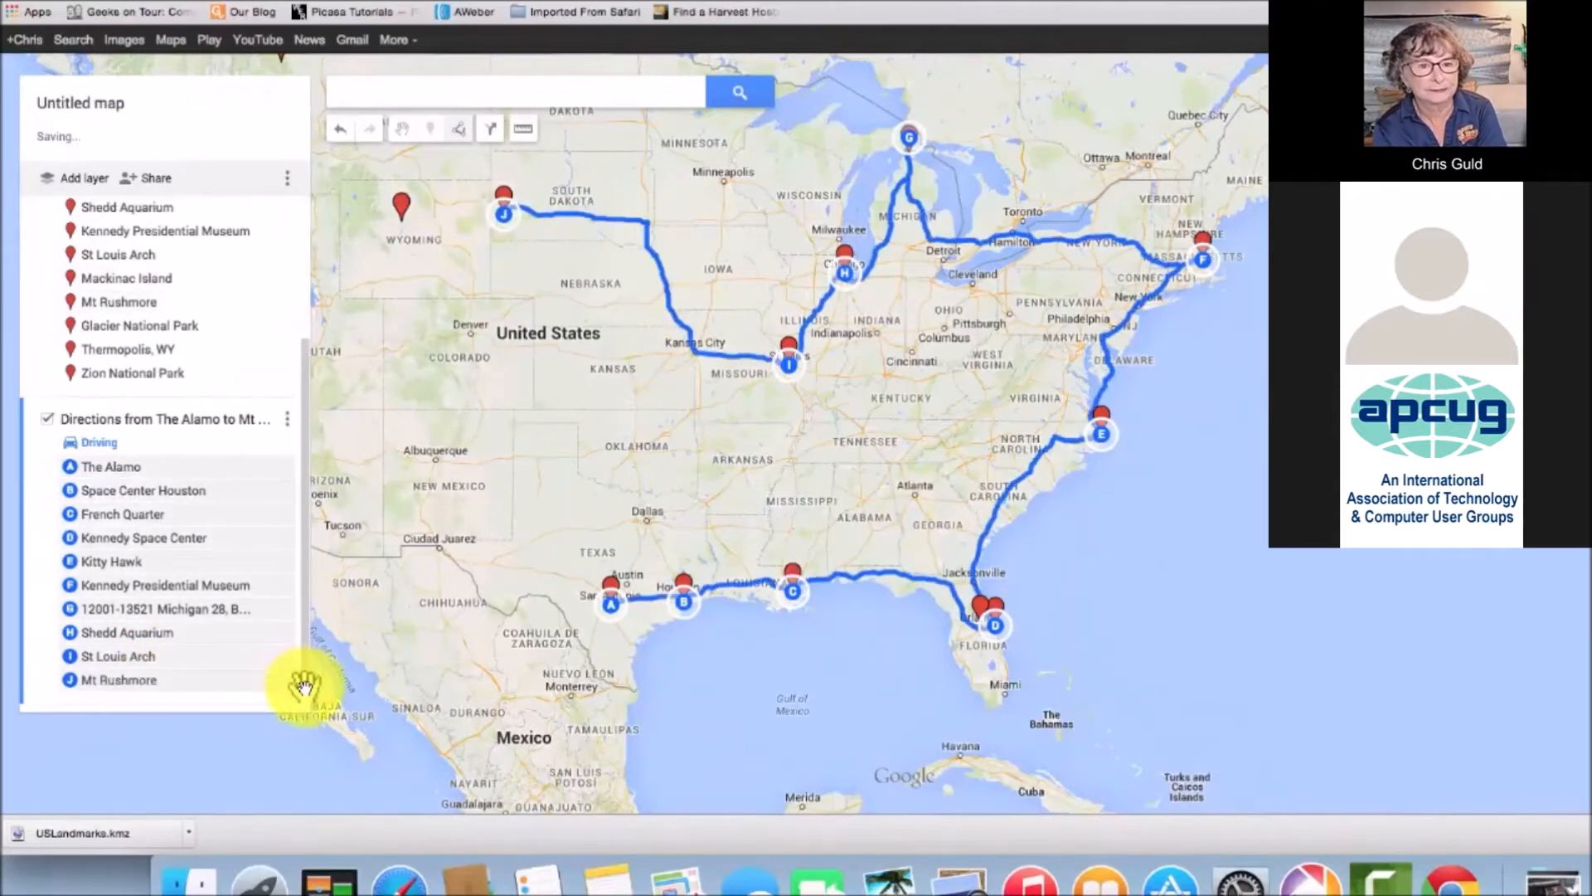
Scroll the map panel down below the ten-stop directions layer
scroll(298, 676, "down", 1)
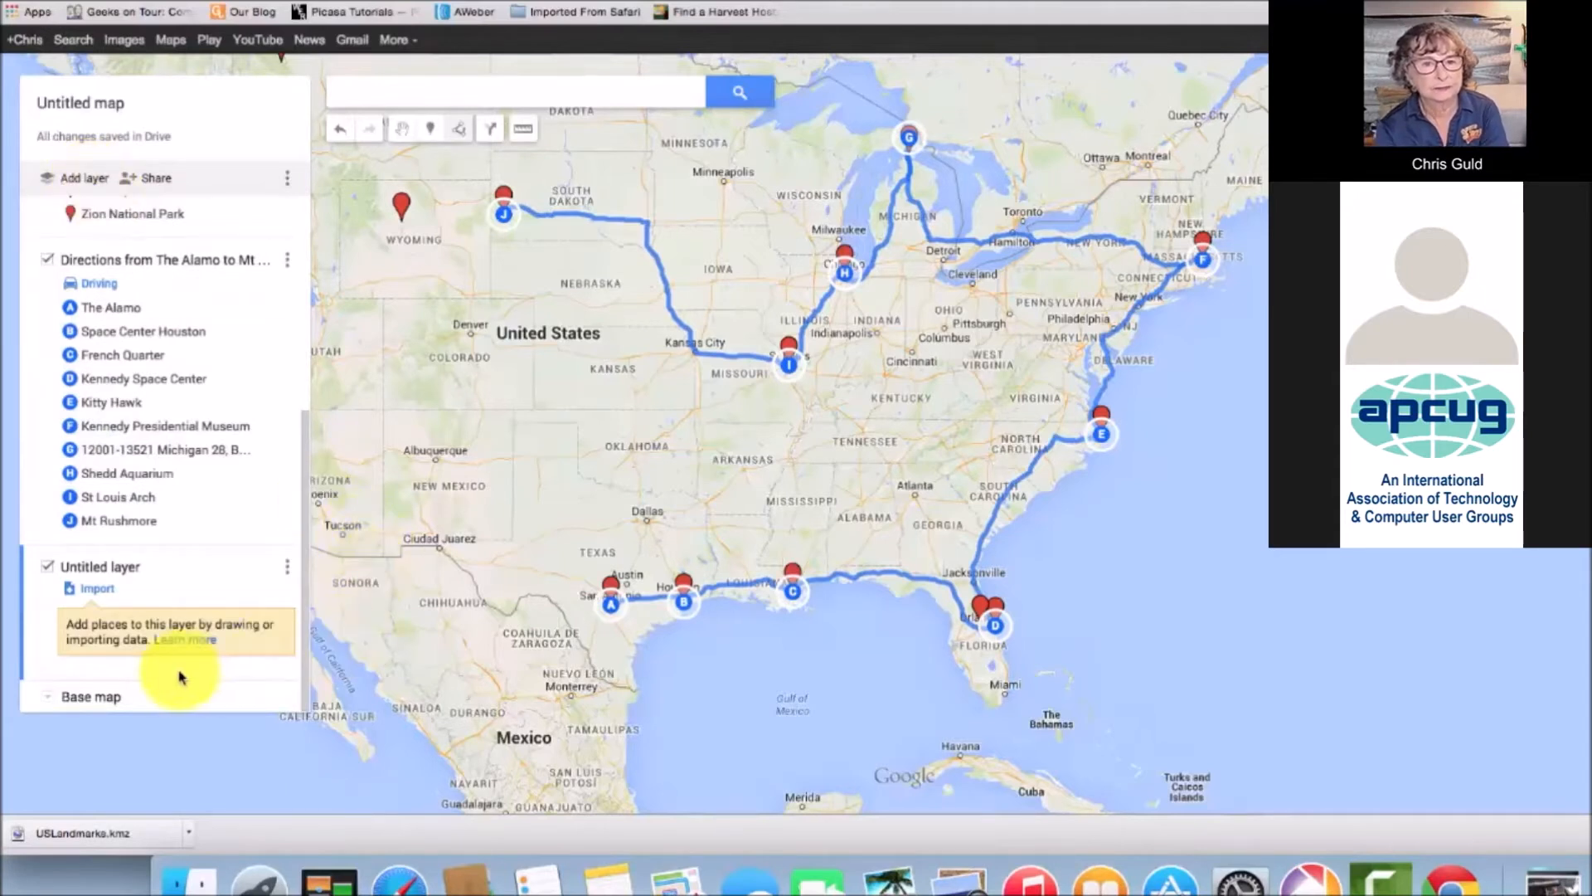
Start a new driving-route layer and delete the empty Untitled layer
left_click(460, 130)
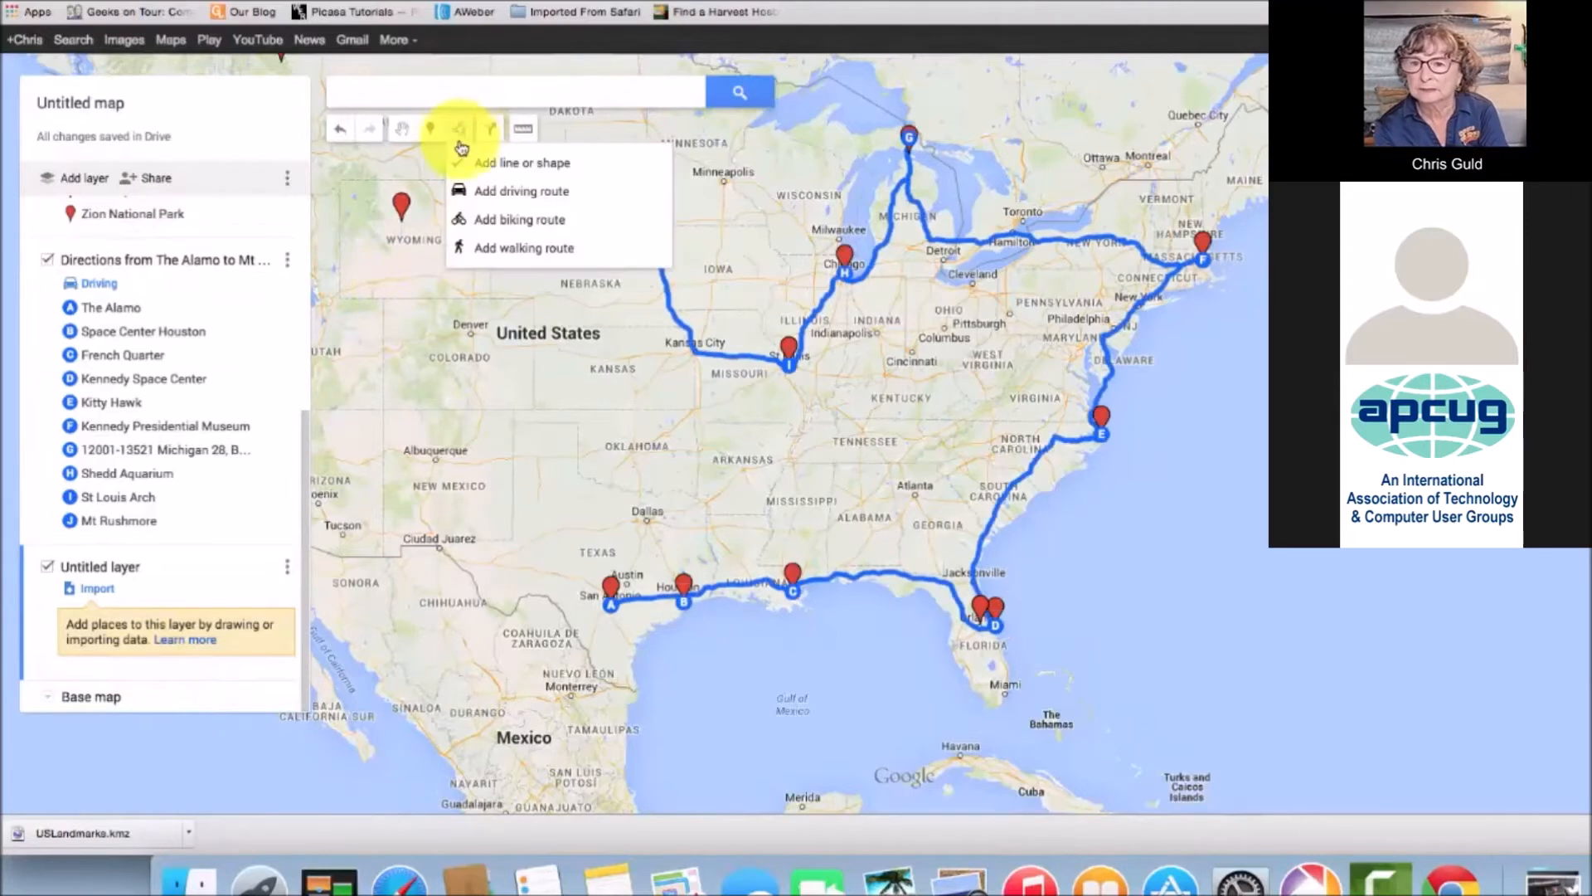
left_click(504, 191)
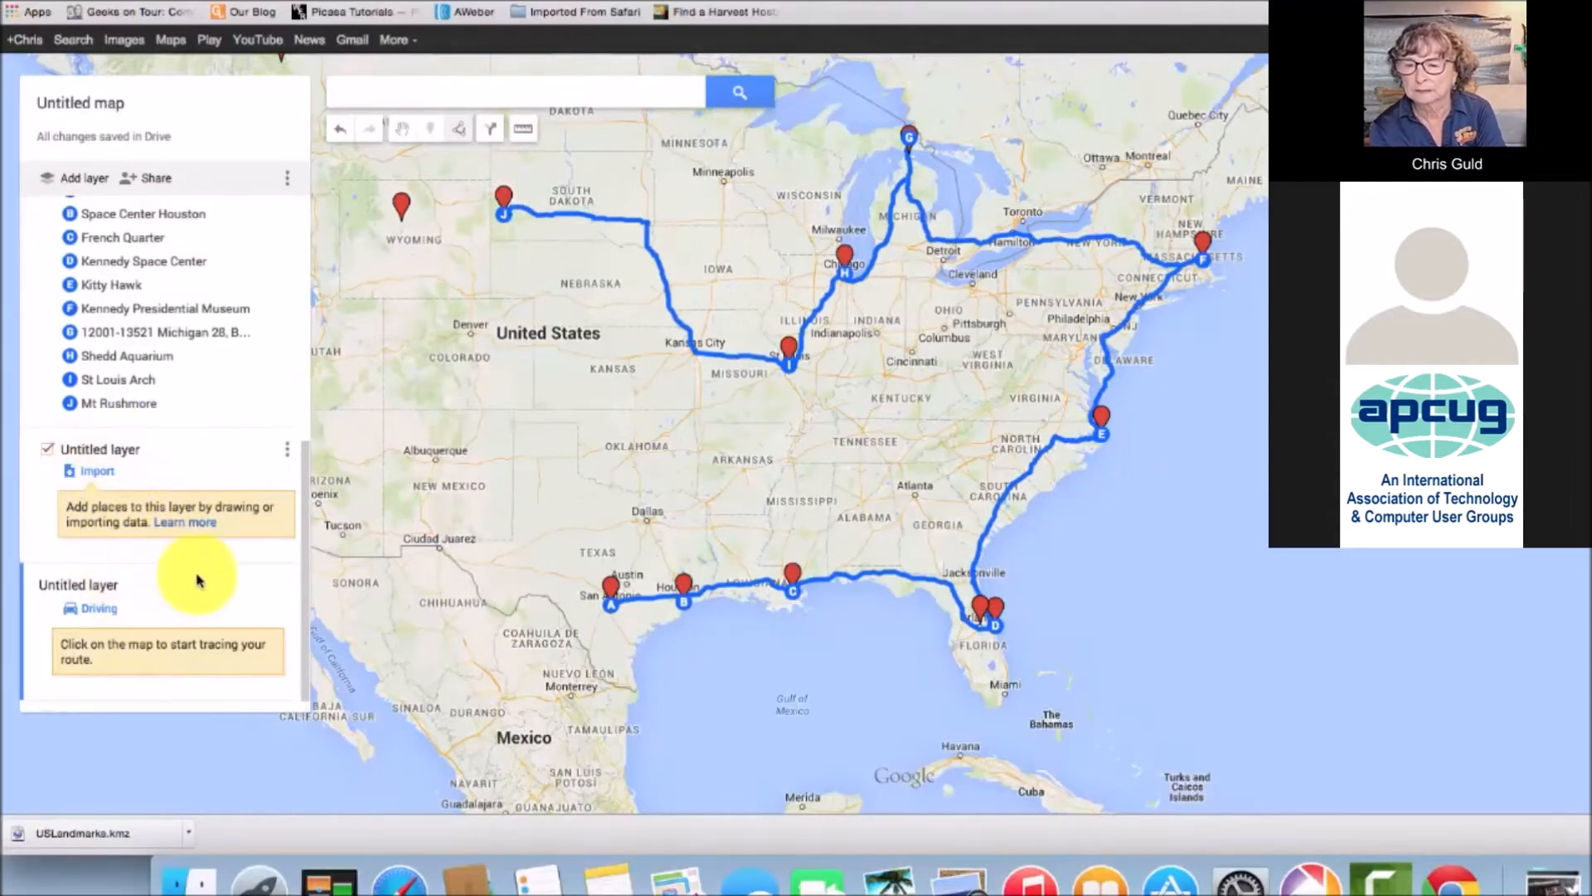
left_click(287, 456)
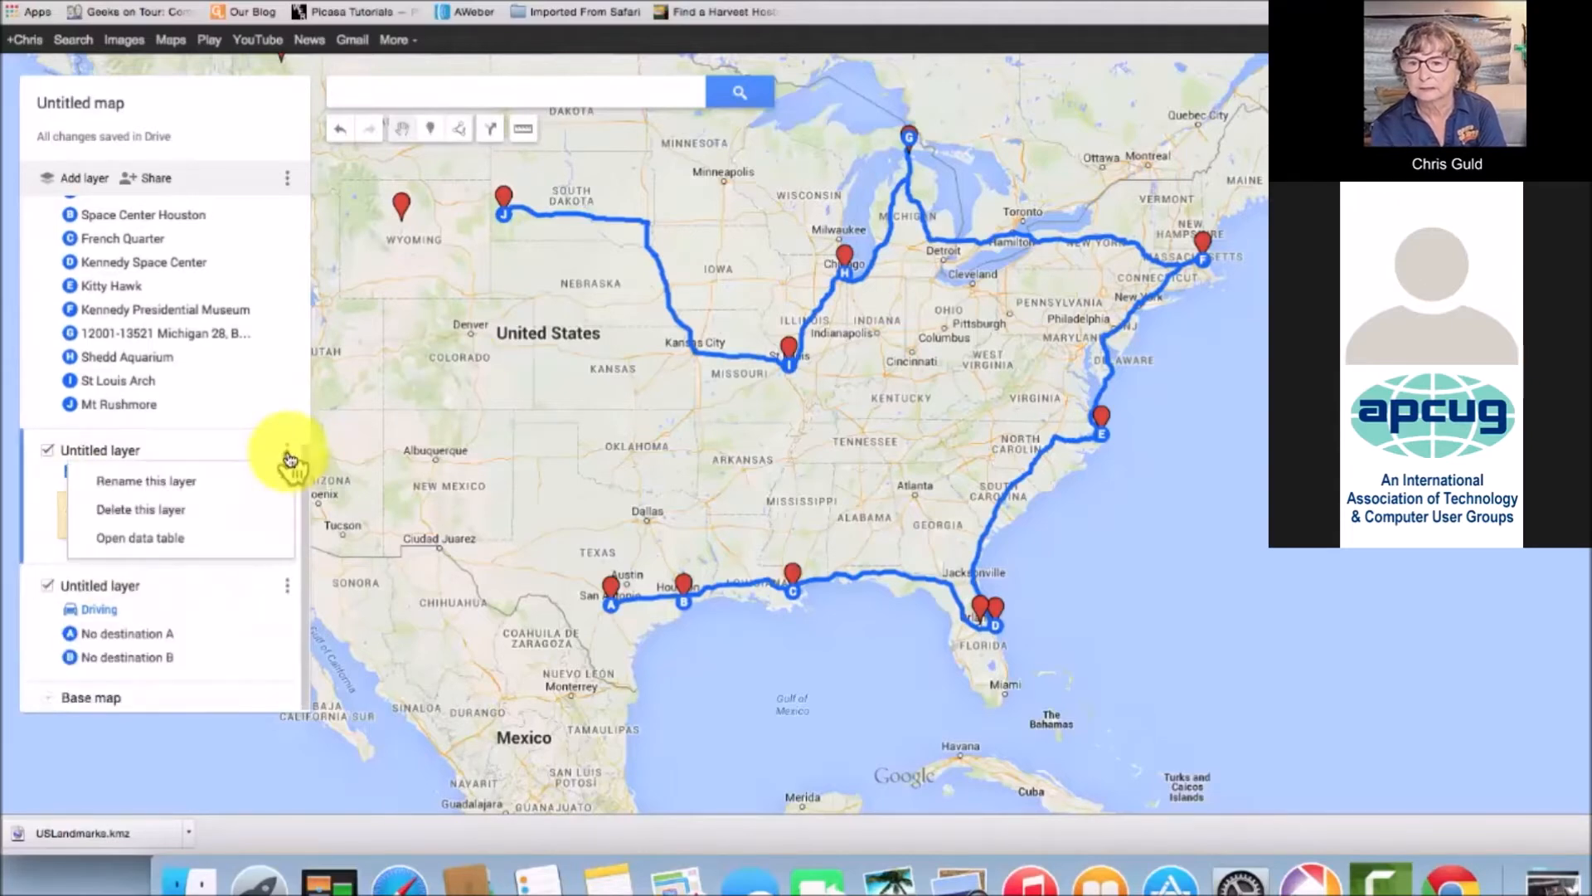
left_click(118, 512)
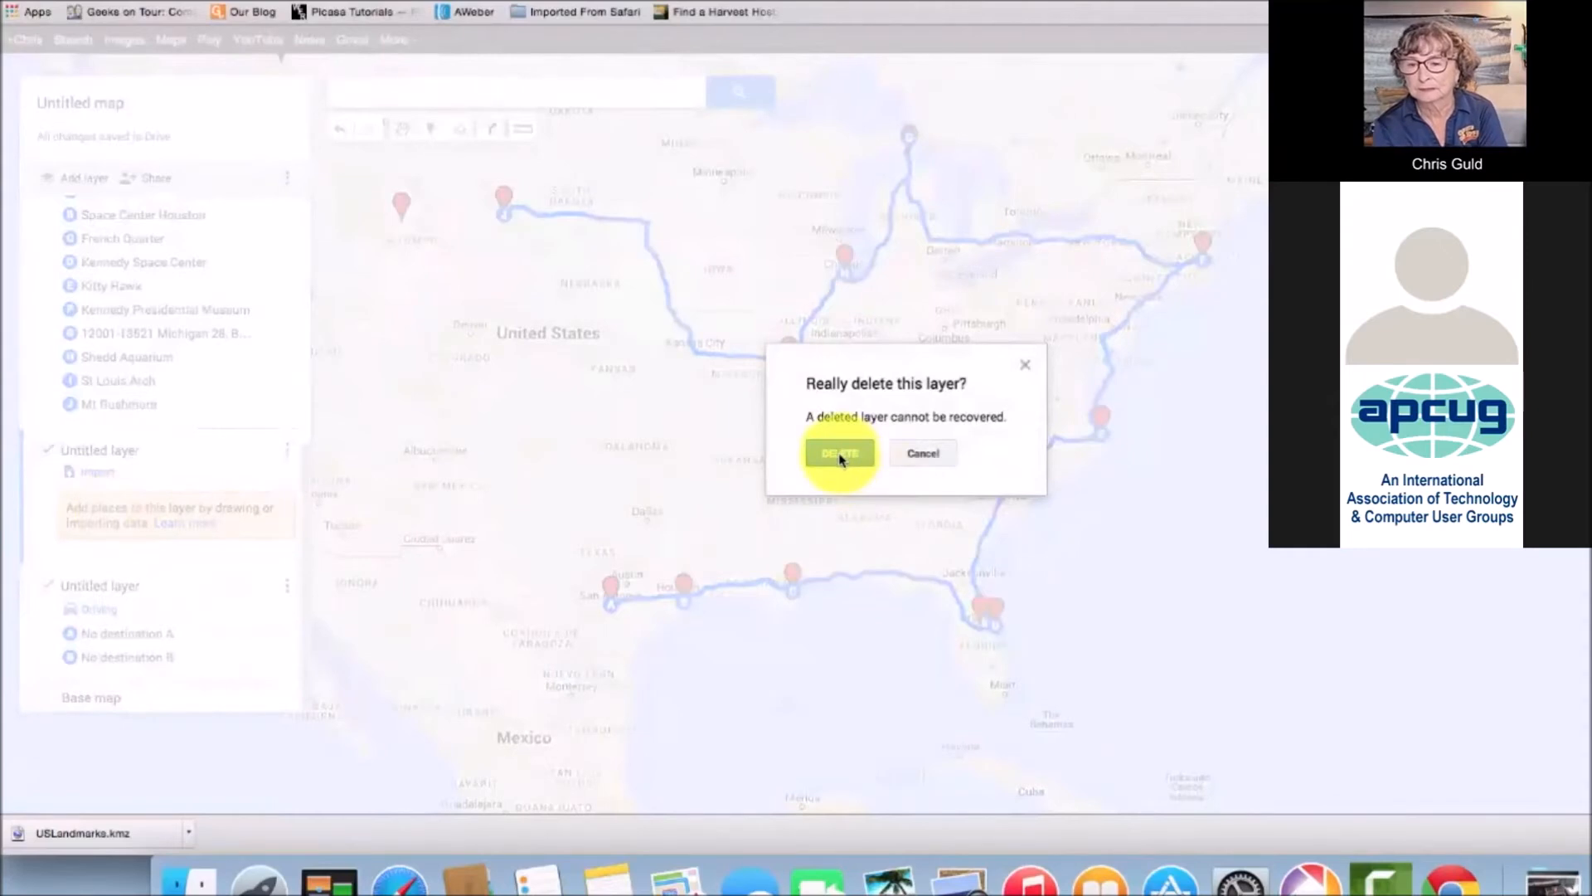
left_click(839, 455)
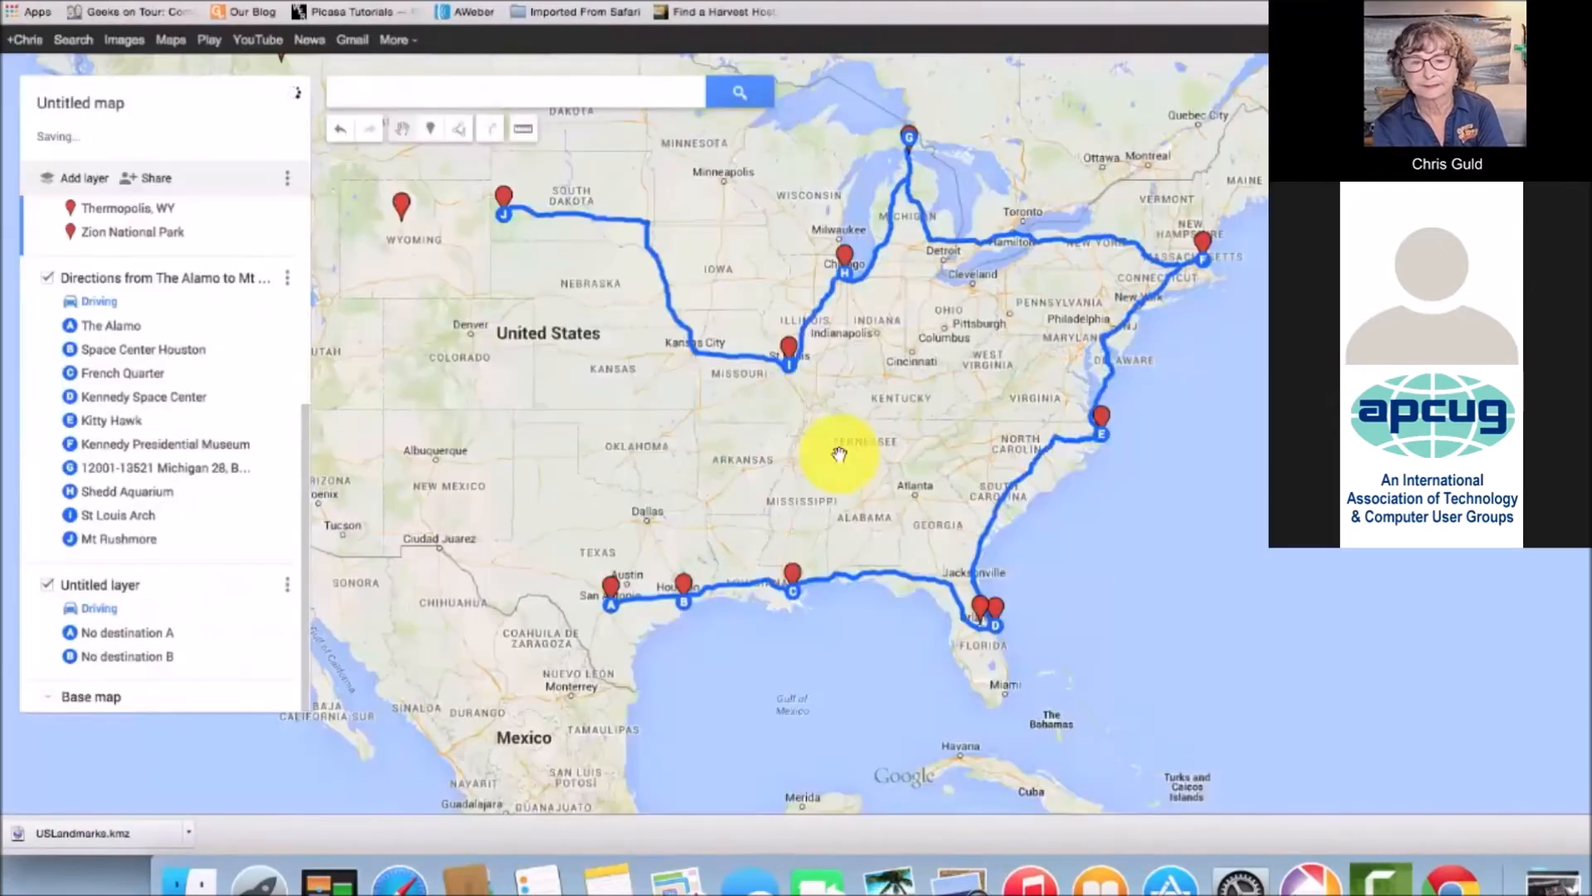
Route the new directions layer from Mt Rushmore to Thermopolis, WY, with a third stop added
left_click(123, 630)
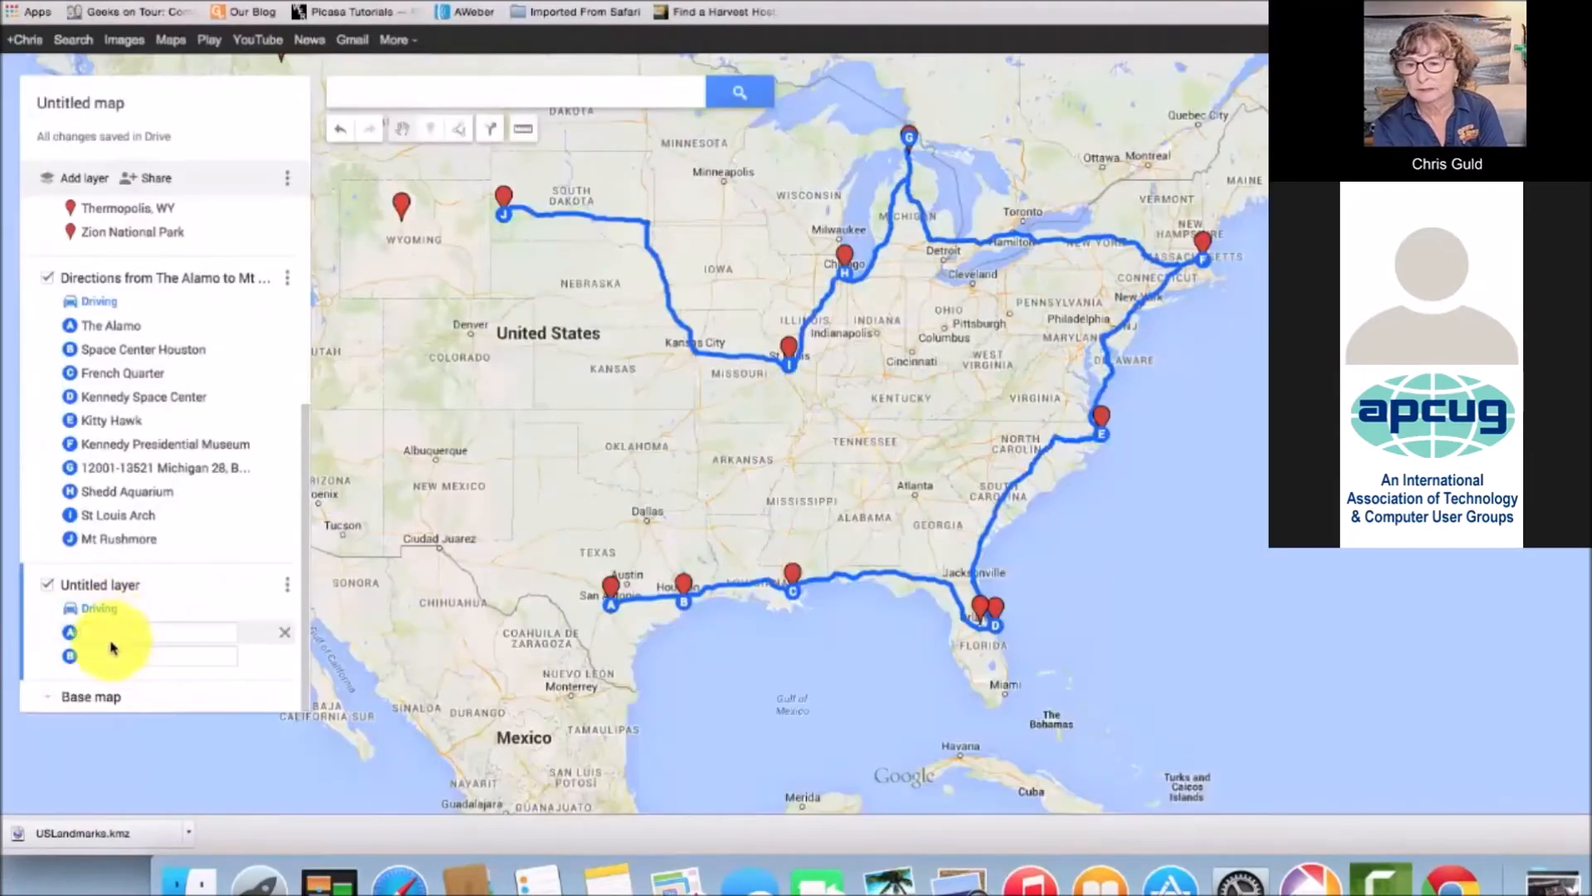
left_click(511, 207)
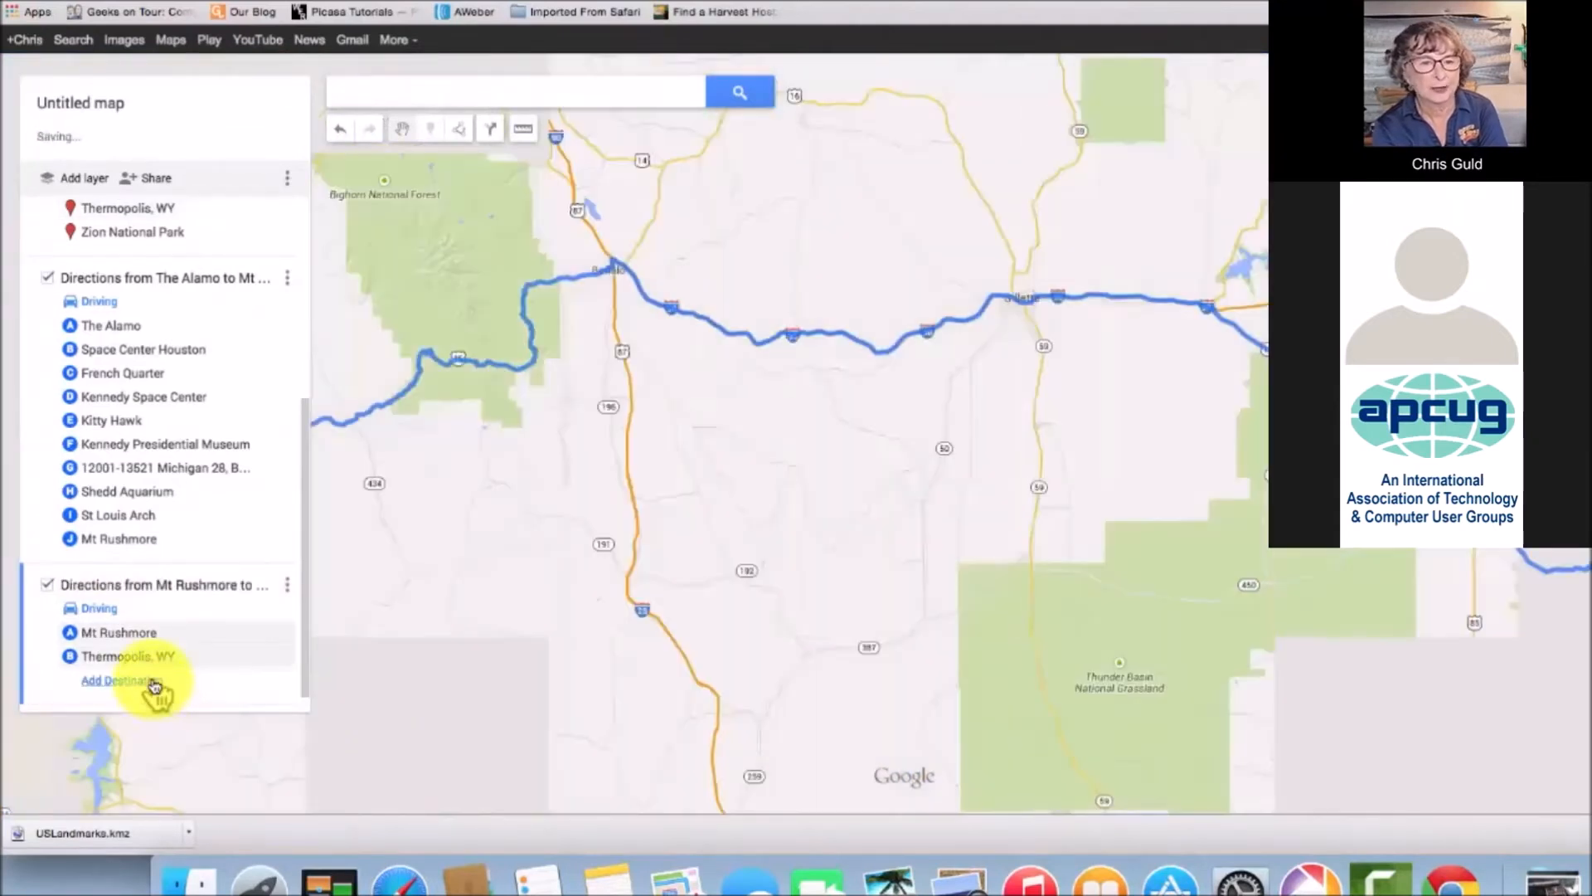
left_click(153, 684)
left_click_drag(400, 532, 904, 614)
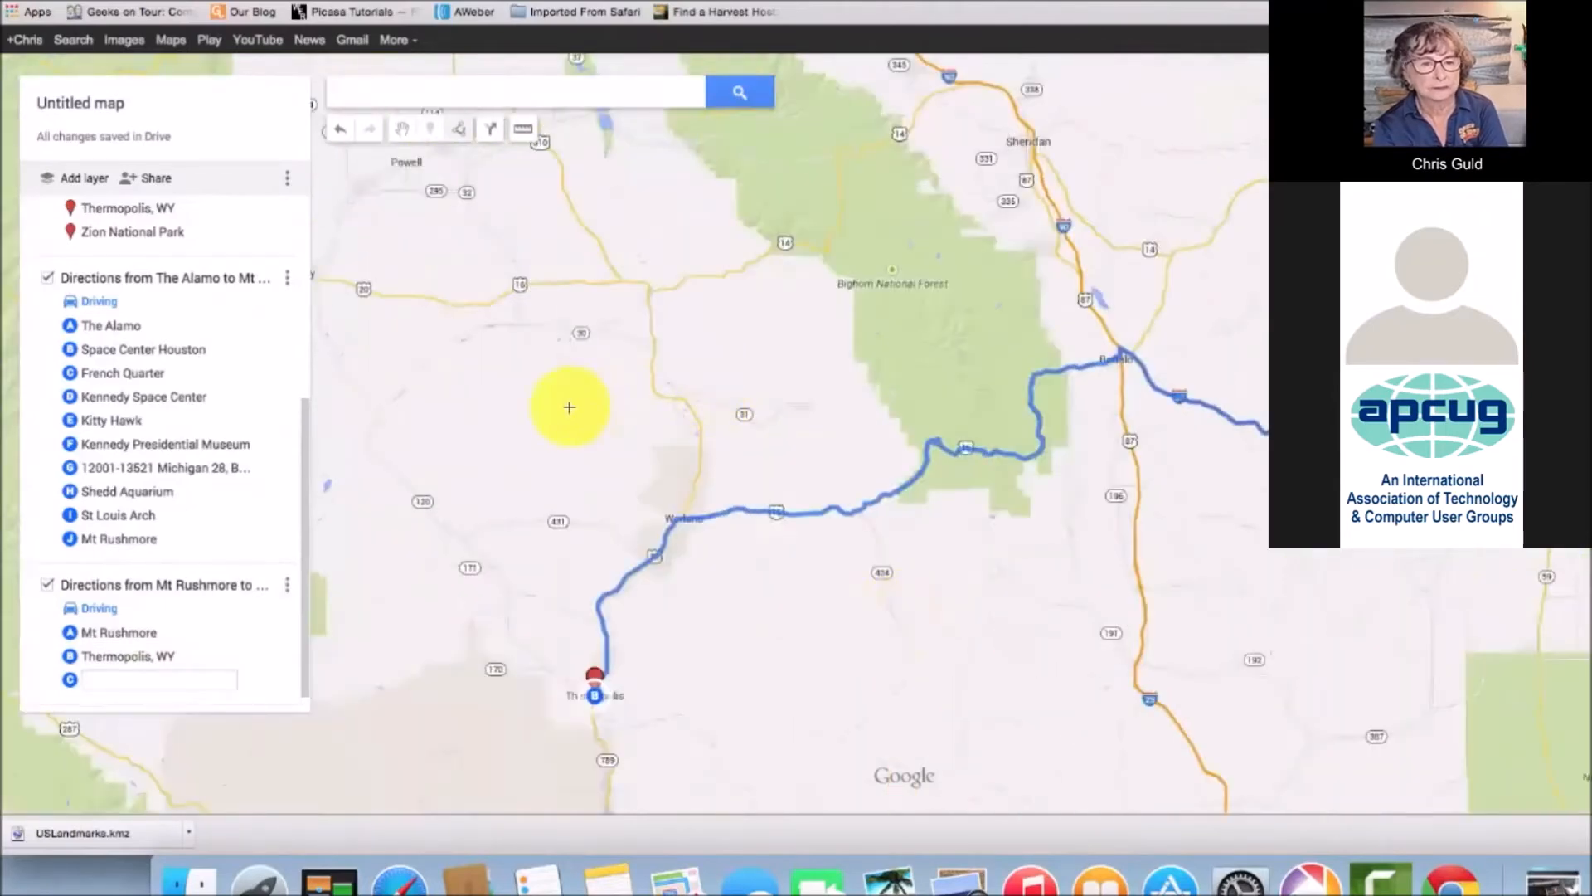
scroll(1109, 561, "down", 5)
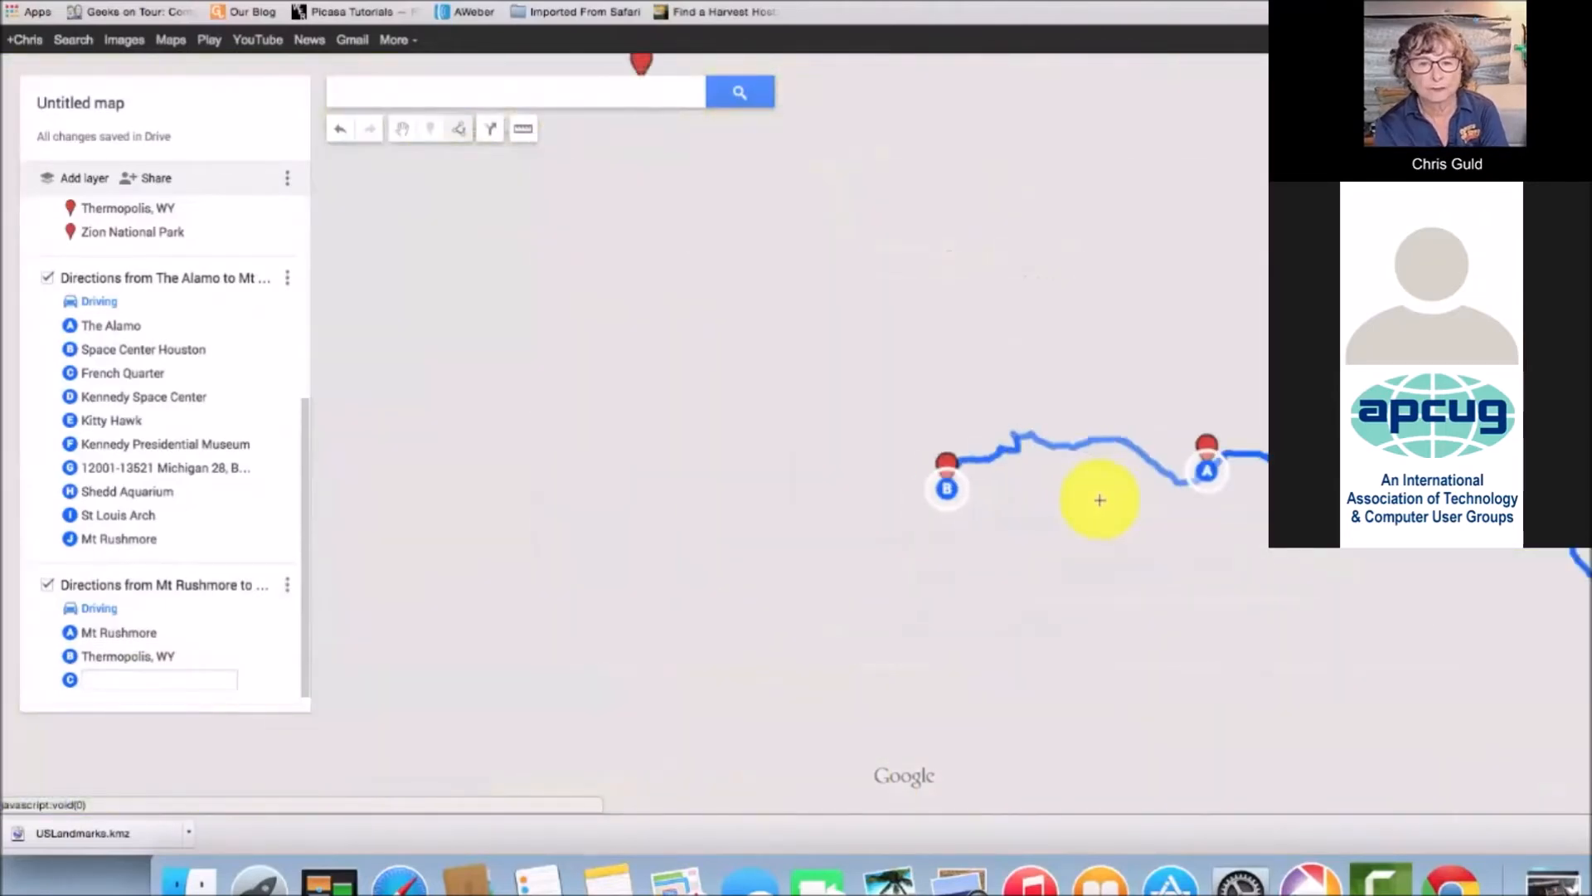
left_click_drag(1258, 621, 1006, 437)
scroll(986, 493, "down", 3)
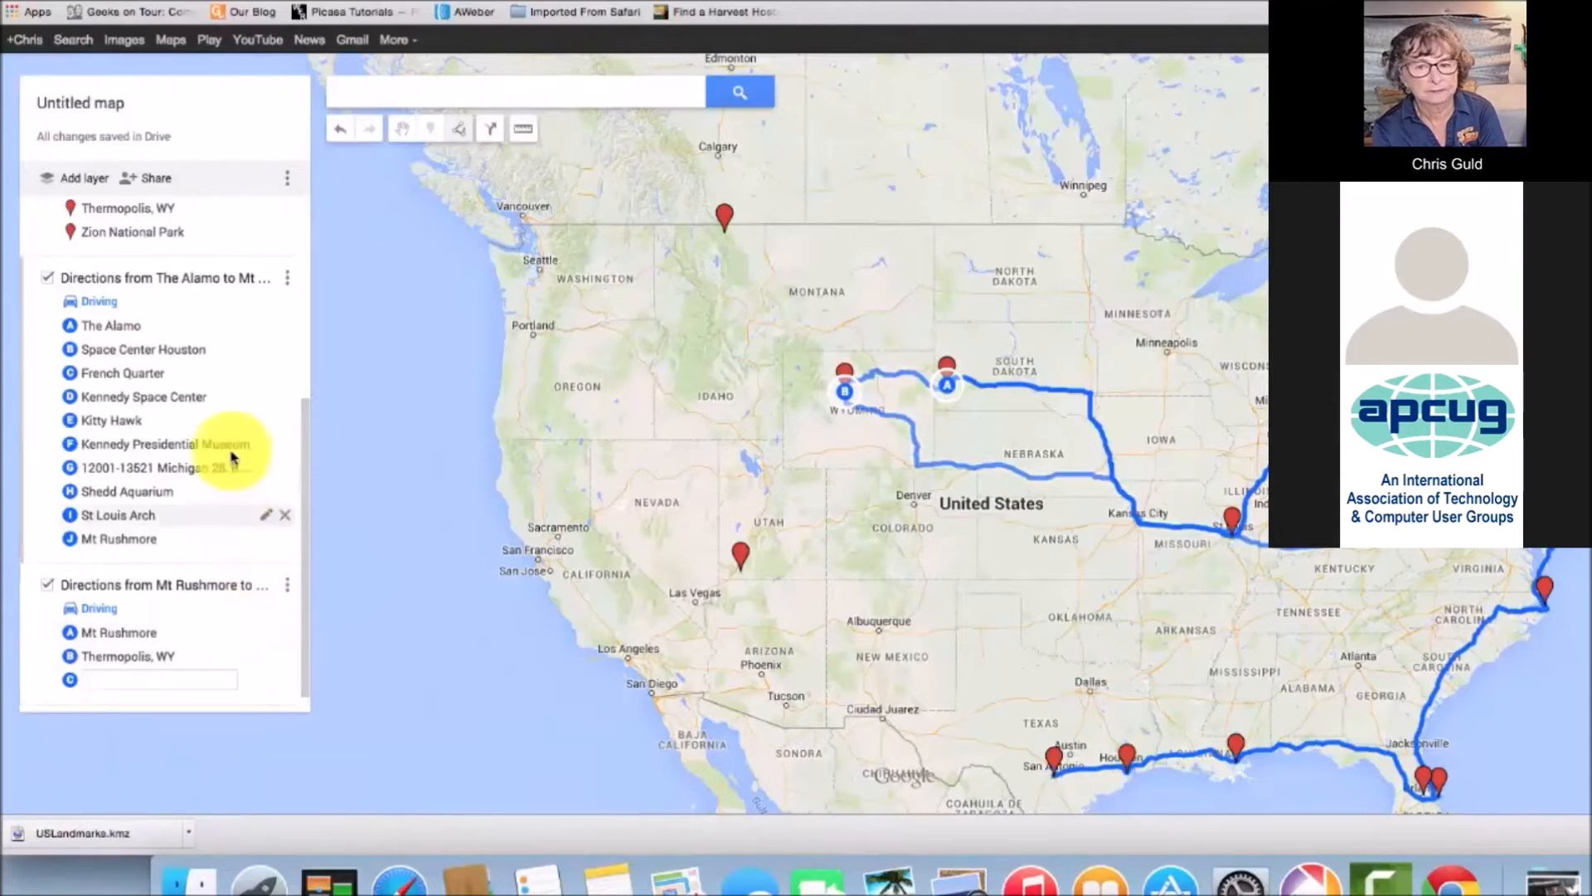
Delete the Alamo directions layer and the Mt Rushmore directions layer
left_click(290, 278)
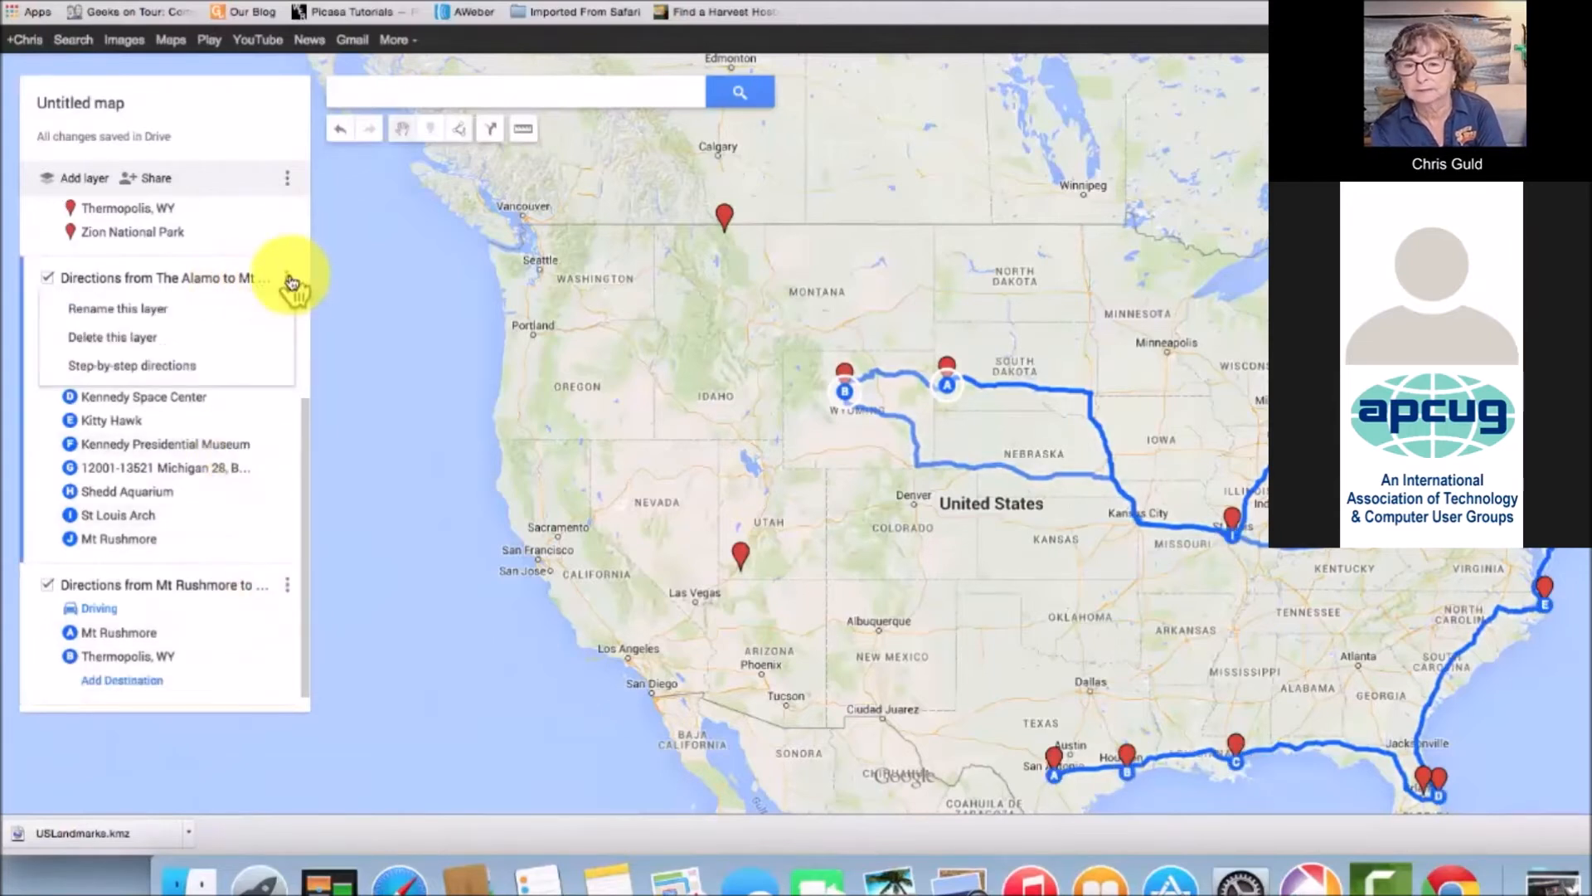
left_click(135, 341)
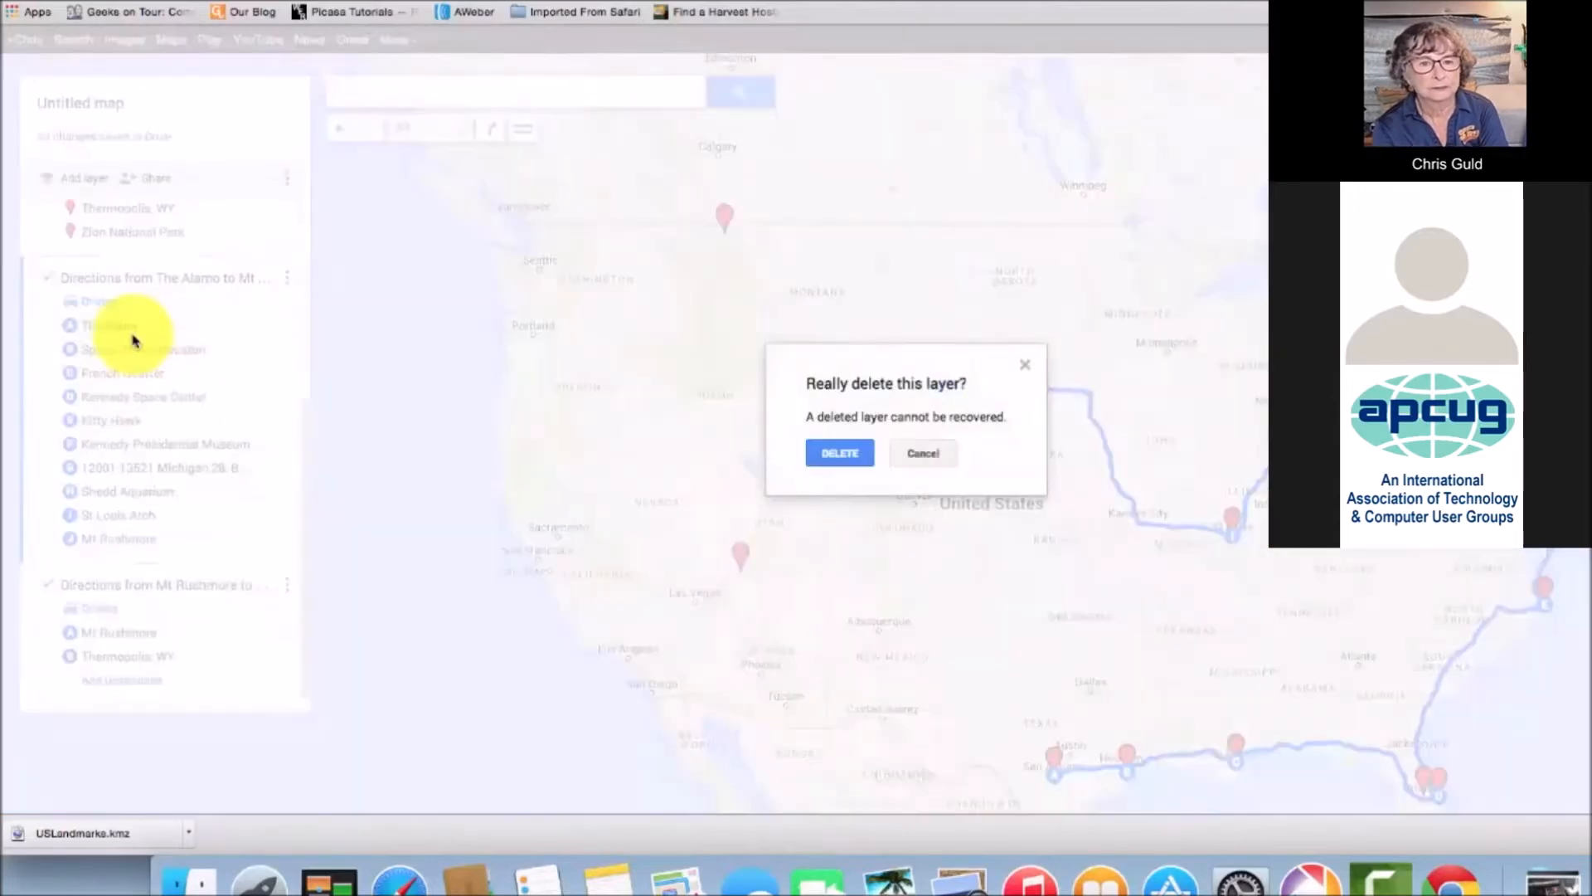
left_click(840, 455)
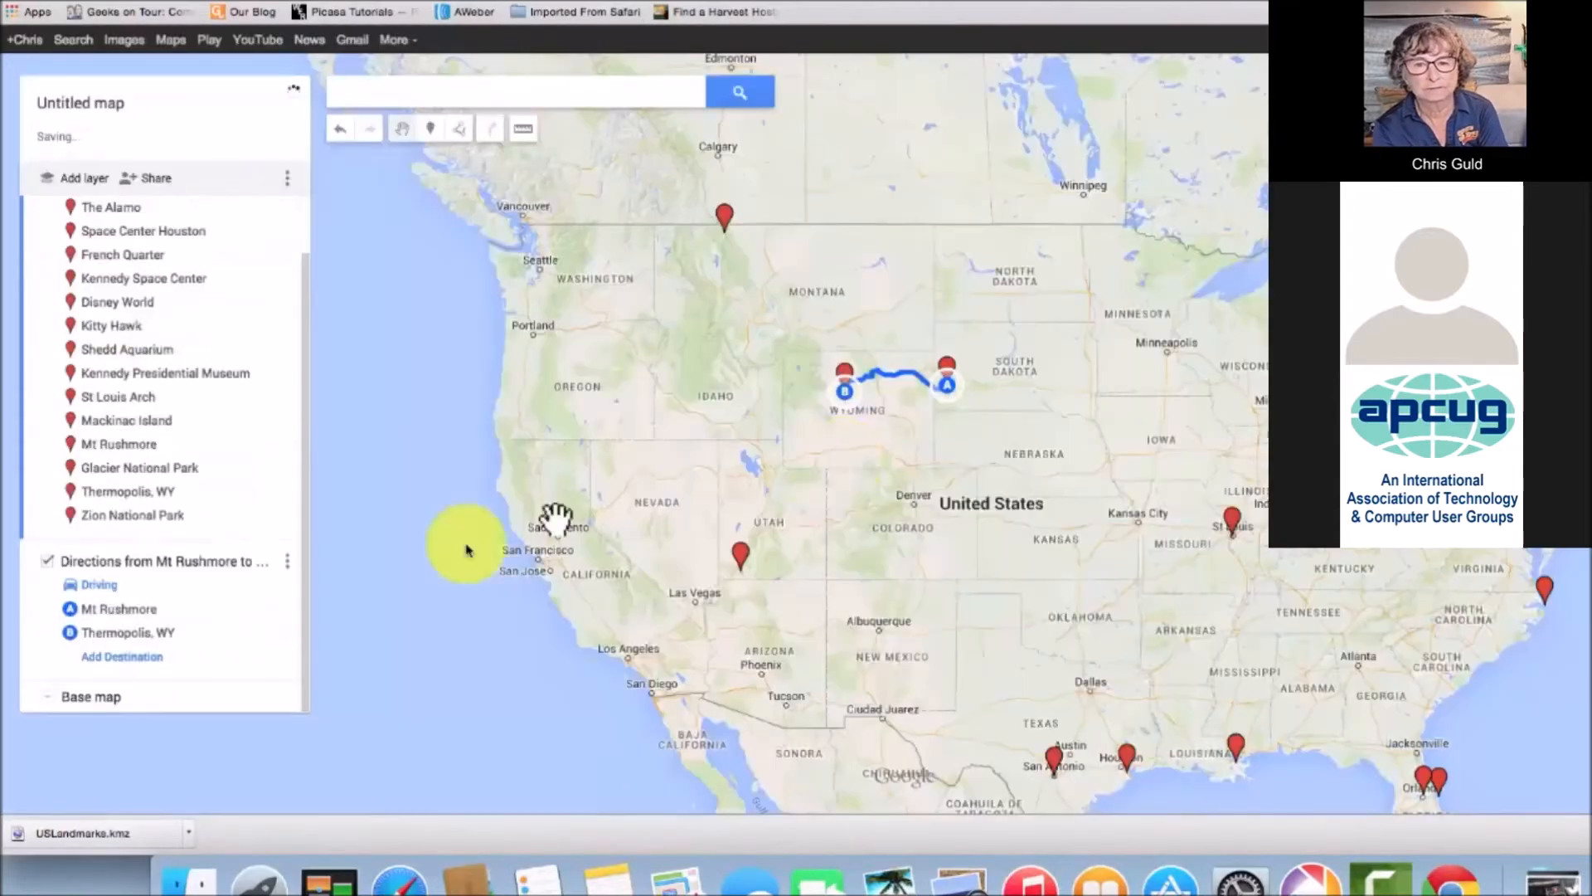
left_click(287, 562)
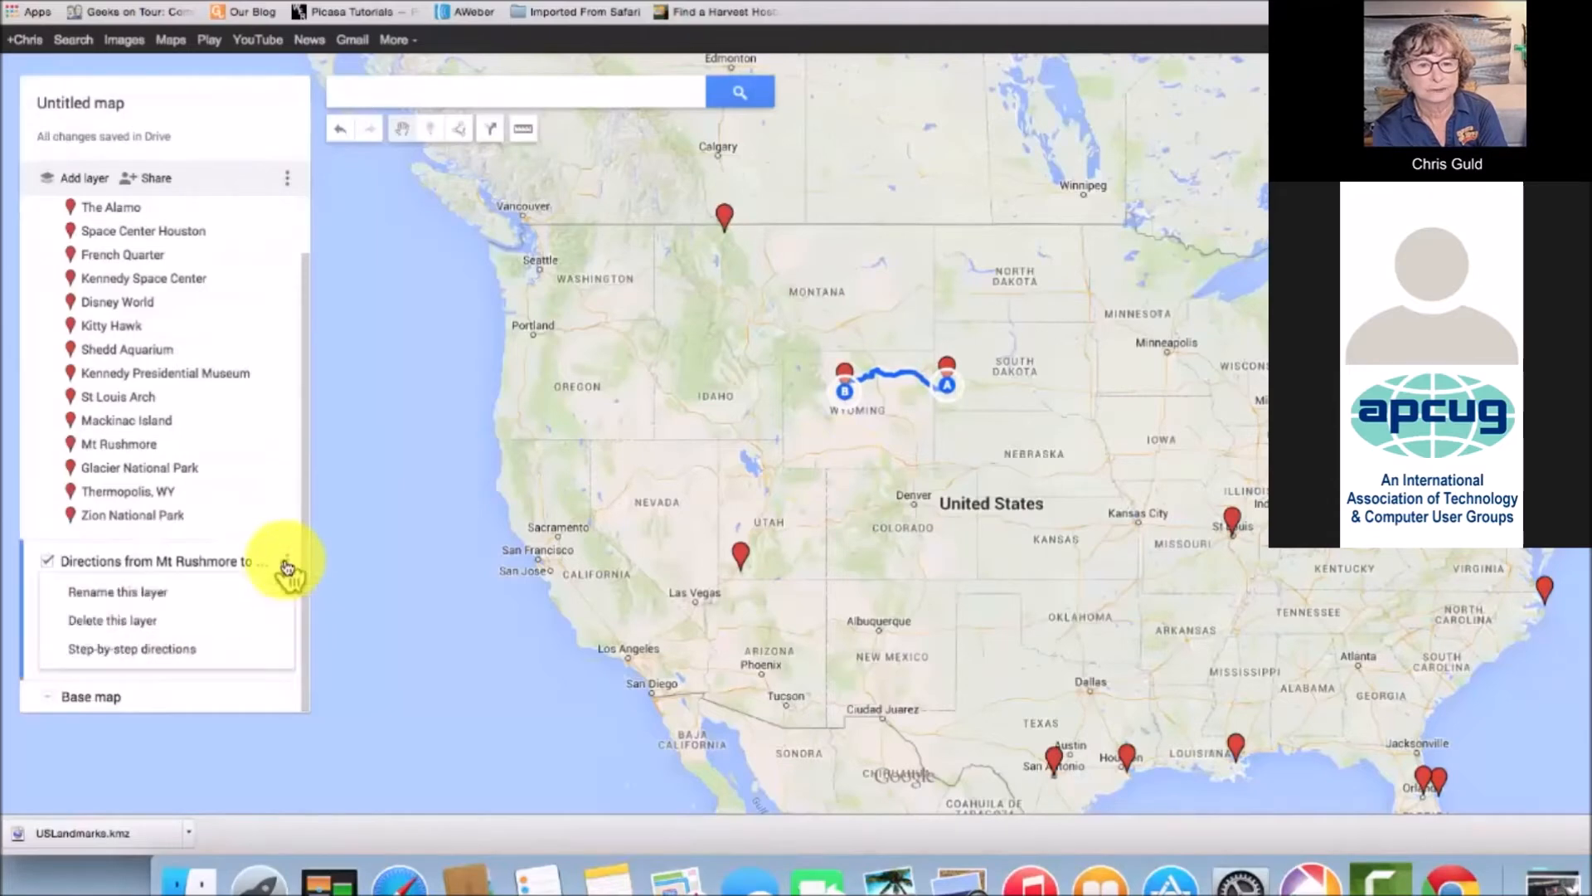
left_click(108, 621)
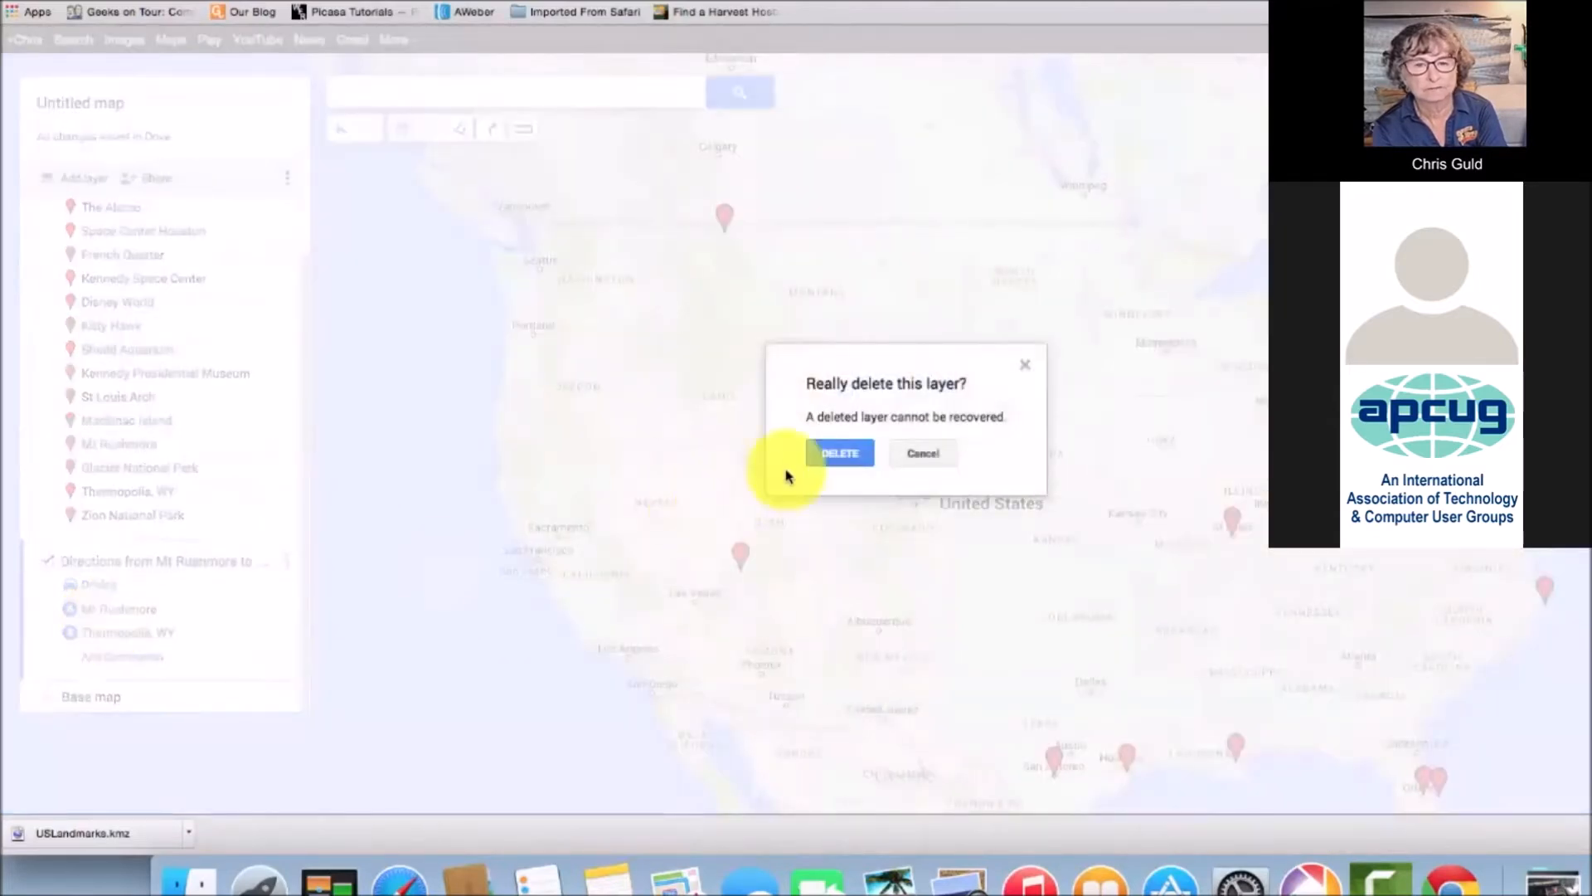
left_click(819, 453)
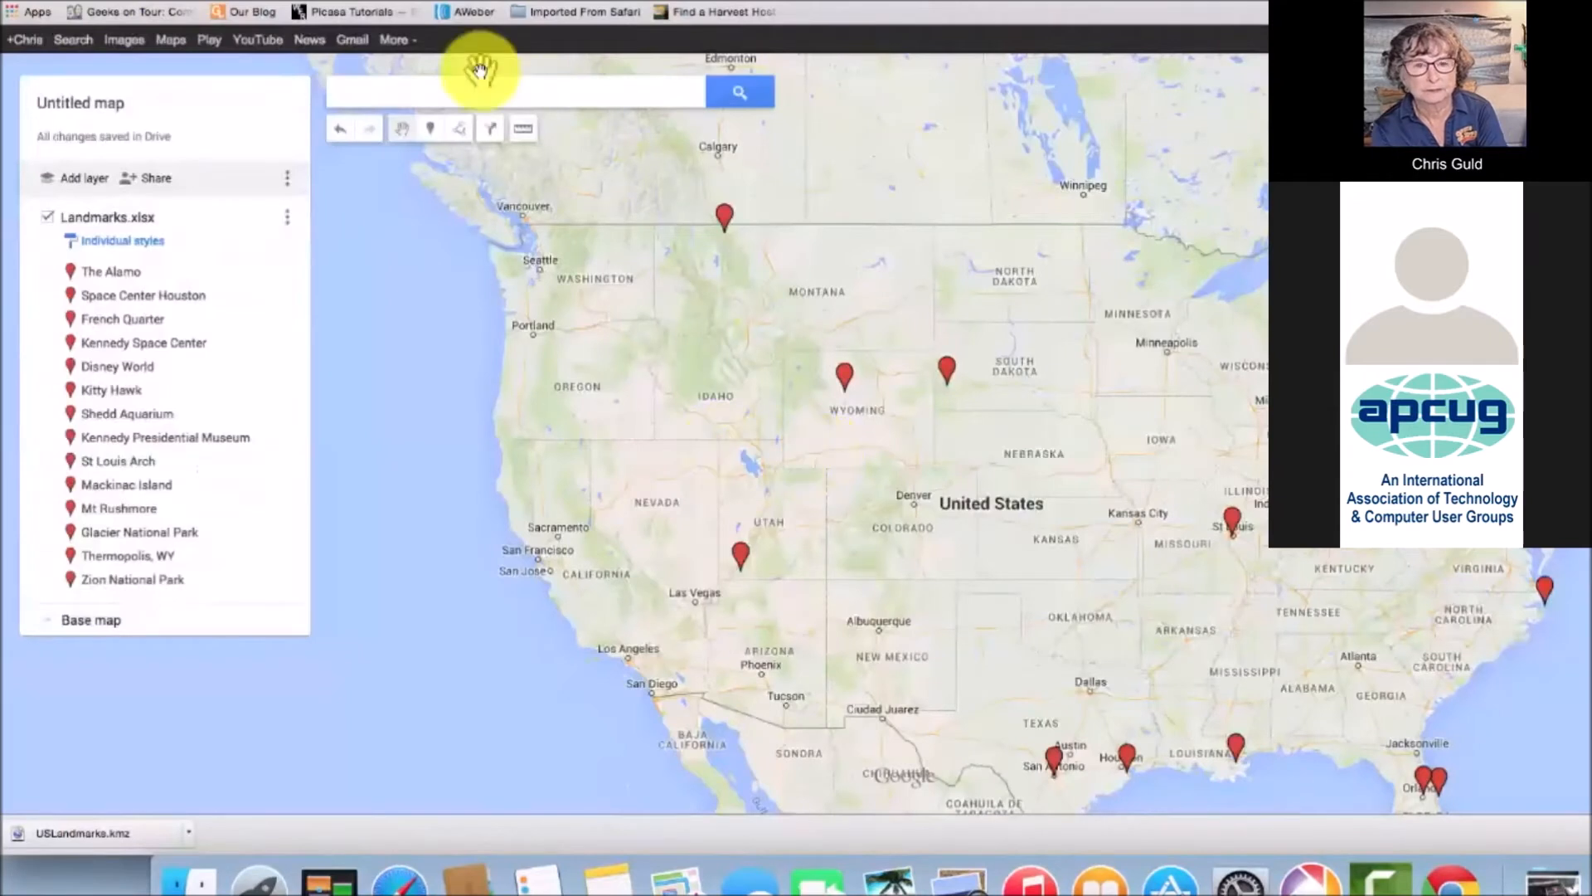
Draw a line from San Antonio through Houston, New Orleans, Jacksonville and Orlando onward
left_click(460, 134)
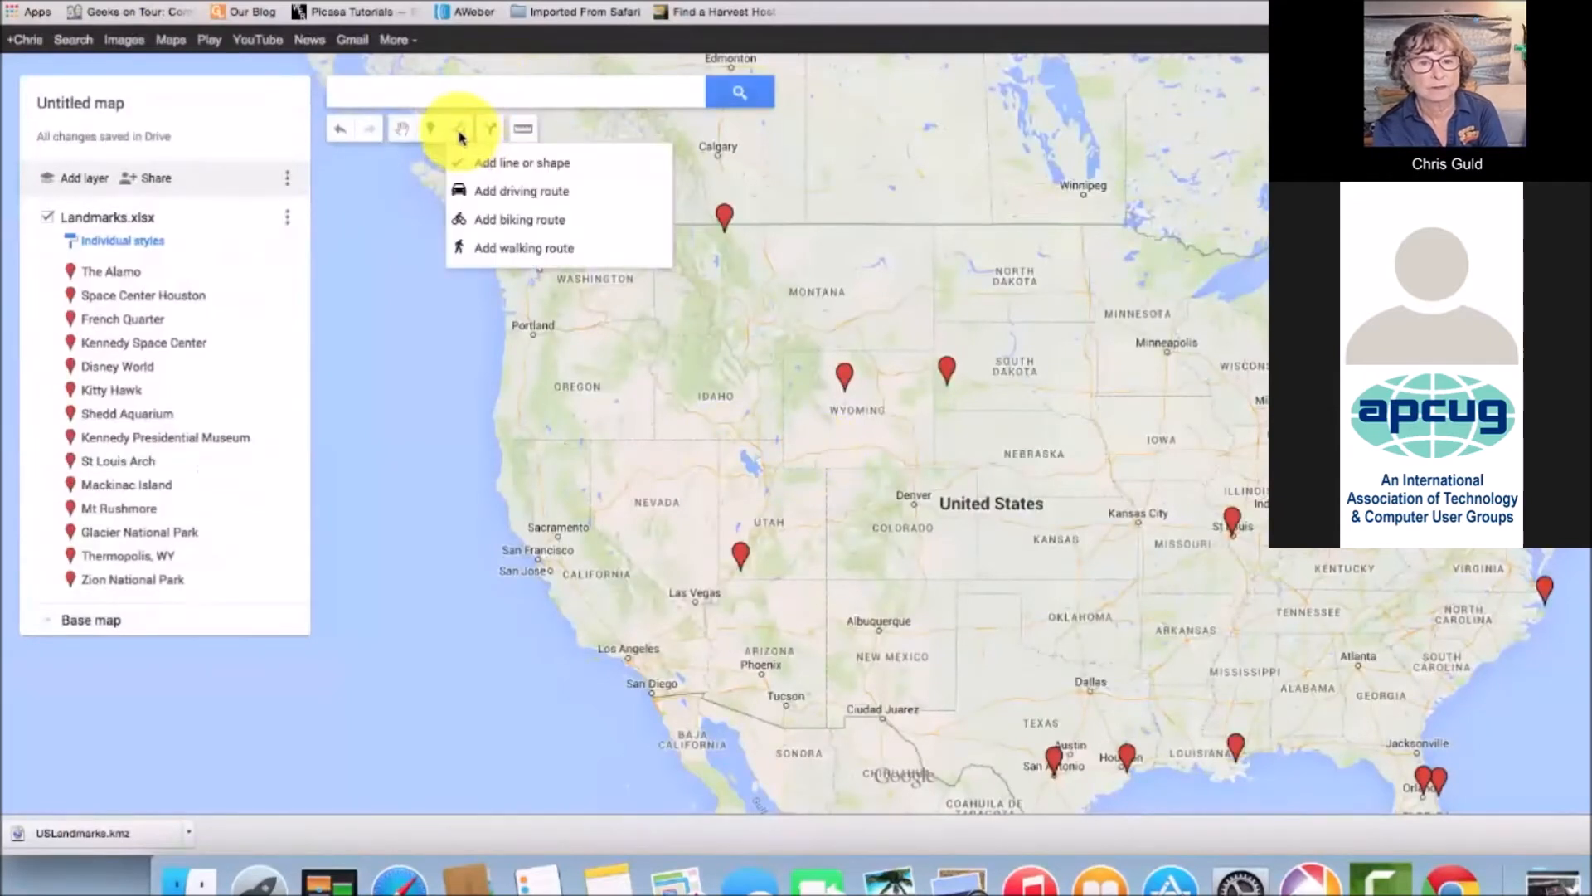
left_click(572, 166)
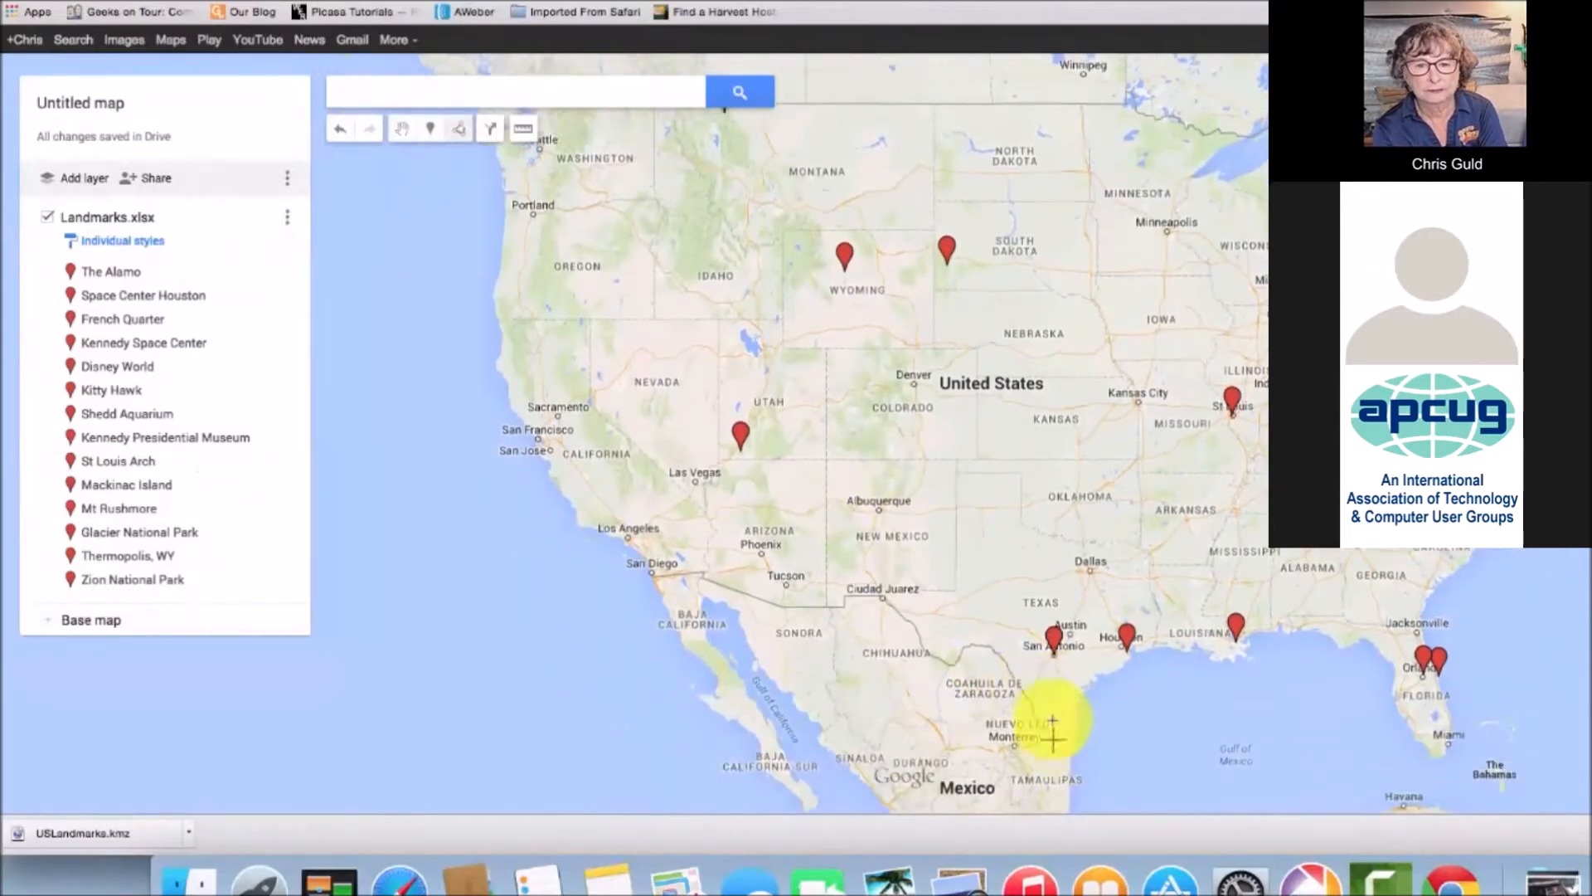
left_click(1054, 645)
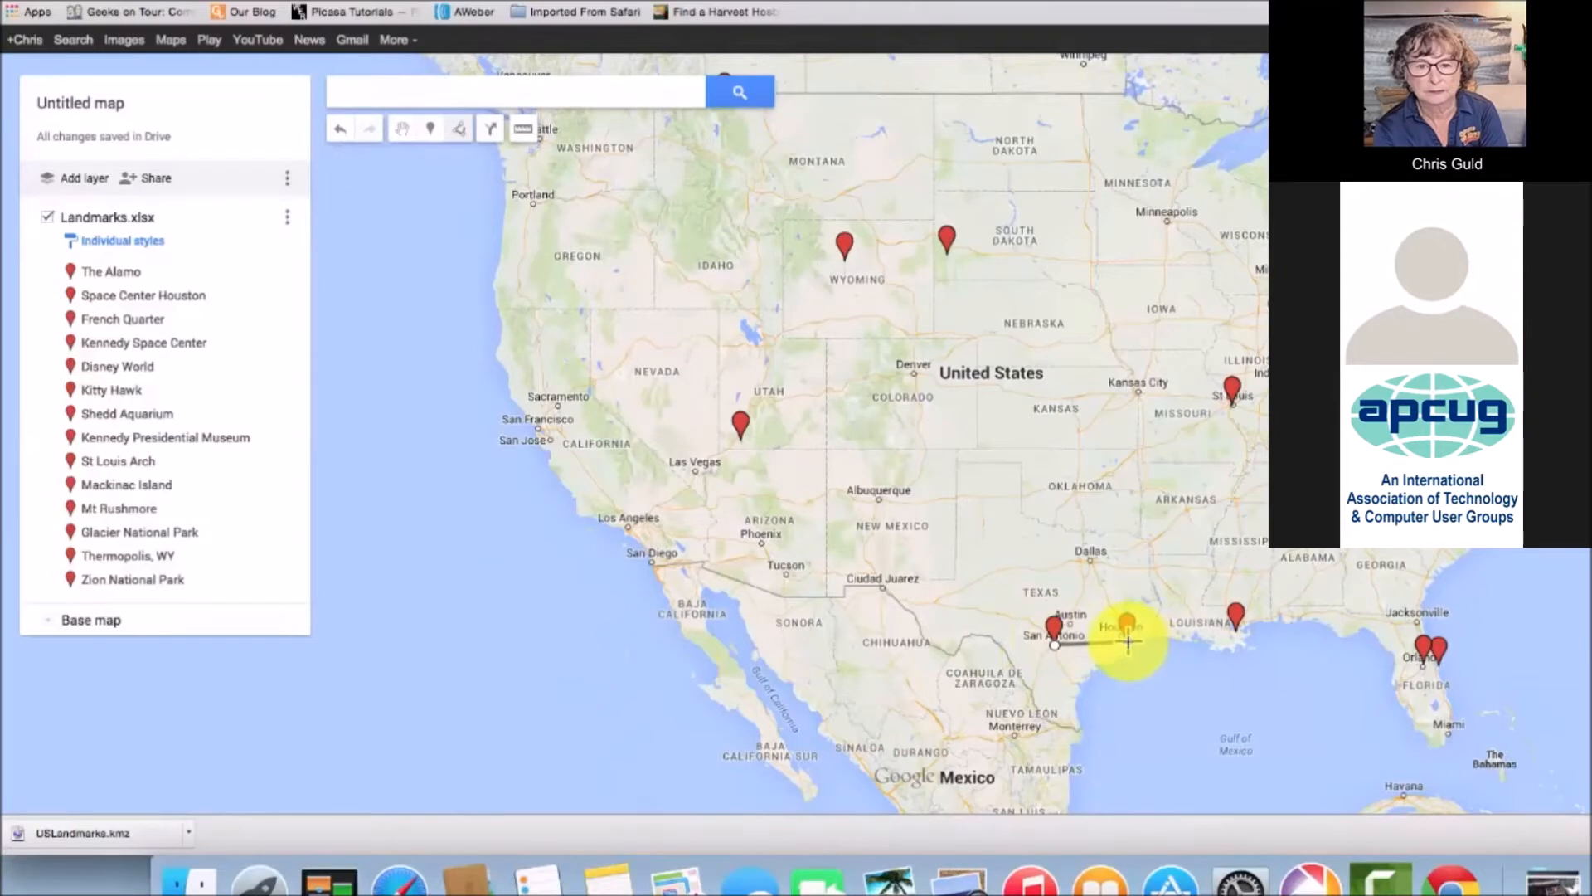
left_click(1128, 641)
left_click(1207, 624)
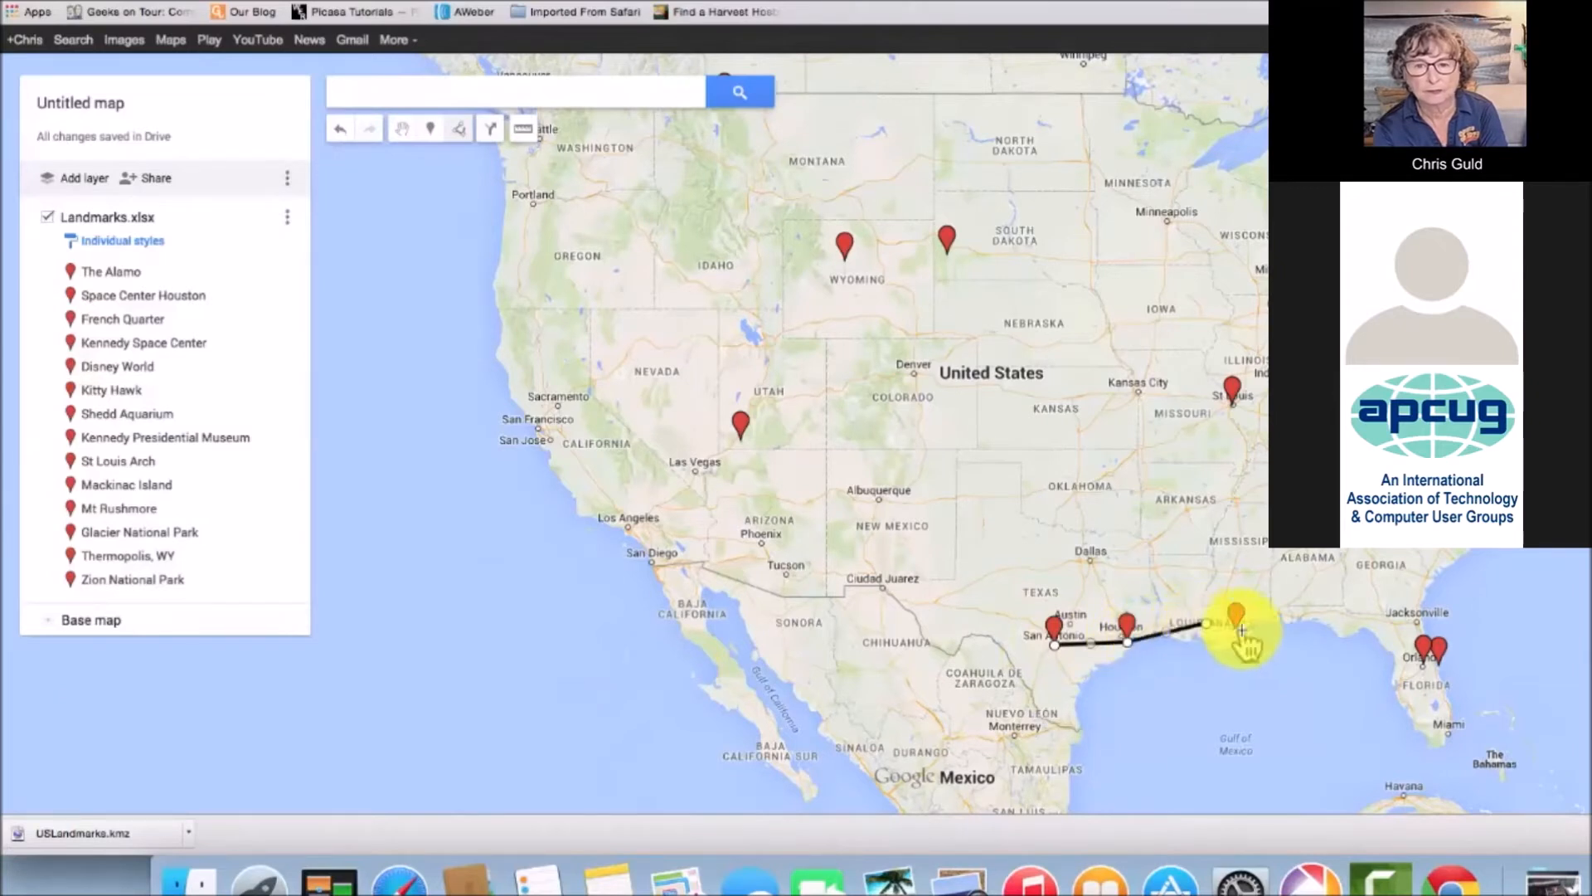
left_click(1242, 628)
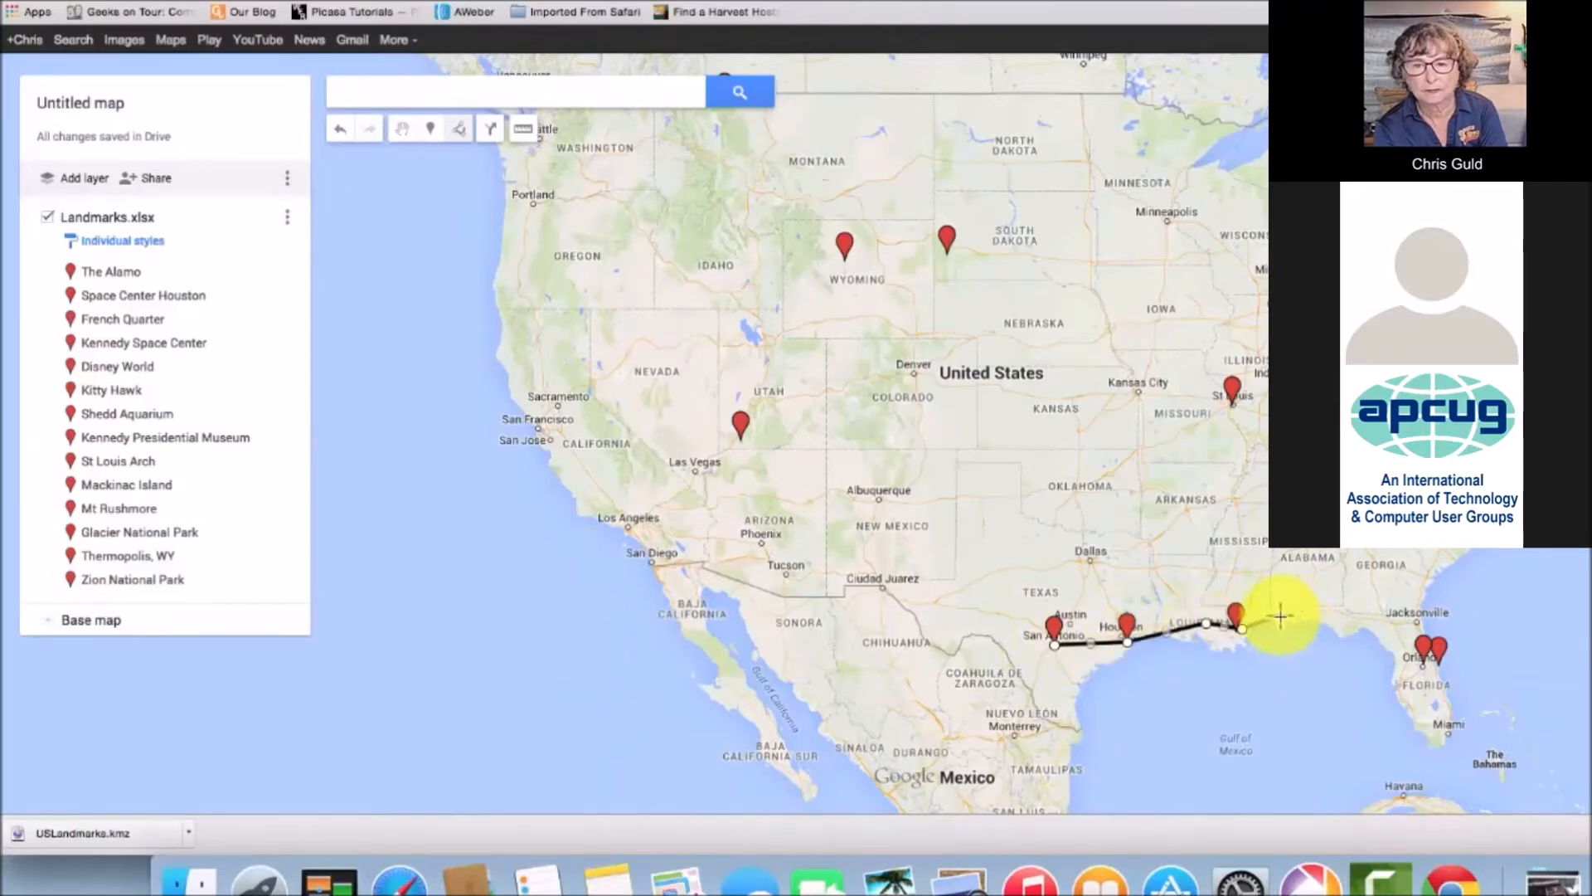
left_click(1402, 623)
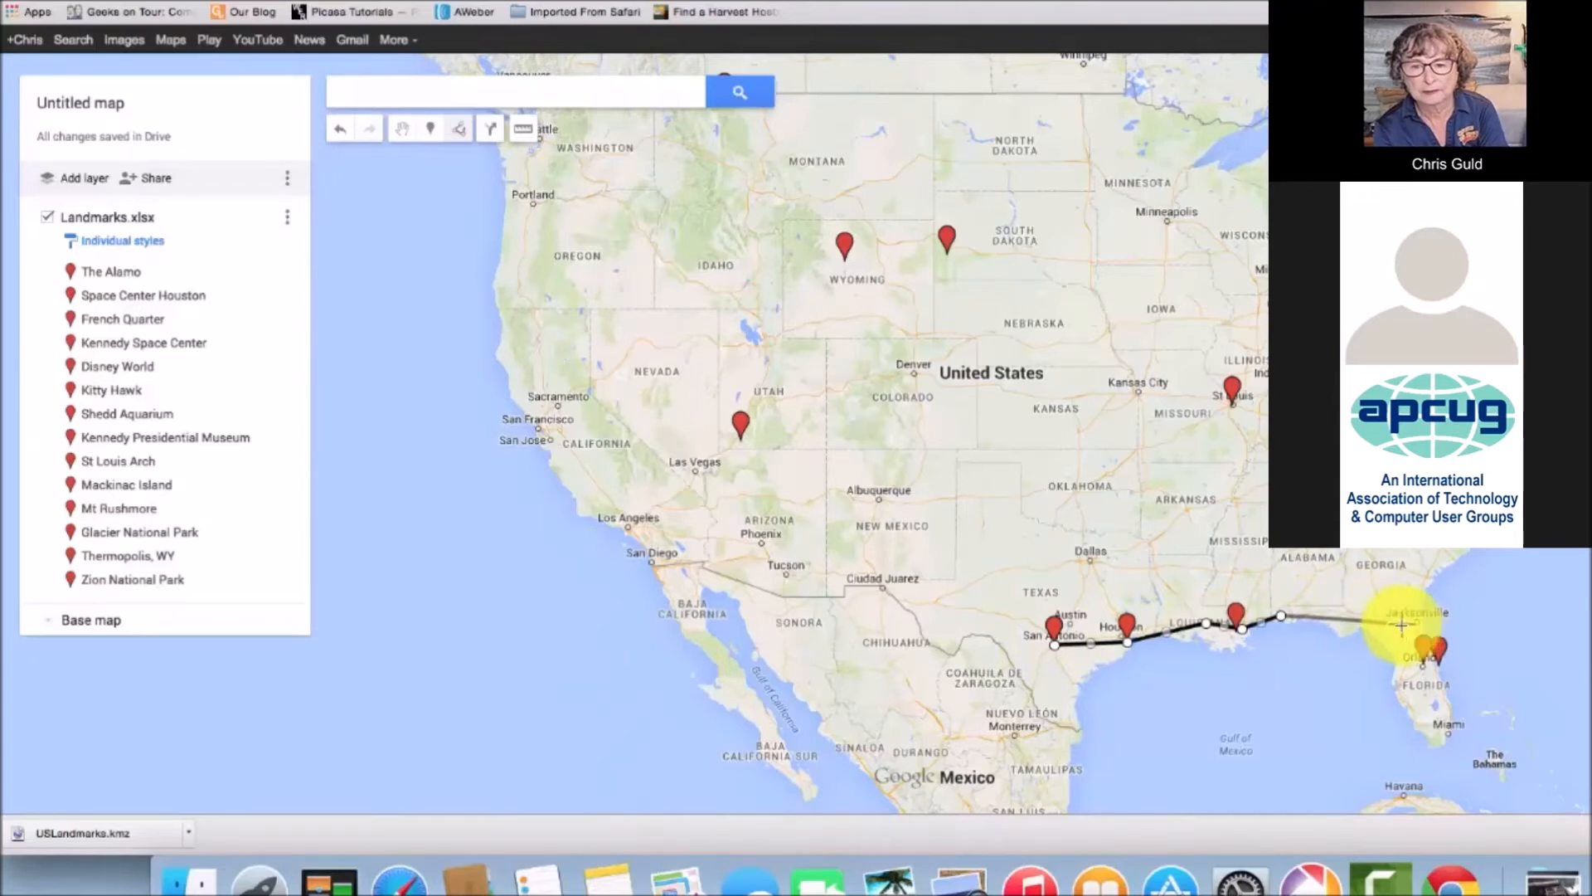
left_click(1423, 665)
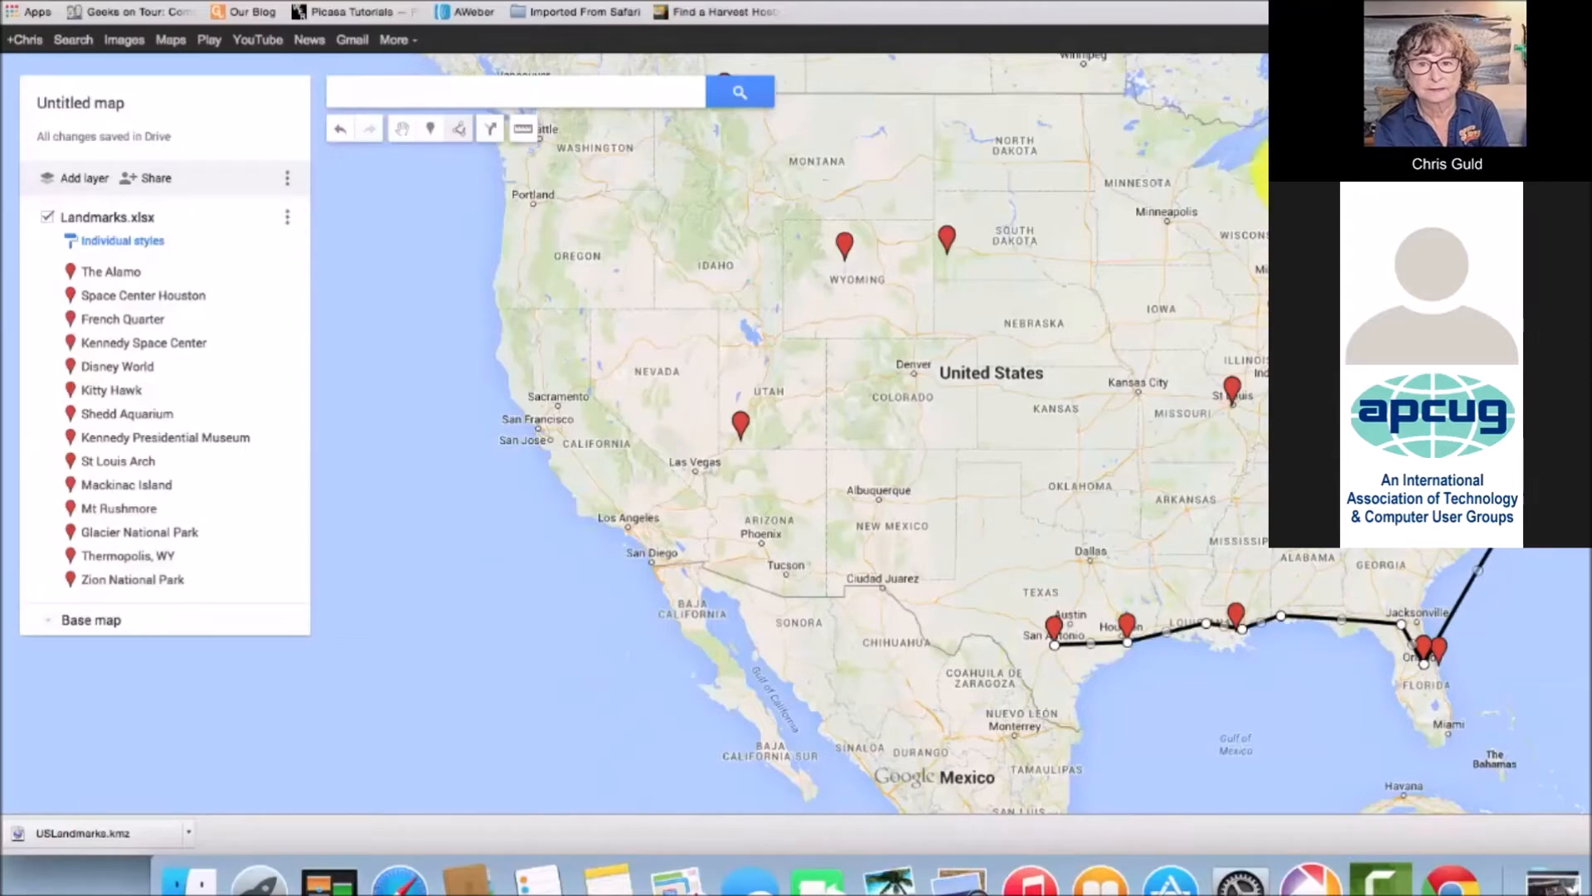
double_click(1284, 309)
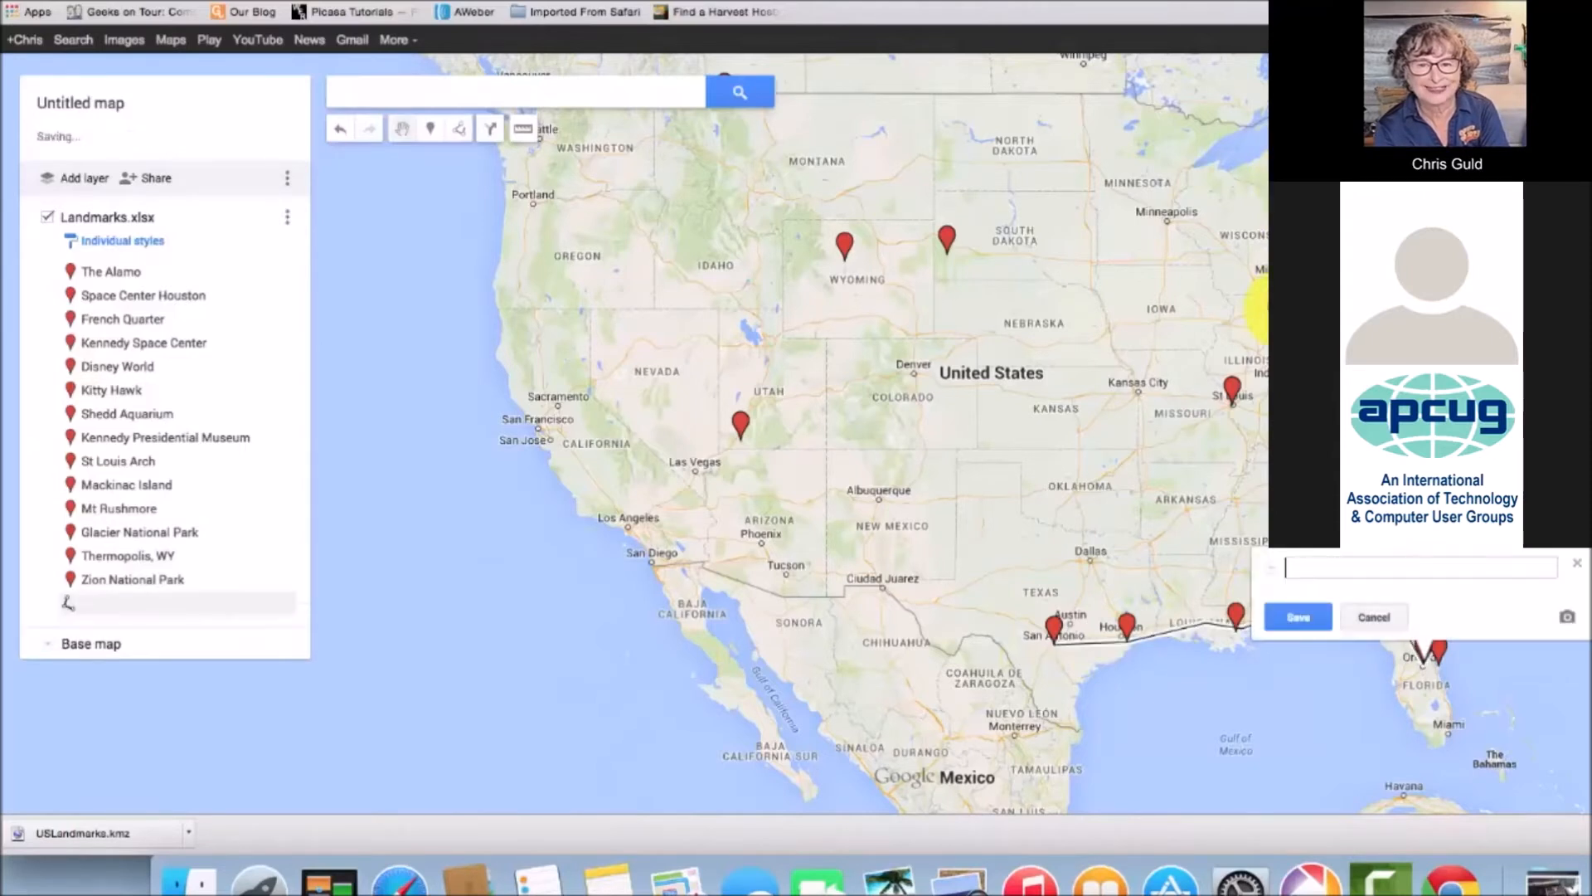
Name the new line 'Northern Route'
left_click(1311, 563)
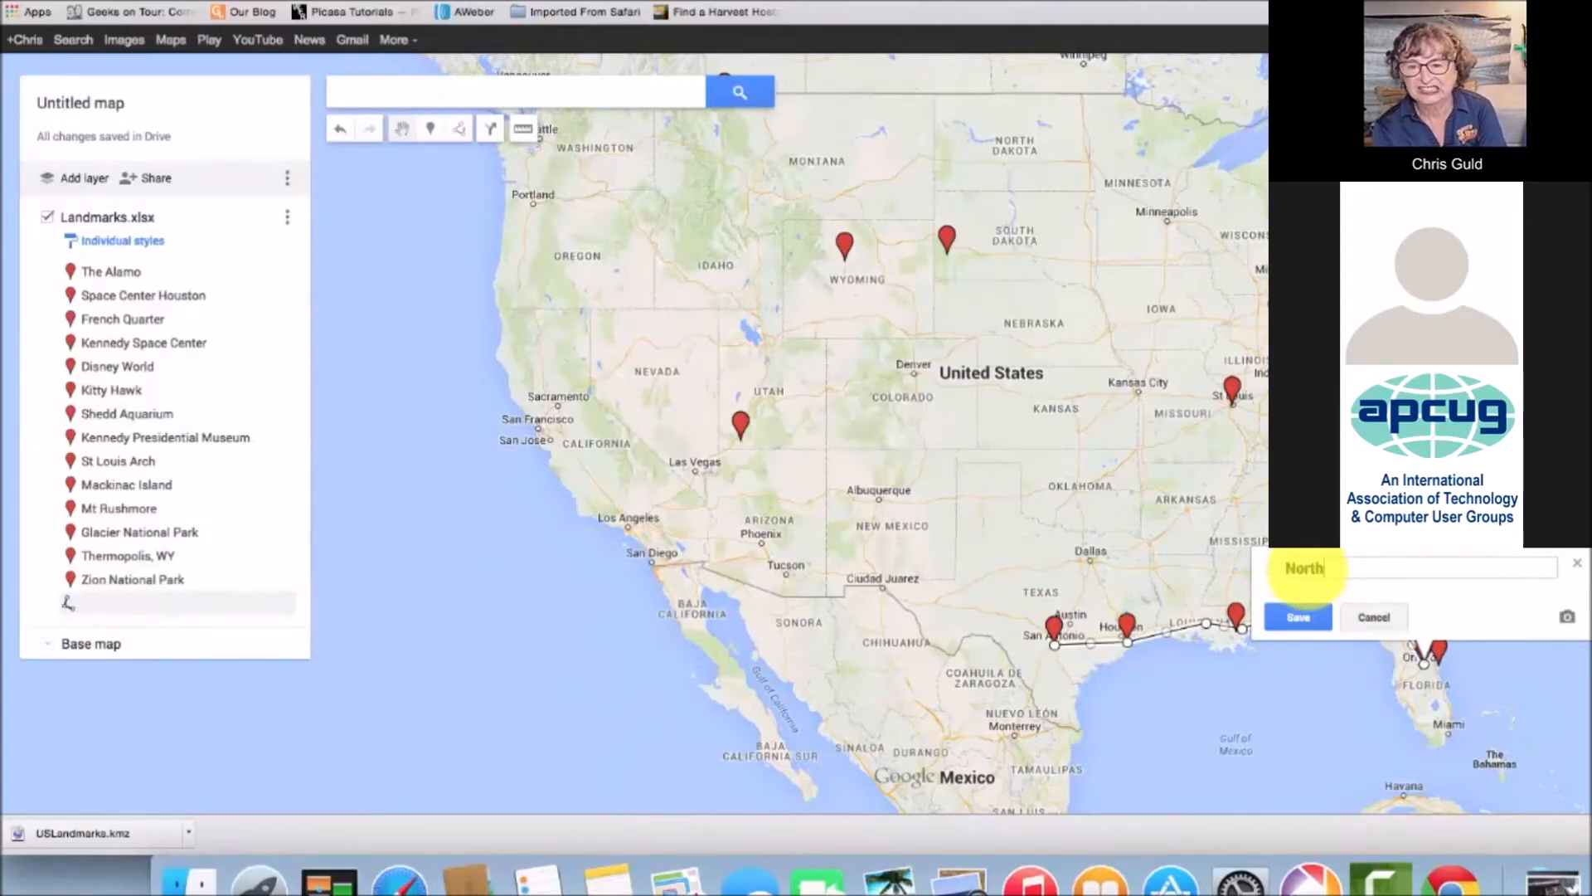
type("Northern Route")
key("Return")
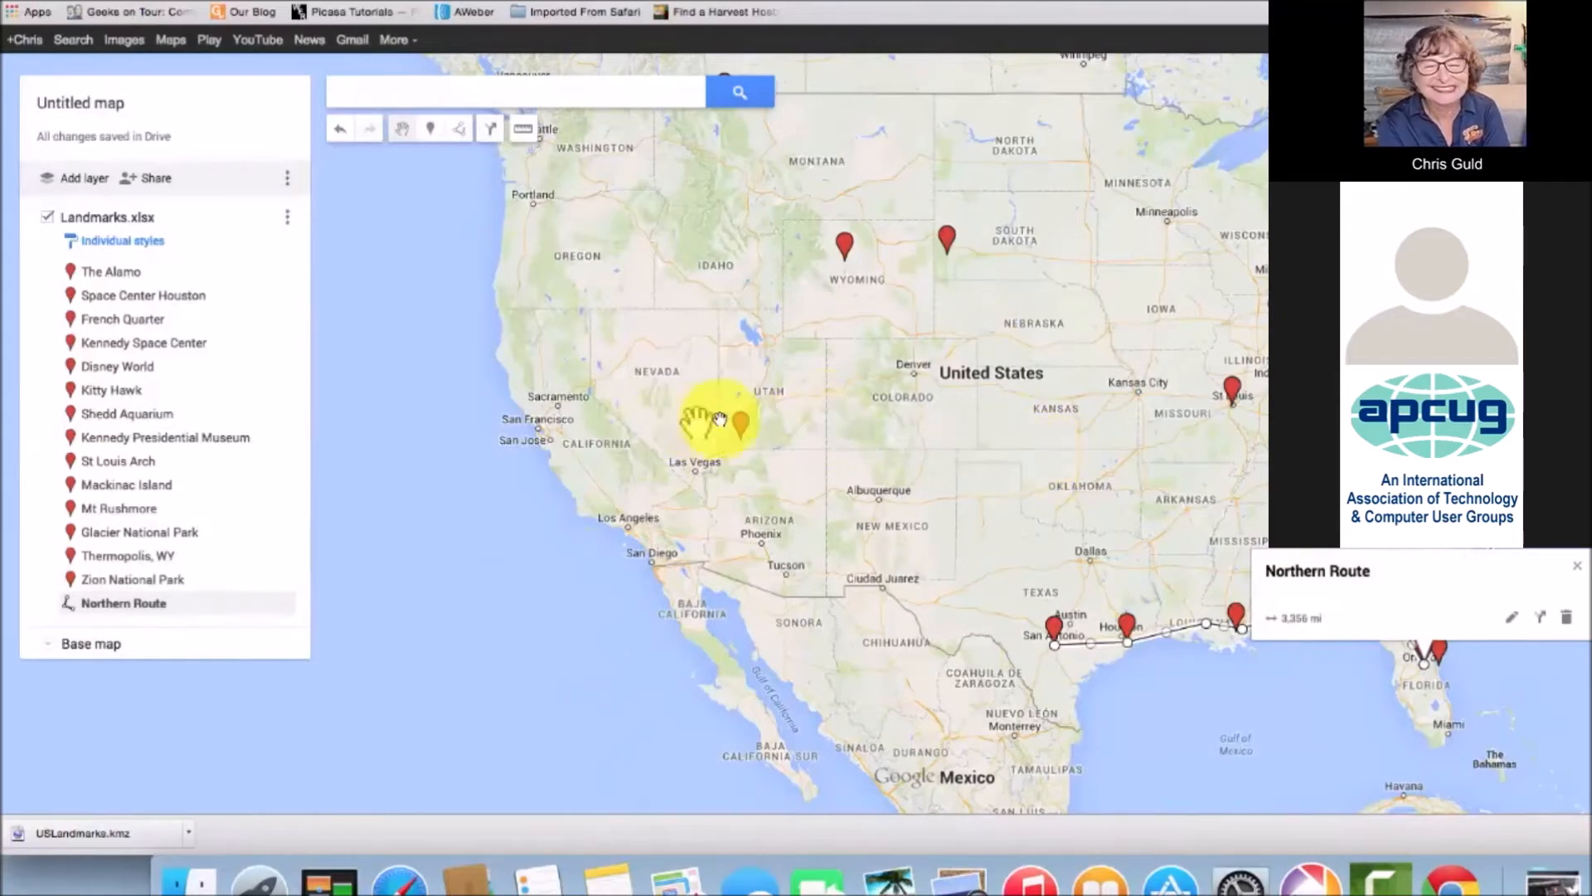
Switch to the Geeks on Tour 2014 map from the map's options menu
left_click(287, 180)
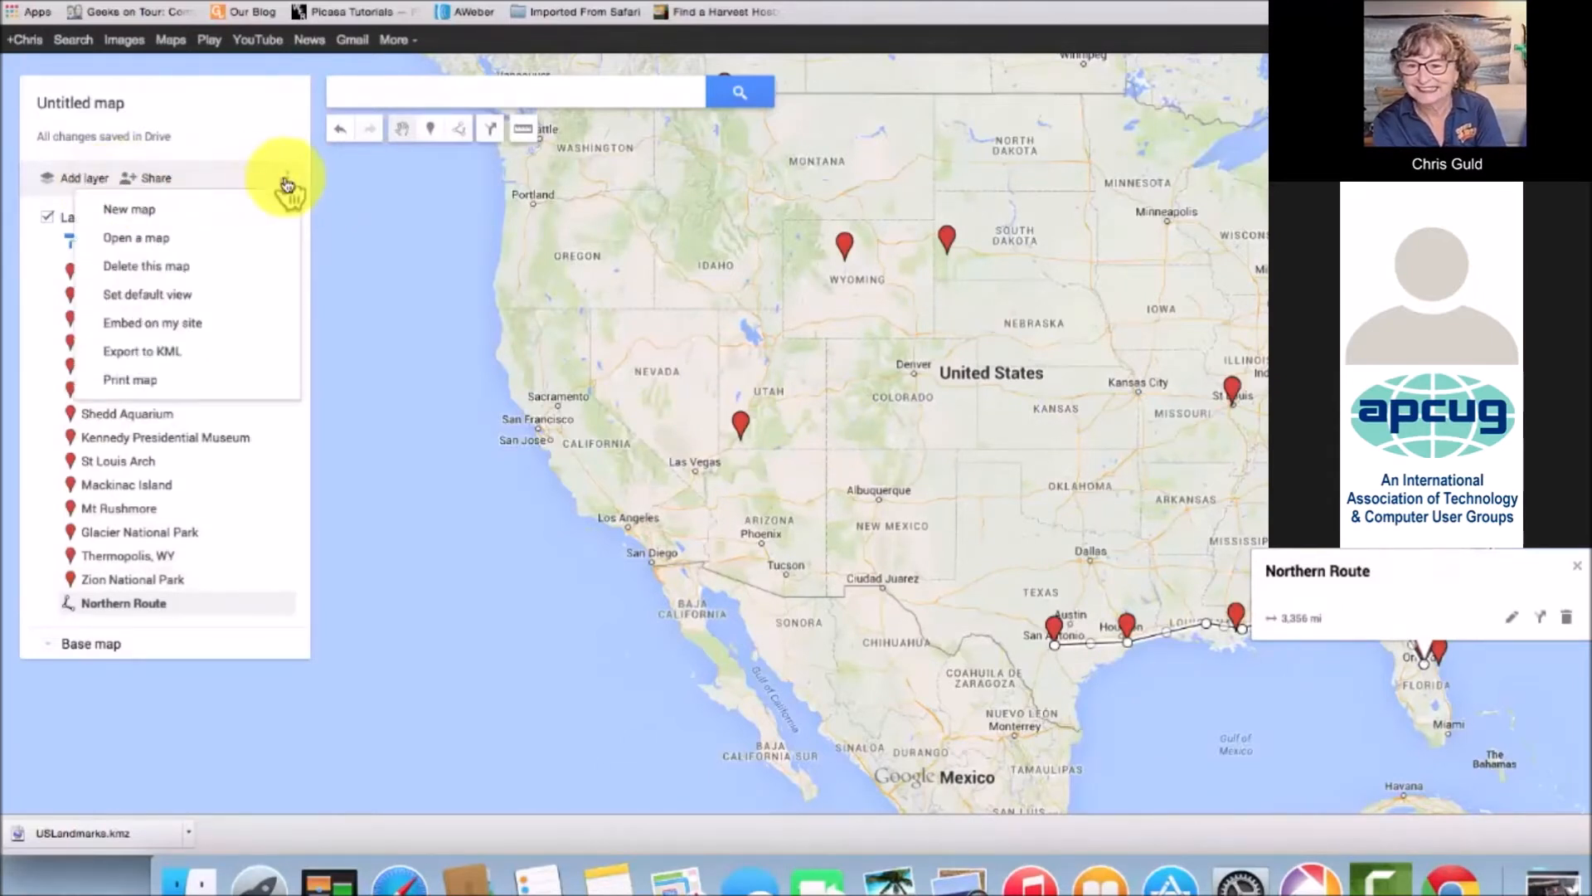
left_click(139, 247)
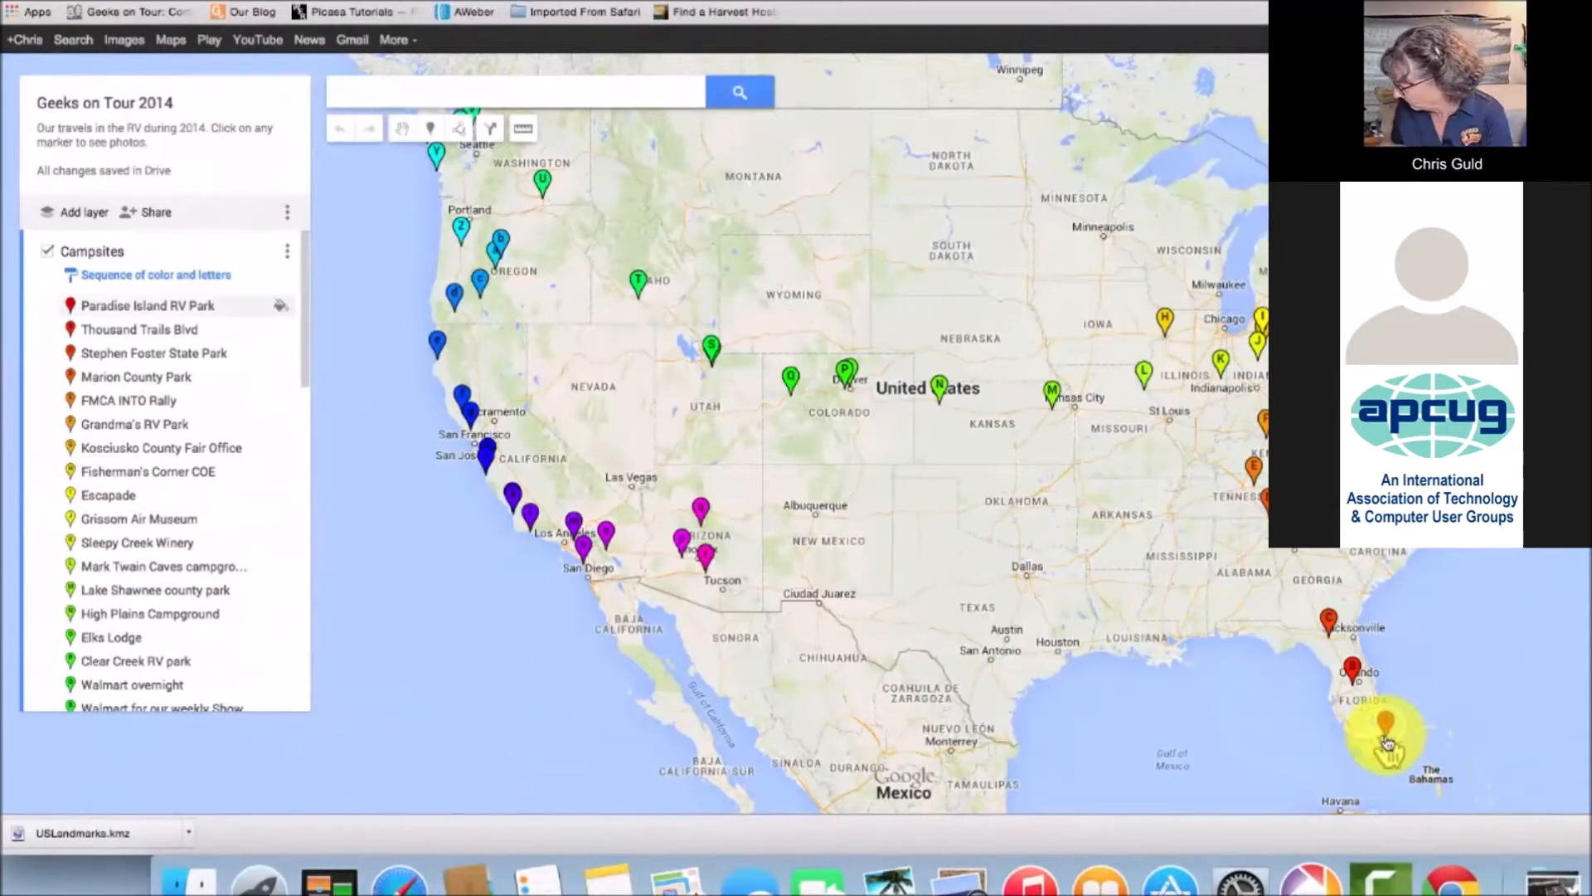
Check the FMCA INTO Rally campsite details, then start driving directions from it
left_click(1259, 481)
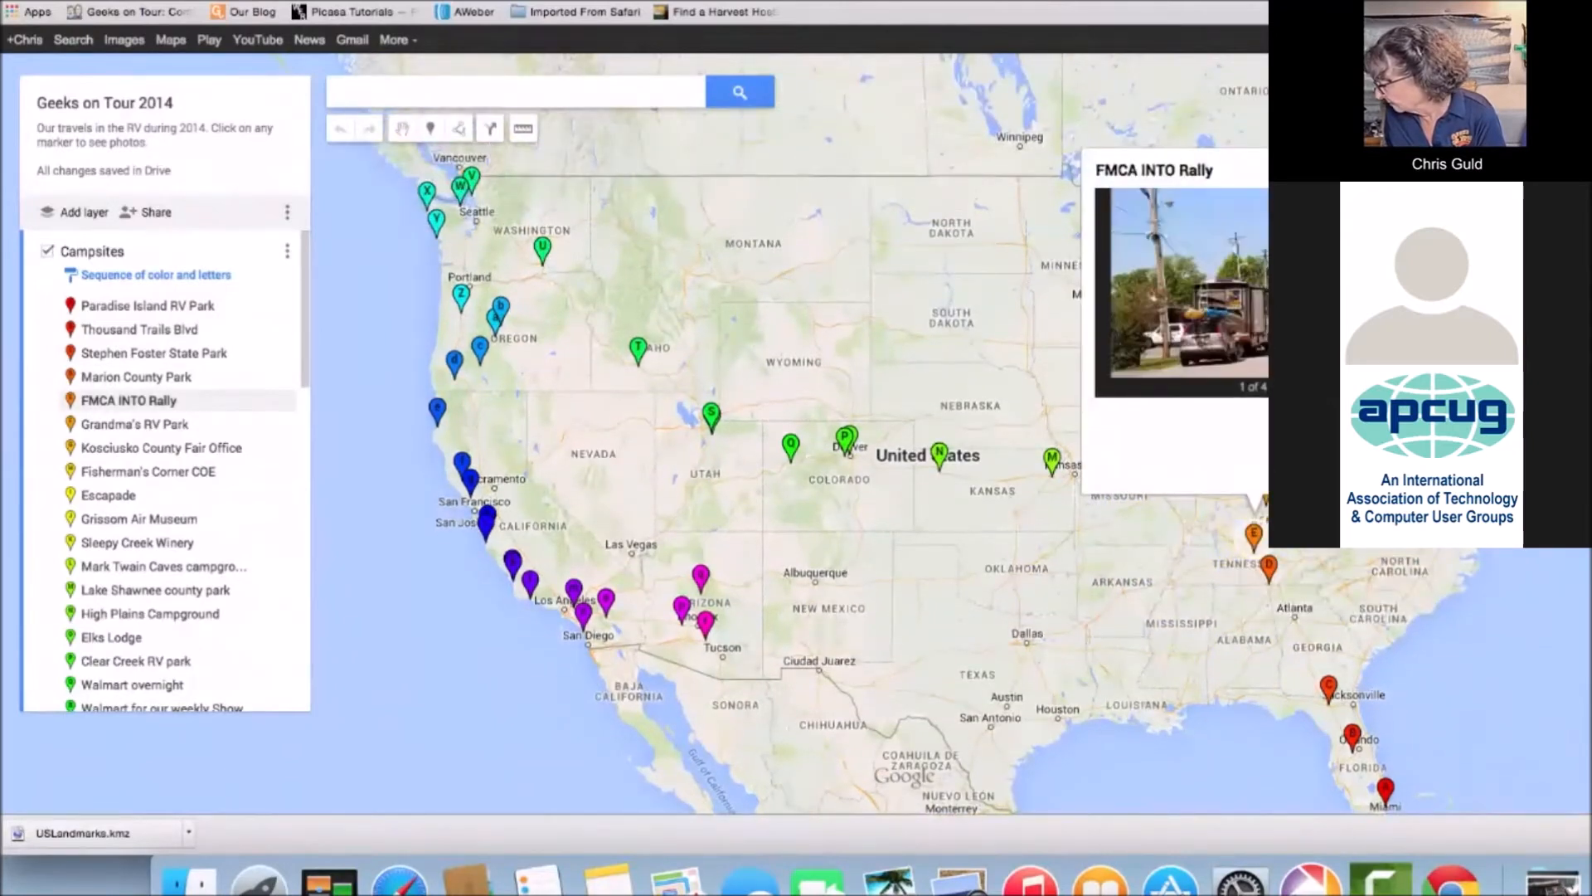
left_click(1414, 163)
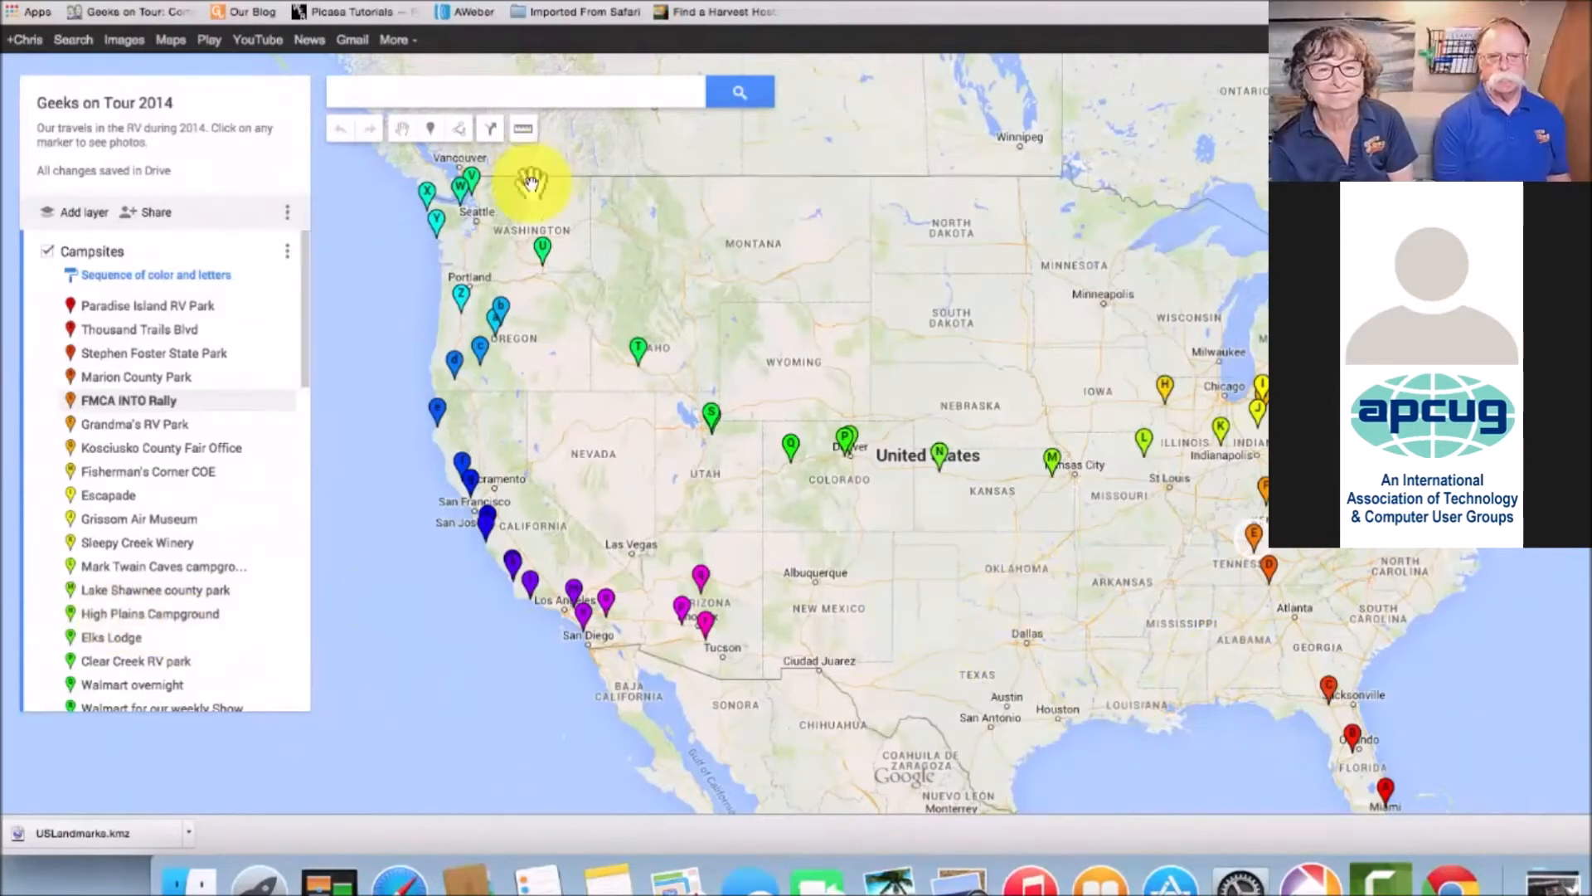
left_click(493, 133)
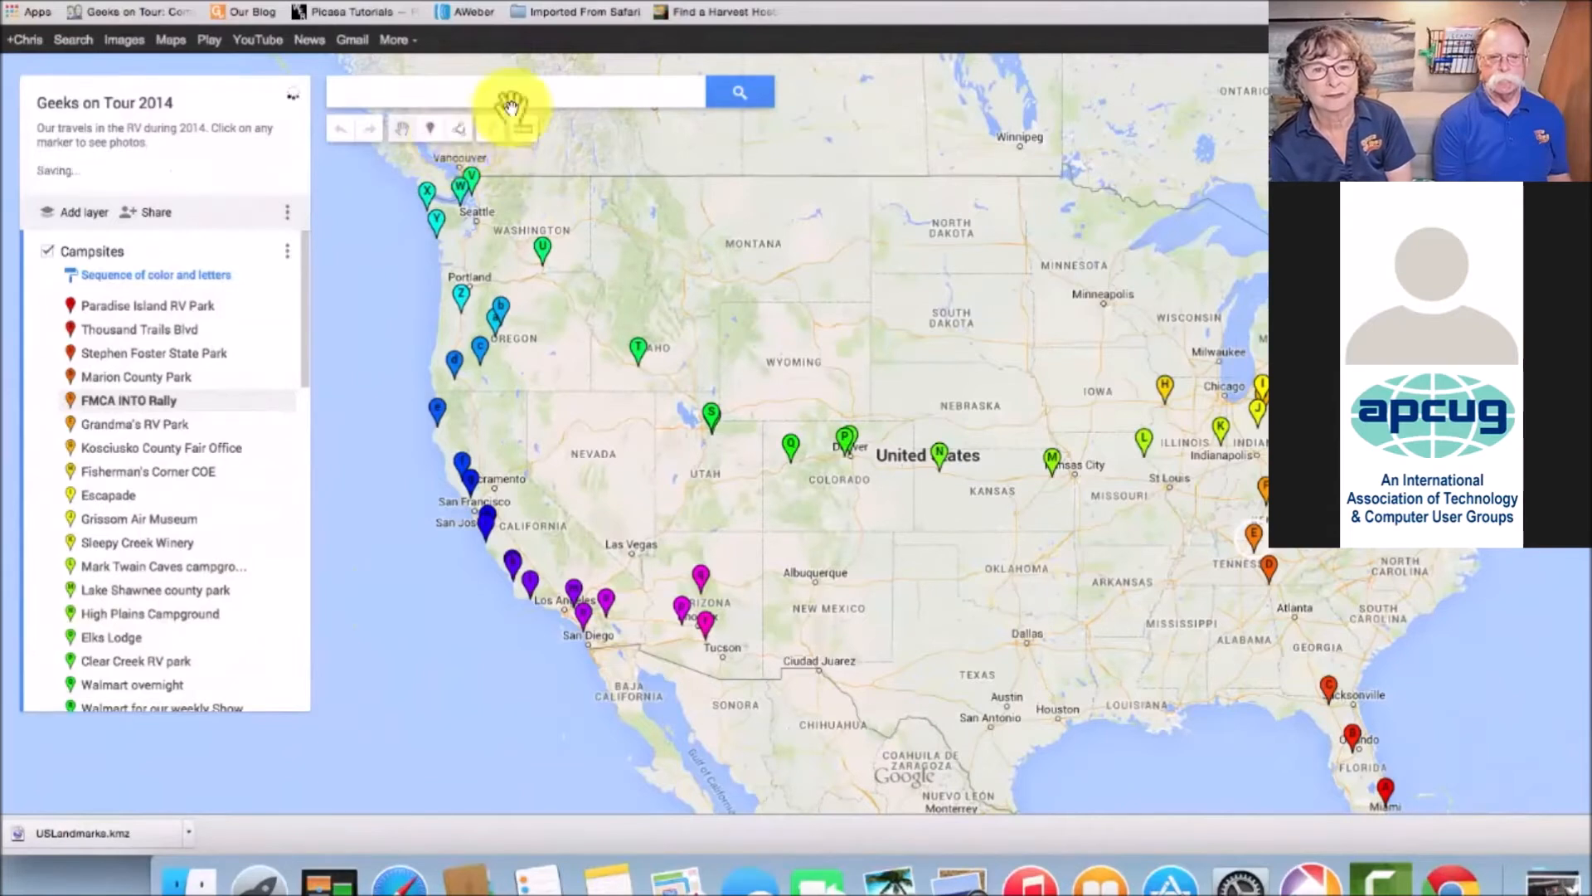
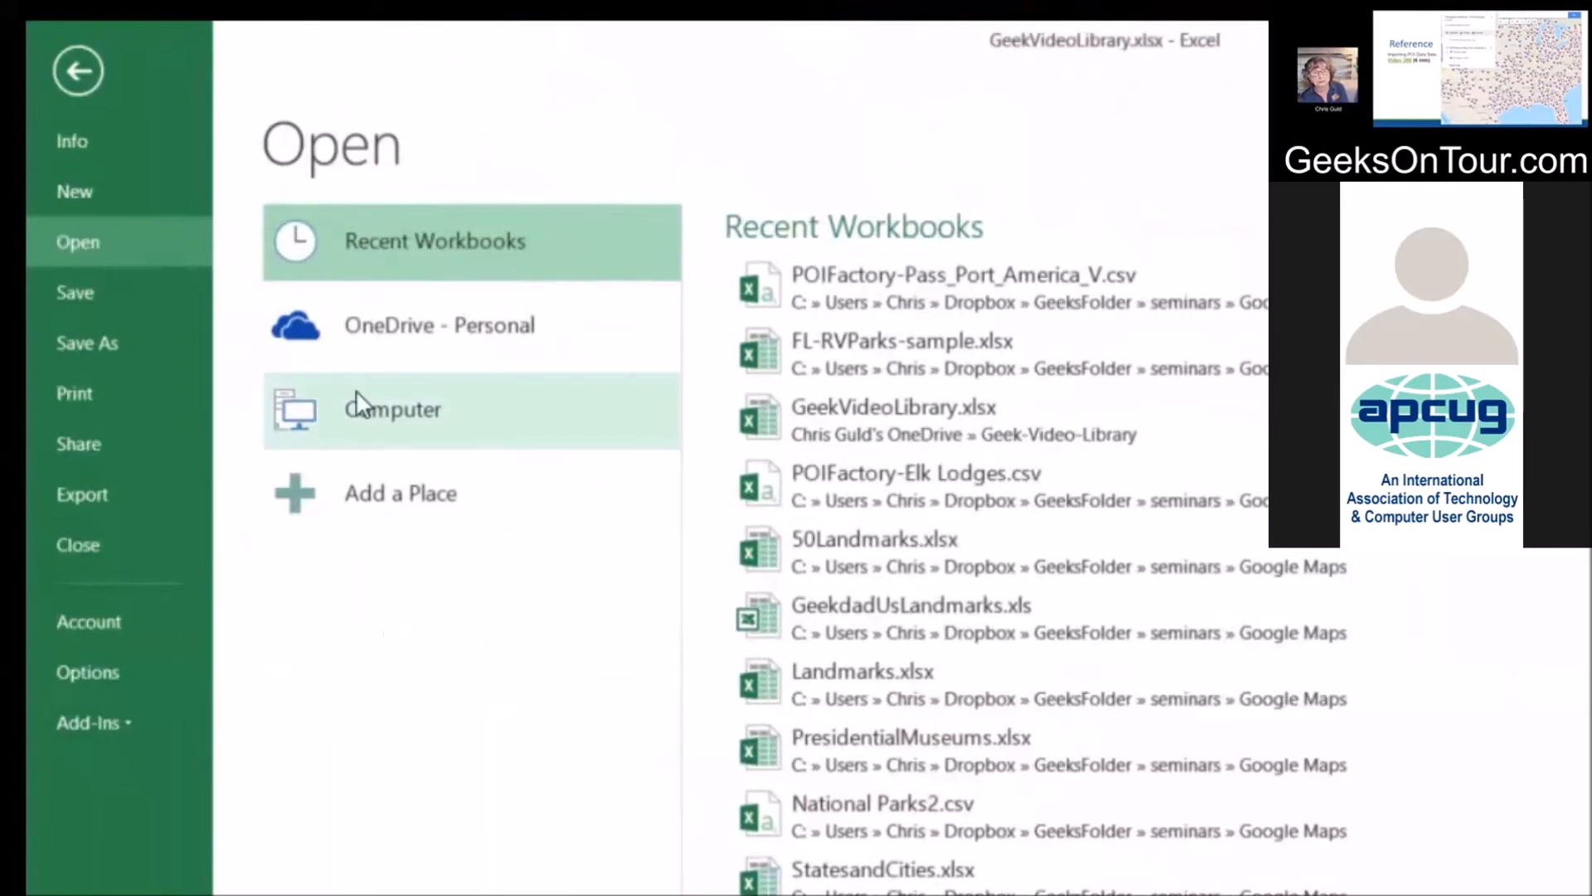
Open POIFactory-Pass_Port_America_V.csv from the Google Maps folder in Excel using the text/CSV filter
left_click(371, 417)
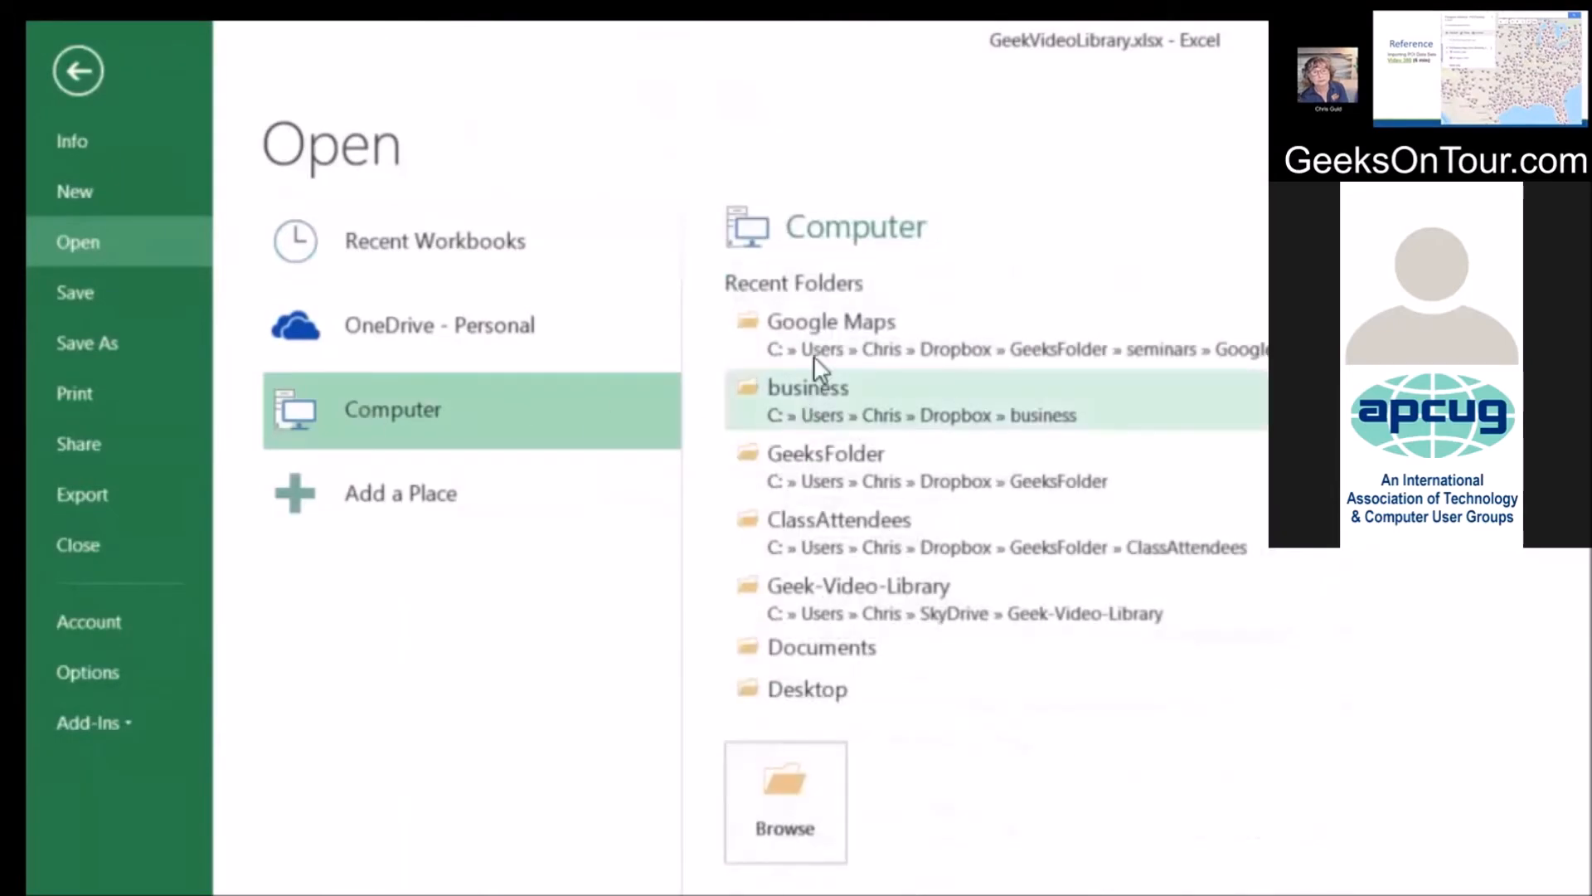
left_click(832, 331)
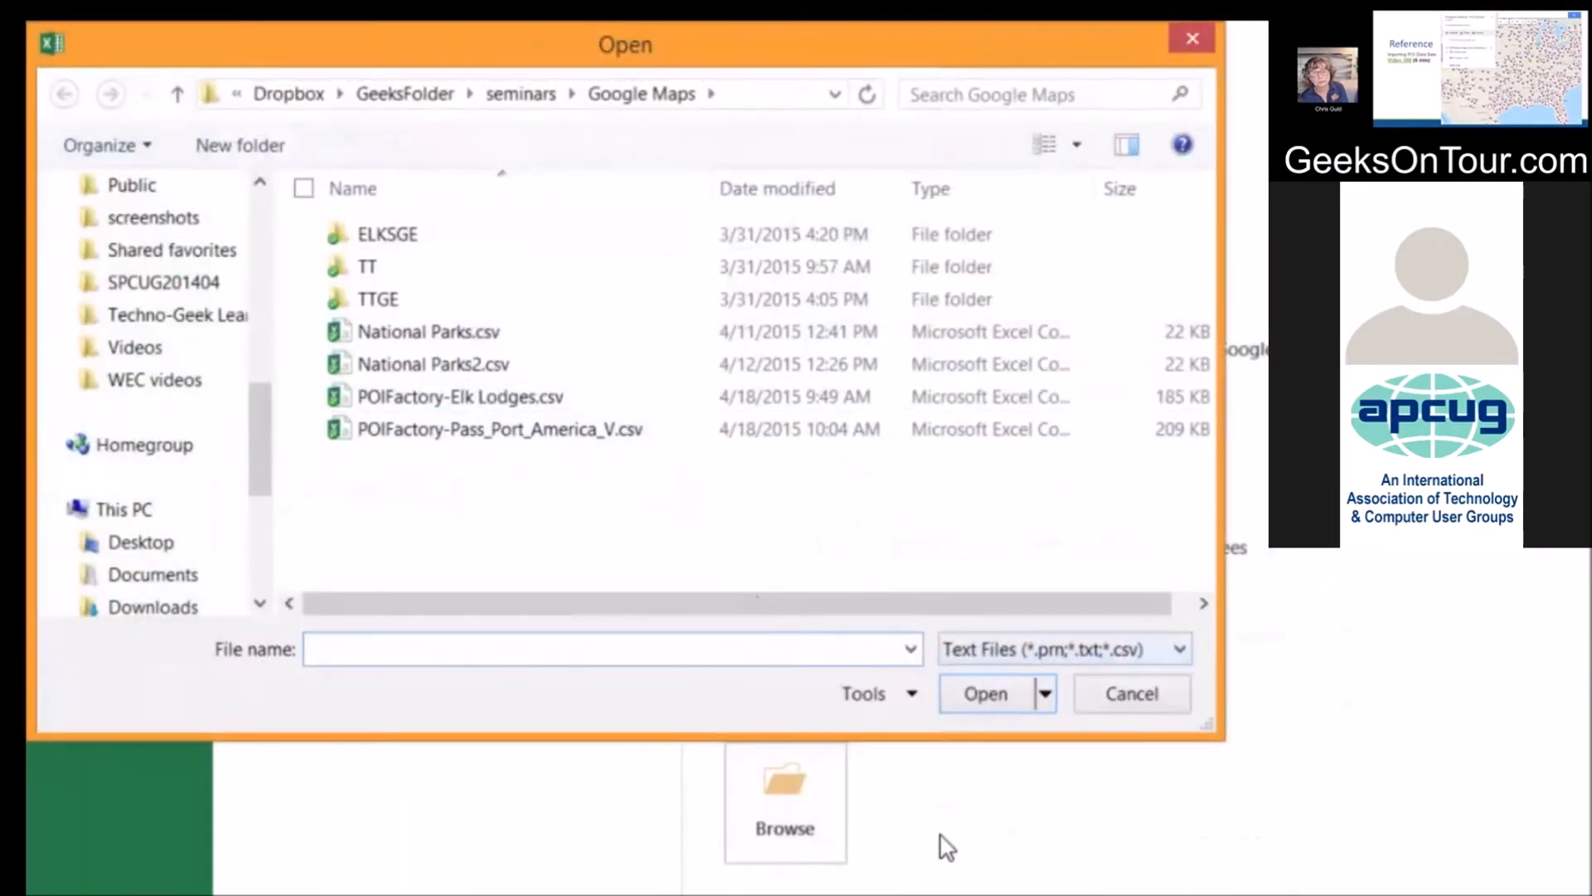
left_click(1149, 648)
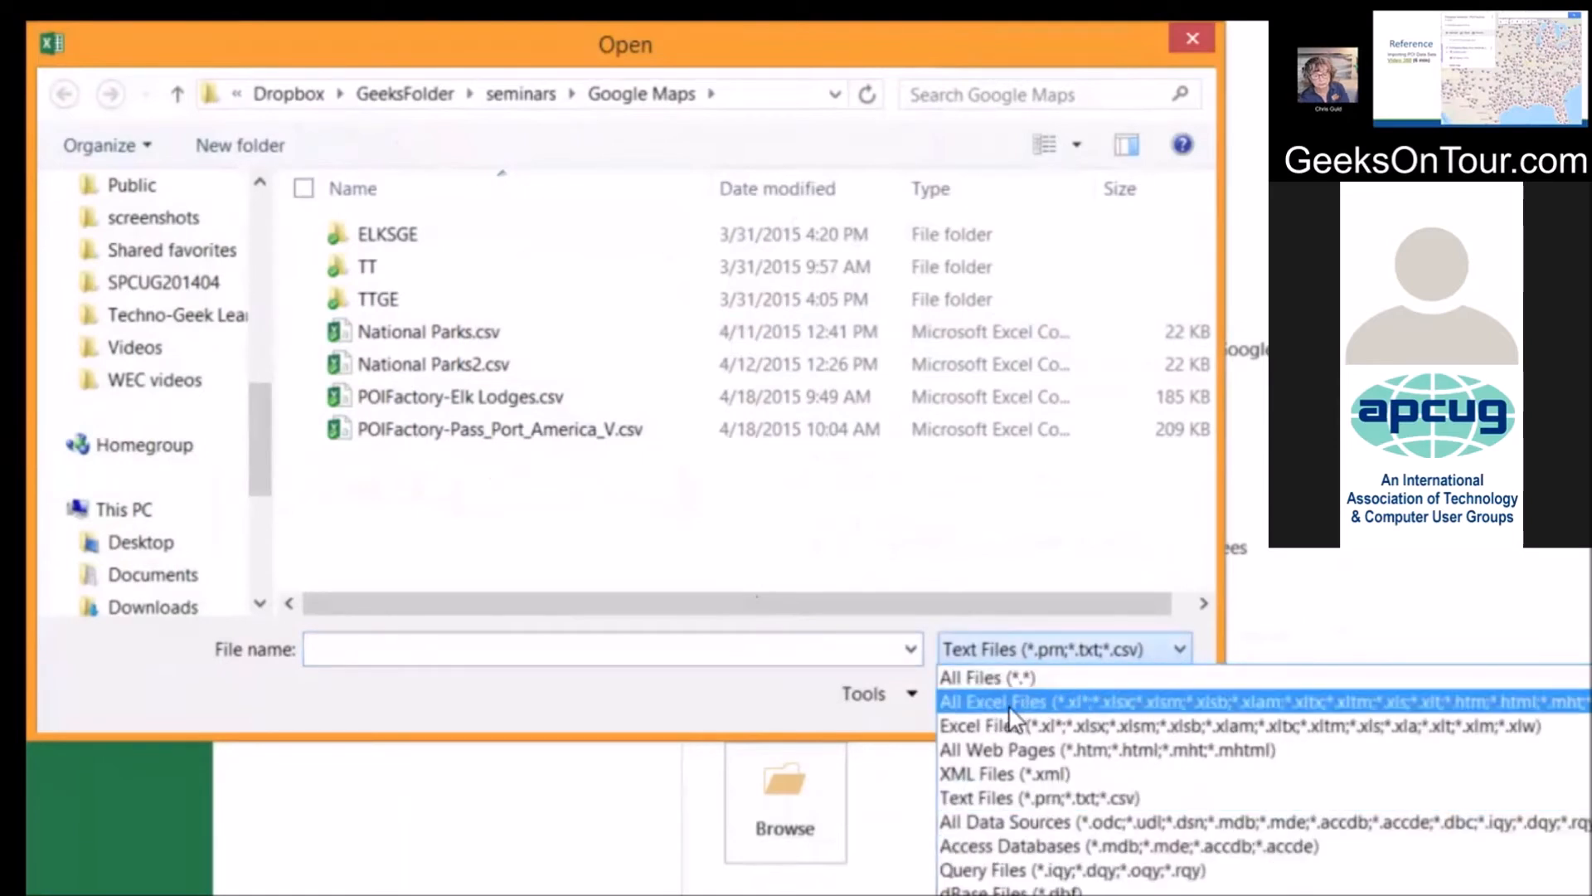
left_click(1023, 798)
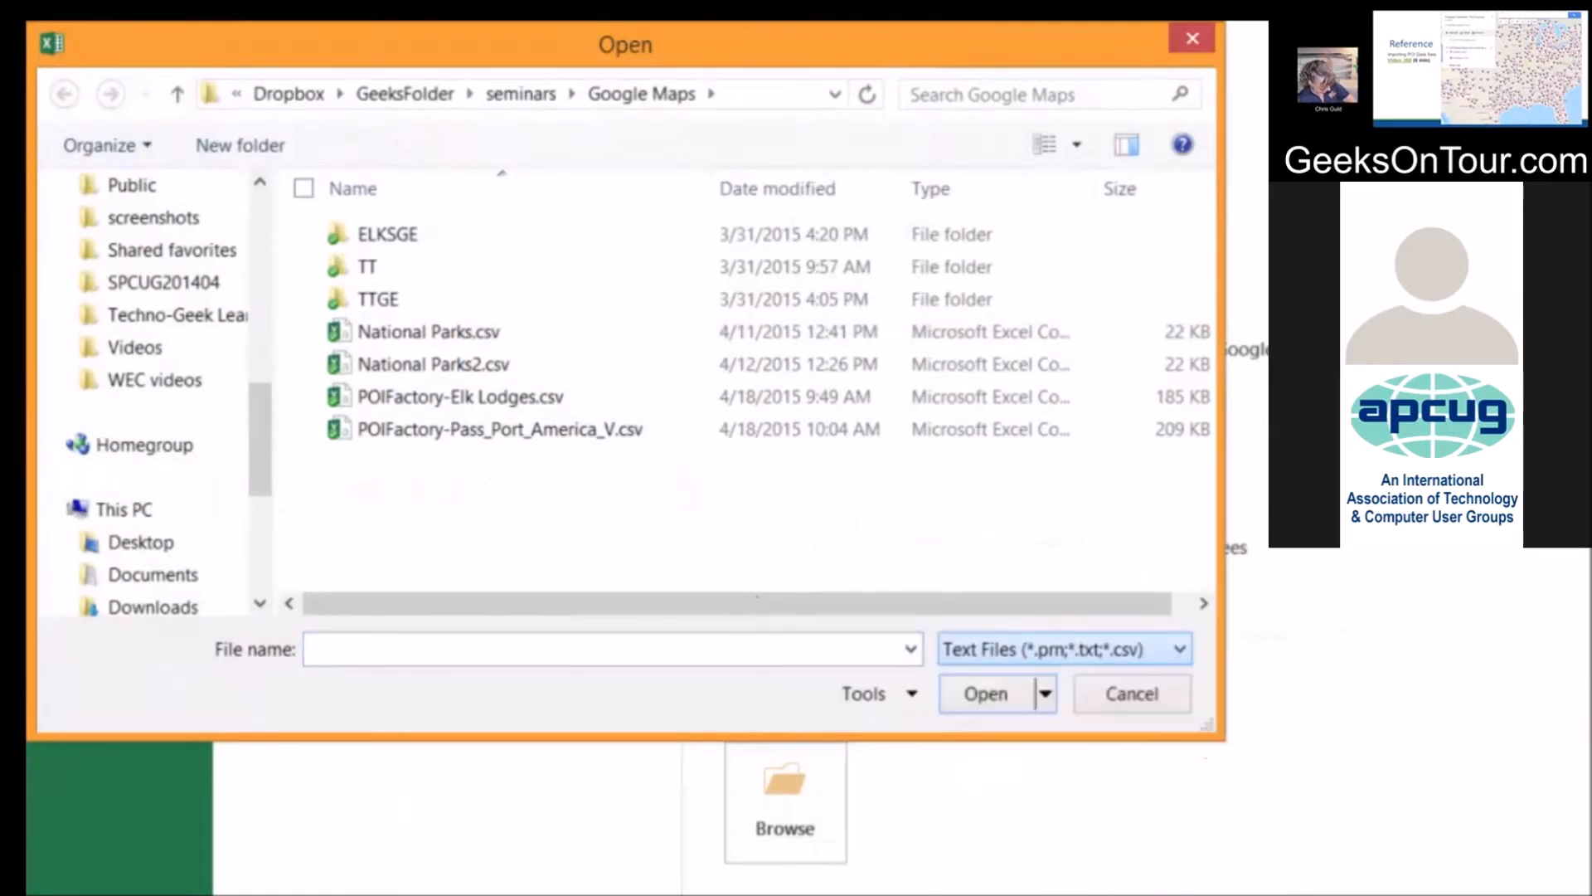
double_click(444, 429)
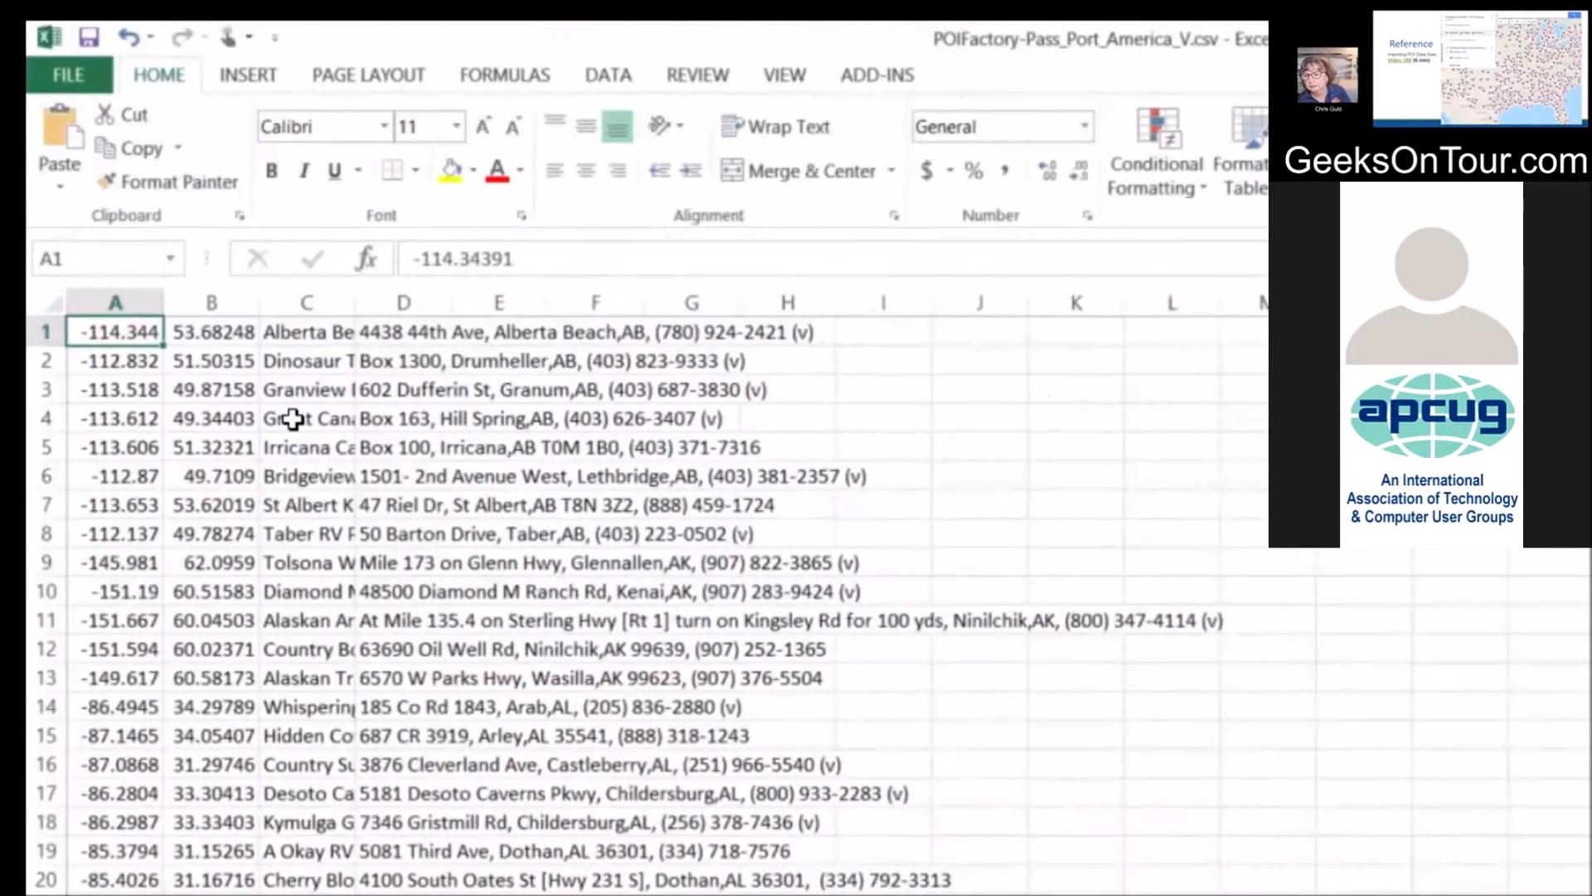
Widen column C so the full RV park names are visible
left_click_drag(351, 302, 445, 303)
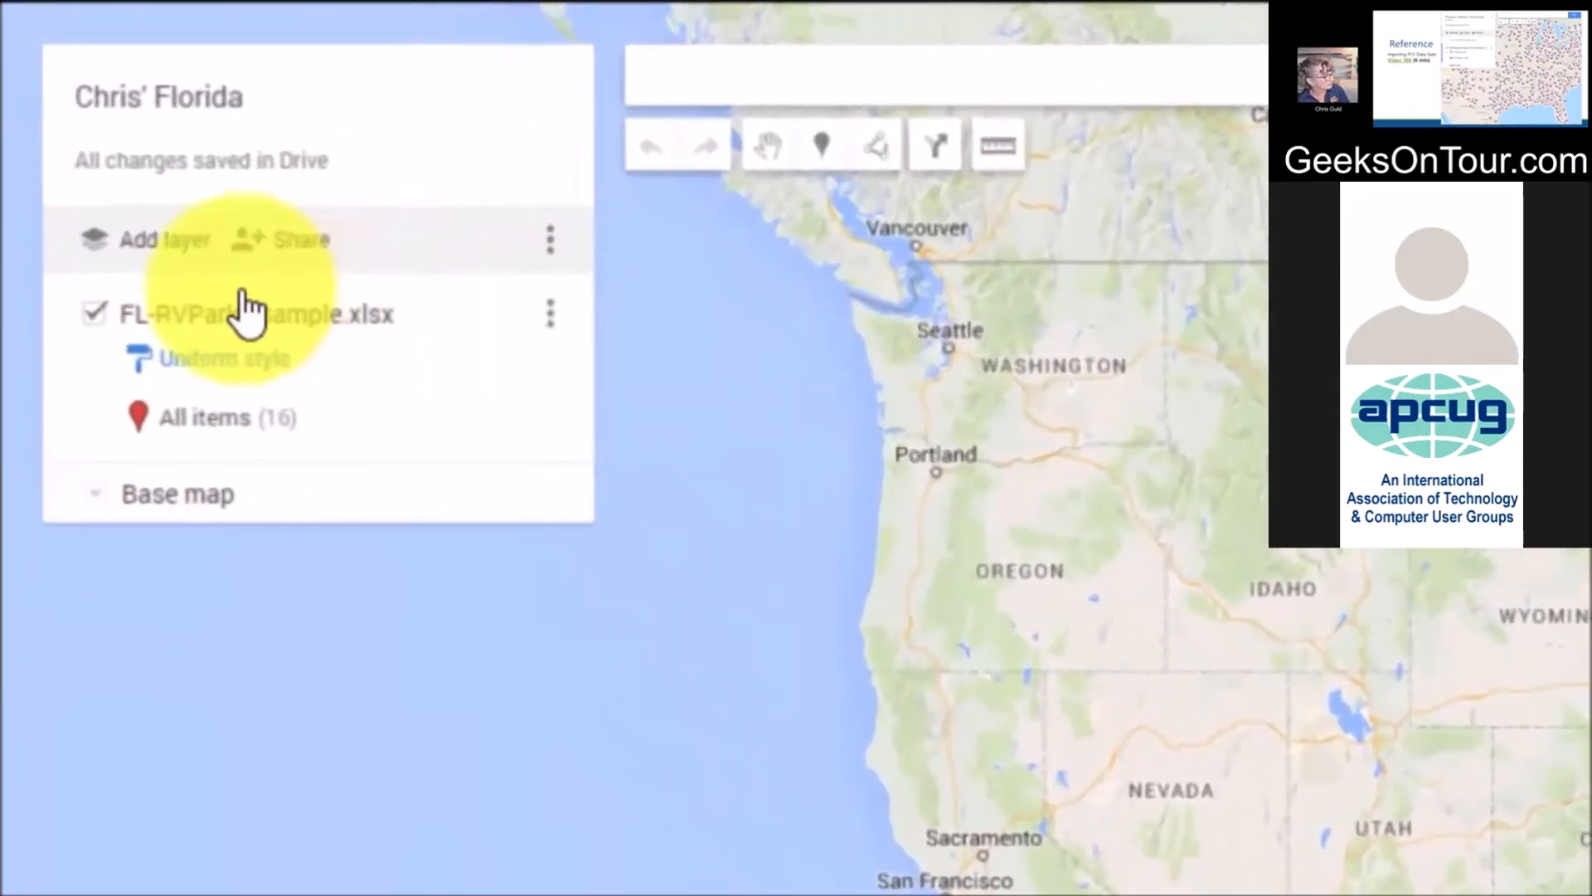
Add a new layer and upload POIFactory-Pass_Port_America_V.csv from the computer into it
left_click(149, 249)
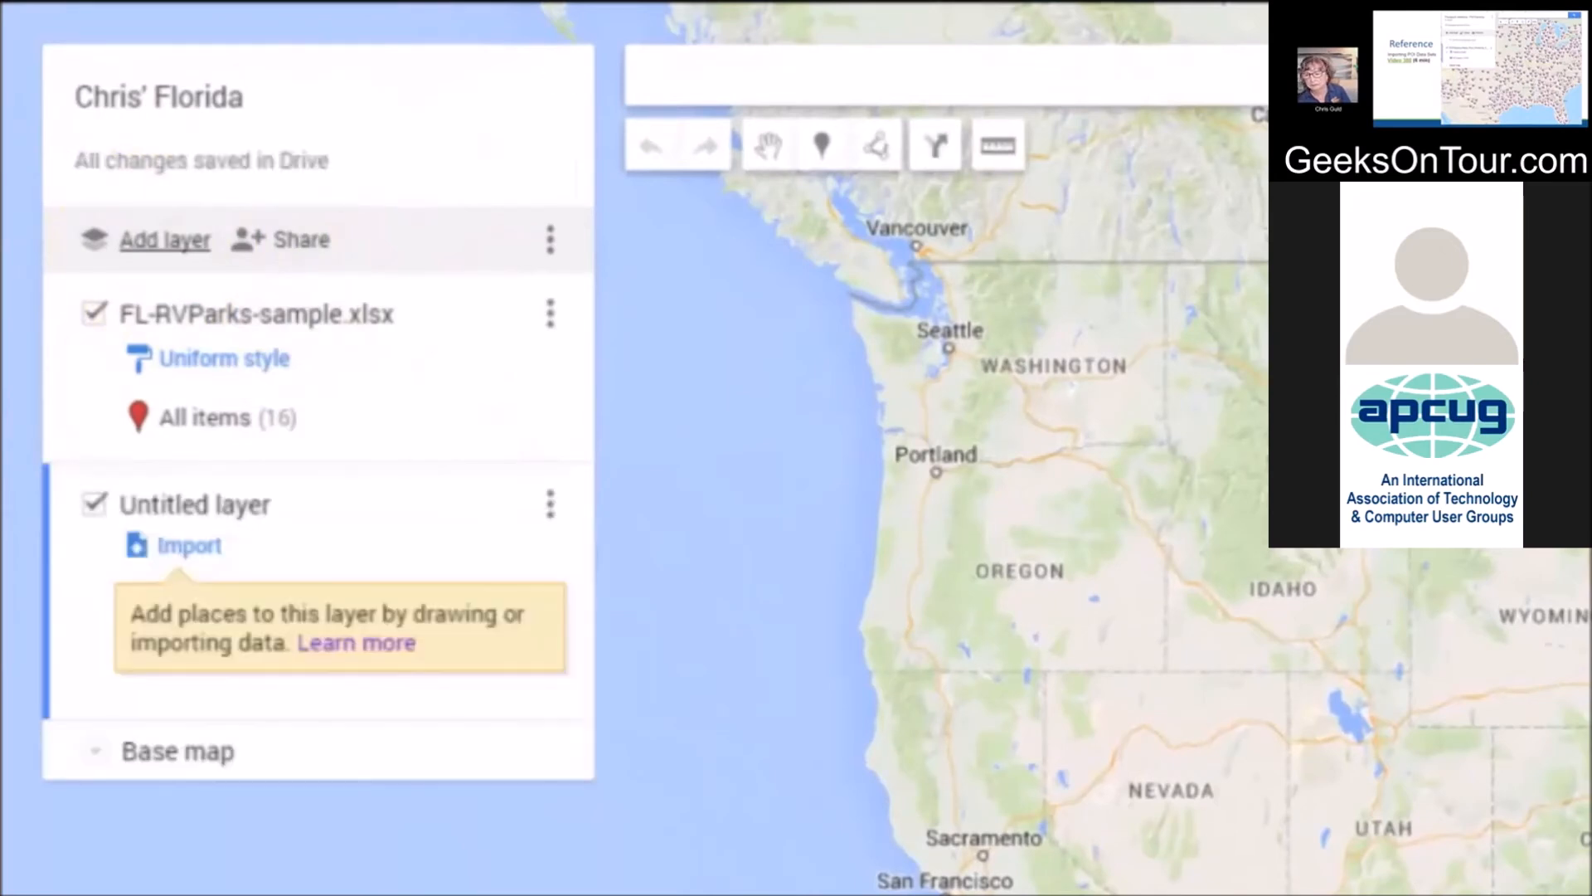
left_click(189, 547)
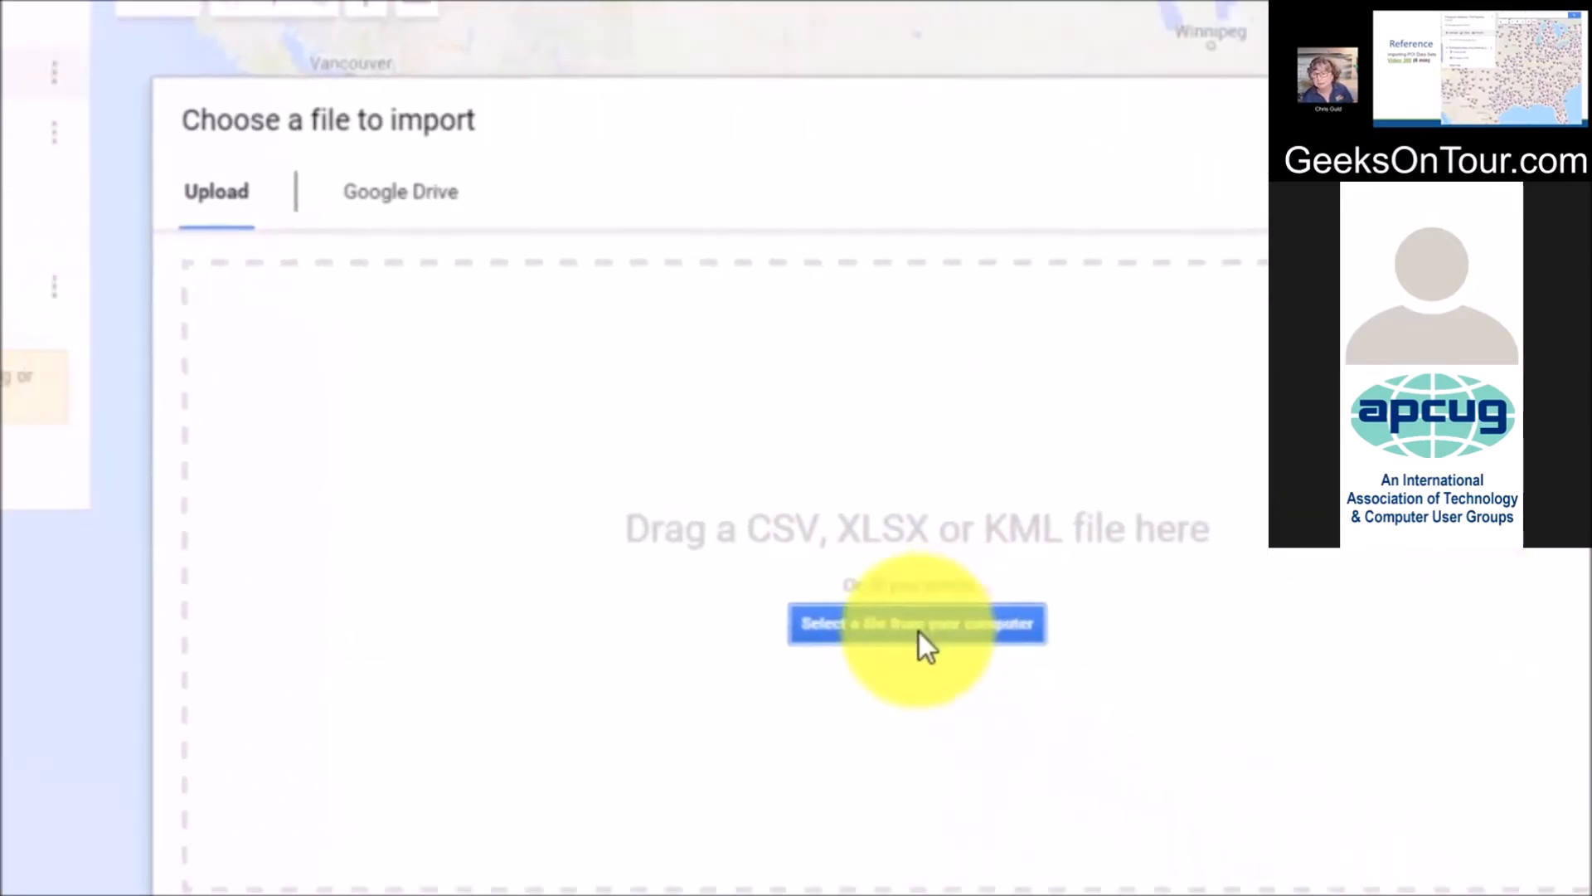
left_click(1362, 792)
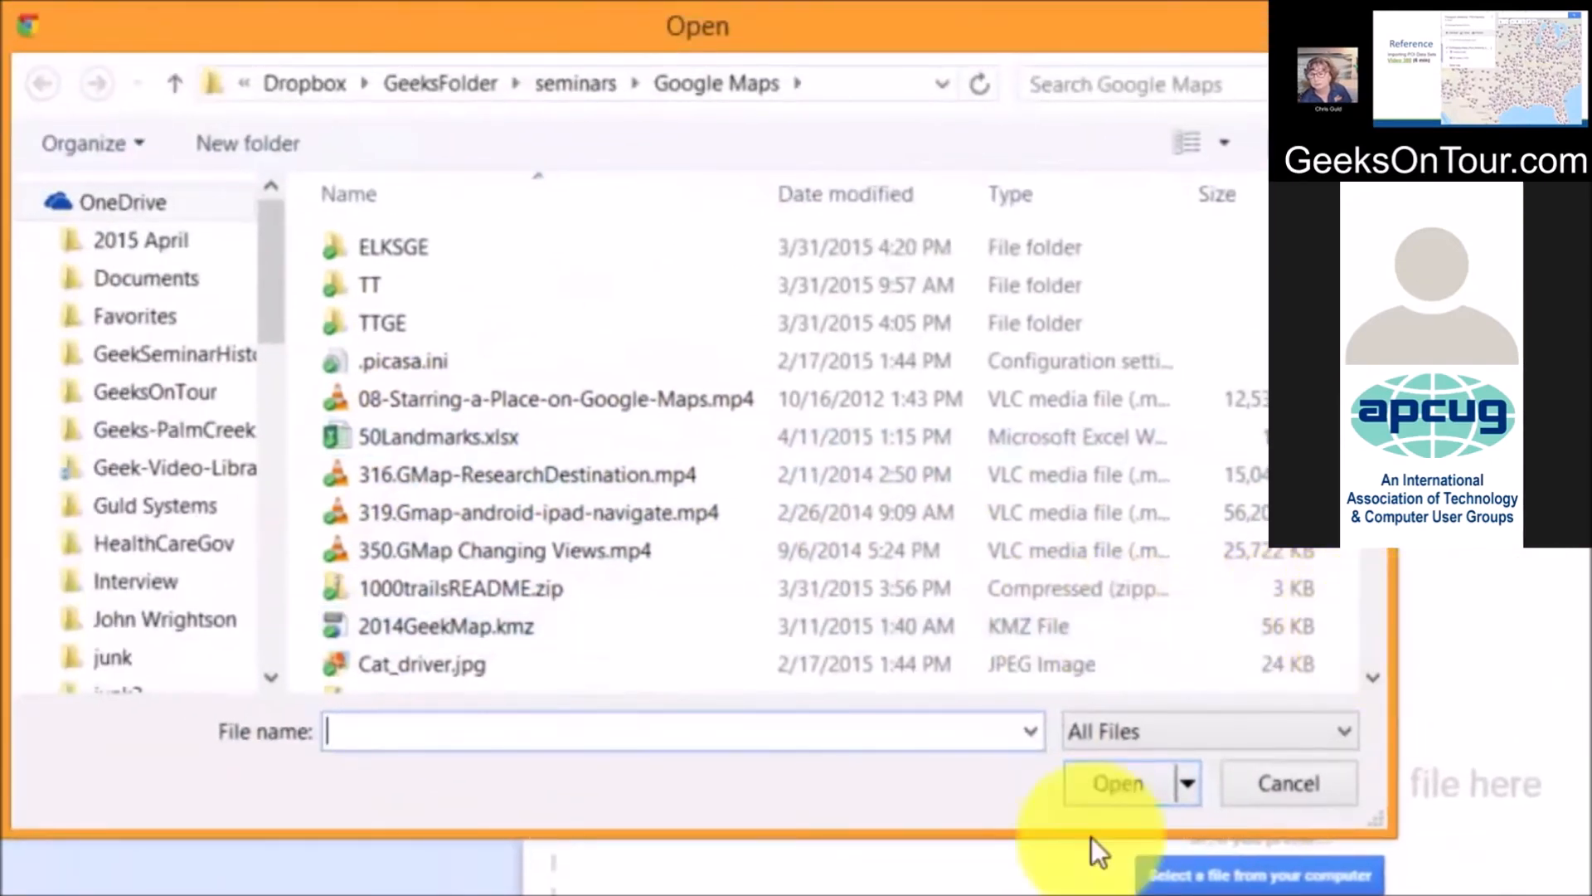
scroll(1377, 641, "down", 8)
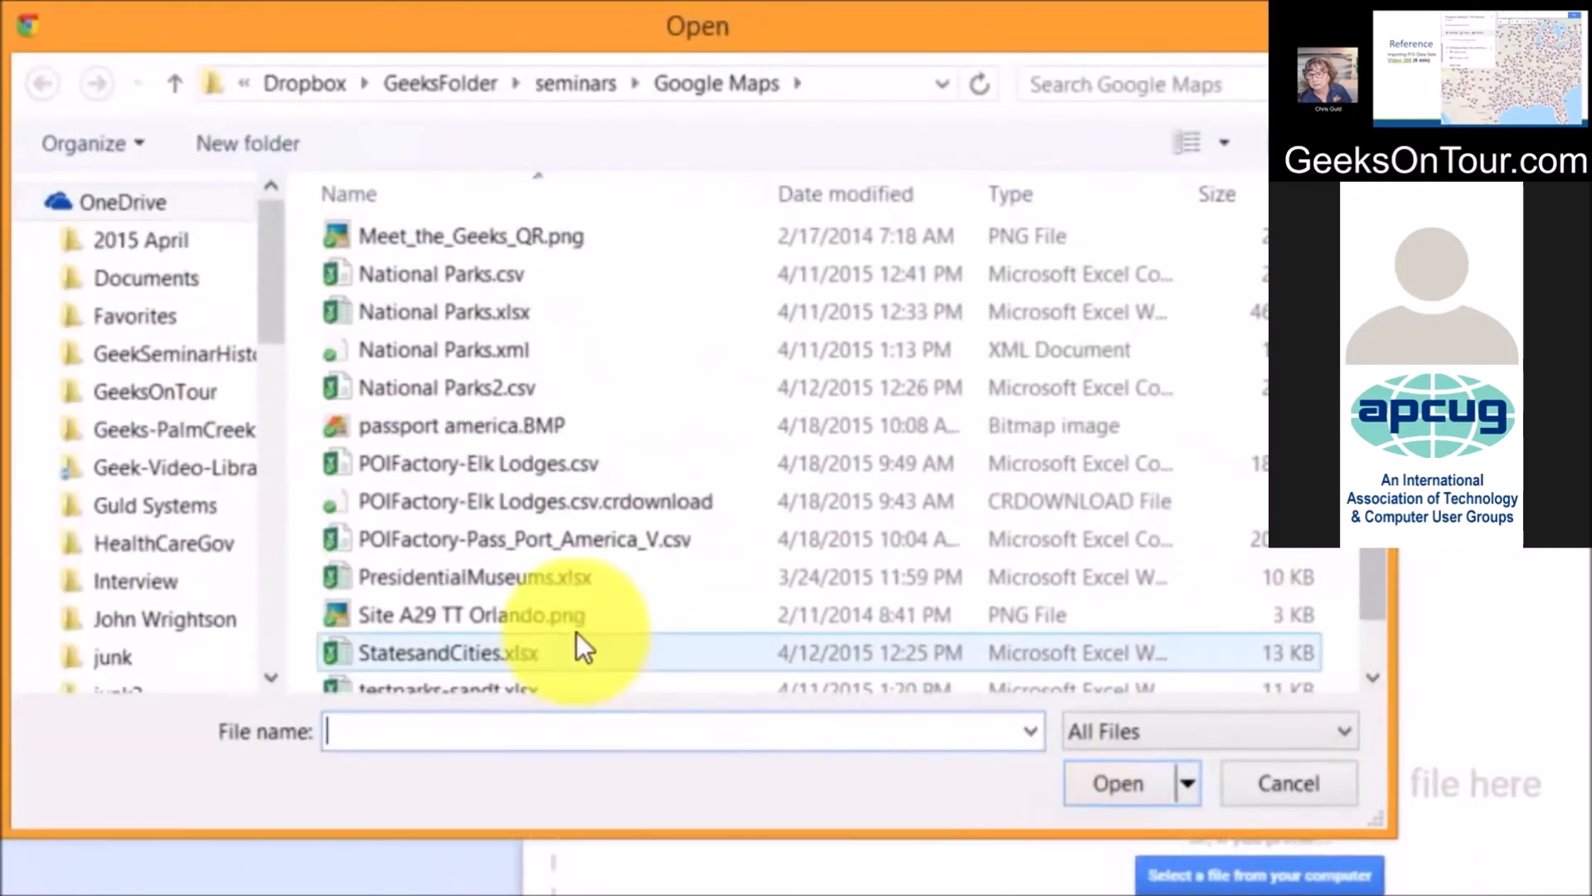
double_click(413, 539)
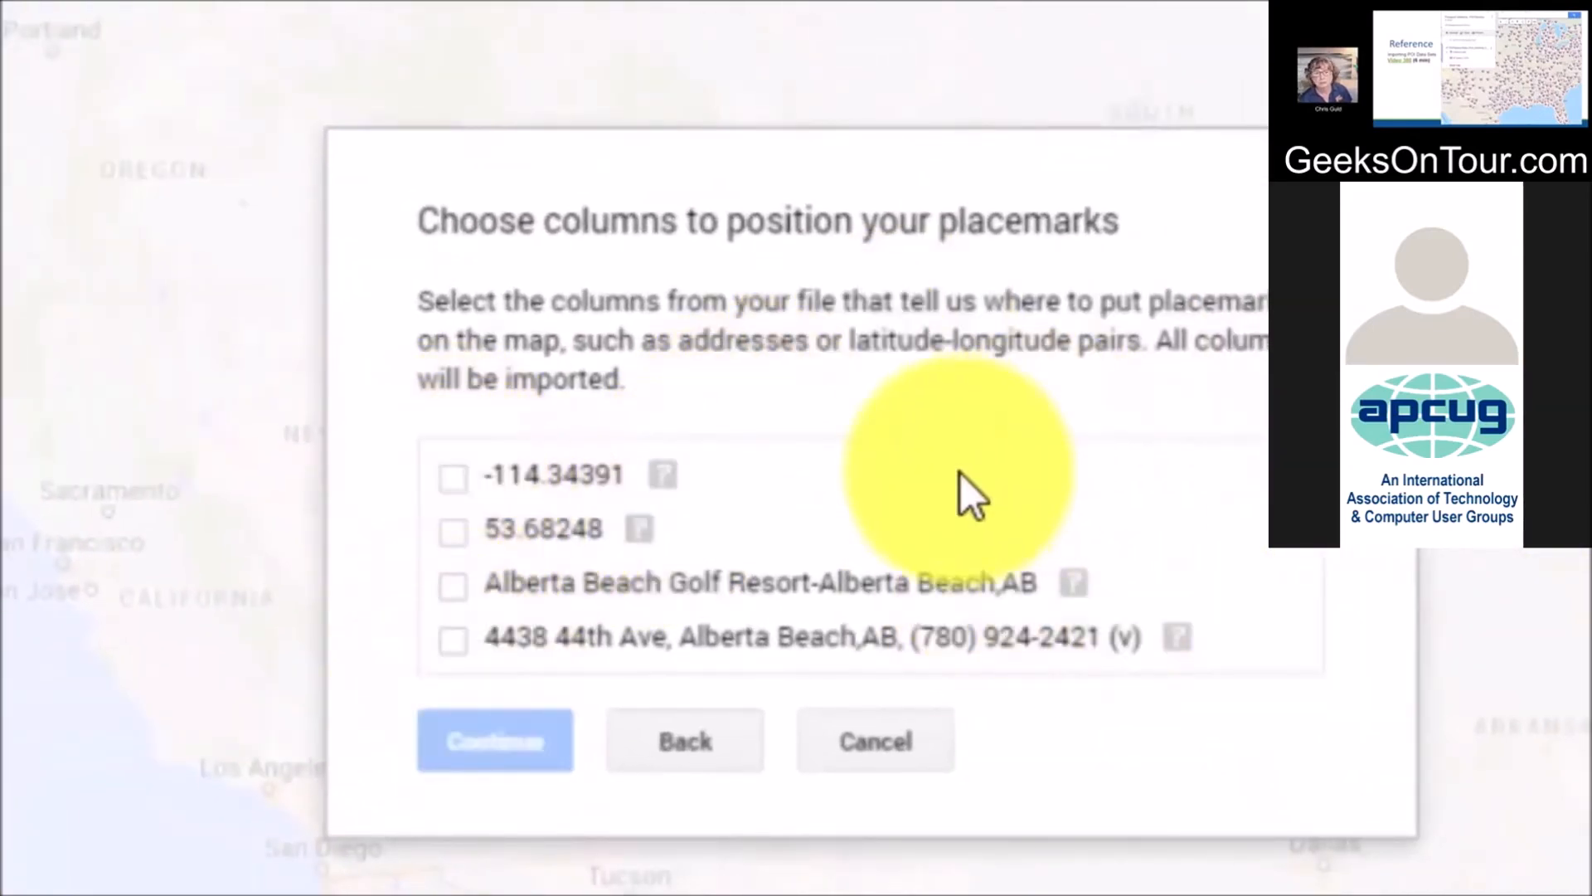
Import the CSV with -114.34391 as latitude, 53.68248 as longitude, and park names as titles
left_click(454, 478)
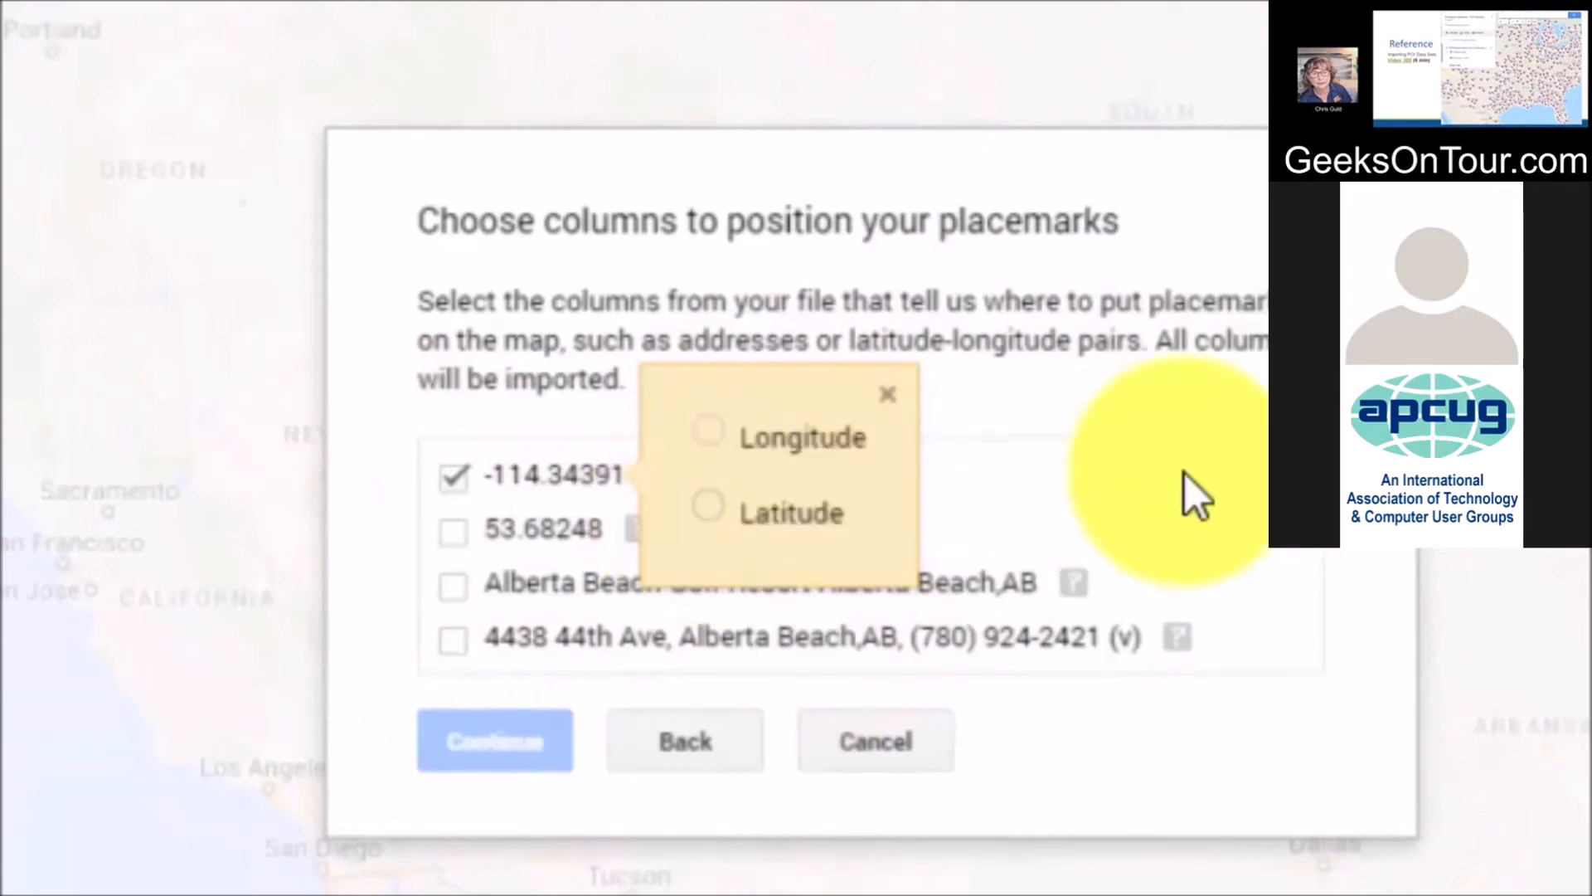
left_click(707, 506)
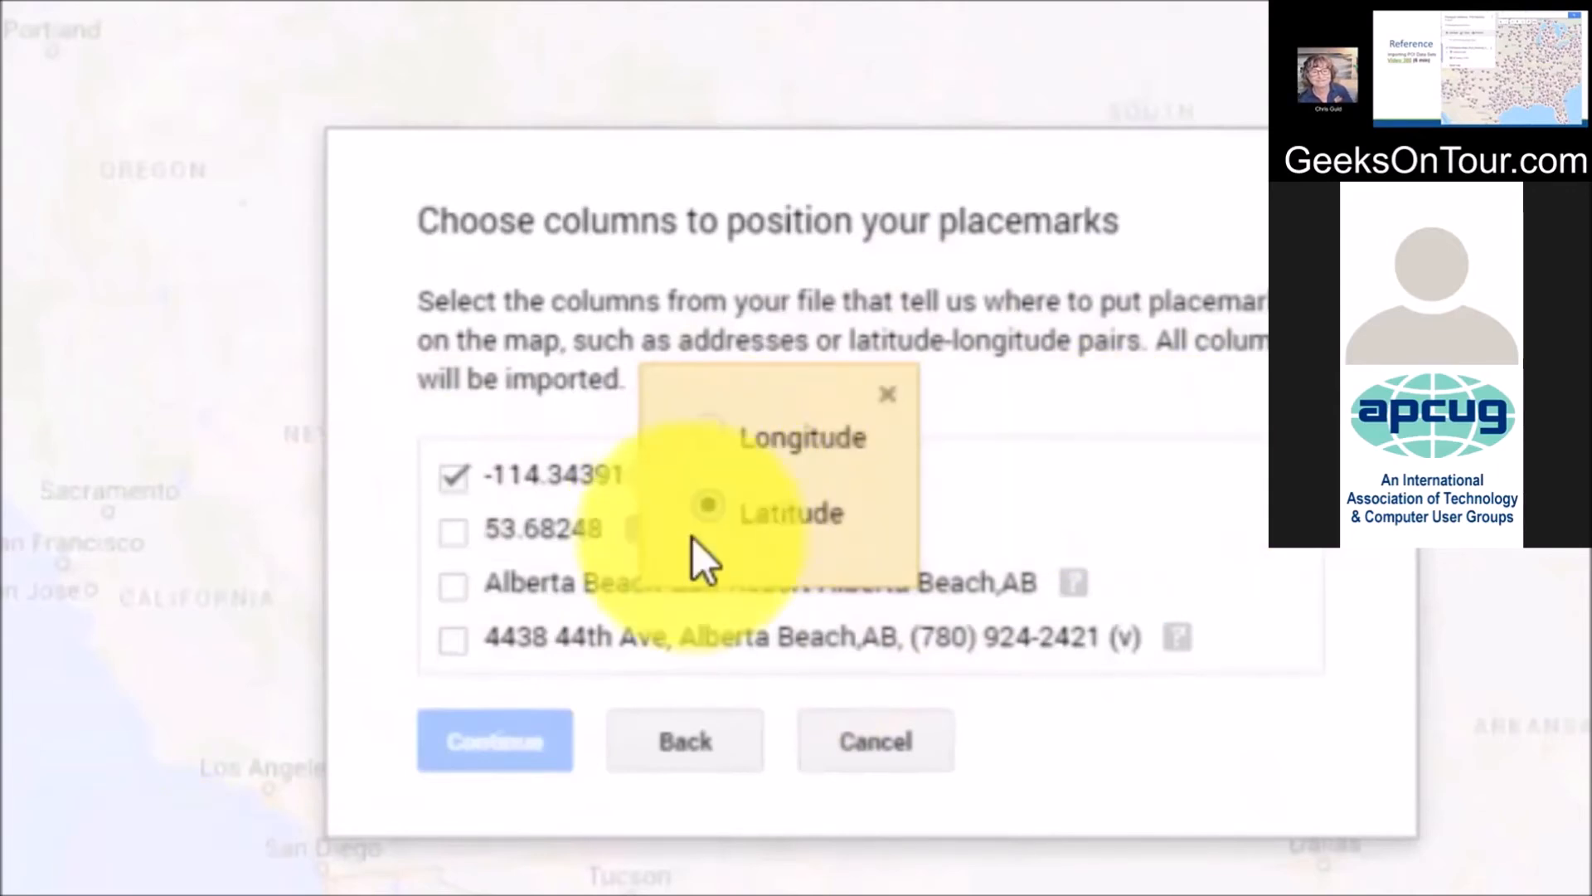
left_click(453, 531)
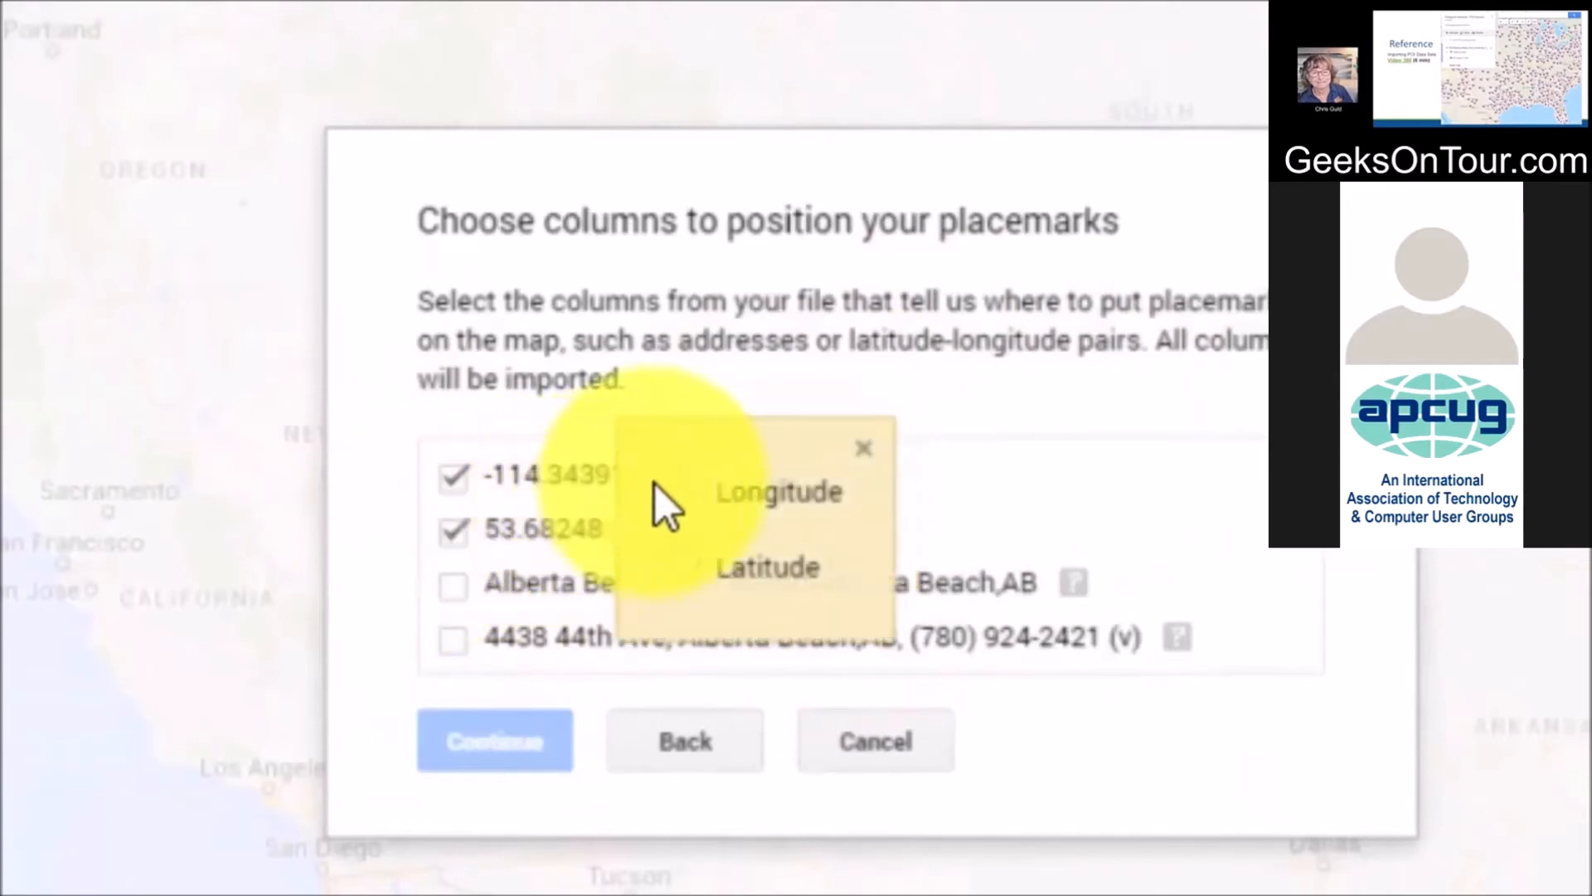
left_click(683, 484)
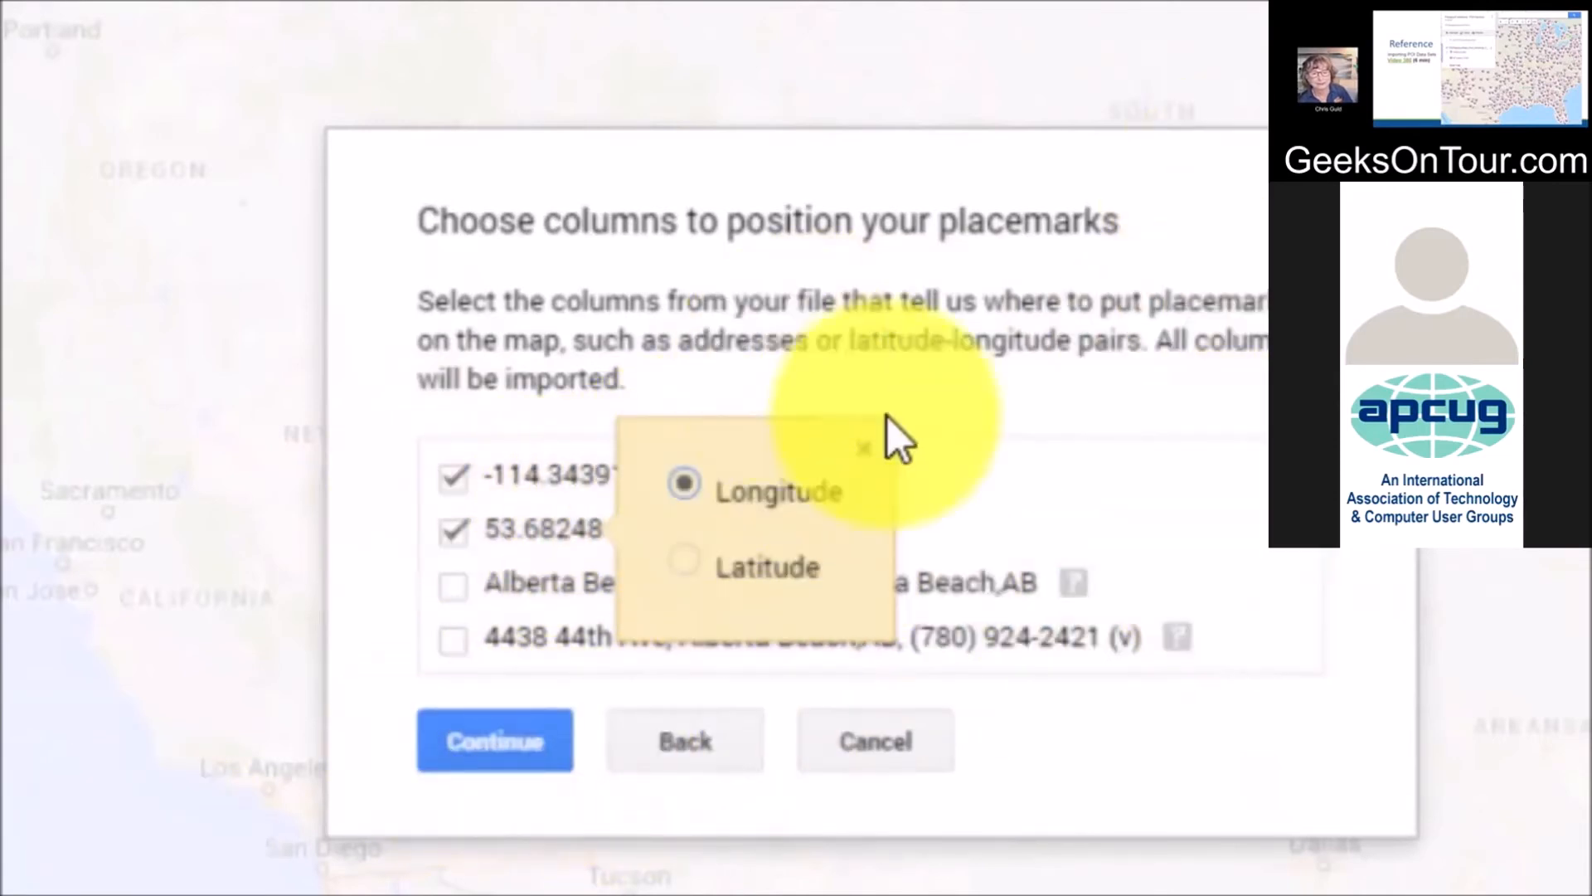
left_click(485, 738)
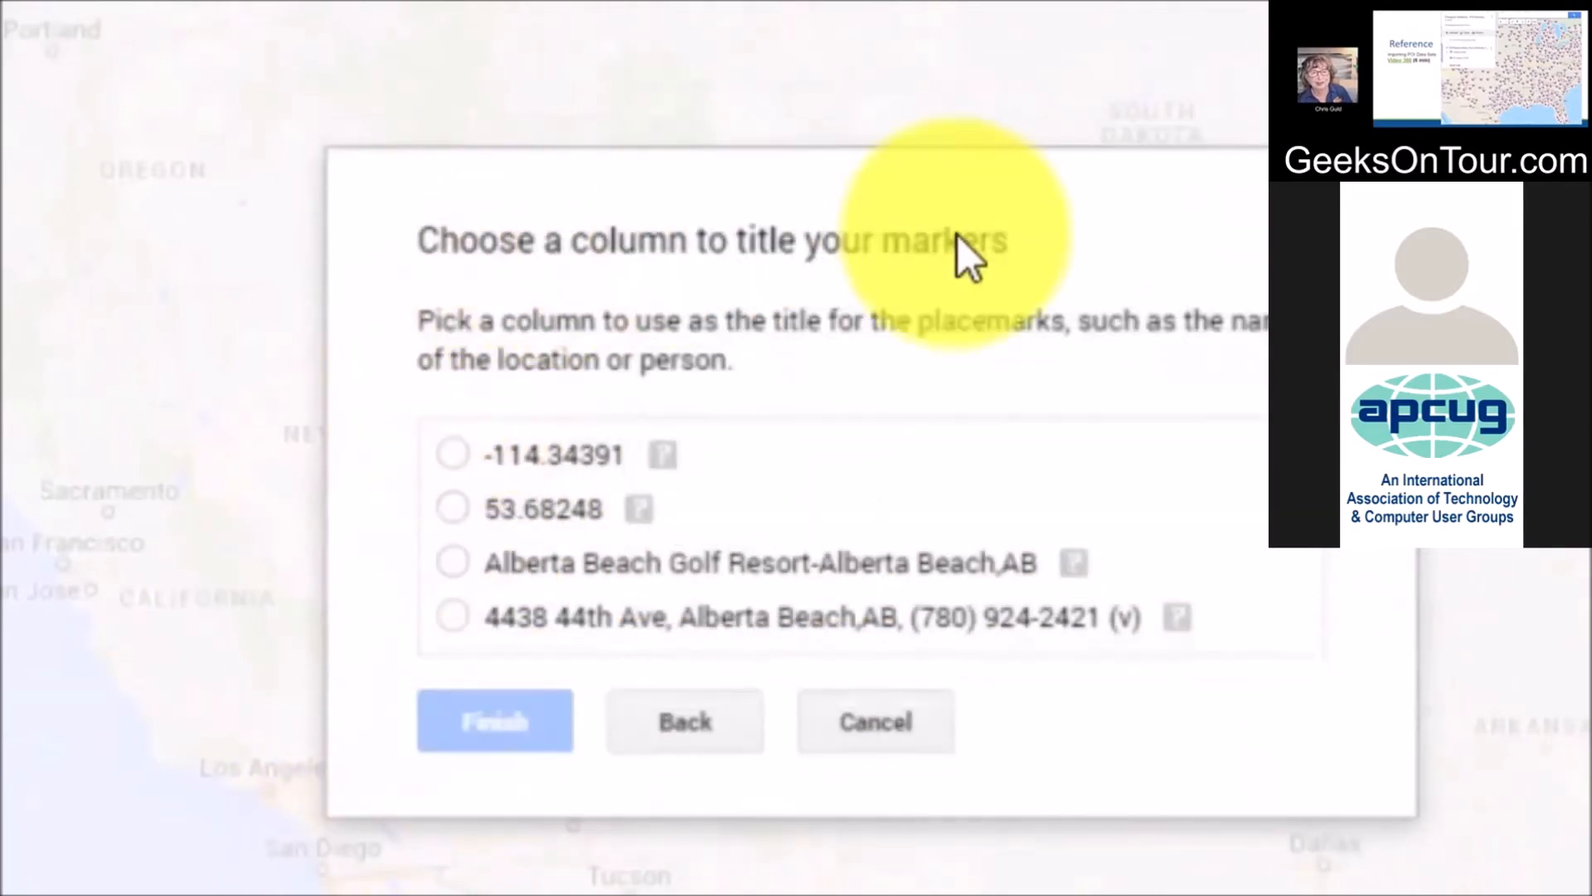
left_click(470, 558)
left_click(474, 738)
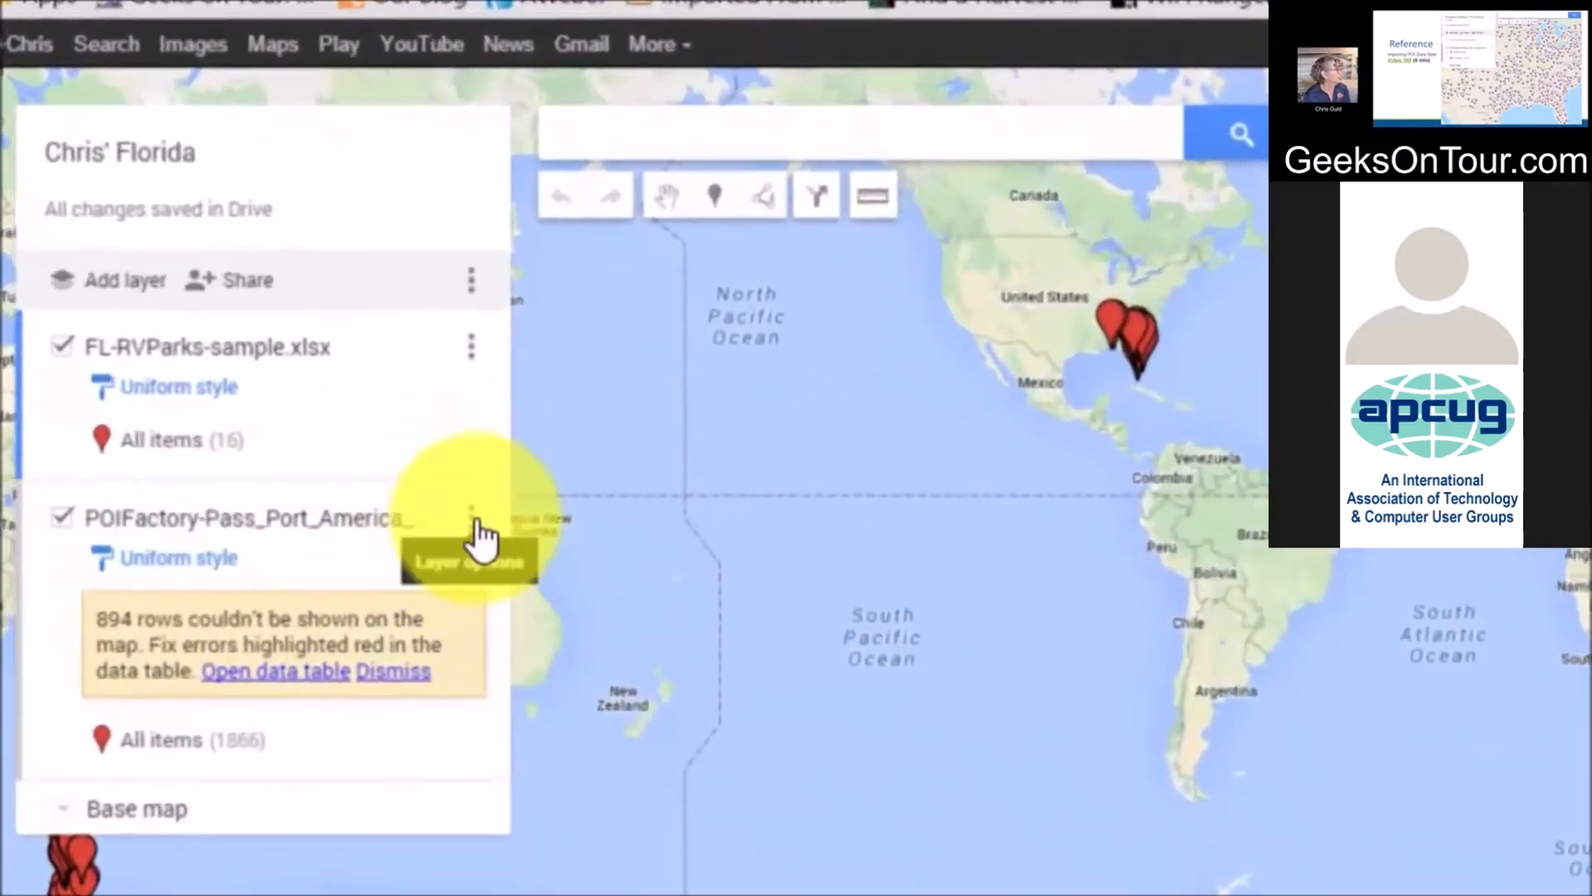
Delete the incorrectly imported Passport America layer
left_click(473, 520)
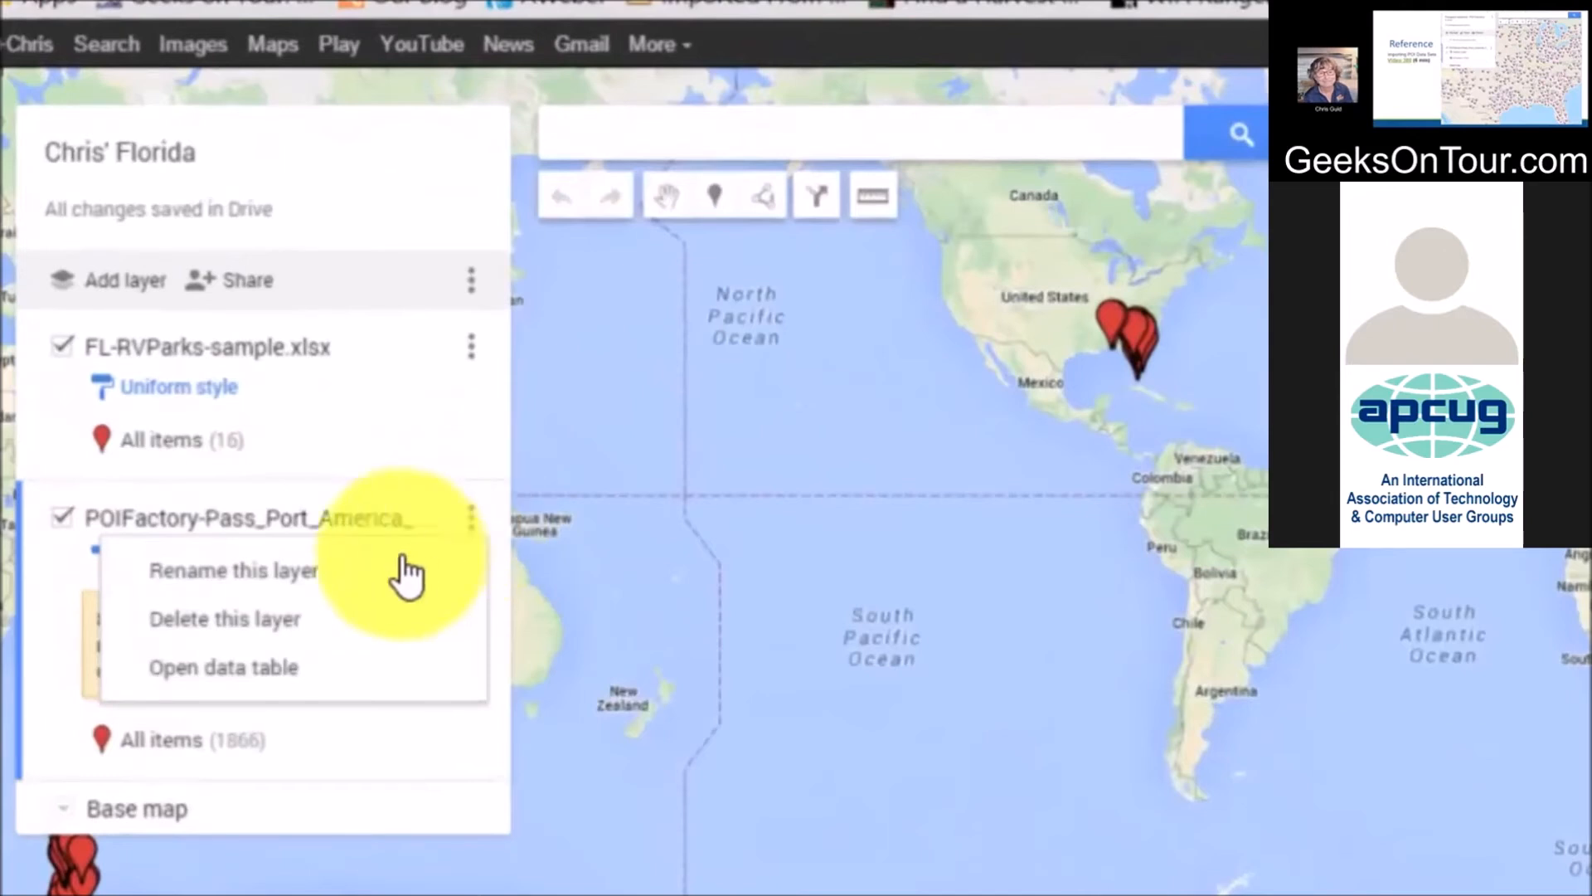
left_click(225, 619)
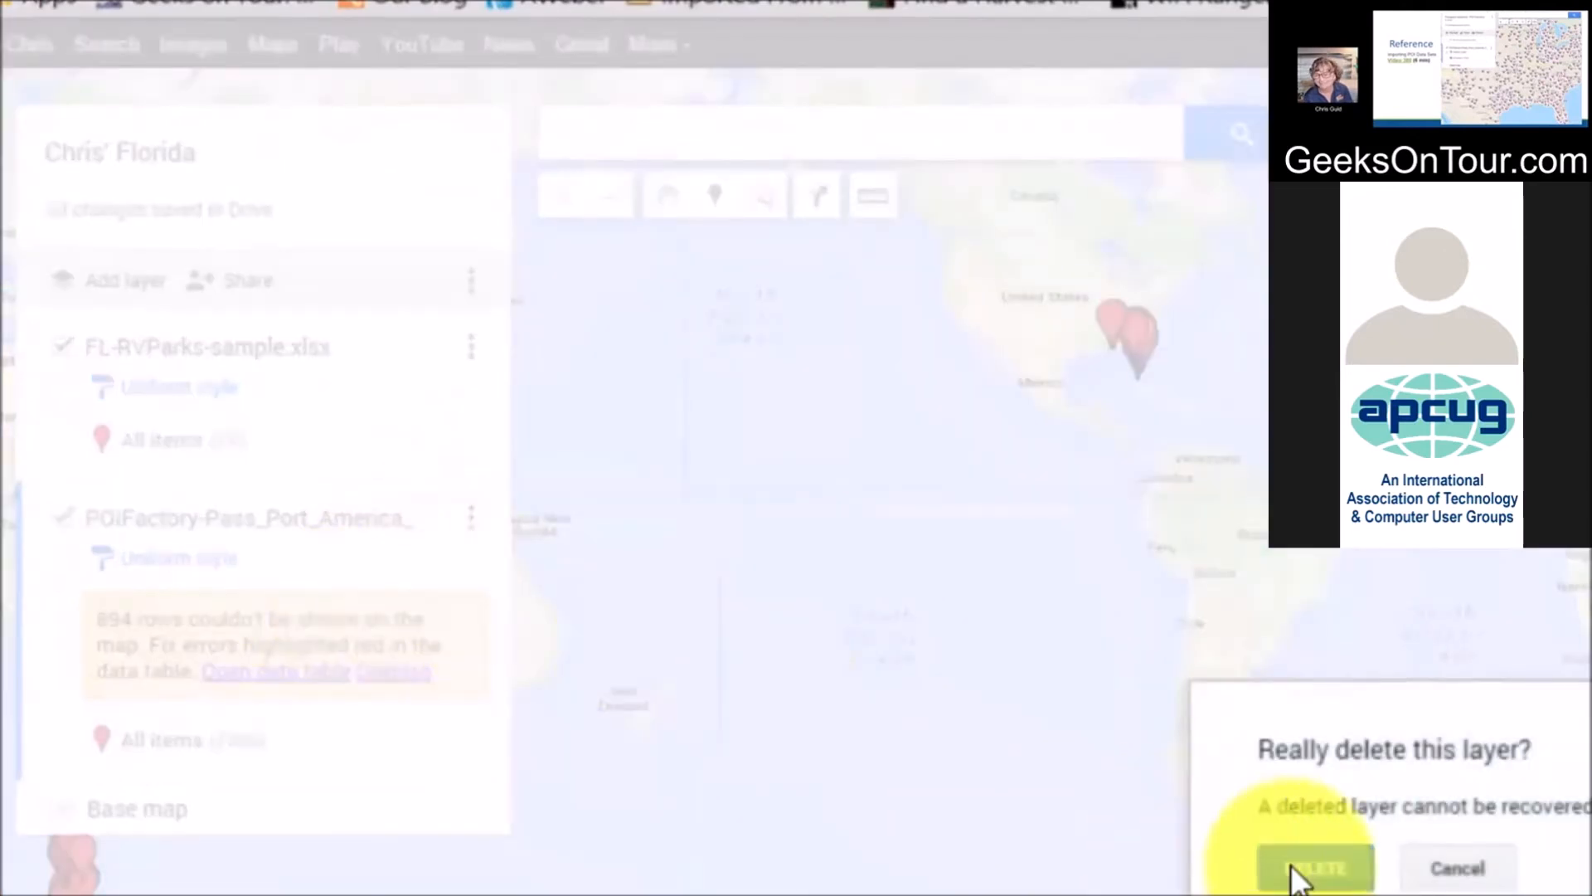
key("Return")
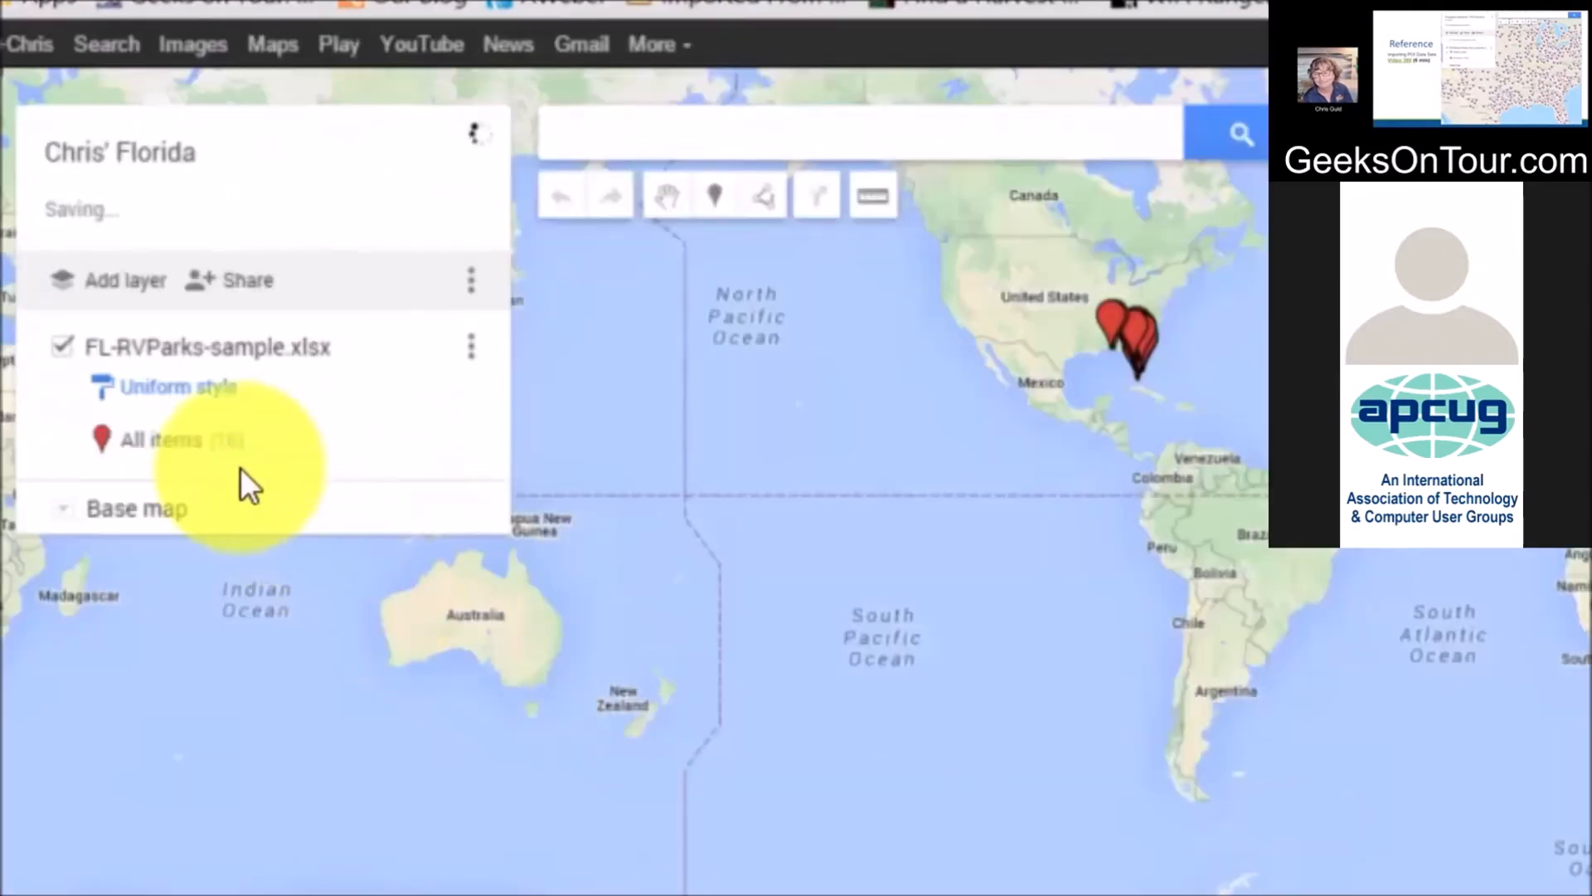
Add a fresh layer and upload POIFactory-Pass_Port_America_V.csv into it
left_click(124, 281)
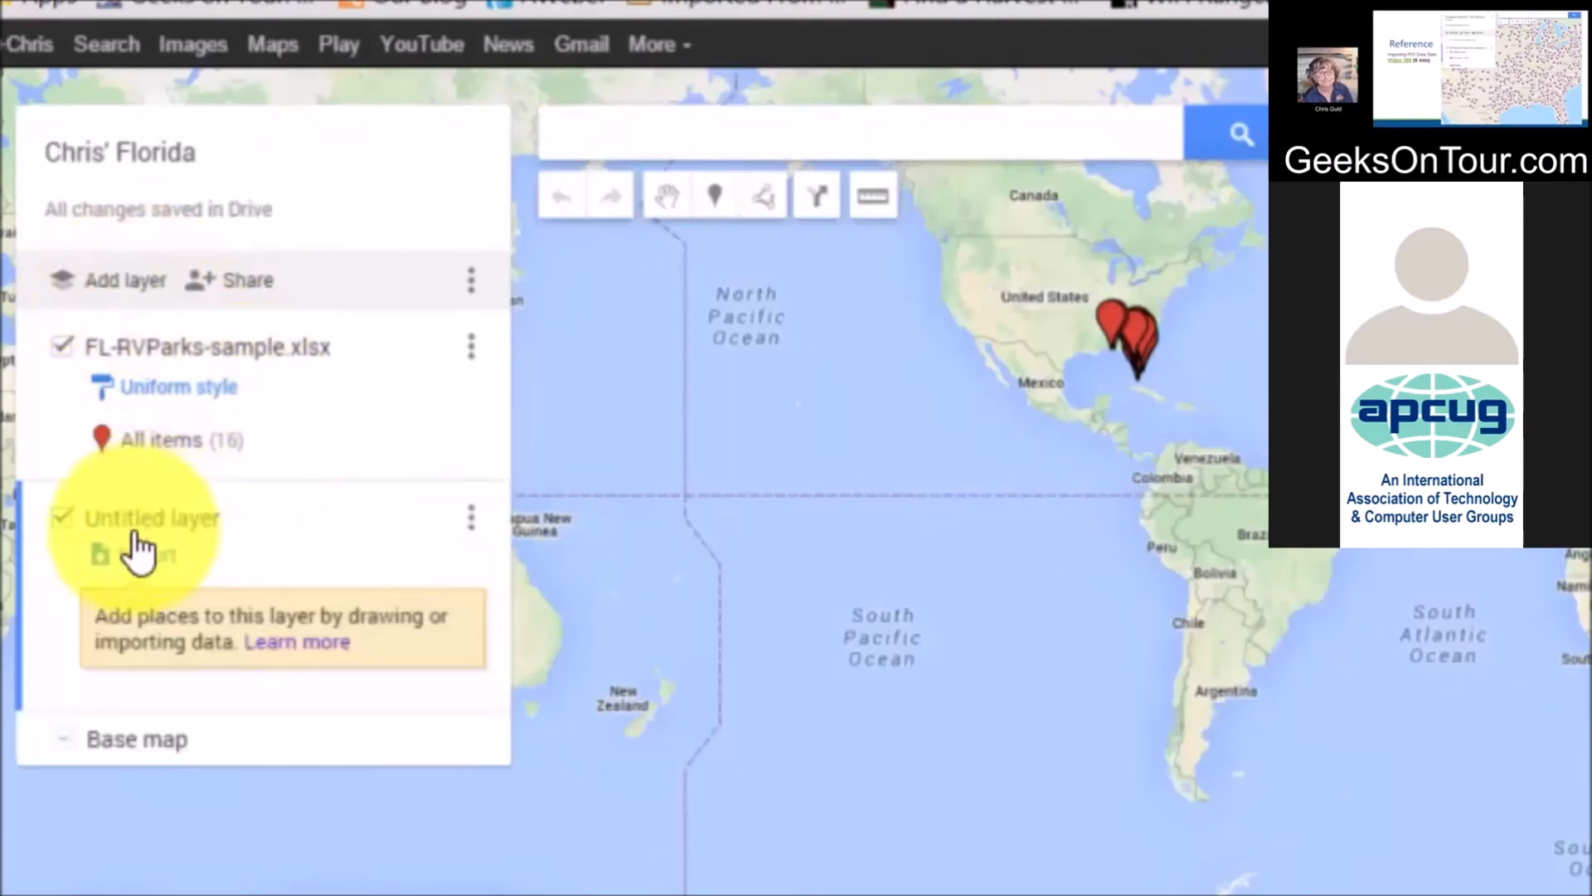
left_click(133, 556)
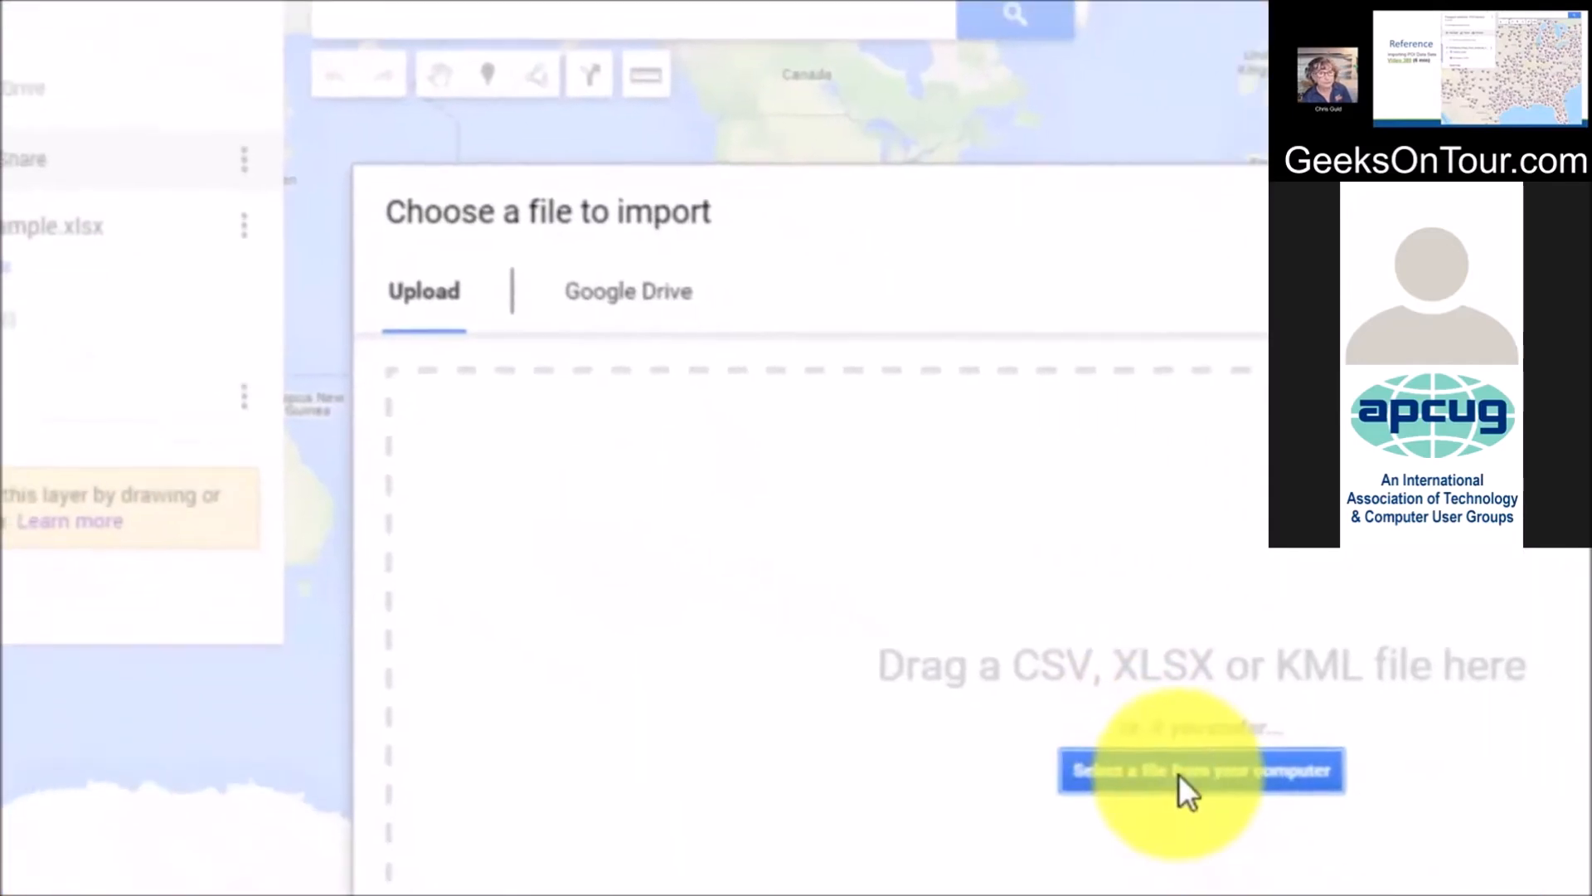
left_click(1178, 774)
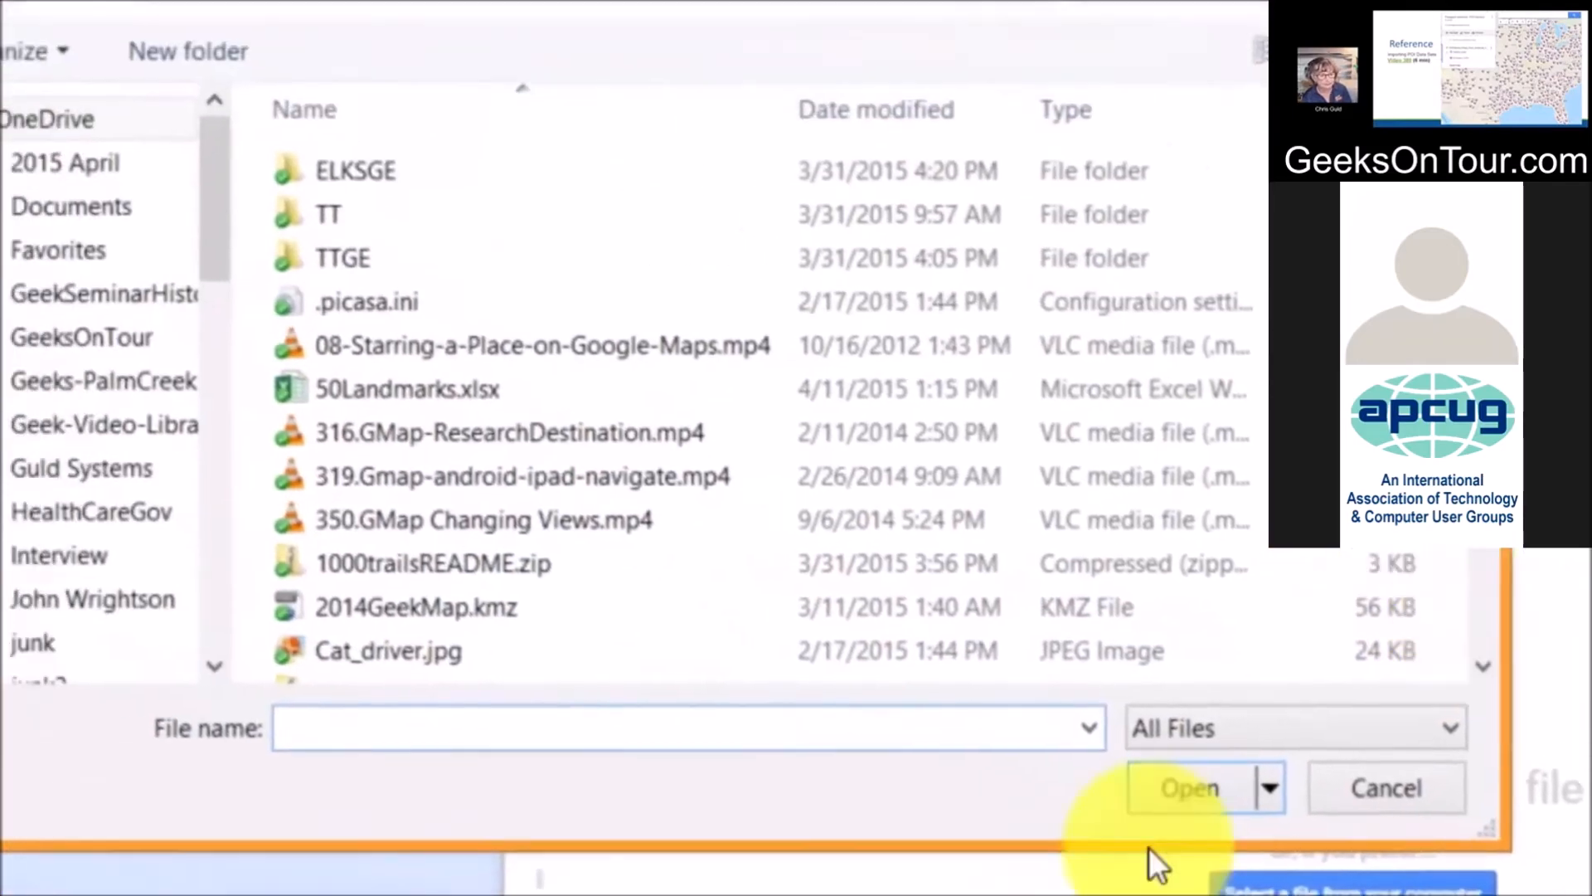
scroll(660, 541, "down", 5)
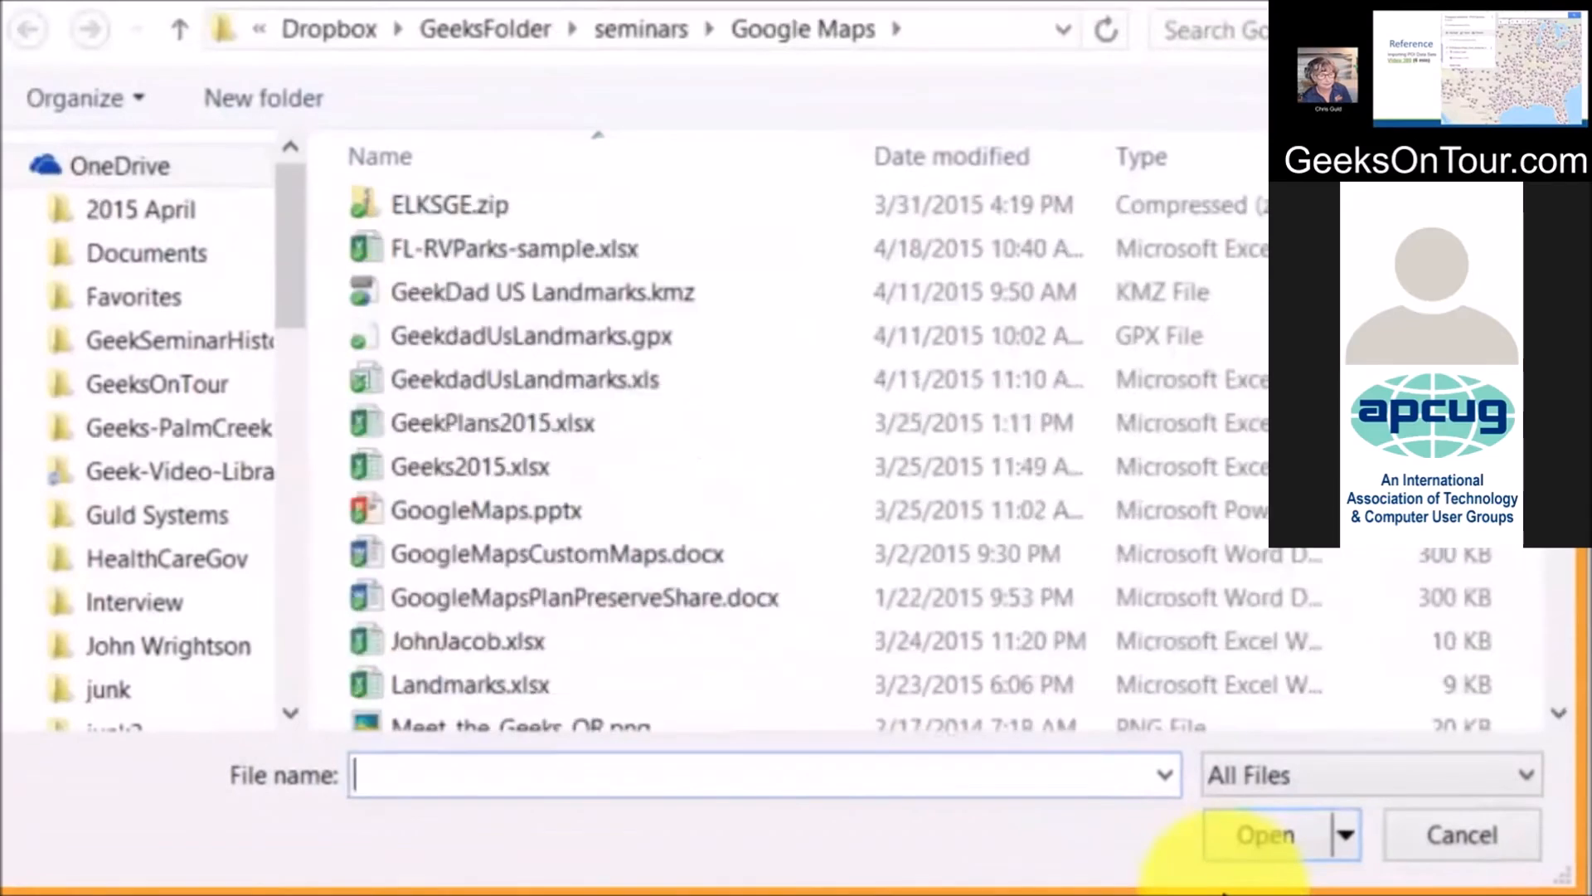
scroll(1178, 850, "down", 4)
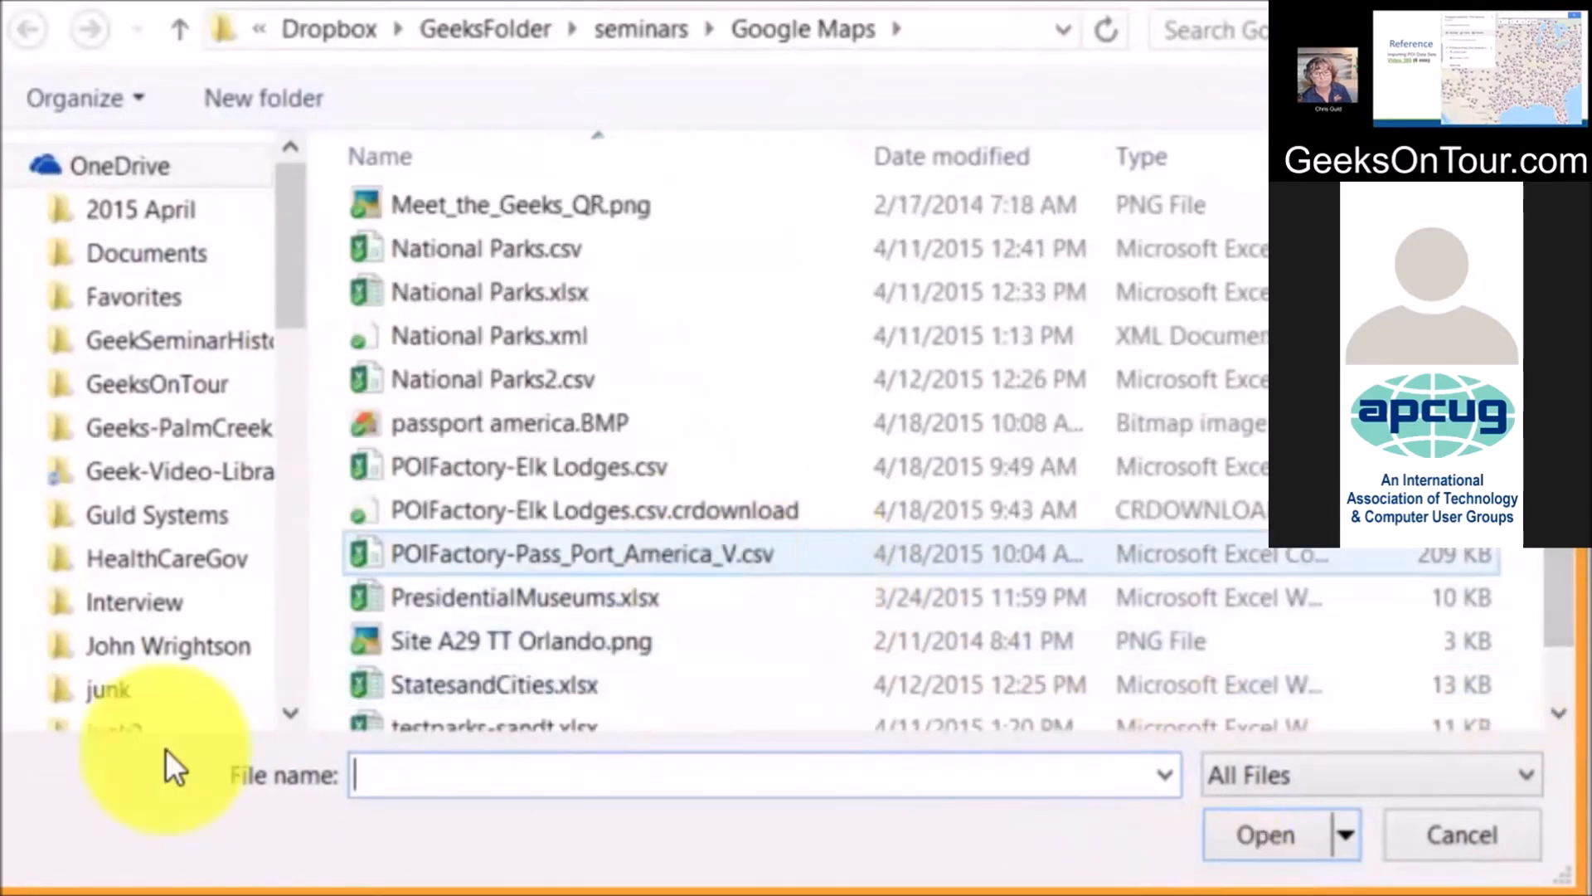
double_click(711, 559)
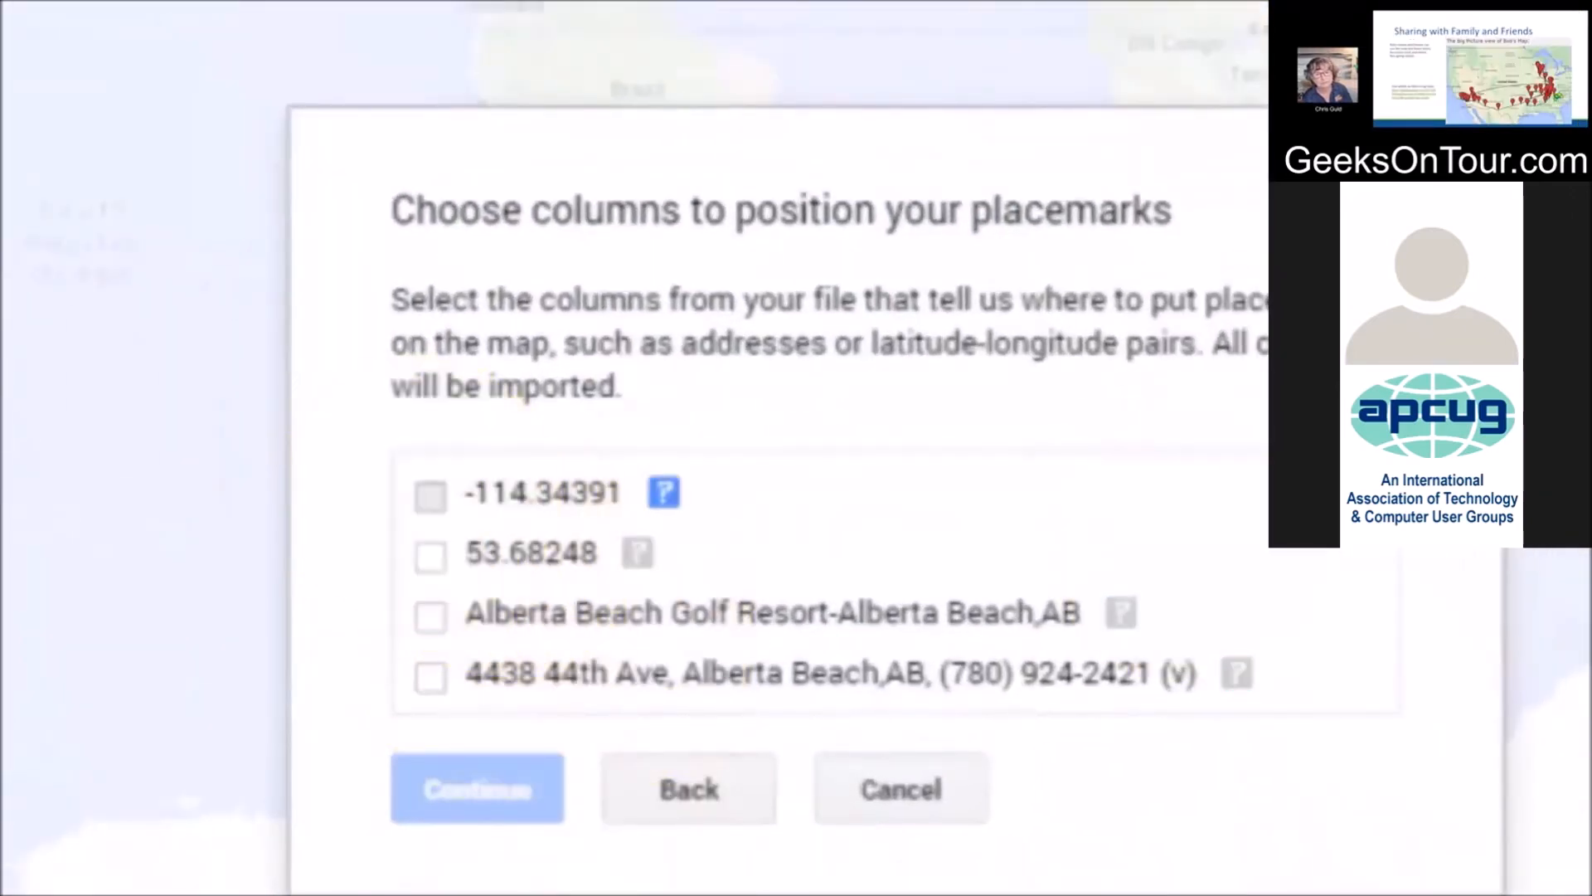
Set -114.34391 as longitude, 53.68248 as latitude, and the park-name column as marker titles
left_click(430, 496)
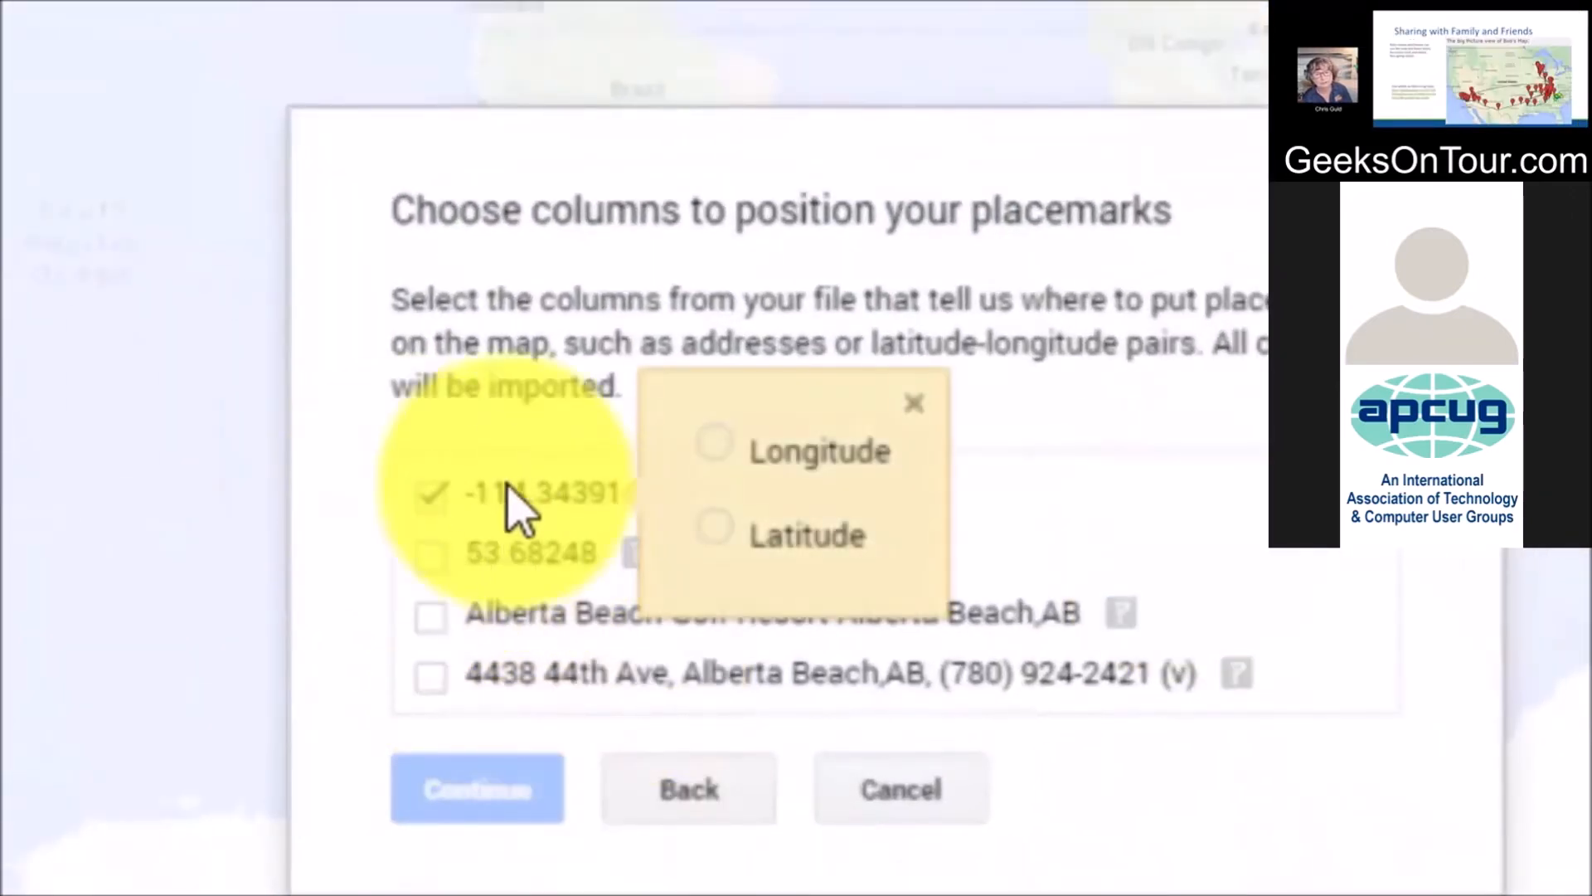
left_click(714, 441)
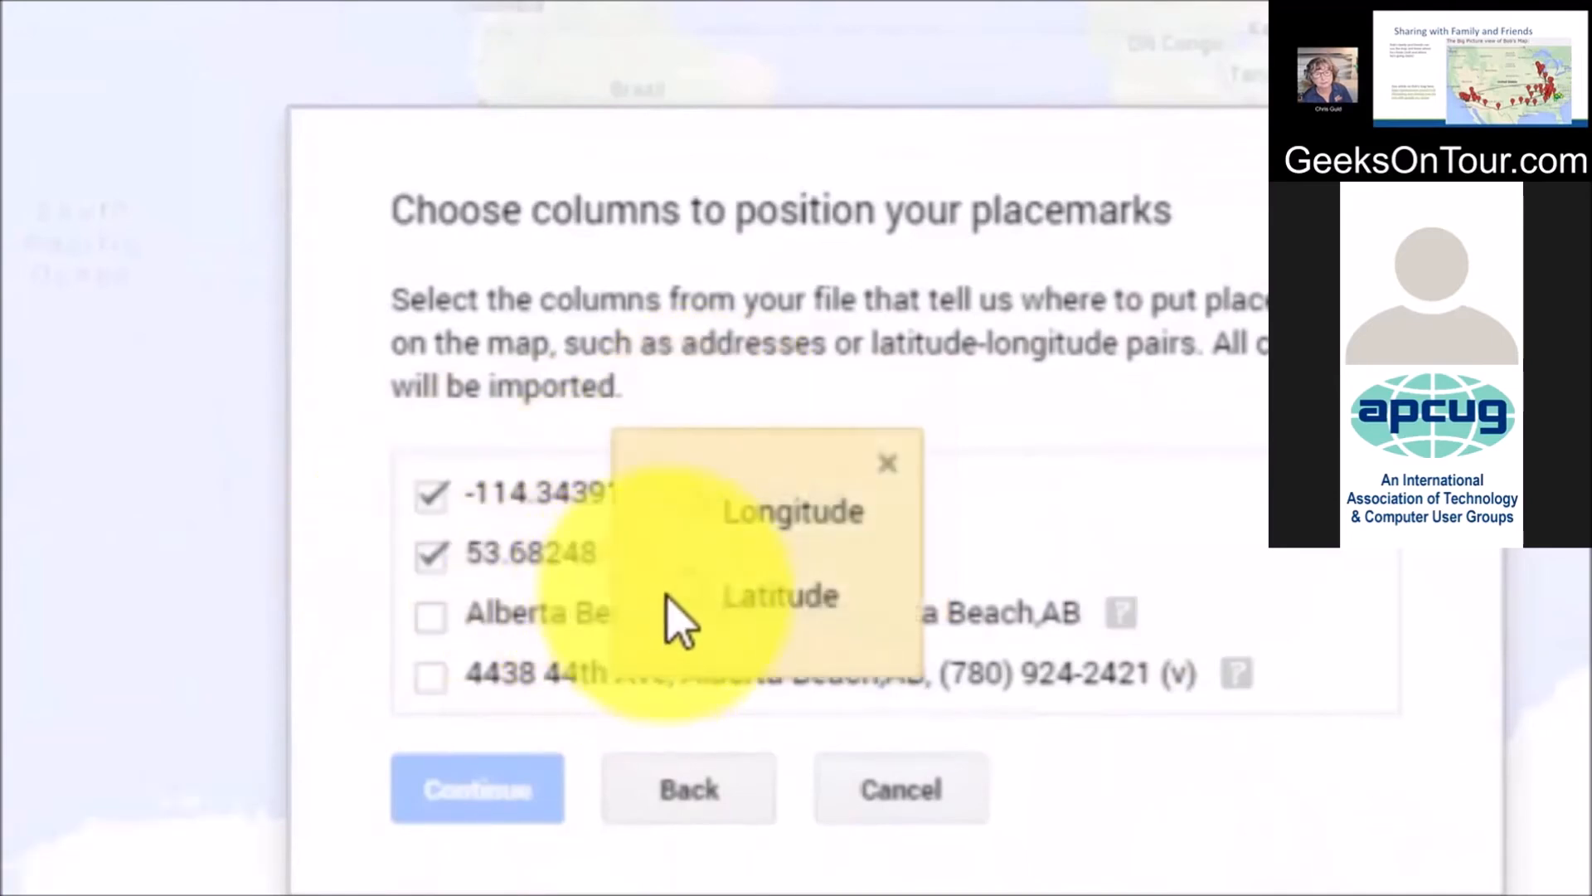
left_click(687, 587)
left_click(489, 802)
left_click(430, 590)
left_click(515, 780)
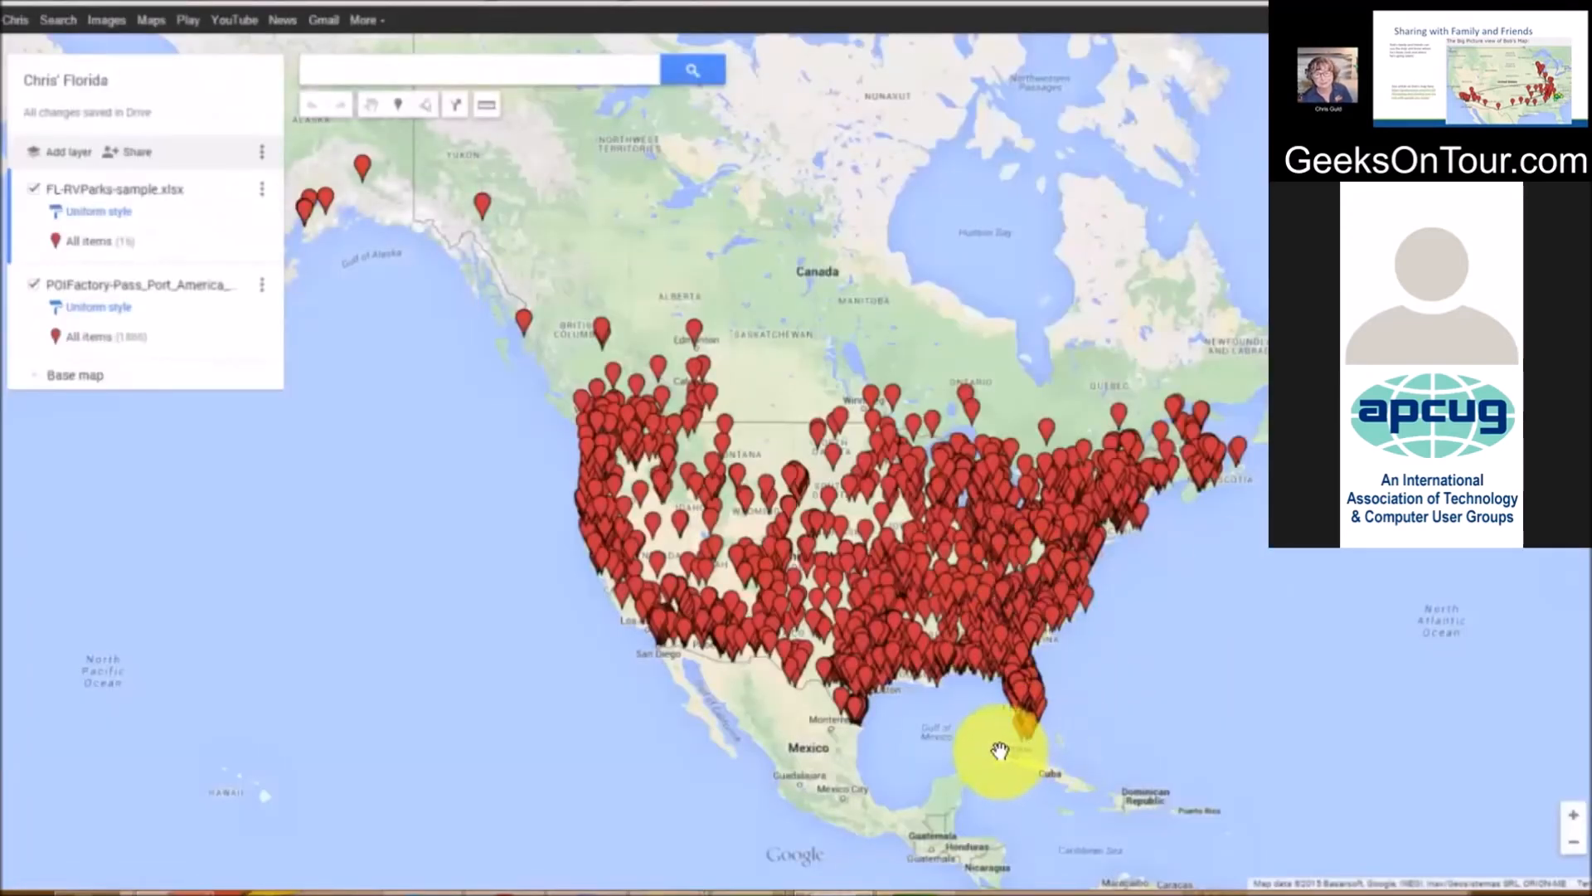
Zoom around to inspect the imported Passport America pins, then select the POIFactory layer
scroll(1073, 672, "up", 1)
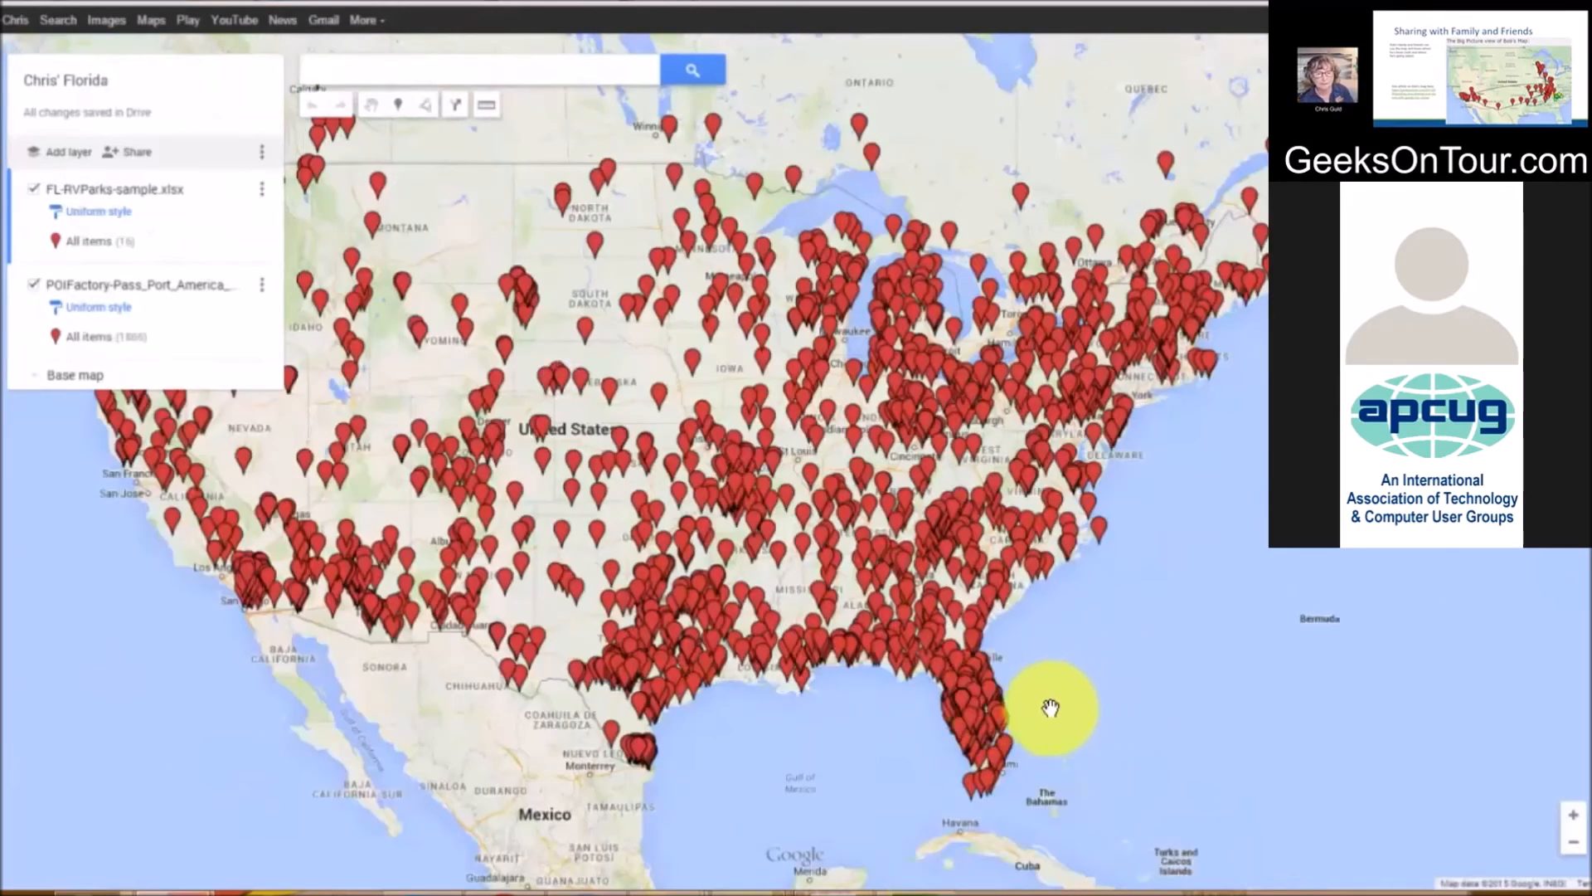
scroll(1058, 706, "up", 1)
scroll(952, 728, "up", 2)
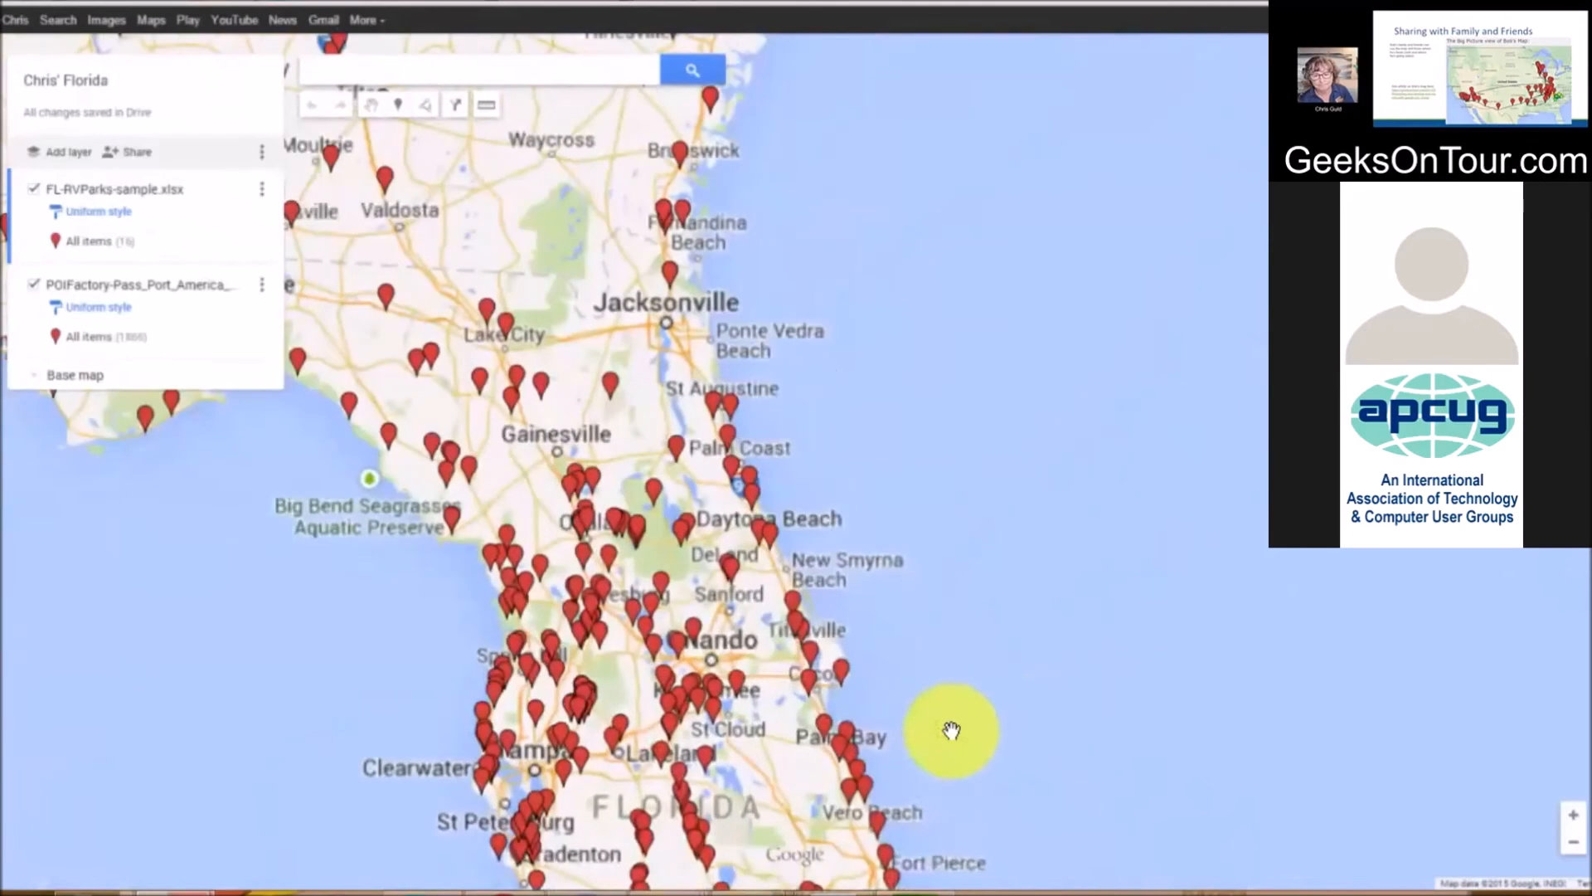
scroll(903, 528, "down", 2)
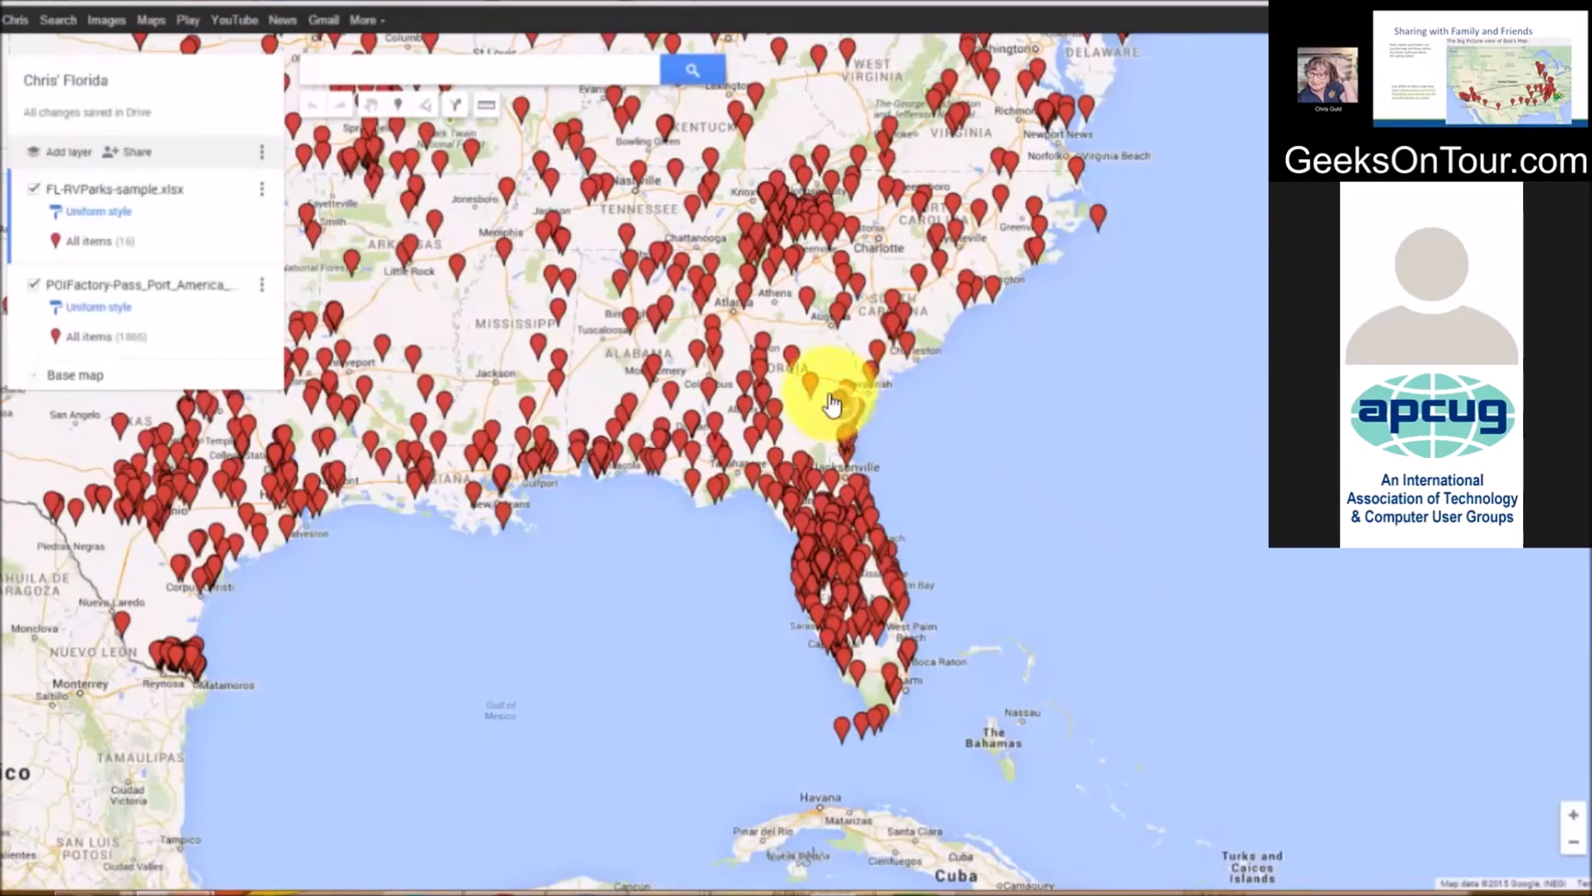
left_click(93, 338)
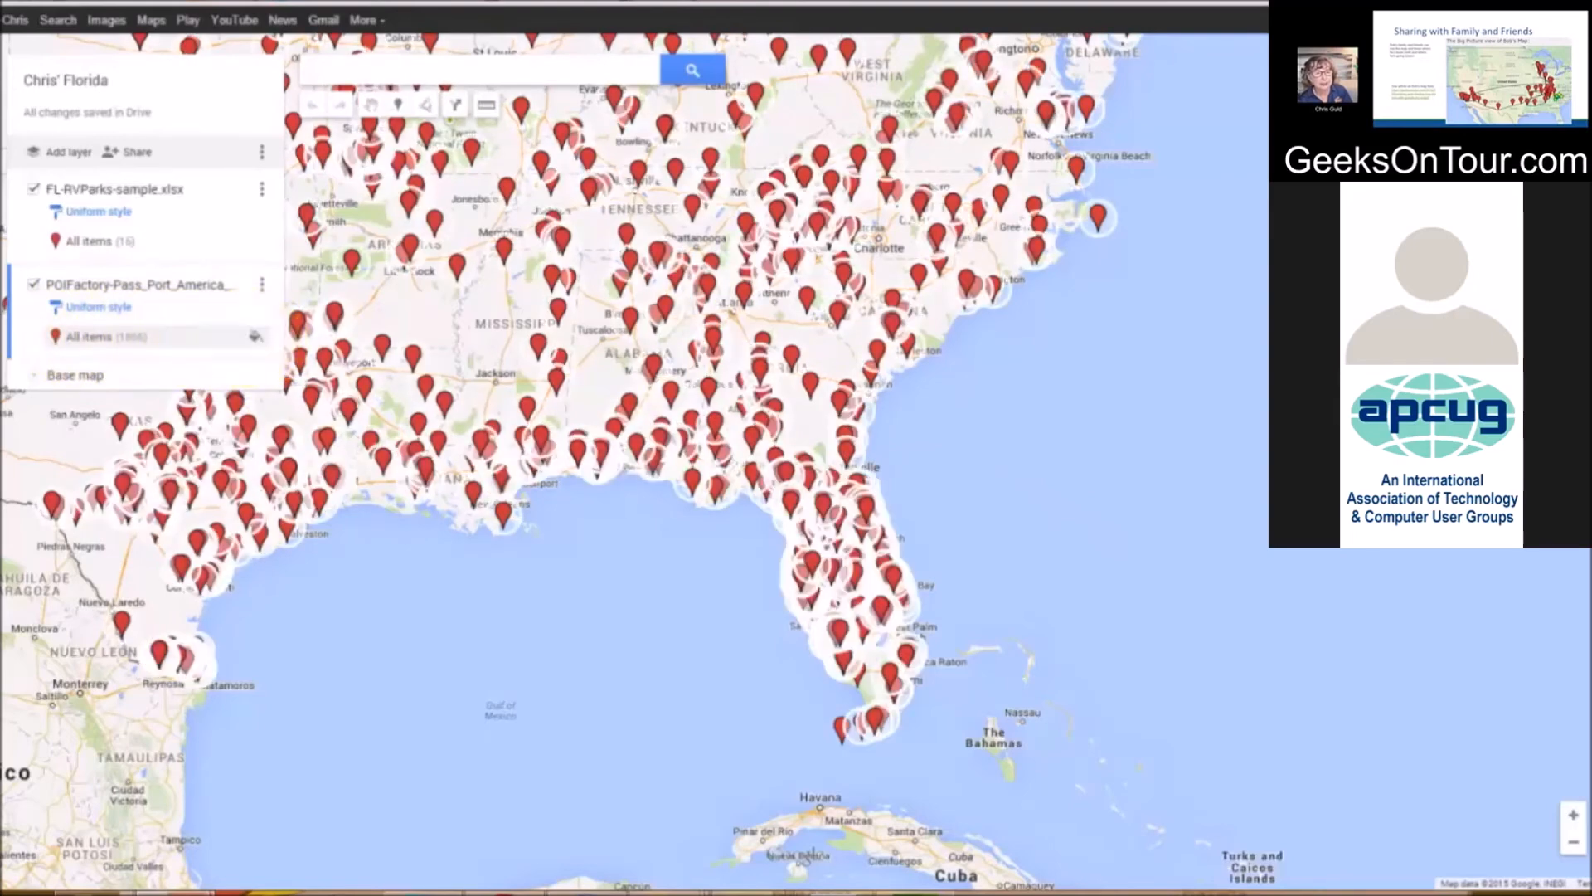
Restyle all Passport America markers as teal stars and open the custom icon URL field
left_click(256, 336)
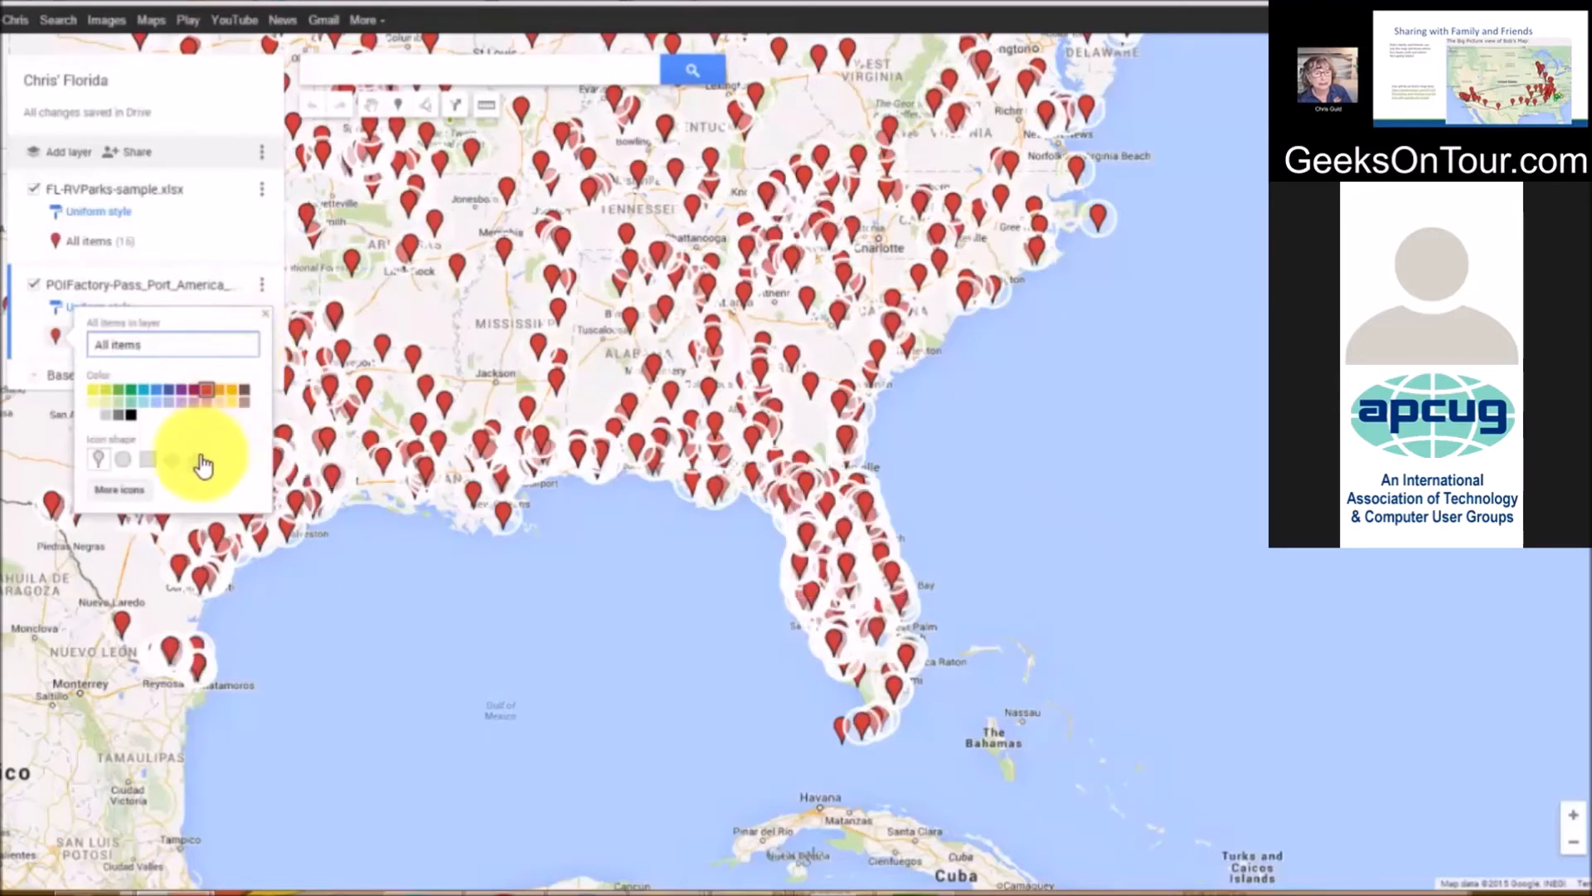
left_click(196, 461)
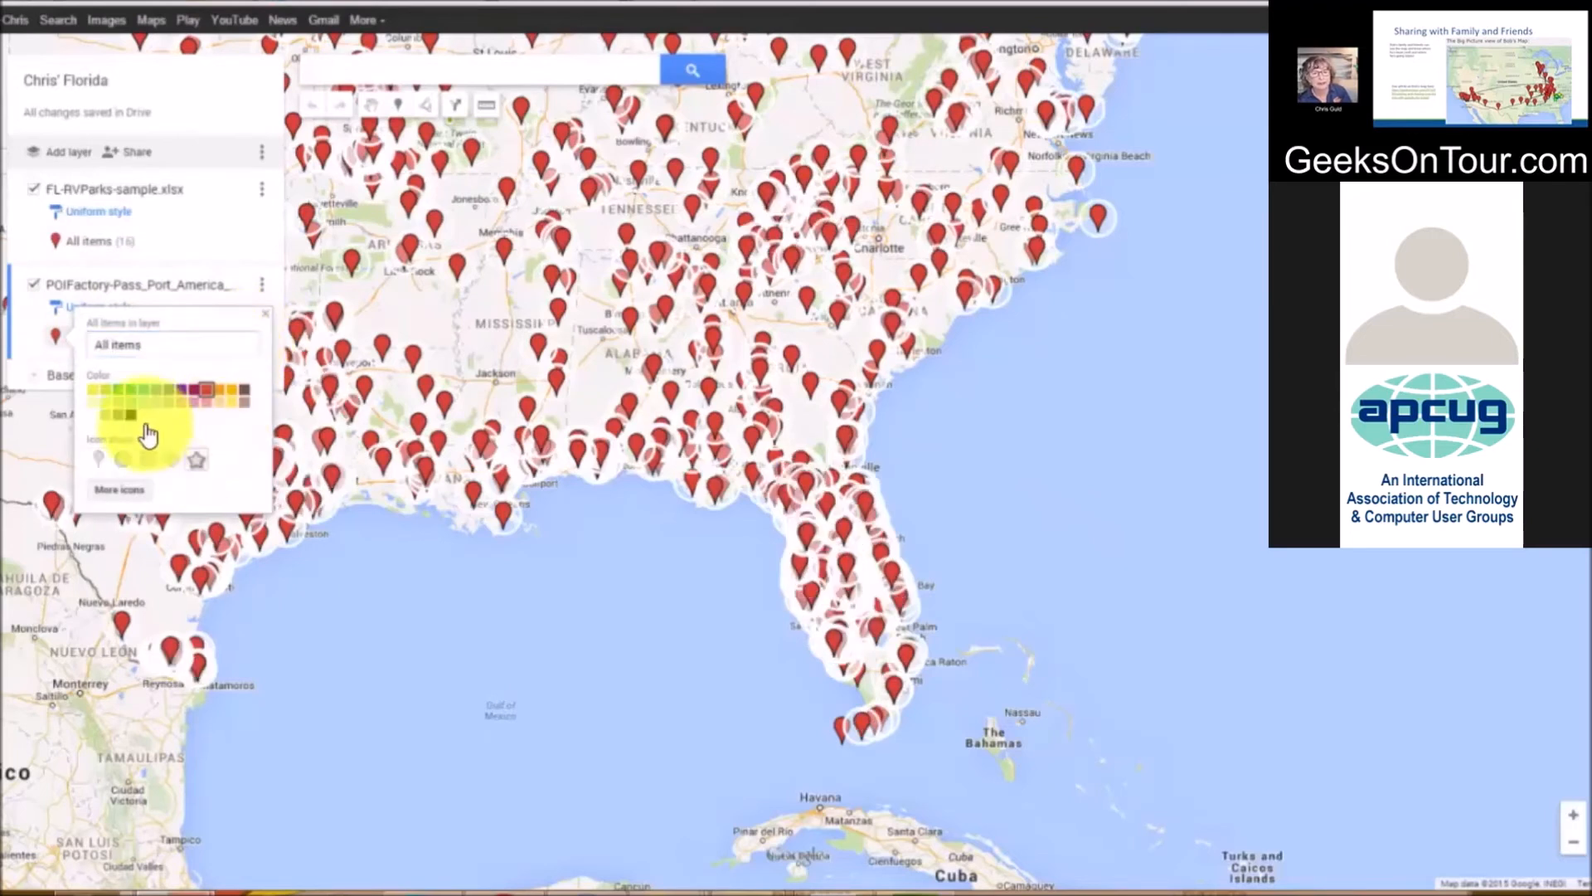
left_click(130, 402)
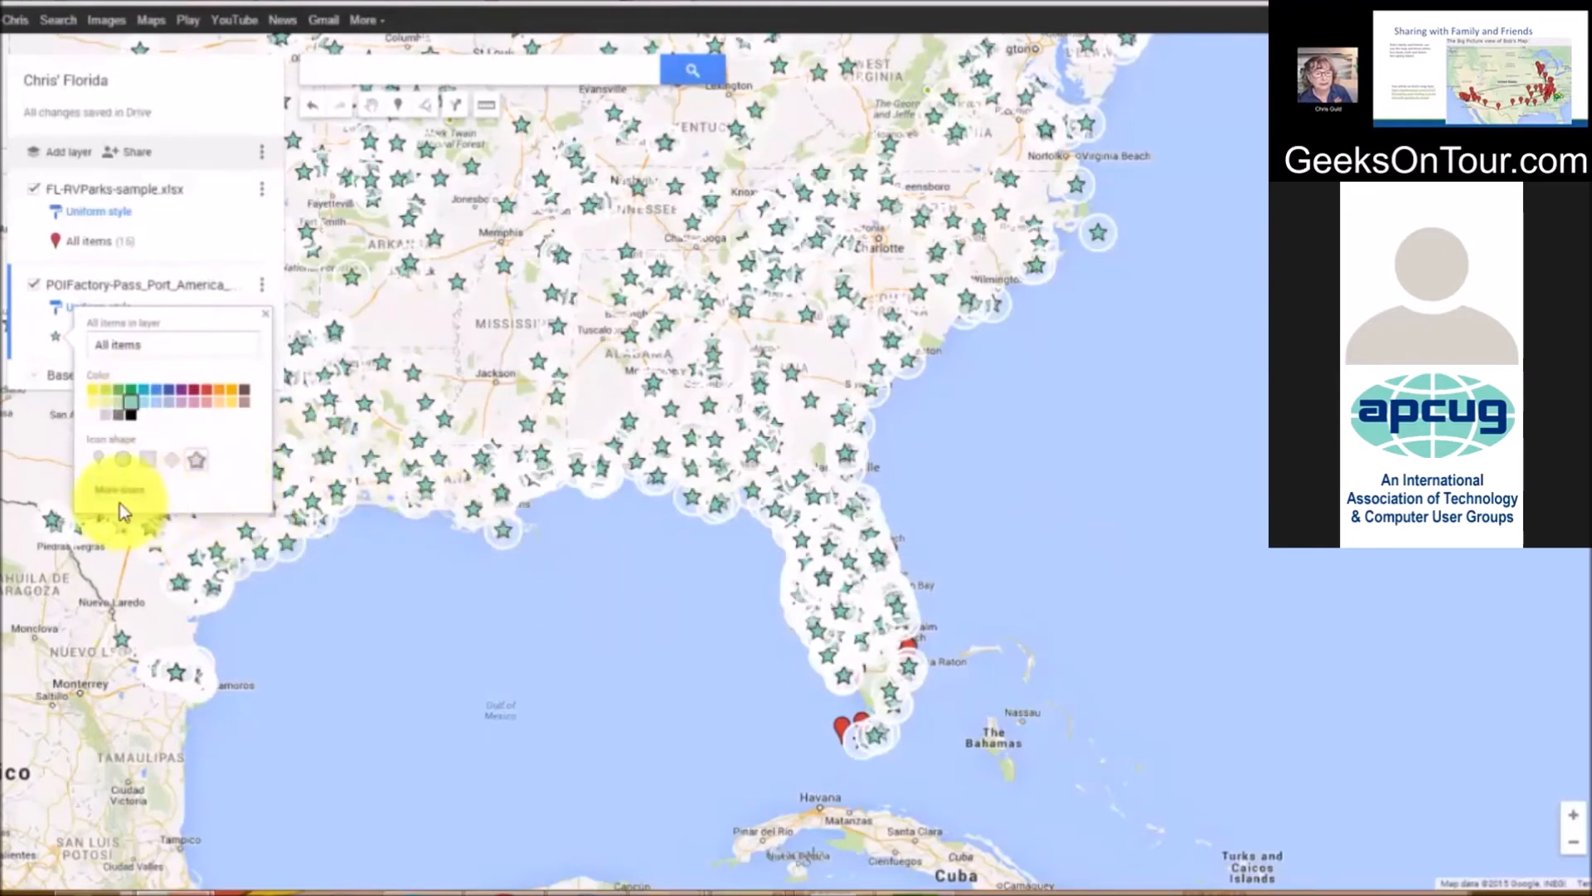
left_click(136, 490)
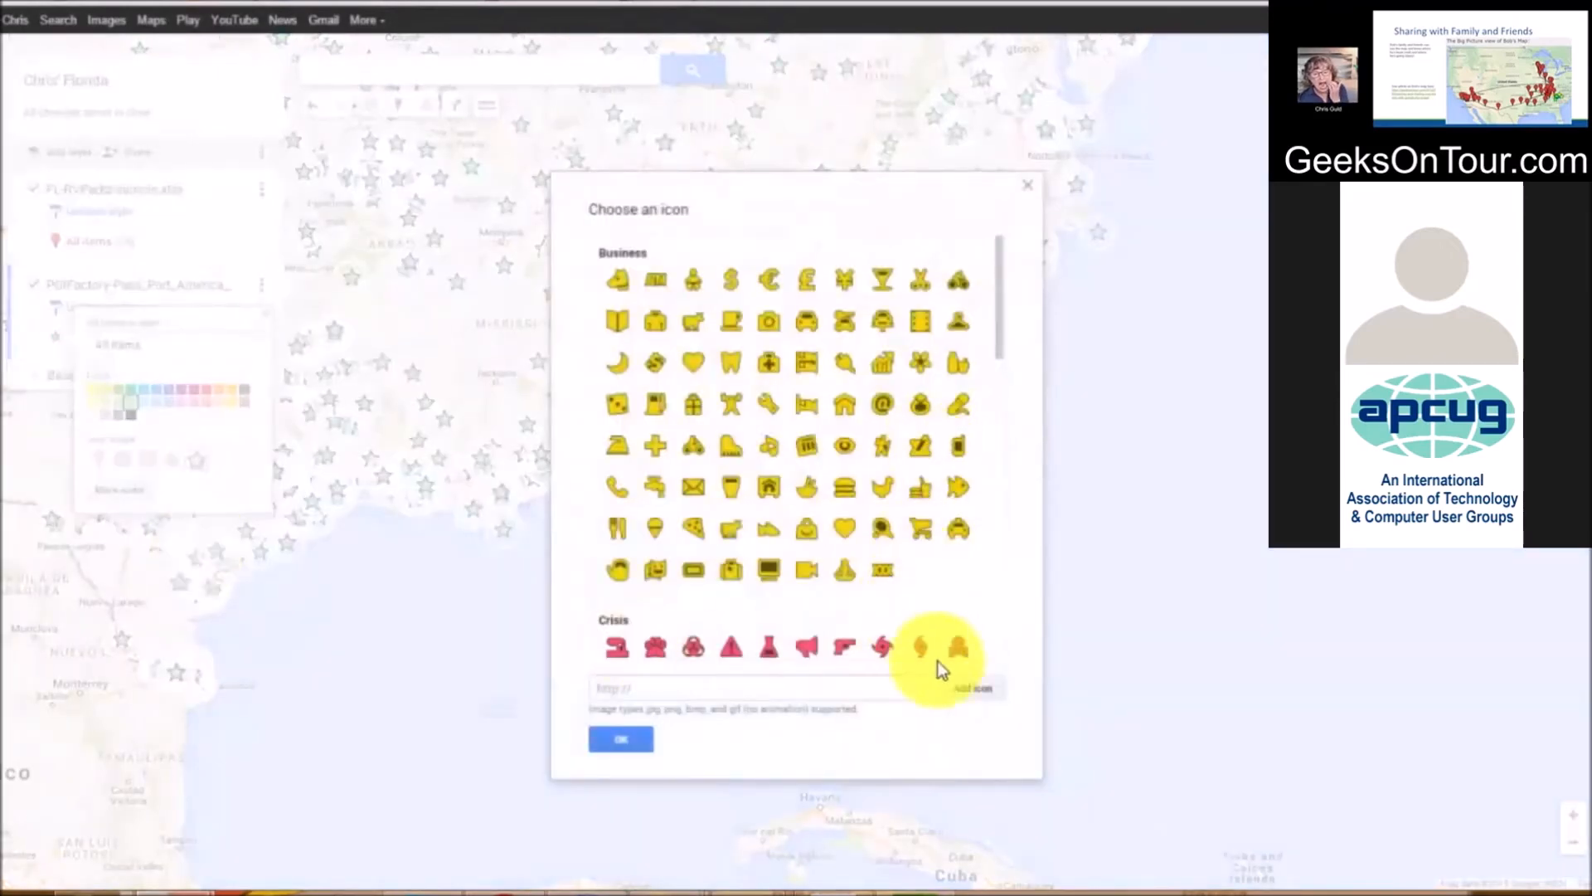
scroll(764, 450, "down", 15)
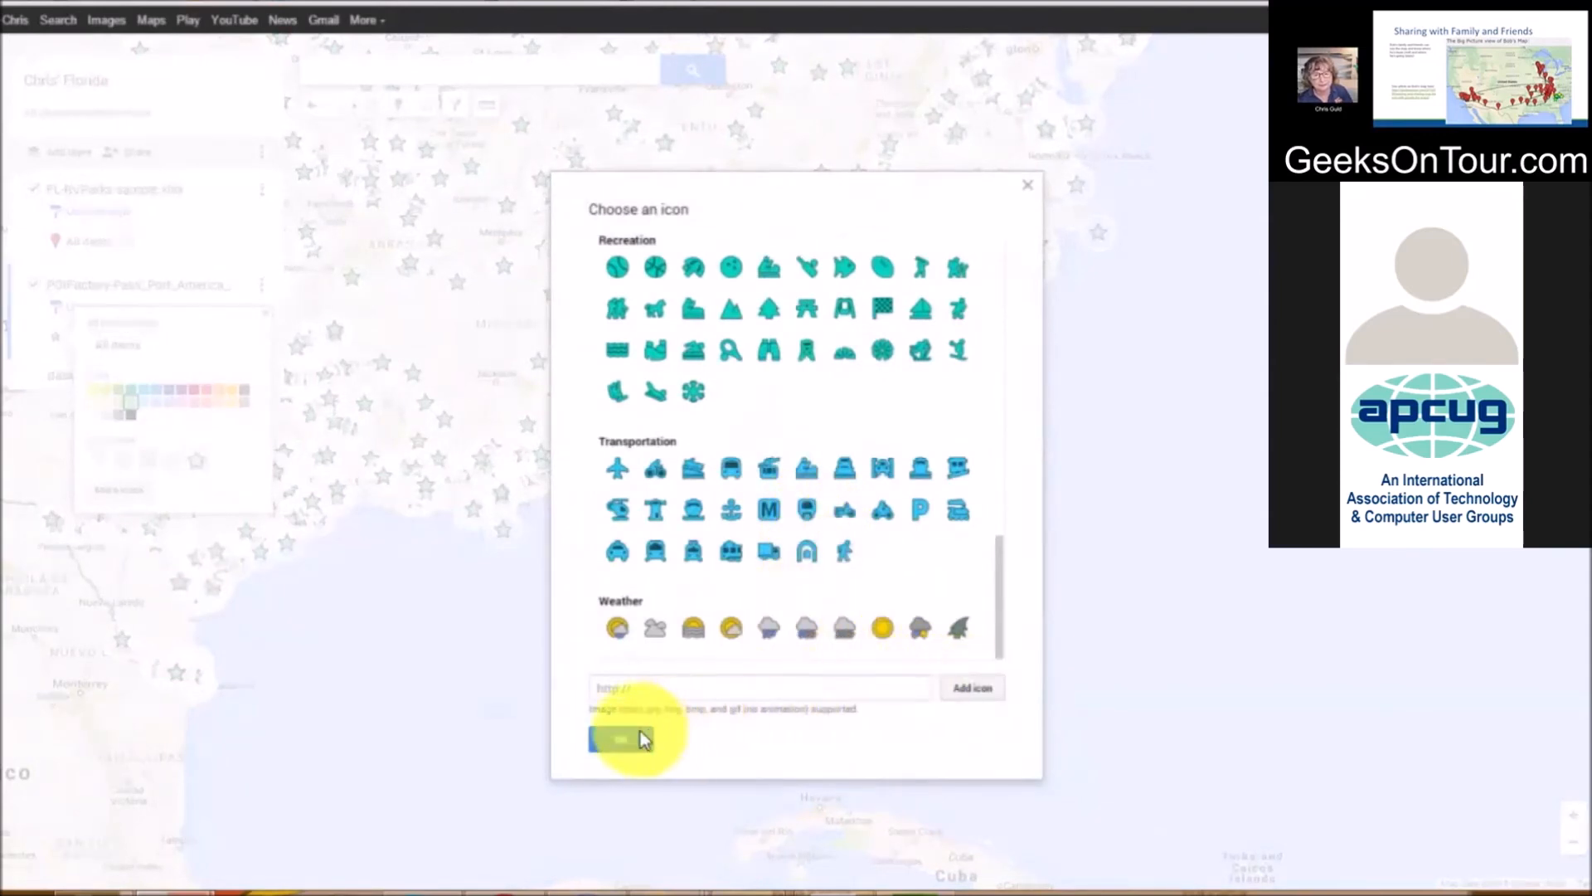
left_click(756, 685)
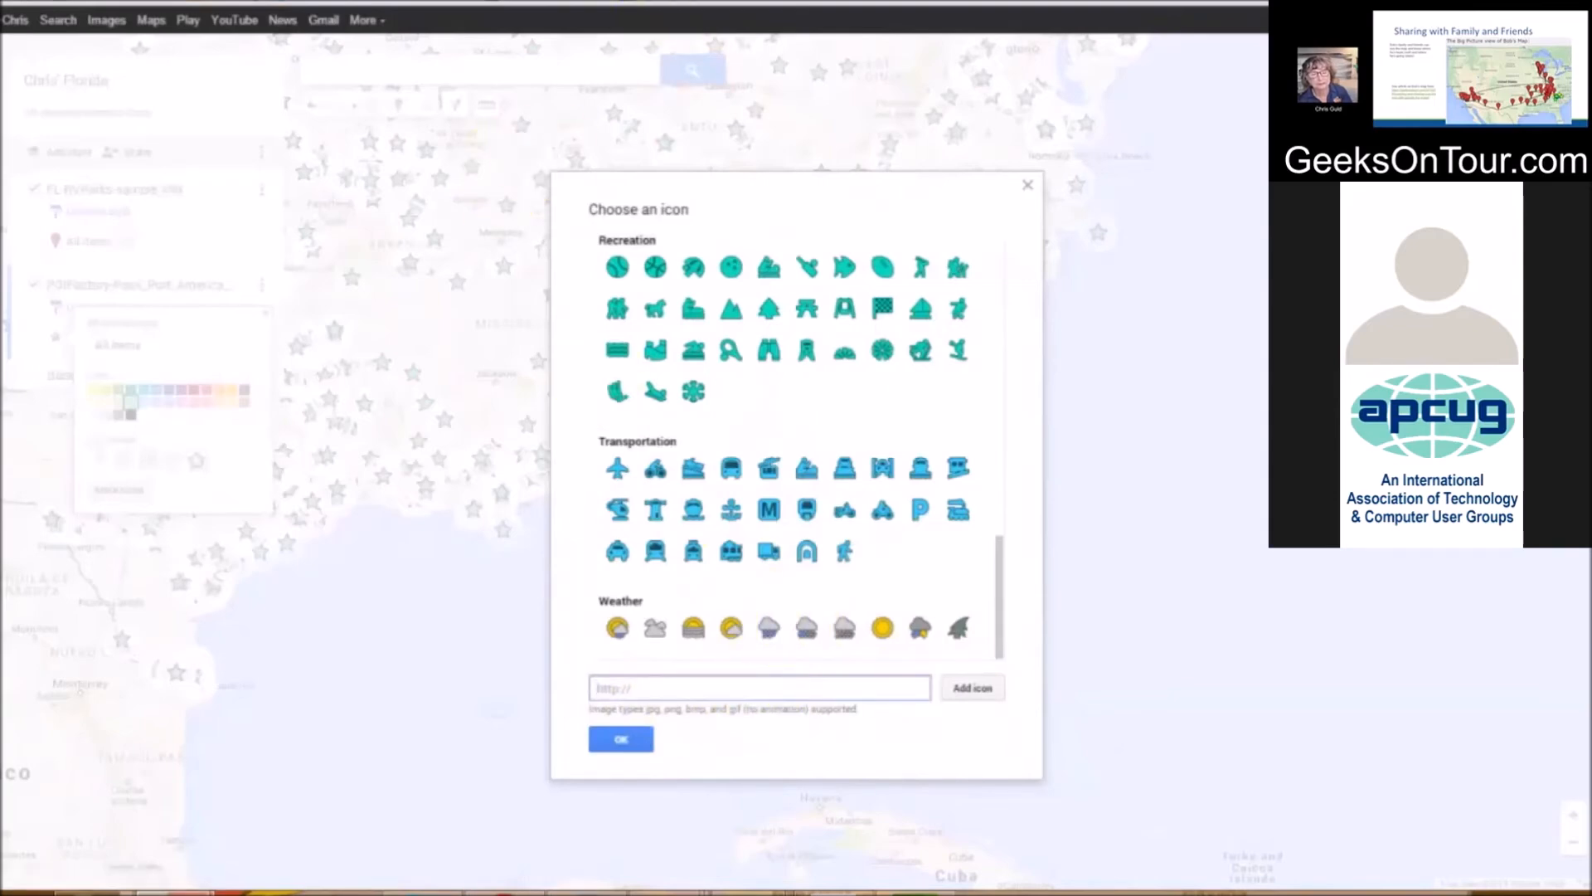
key("ctrl+Tab")
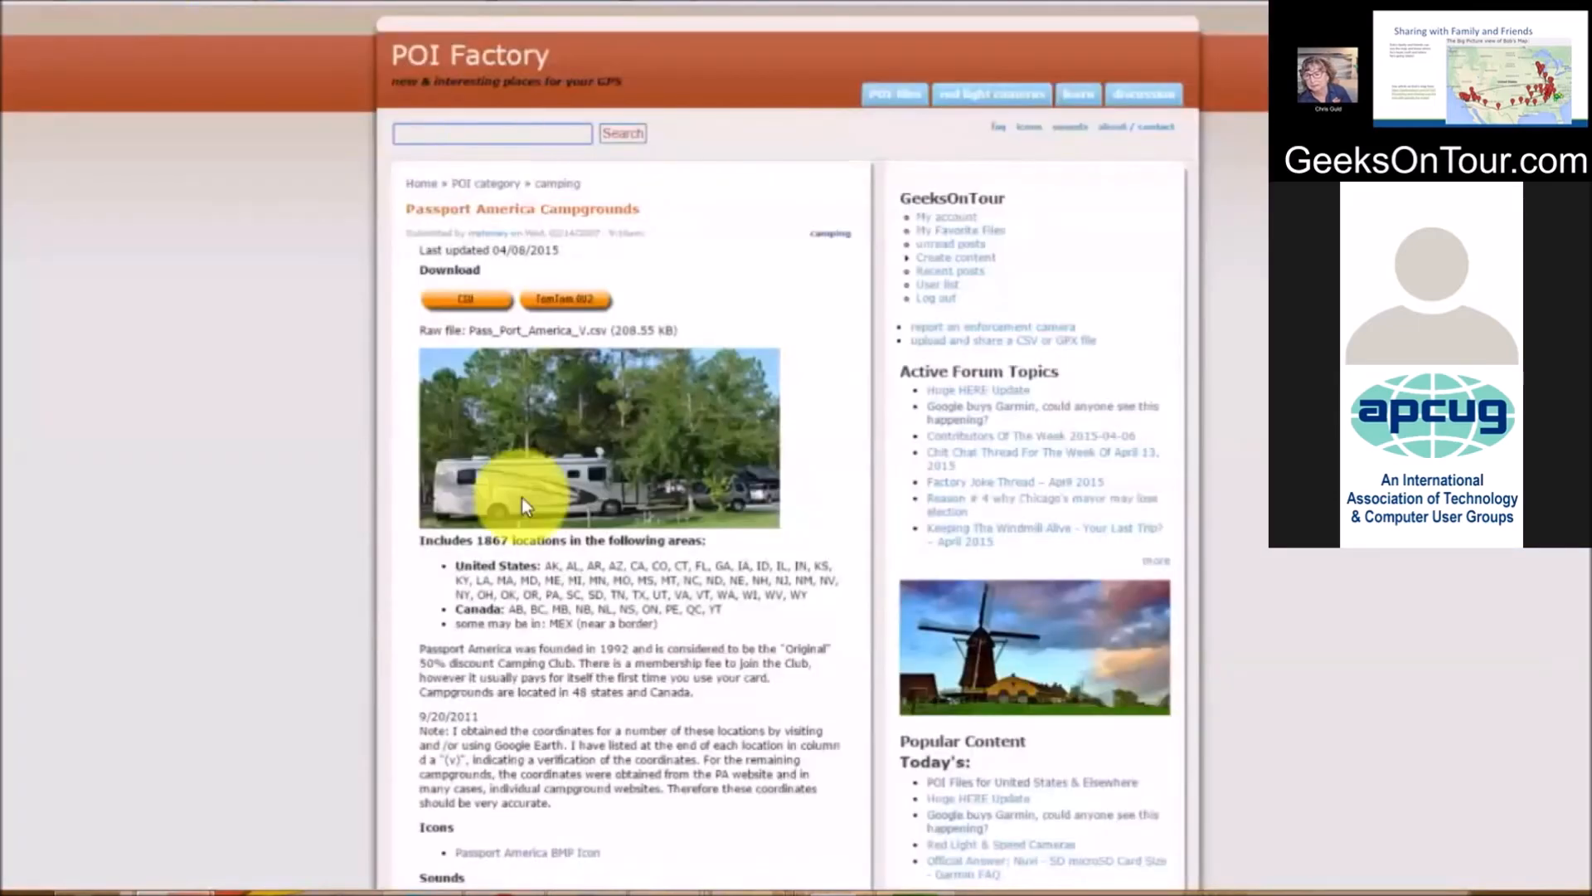
Copy the image URL of the Passport America BMP flag icon from POI Factory
scroll(515, 578, "down", 5)
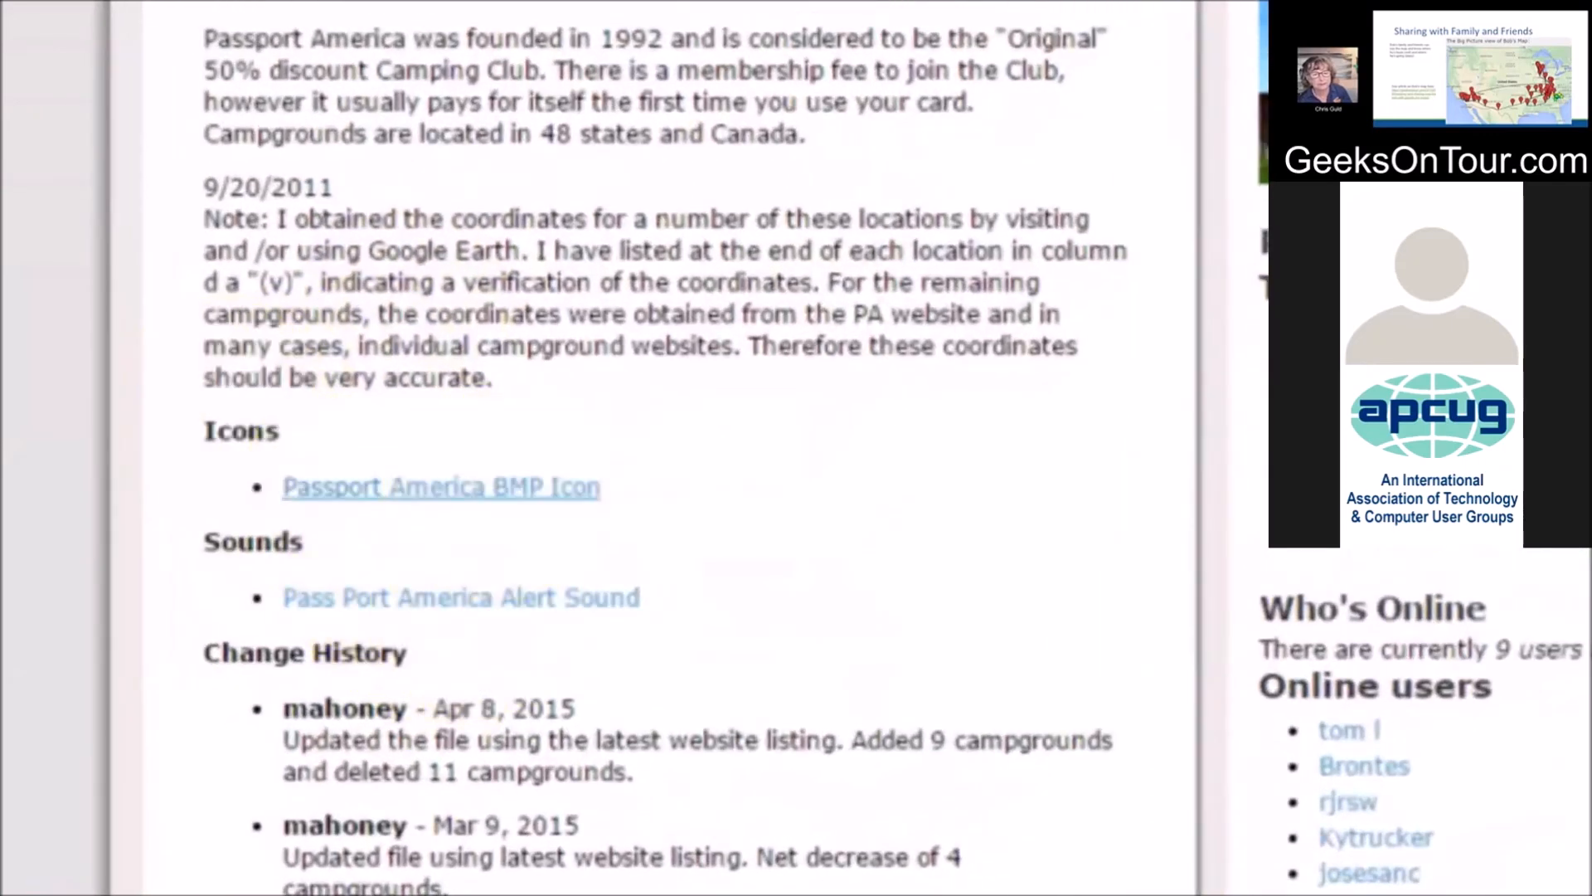
left_click(442, 486)
scroll(598, 812, "up", 5)
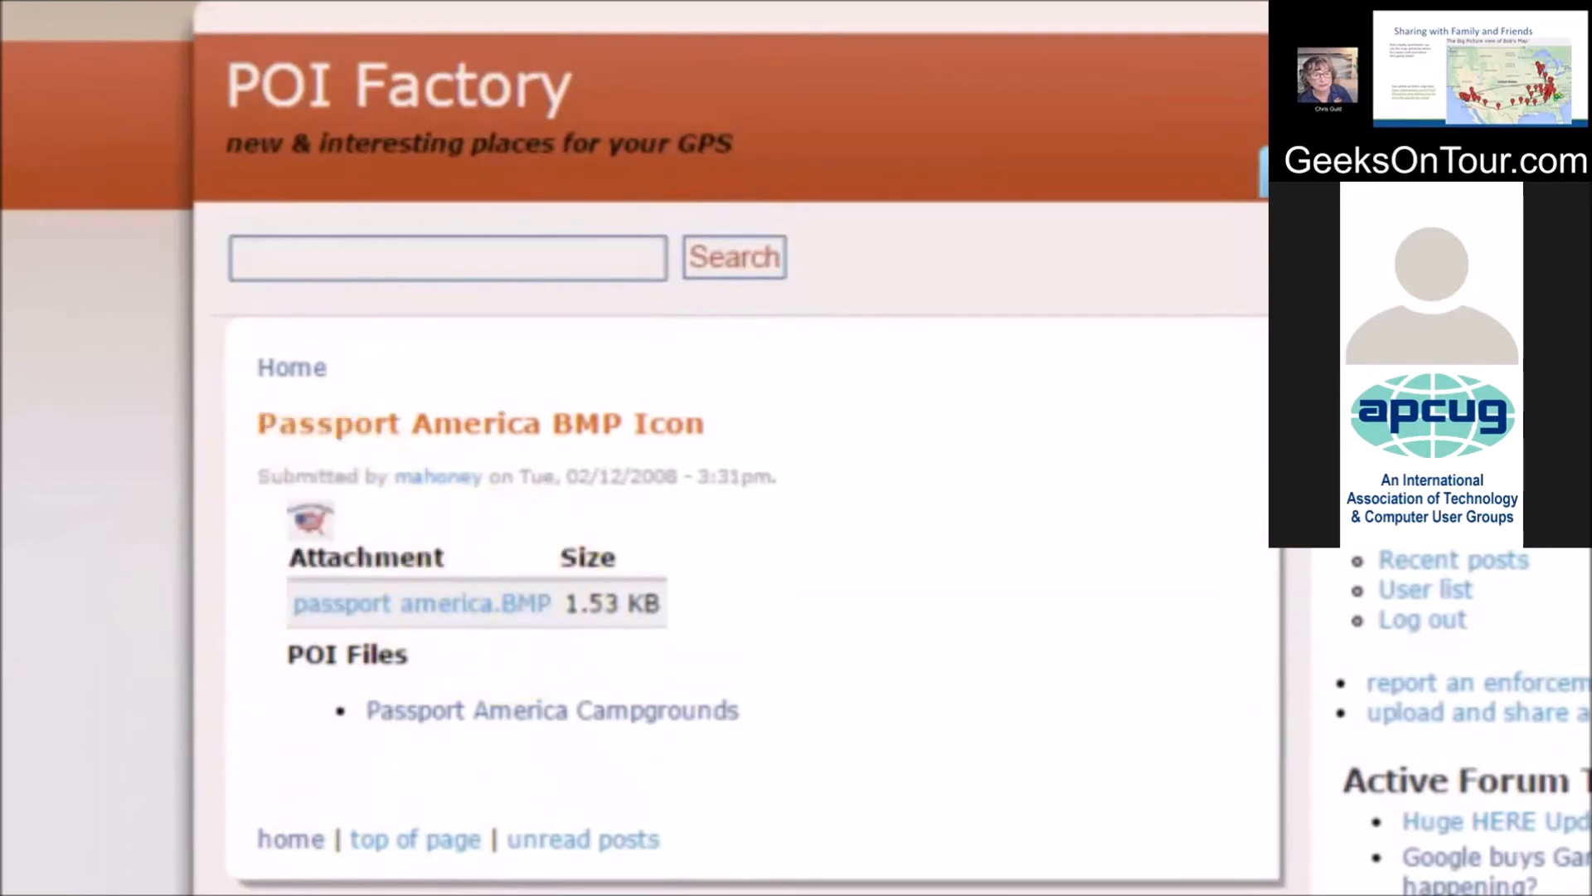
right_click(312, 517)
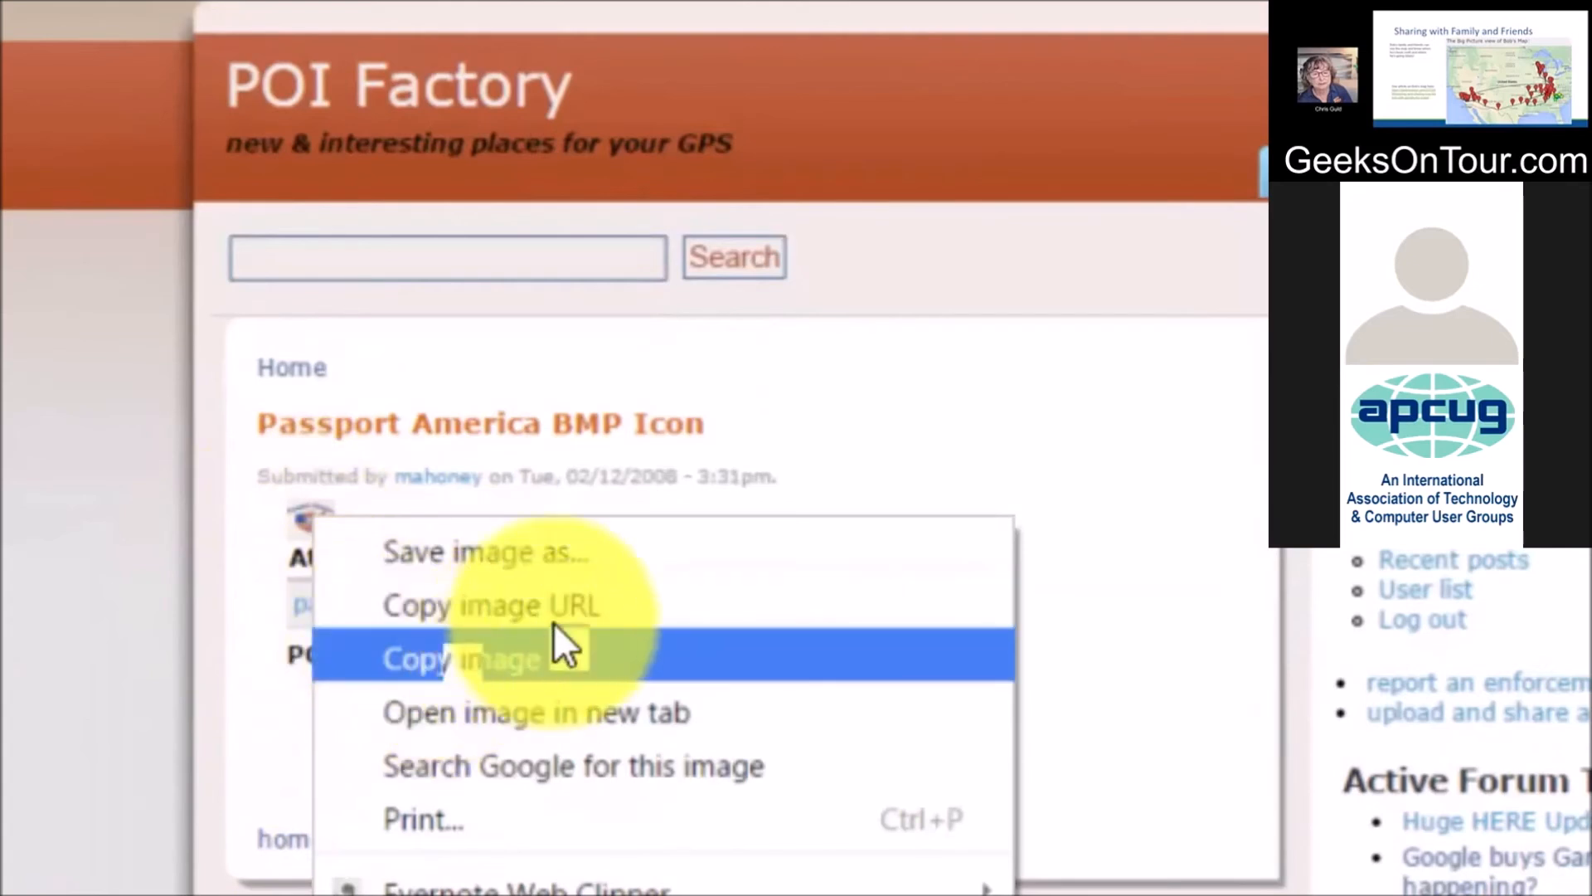
left_click(1, 878)
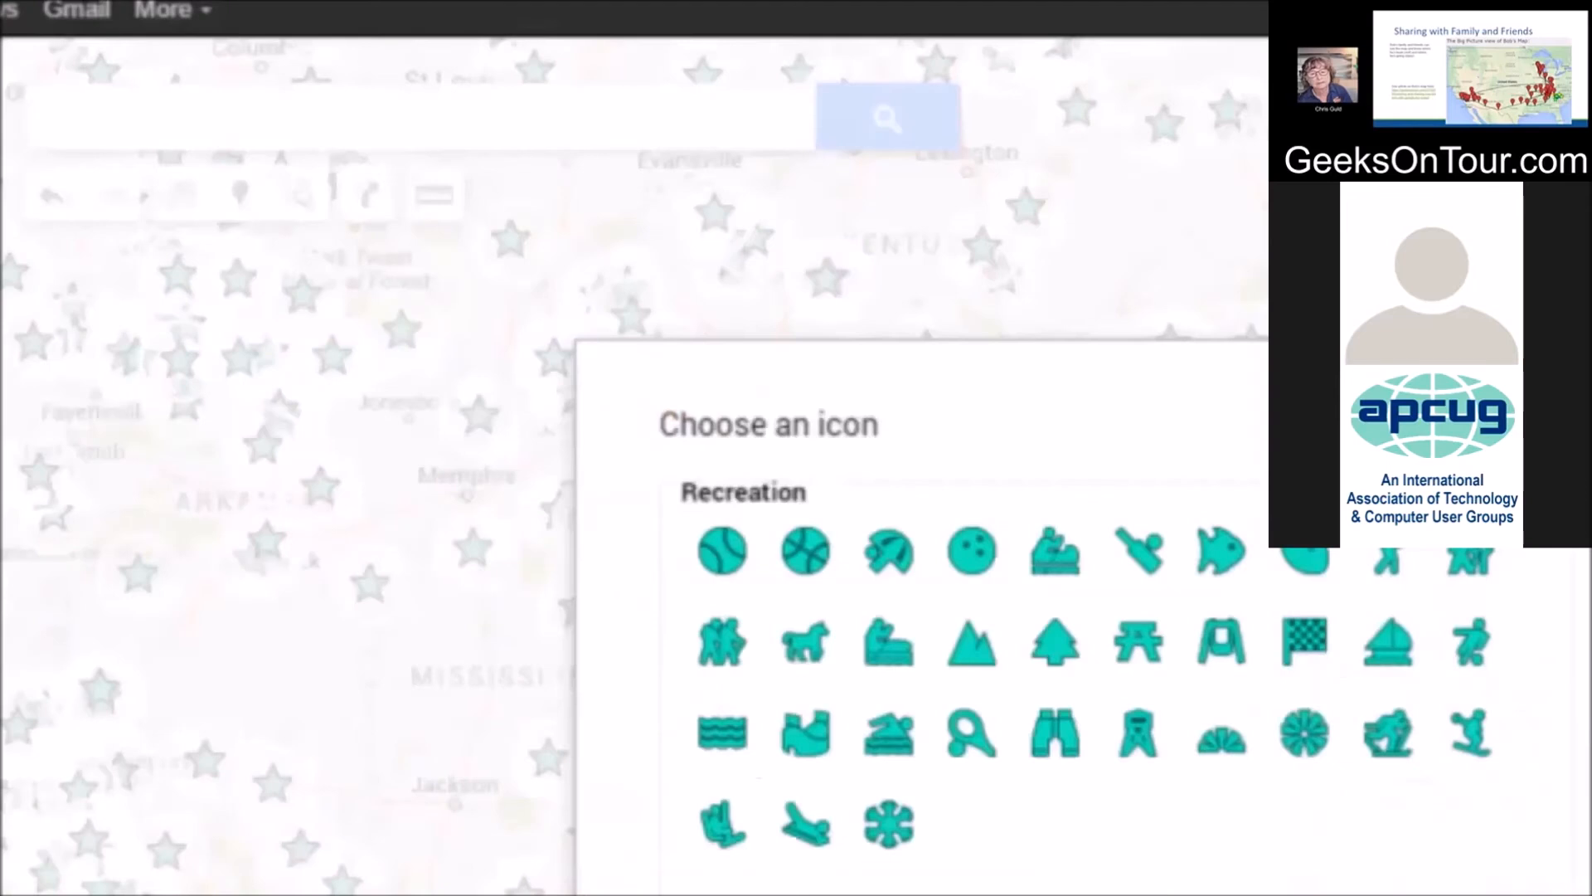
left_click(185, 405)
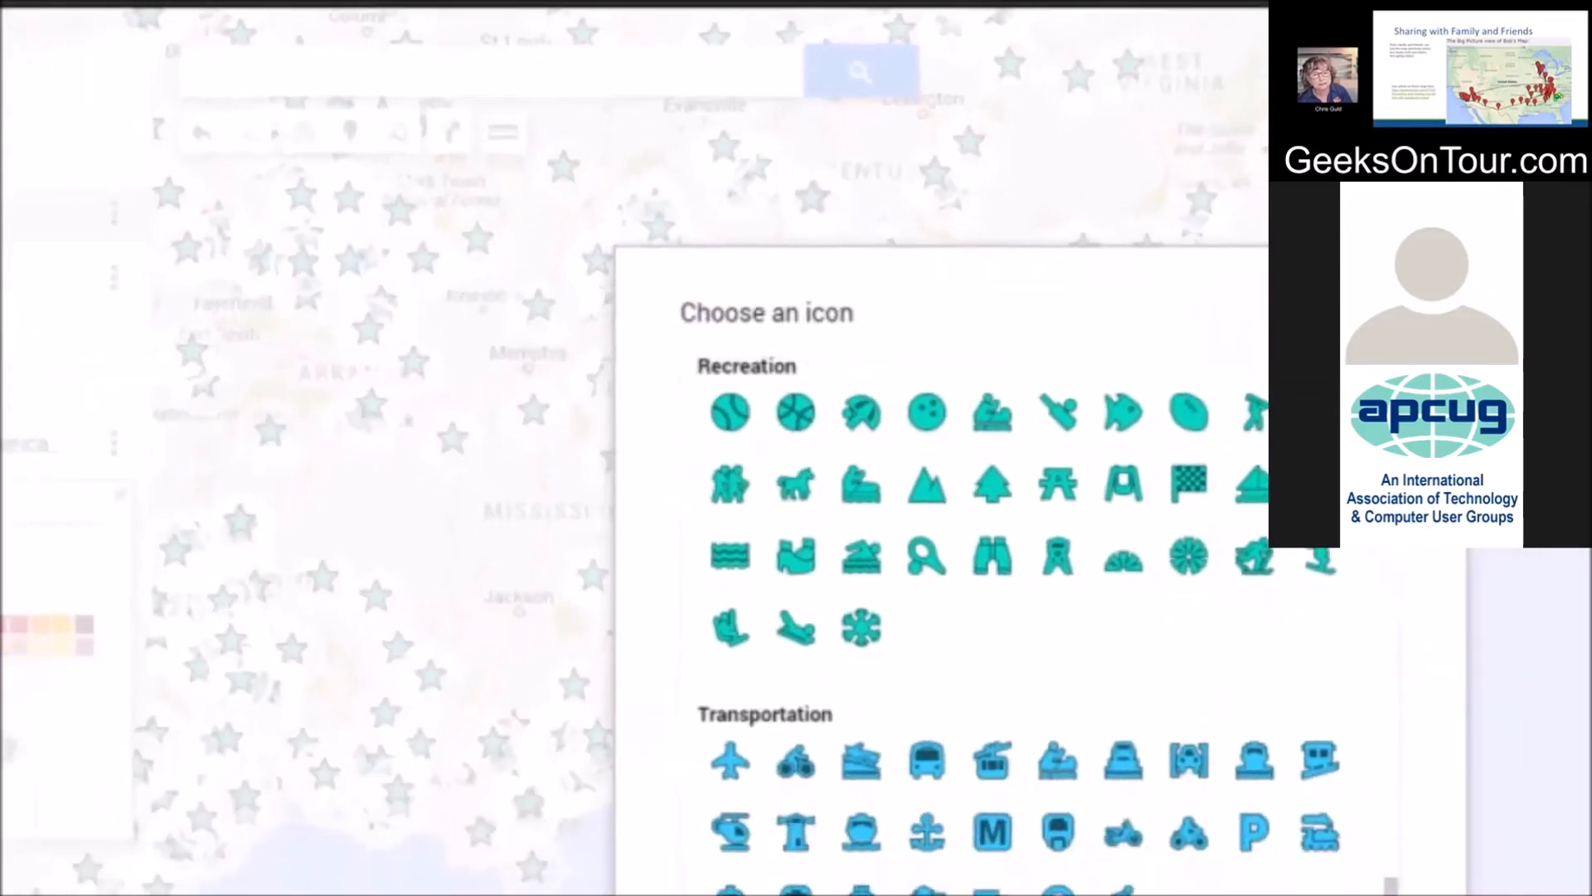
Paste the flag image URL as a custom icon and apply it to all Passport America markers
right_click(771, 758)
left_click(835, 484)
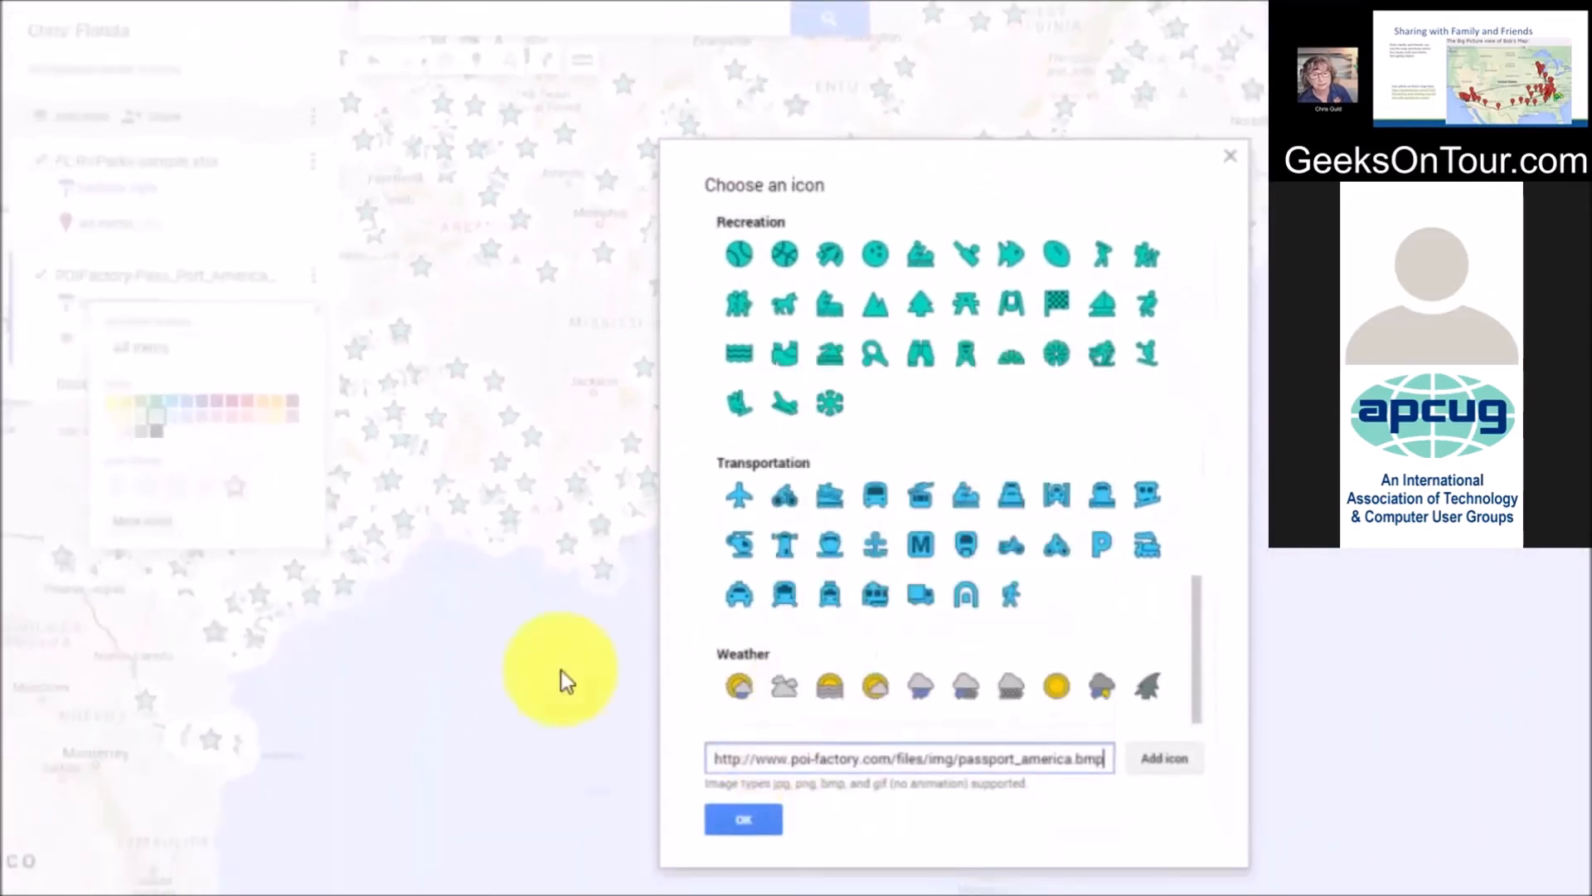
left_click(1108, 817)
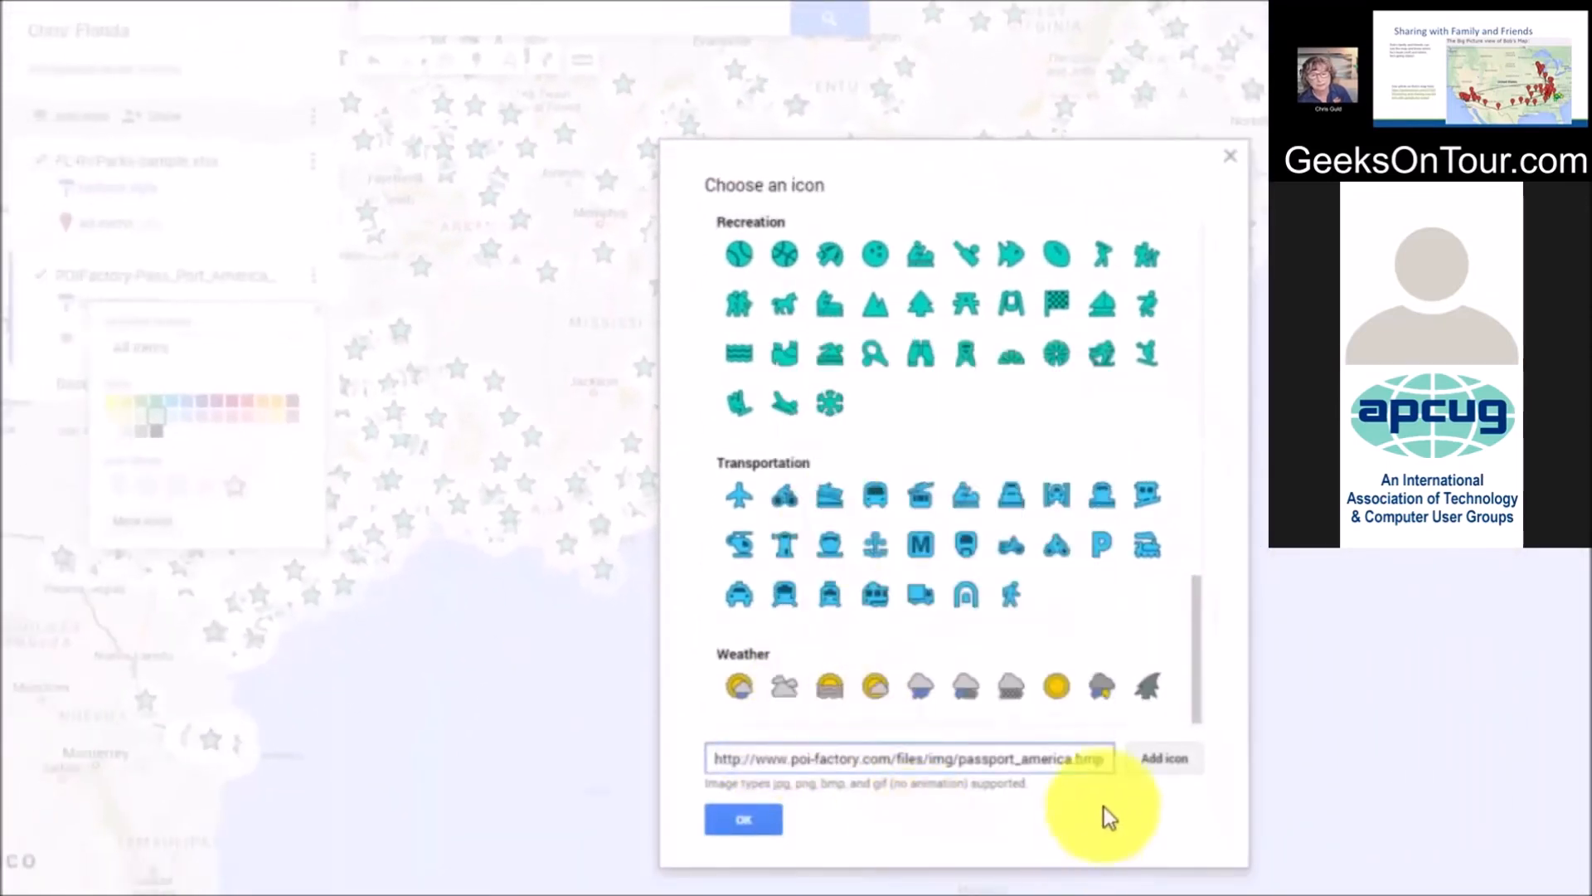
left_click(1171, 759)
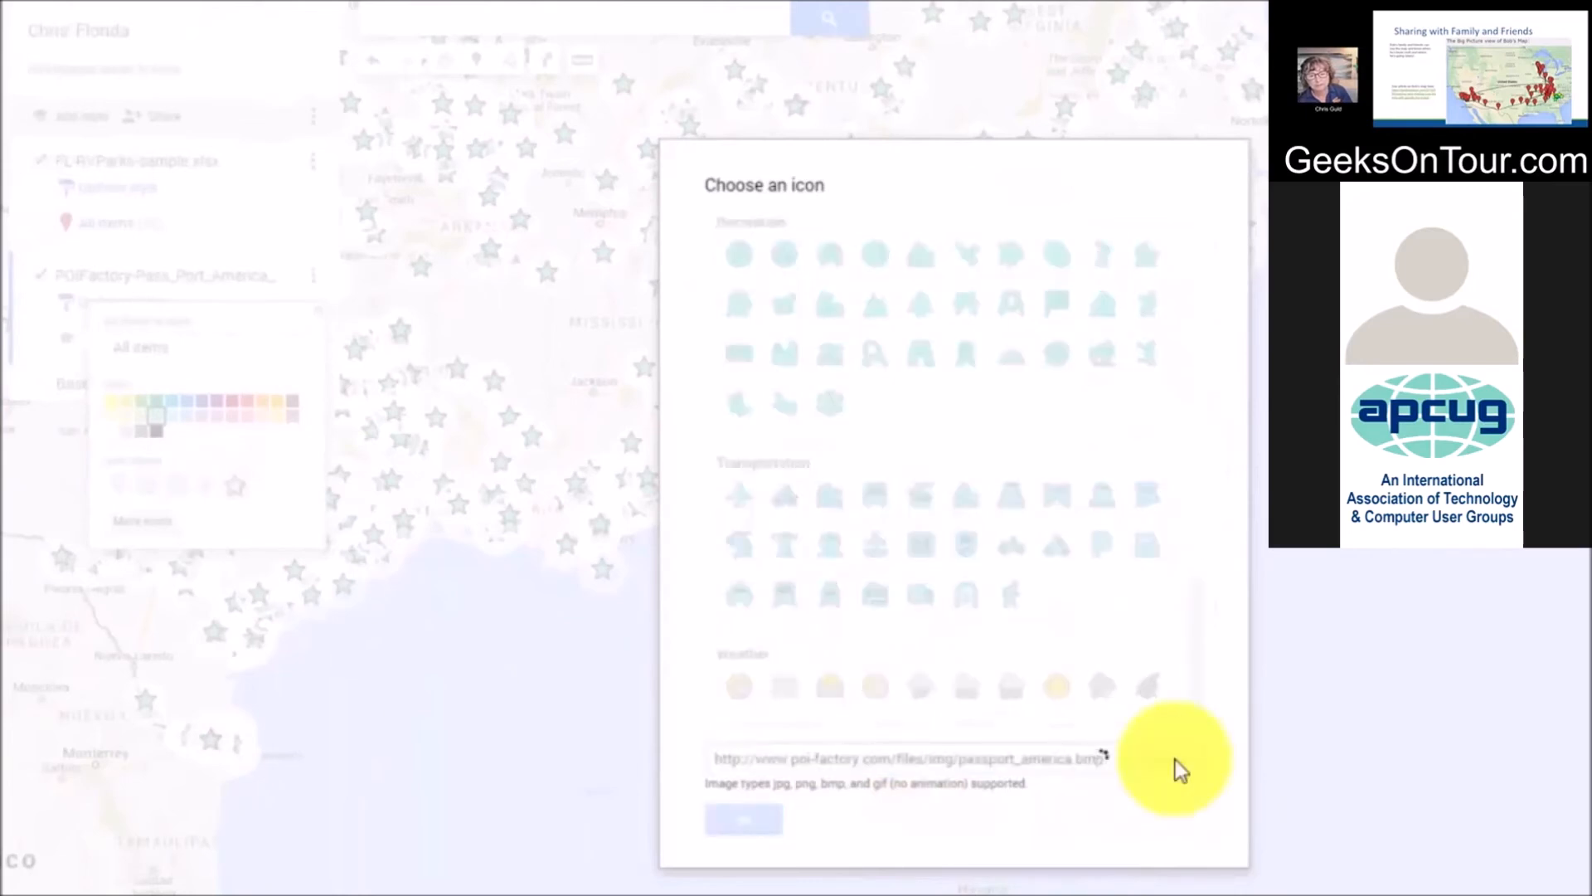
left_click(743, 820)
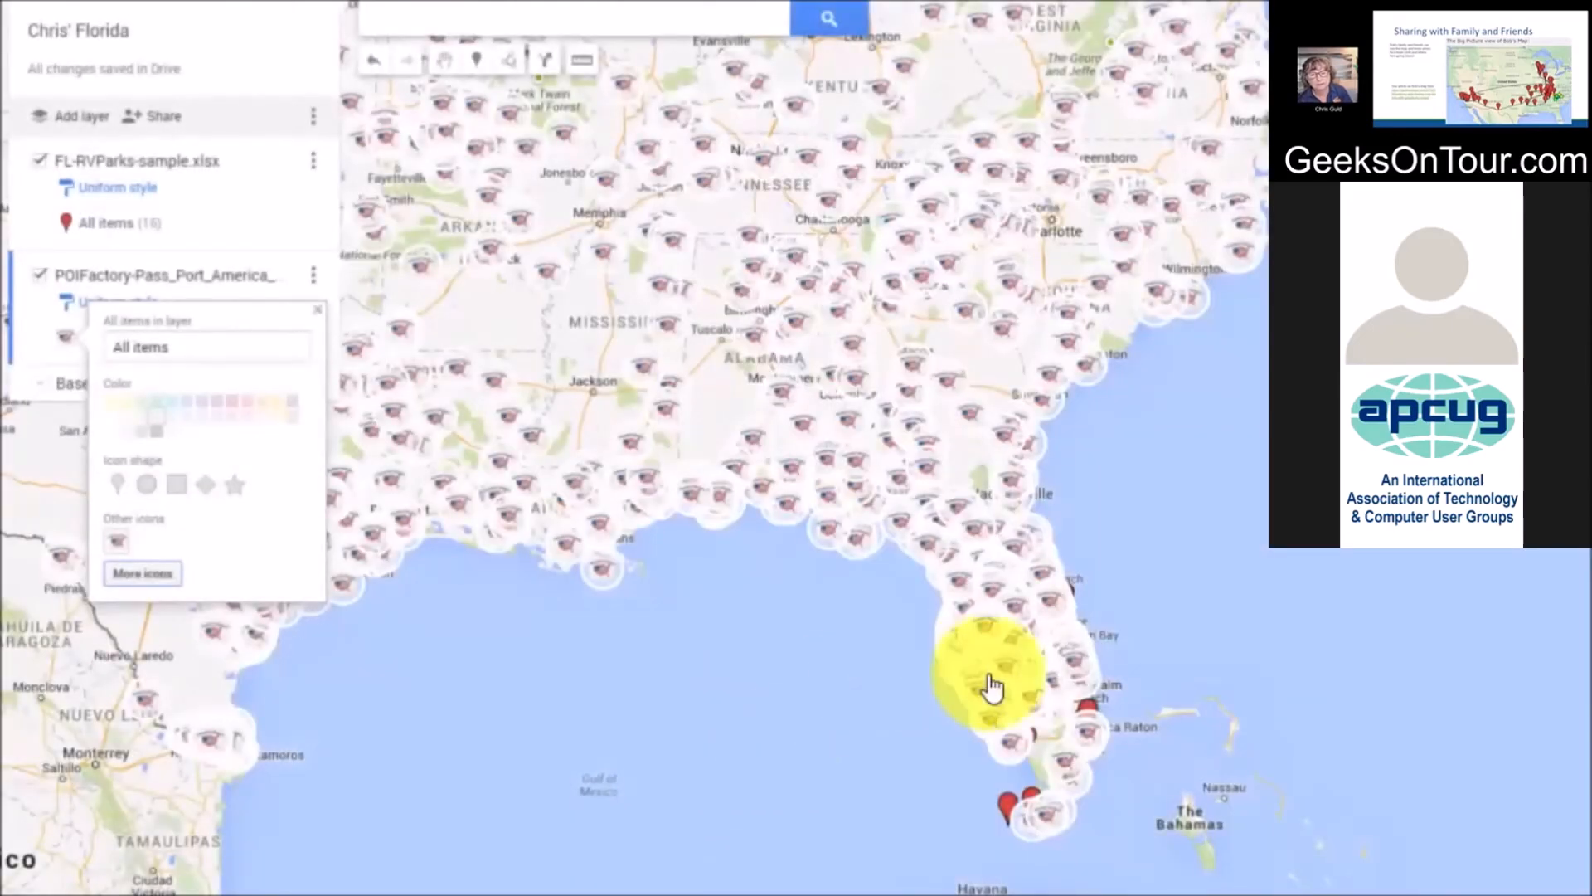
scroll(993, 687, "up", 5)
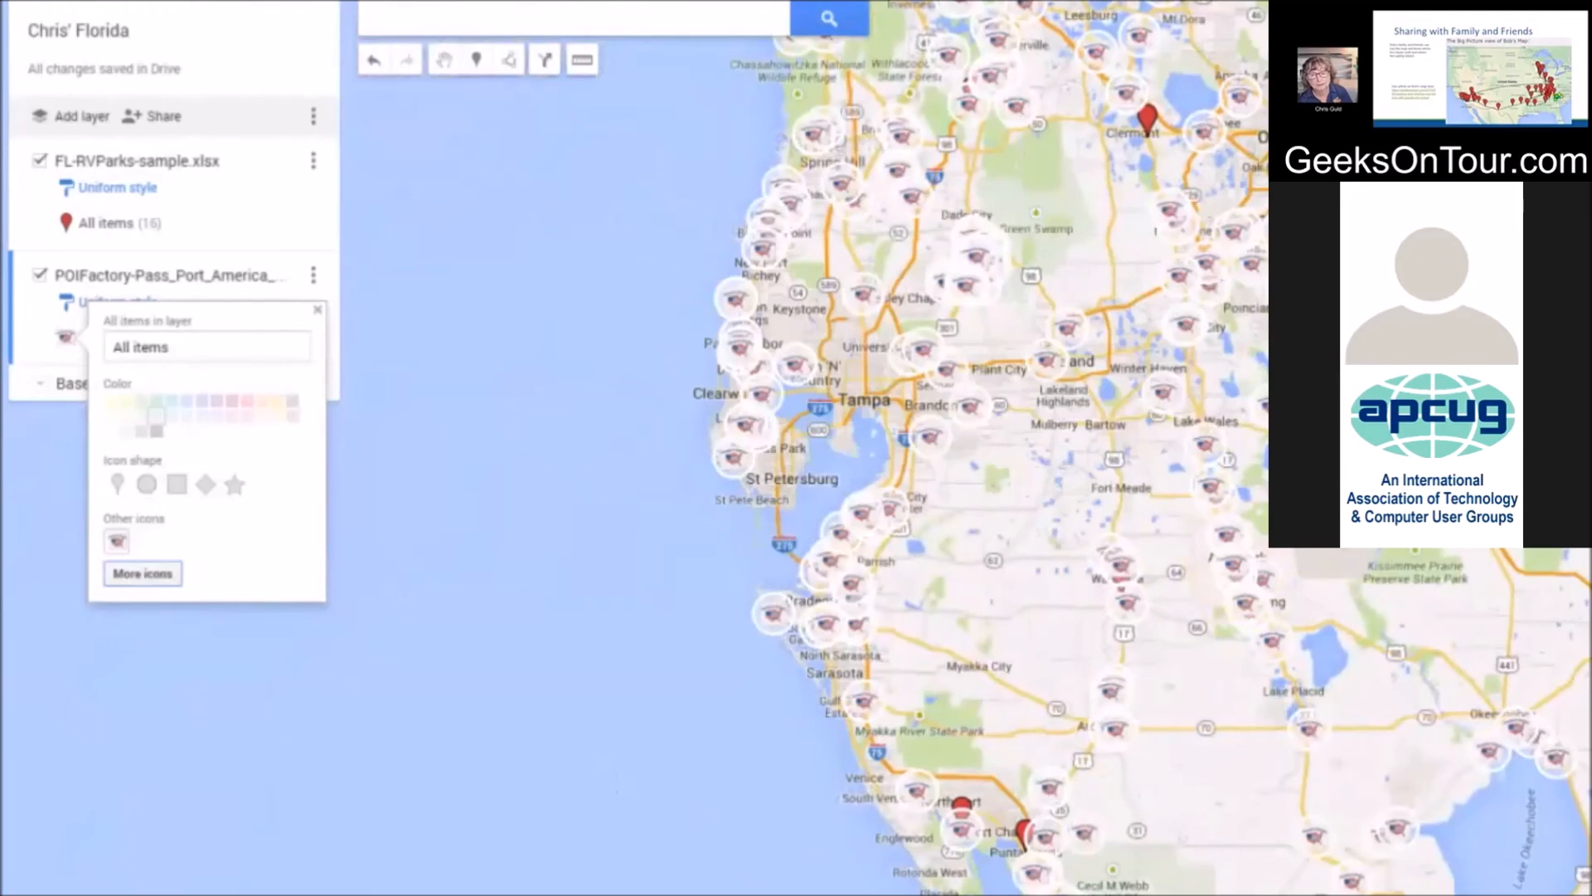
Pan to central Florida near Orlando and toggle the POIFactory layer off and on to compare
left_click_drag(1344, 569, 1227, 764)
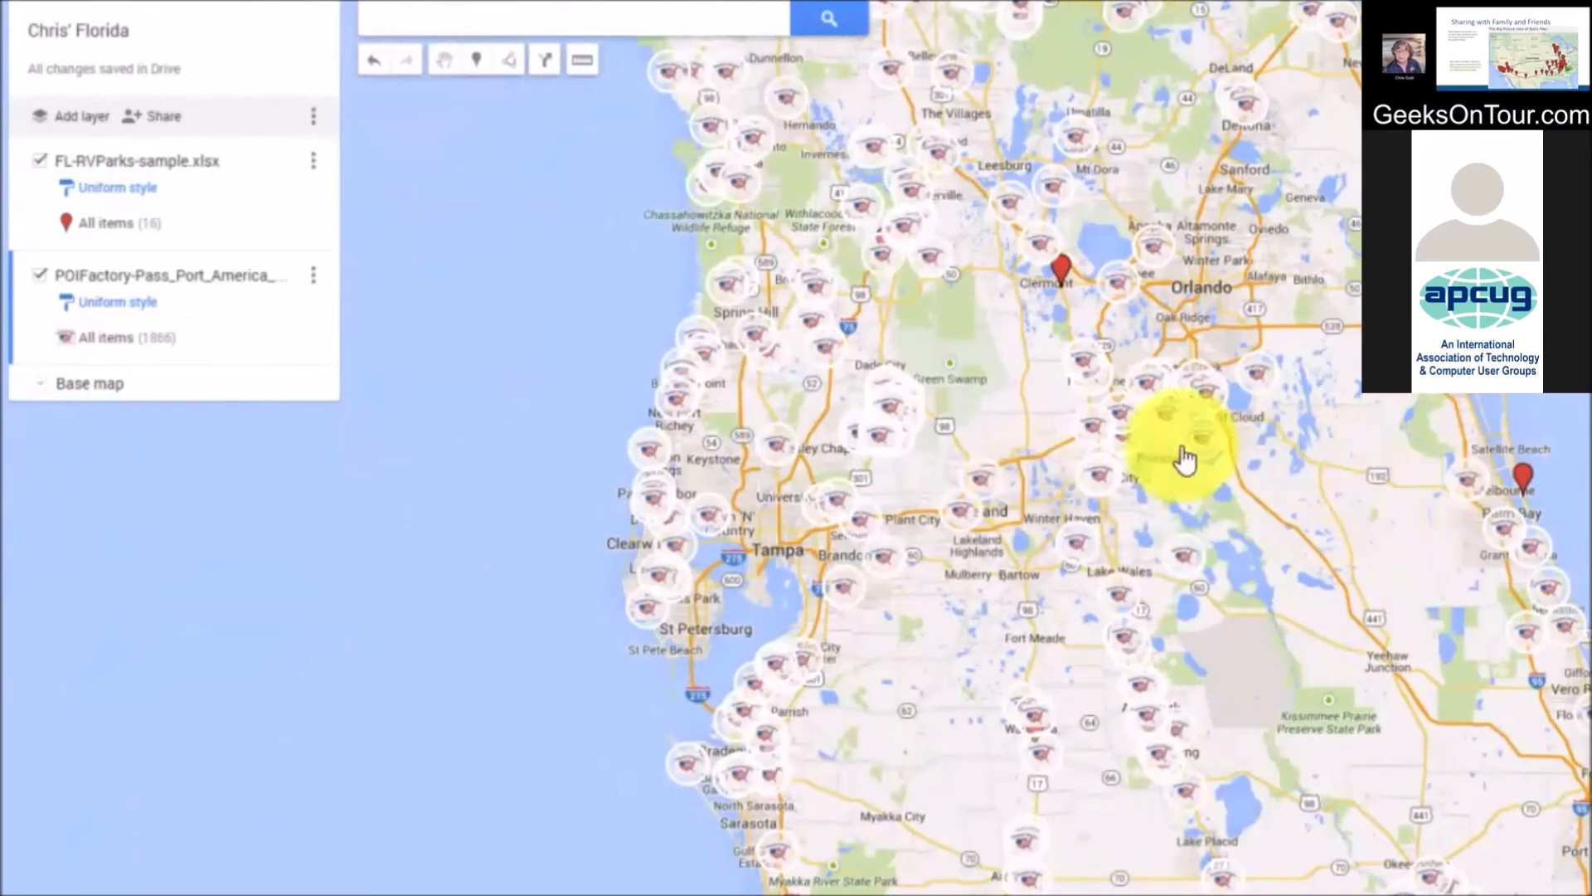
scroll(1051, 389, "up", 1)
scroll(1091, 253, "down", 1)
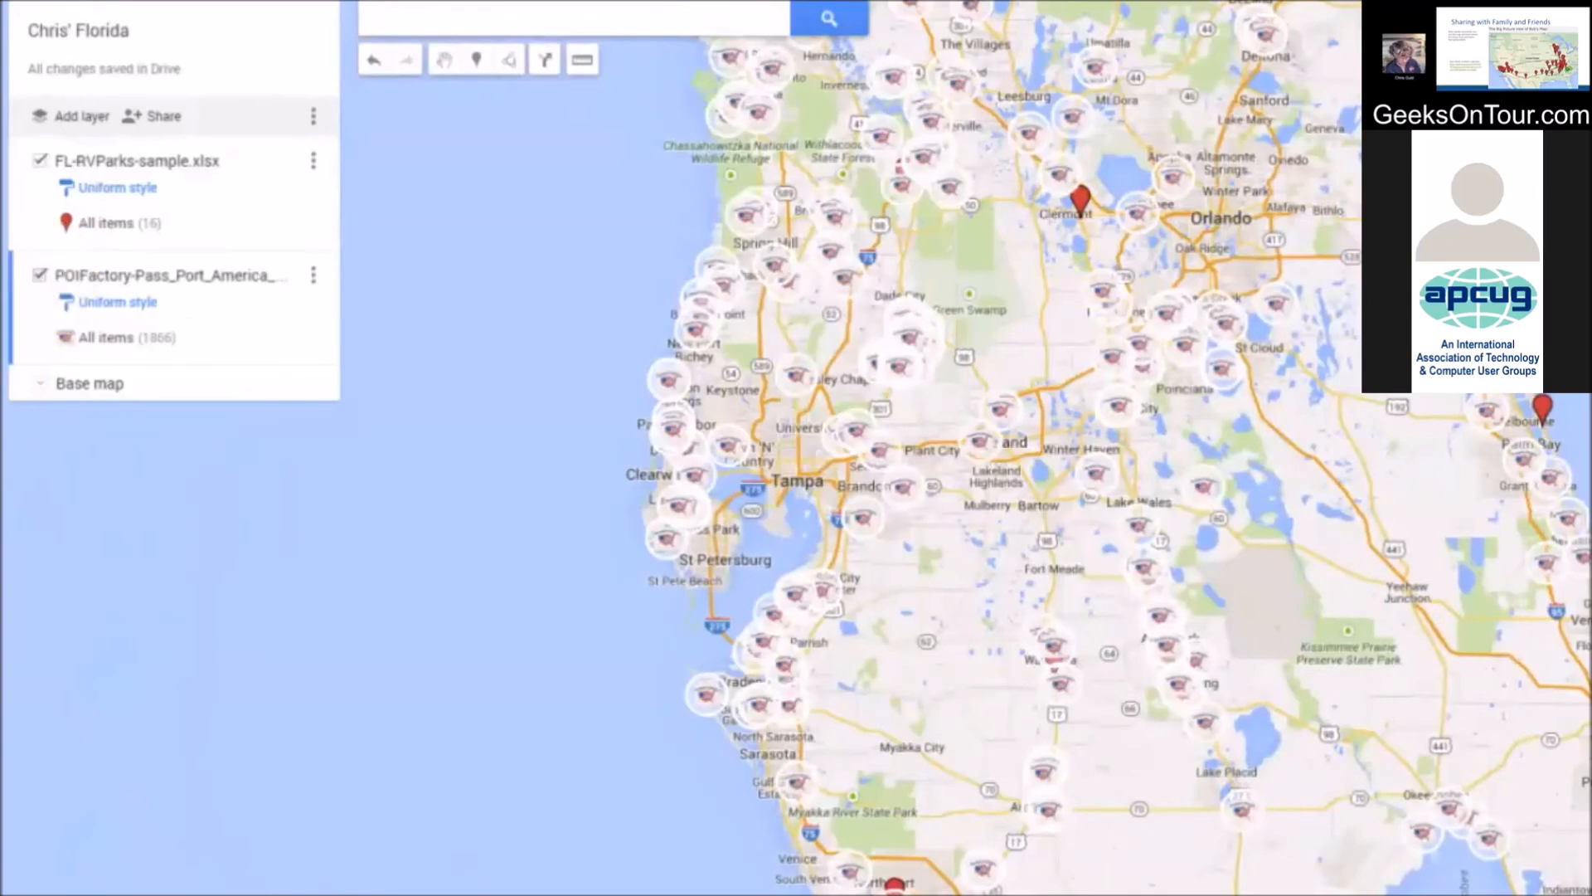
left_click(40, 275)
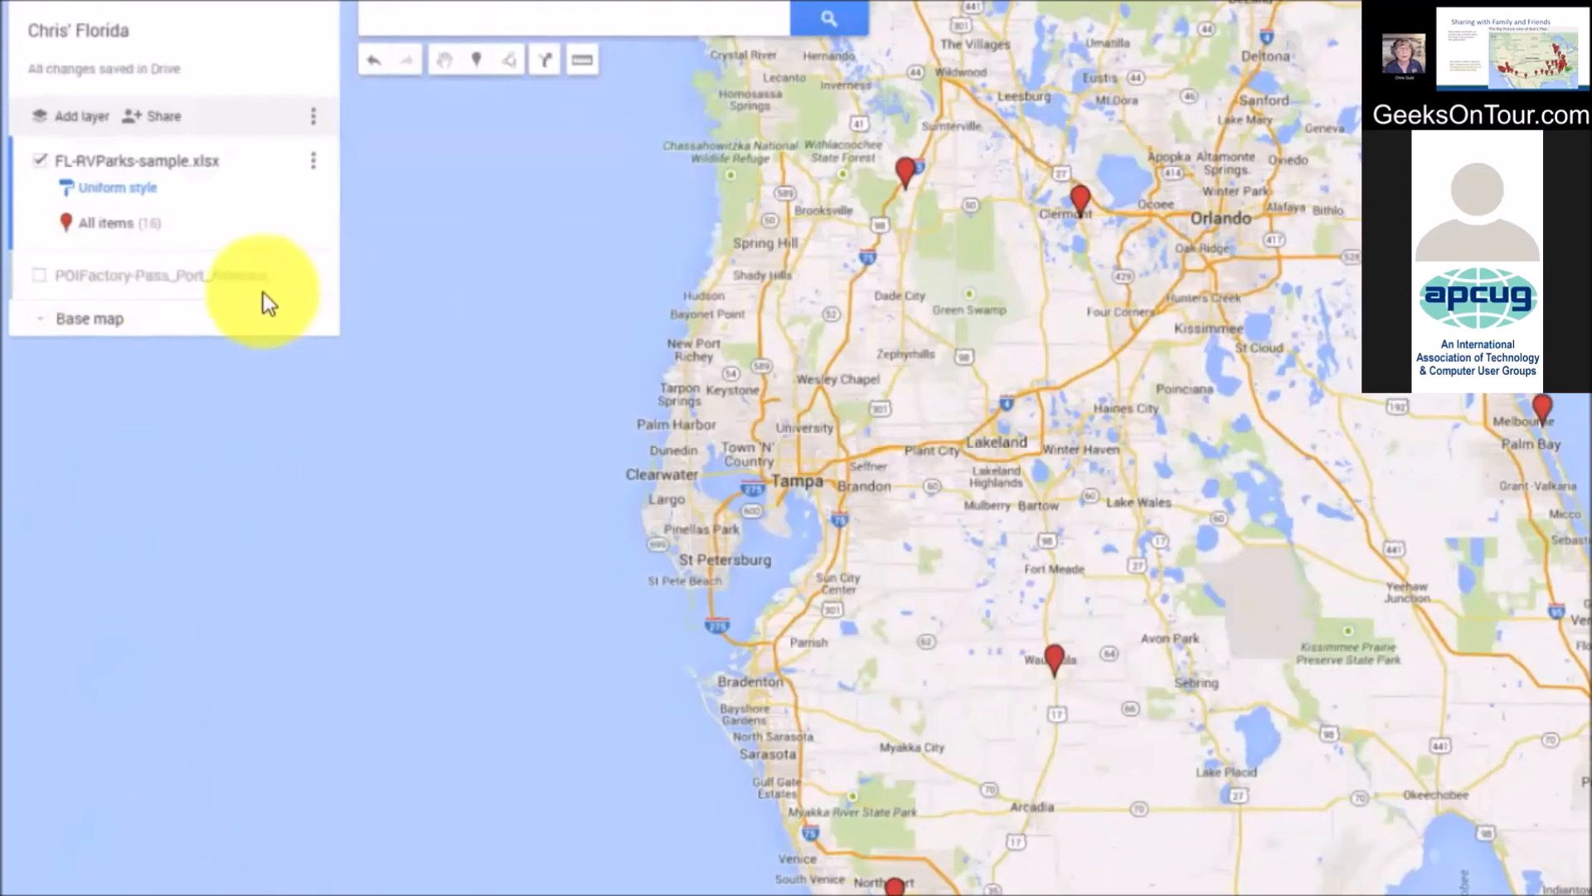
left_click(40, 275)
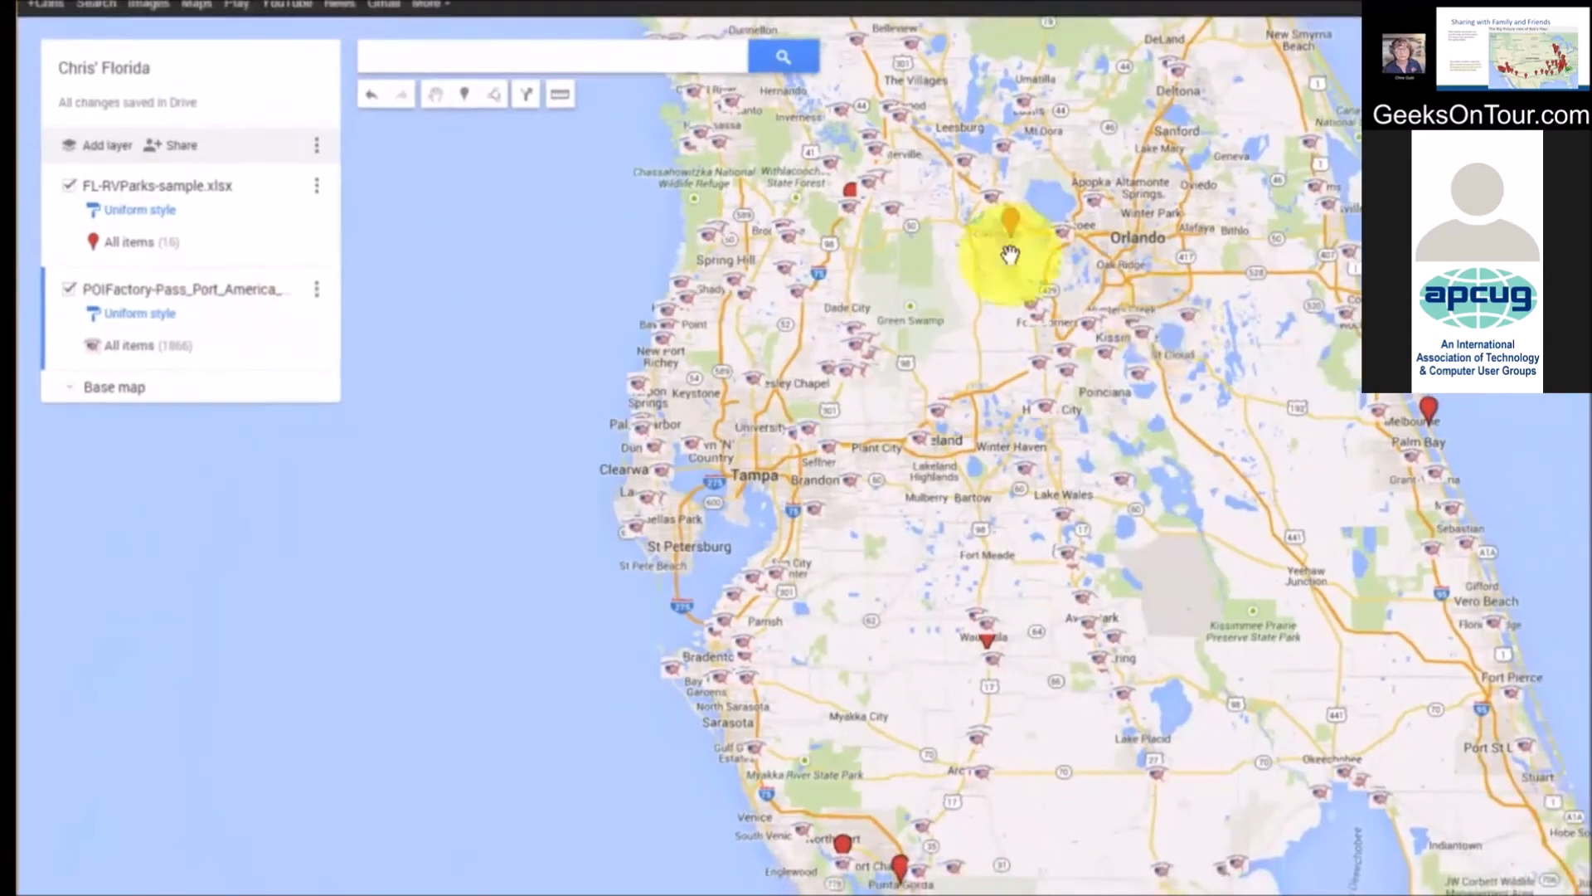